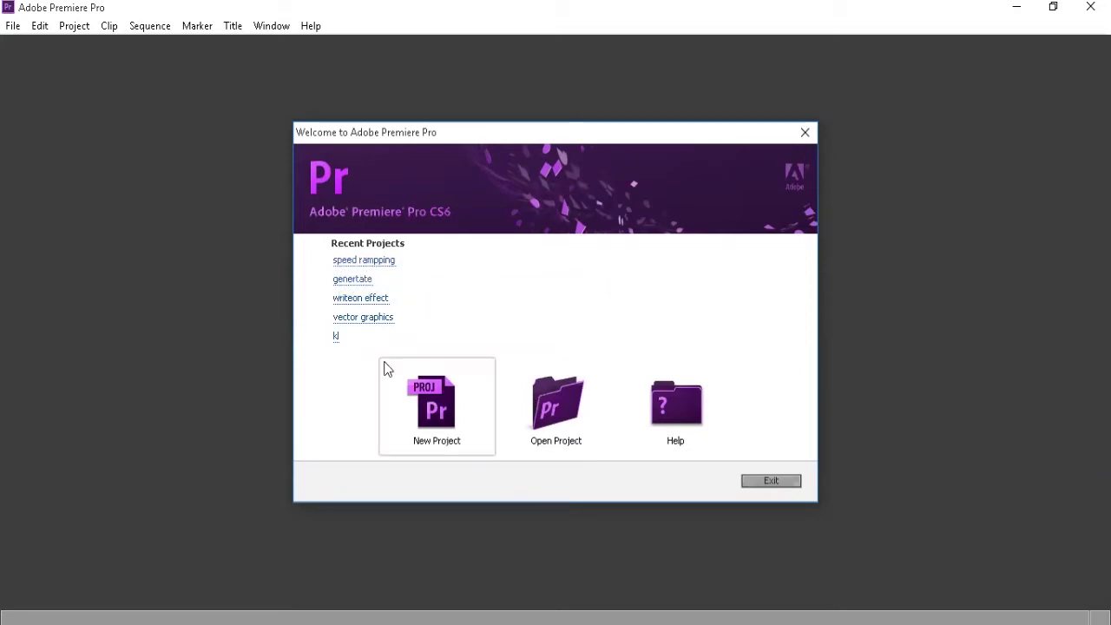
- Create a new project named 'speed rampping', overwriting the existing project file
click(394, 265)
click(455, 415)
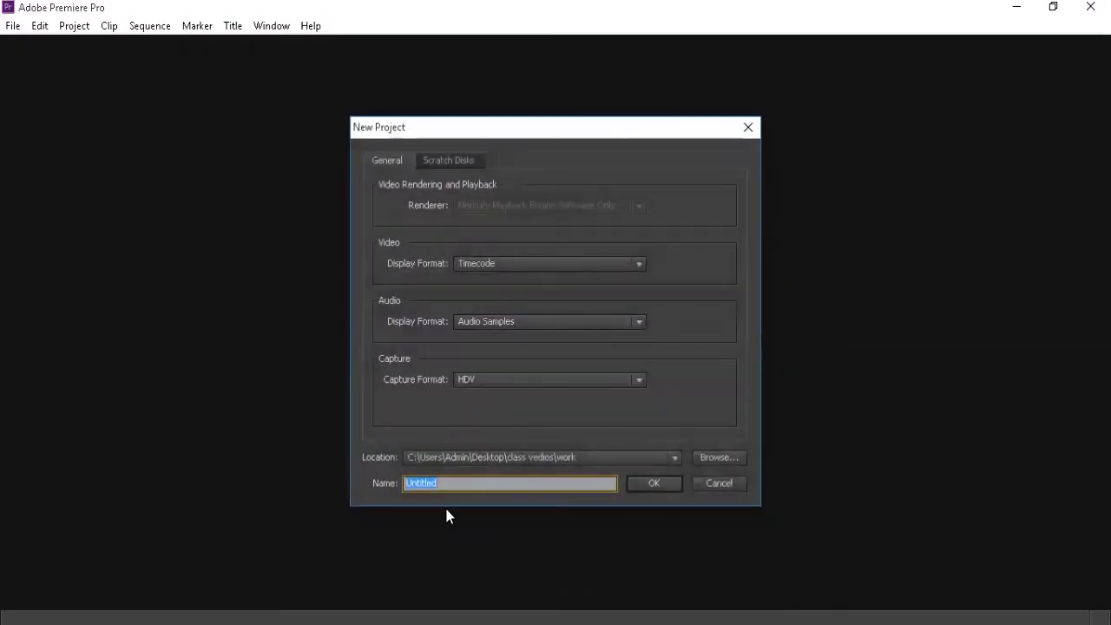
text(speed ra)
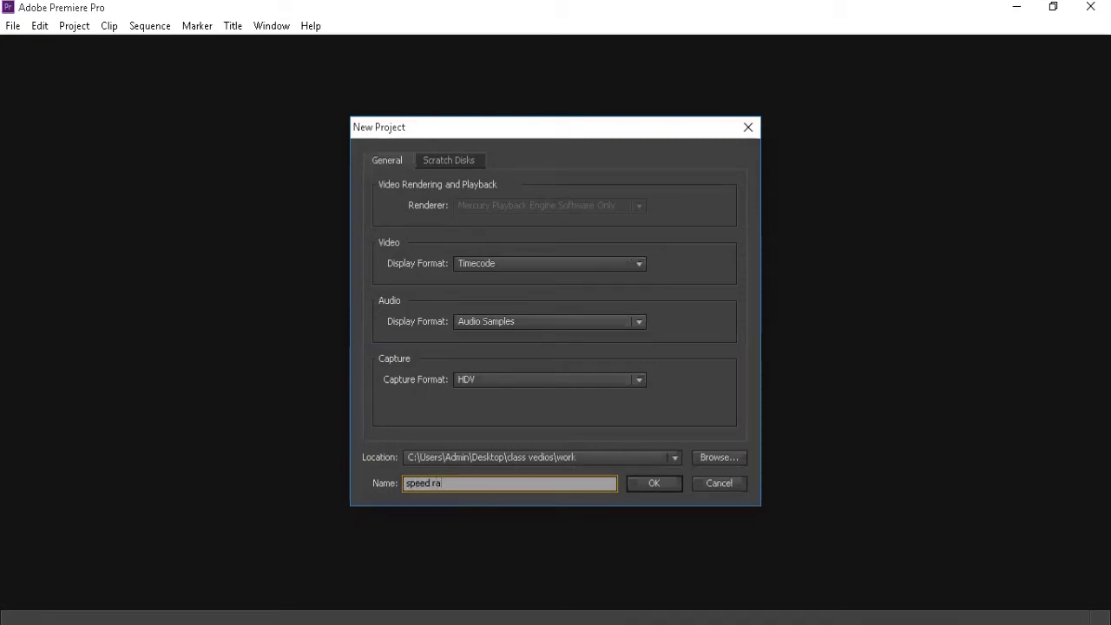
text(mpping)
key(Return)
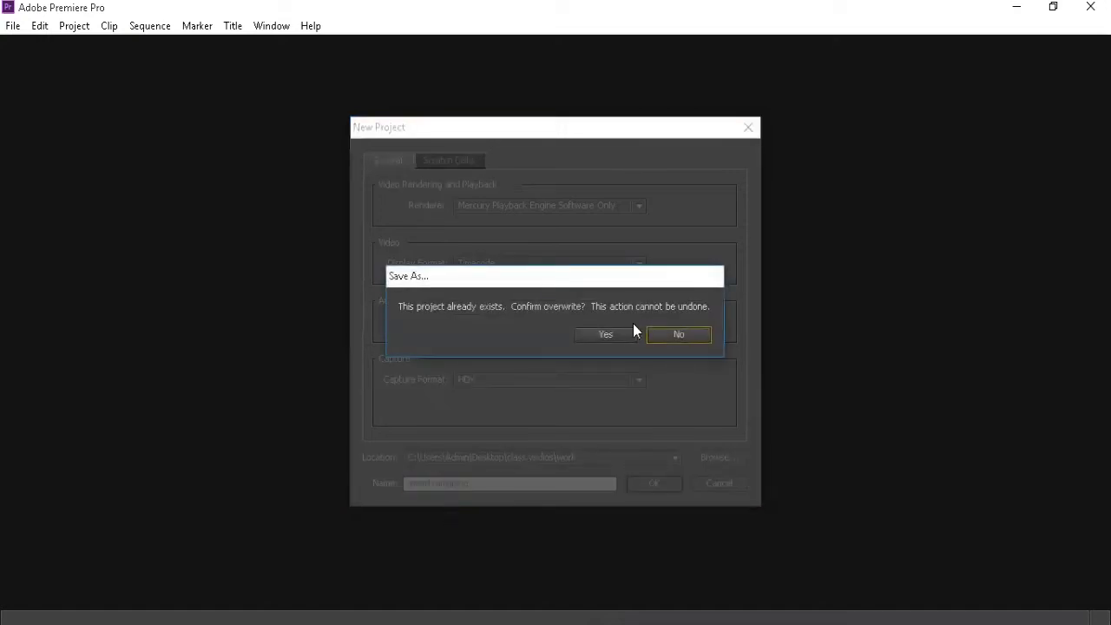
click(604, 331)
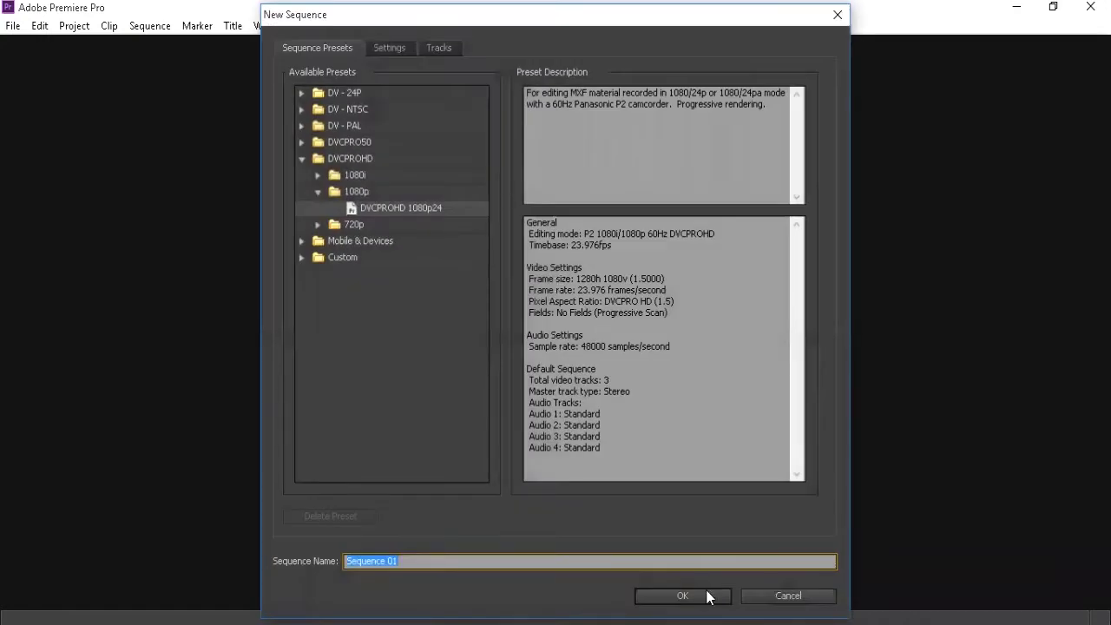
- Accept the default sequence preset to create Sequence 01 at 23.976 fps
click(717, 599)
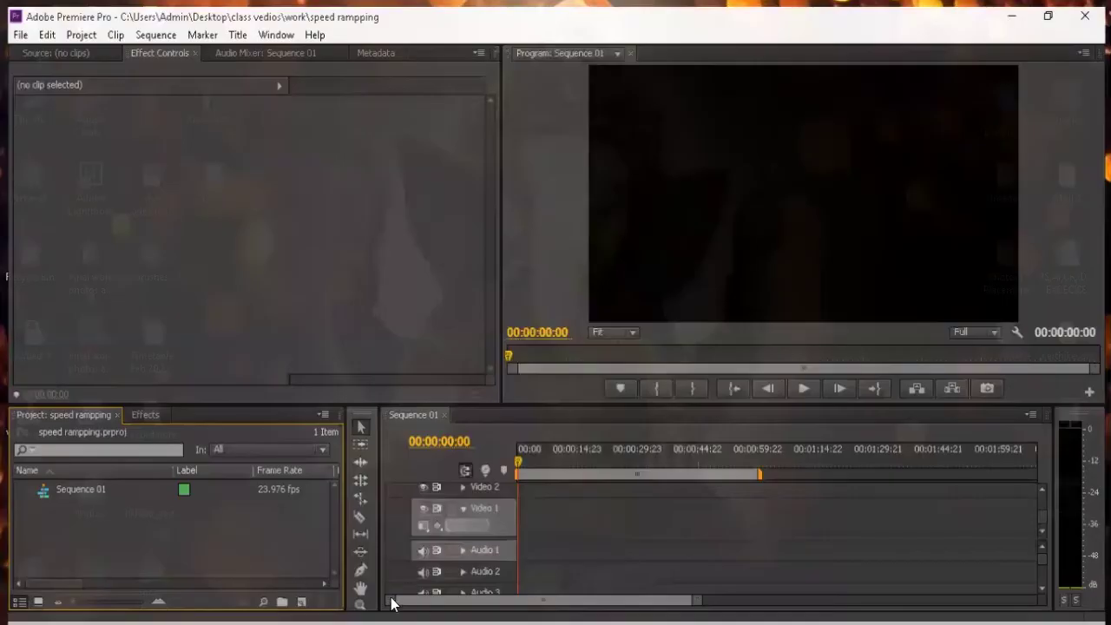
- Import the Bugatti race clip and trial-place it on Video 1, then undo the placement
drag(395, 608, 239, 509)
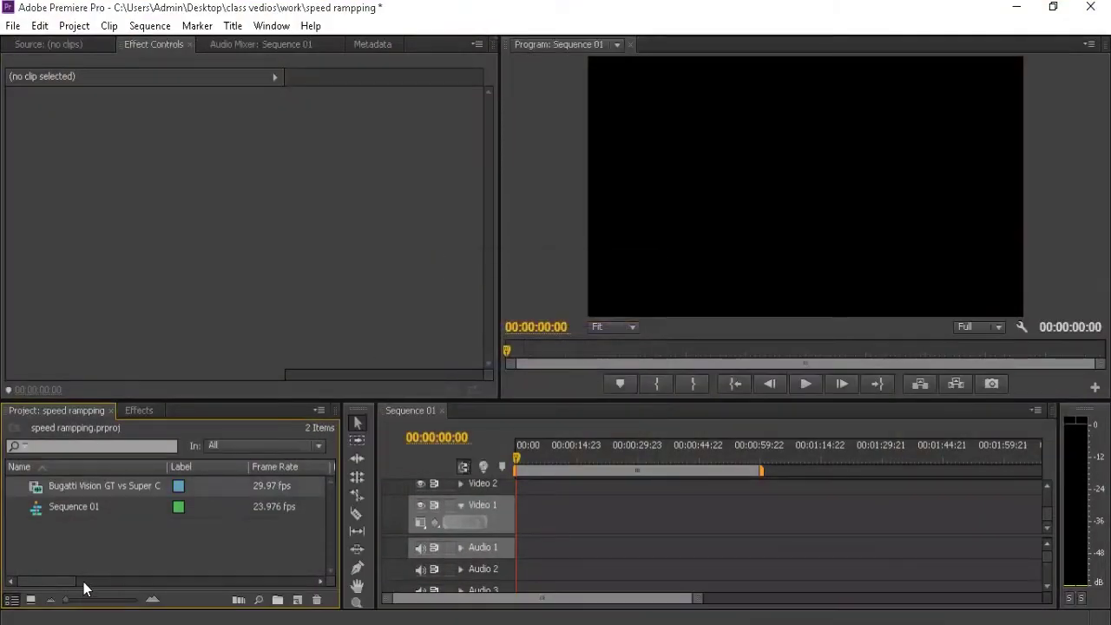
drag(74, 485, 524, 525)
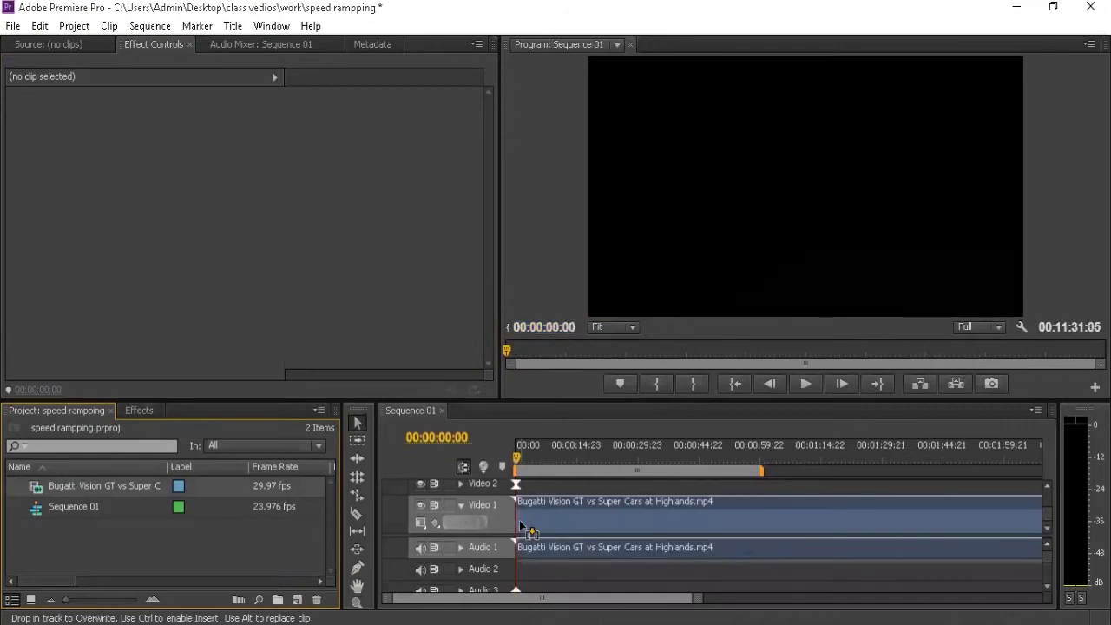
click(692, 358)
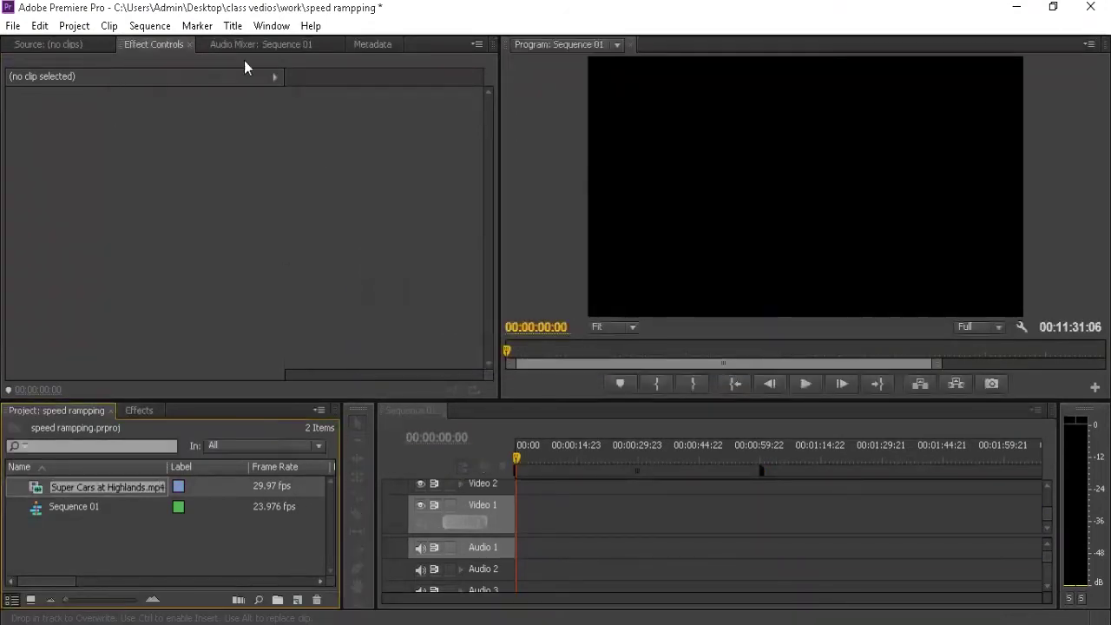
click(544, 456)
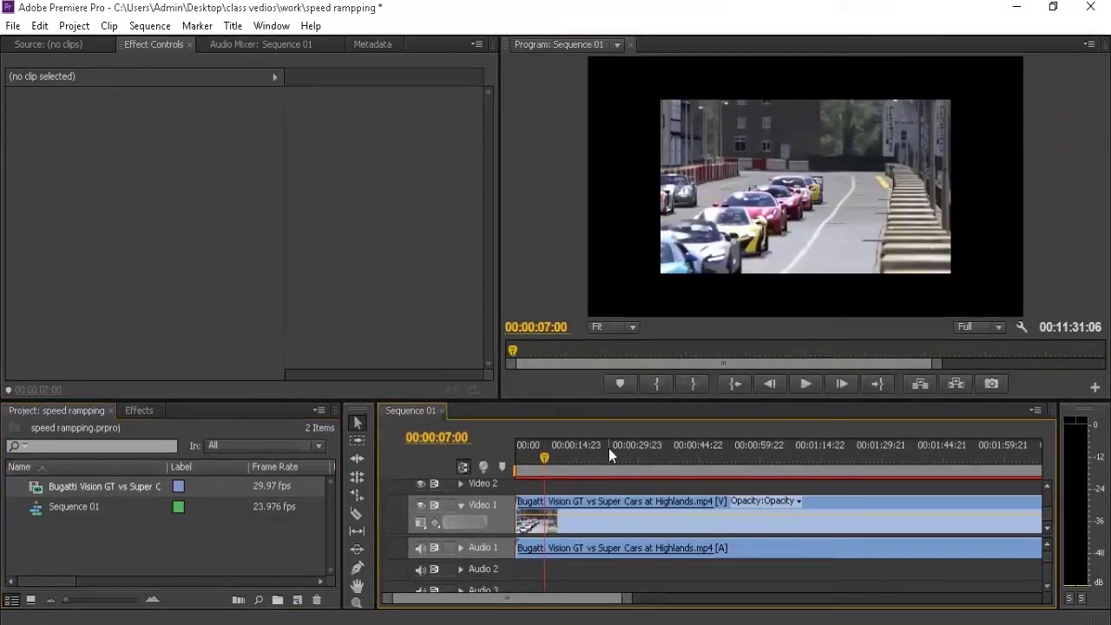
key(ctrl+z)
- Re-add the Bugatti clip to Video 1 with matched 29.97 fps settings and preview from about 41 seconds
click(98, 486)
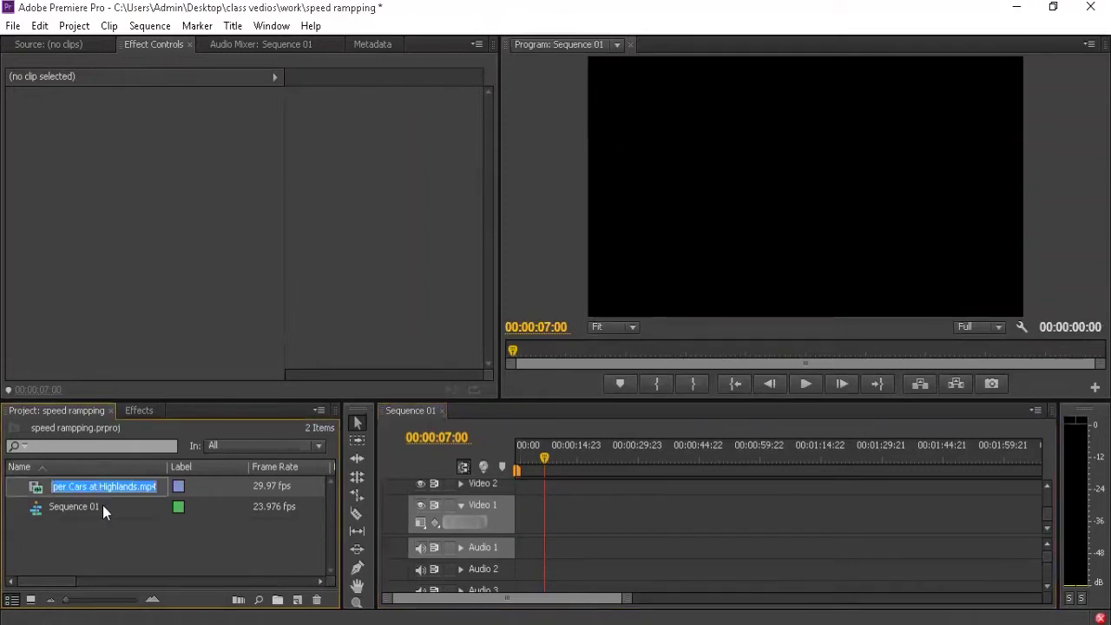
mouse_move(76, 490)
mouse_down()
mouse_move(612, 499)
mouse_move(521, 508)
mouse_up()
click(581, 353)
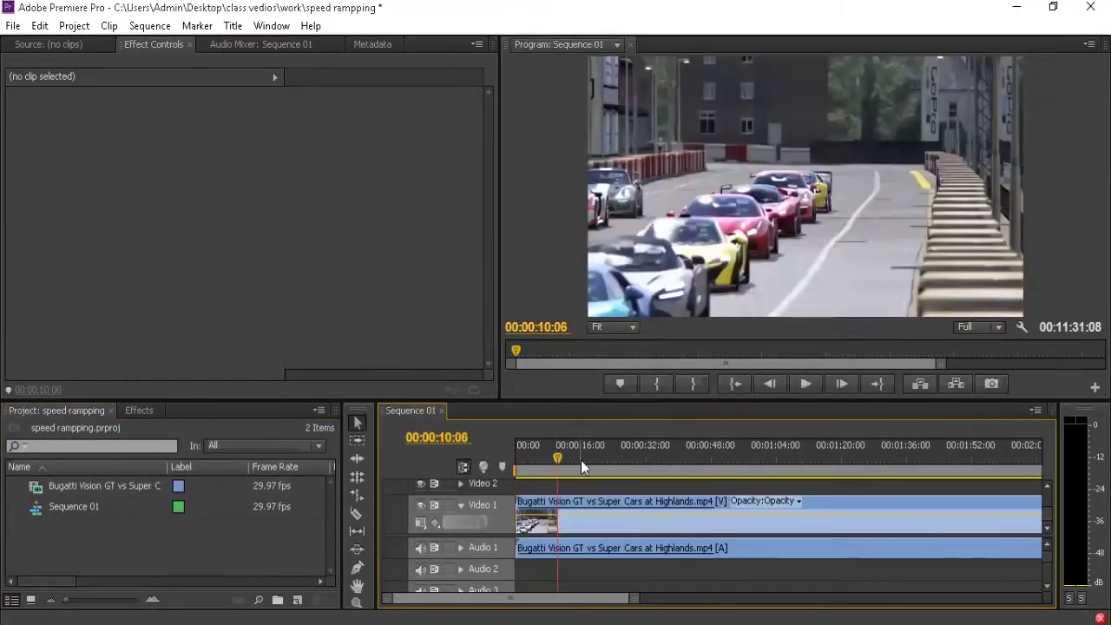
click(684, 457)
key(space)
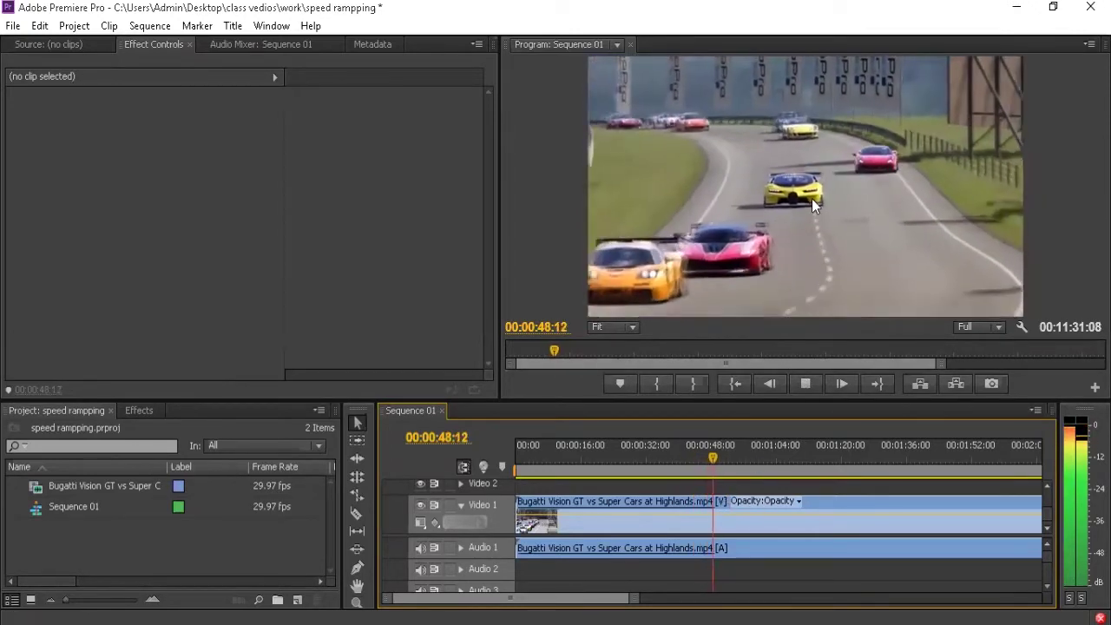
click(806, 383)
drag(718, 461, 711, 461)
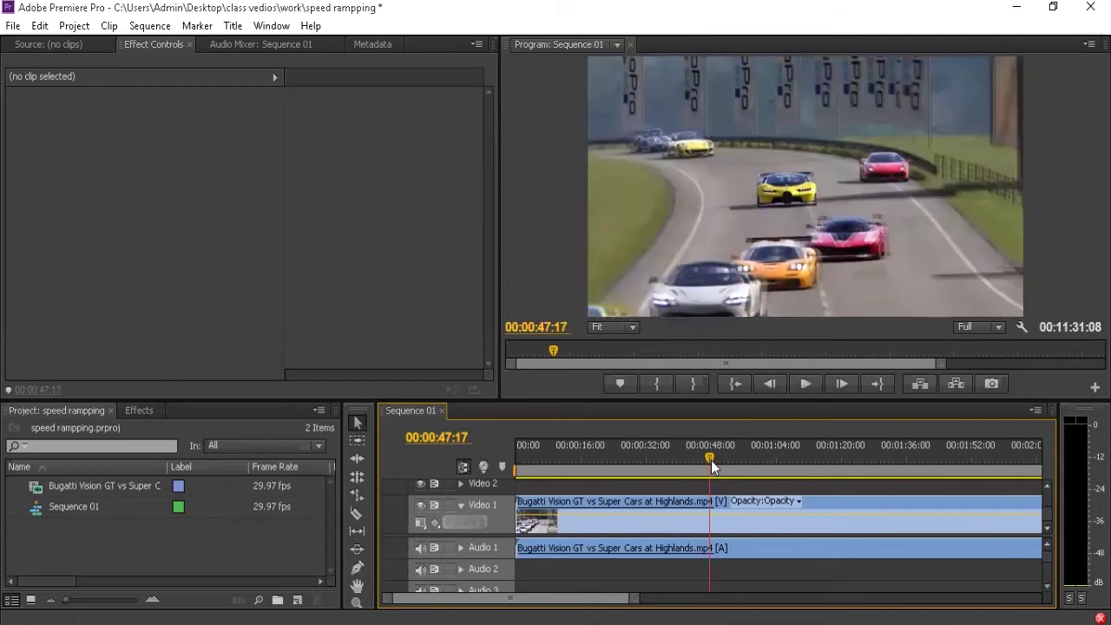
key(c)
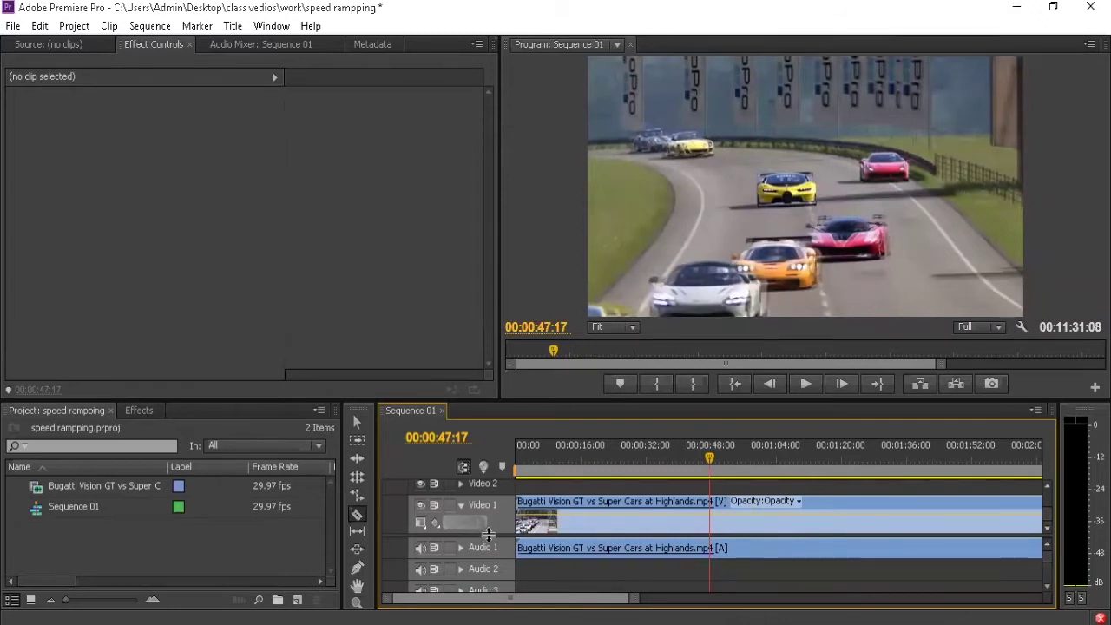
- Heighten Video 1, test the clip's opacity line, and reveal Time Remapping Speed at 100.00%
scroll(487, 538, up, 1)
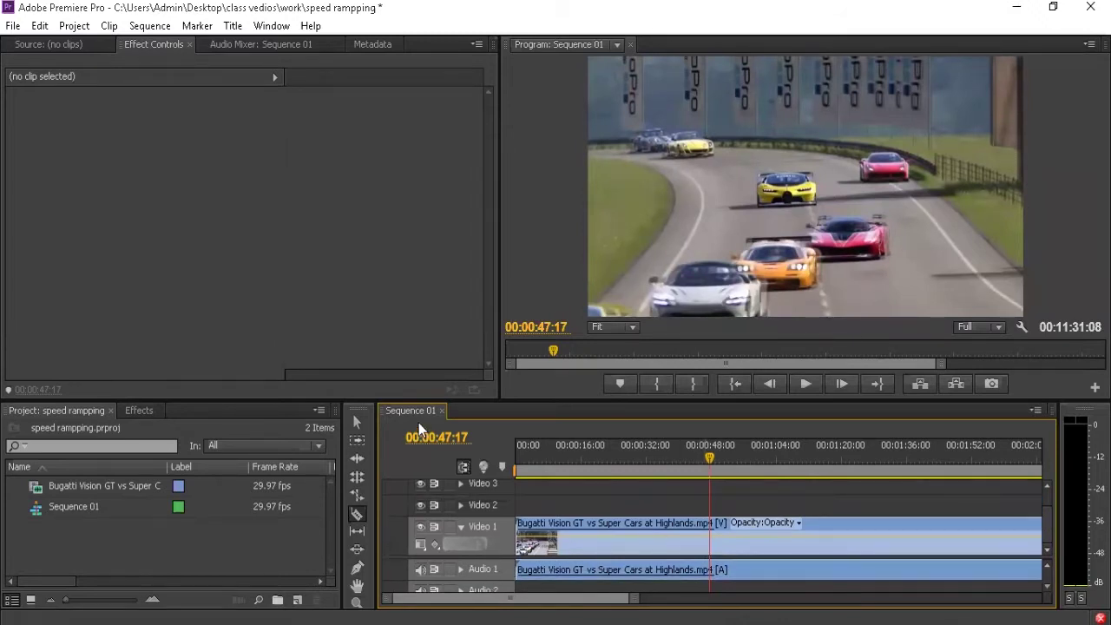
click(361, 421)
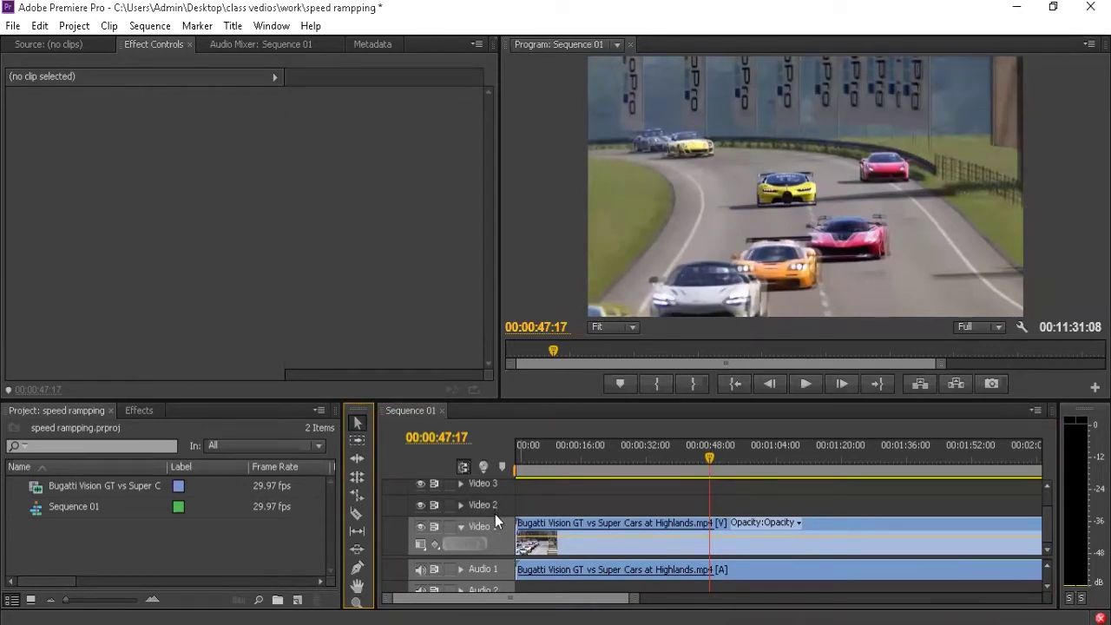
drag(501, 516, 506, 481)
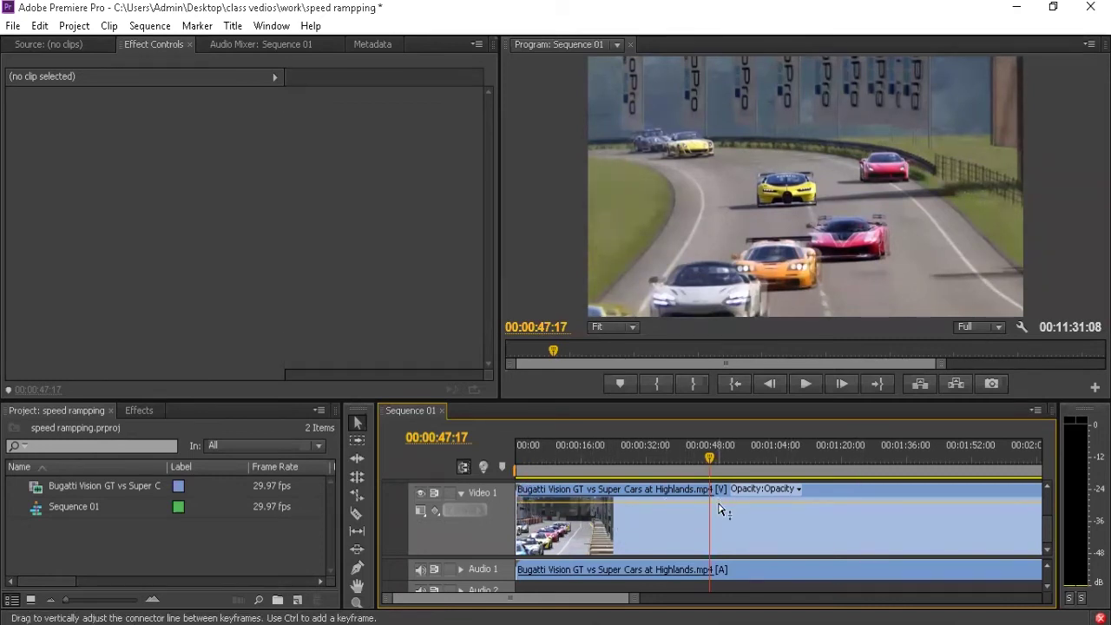
drag(719, 502, 721, 560)
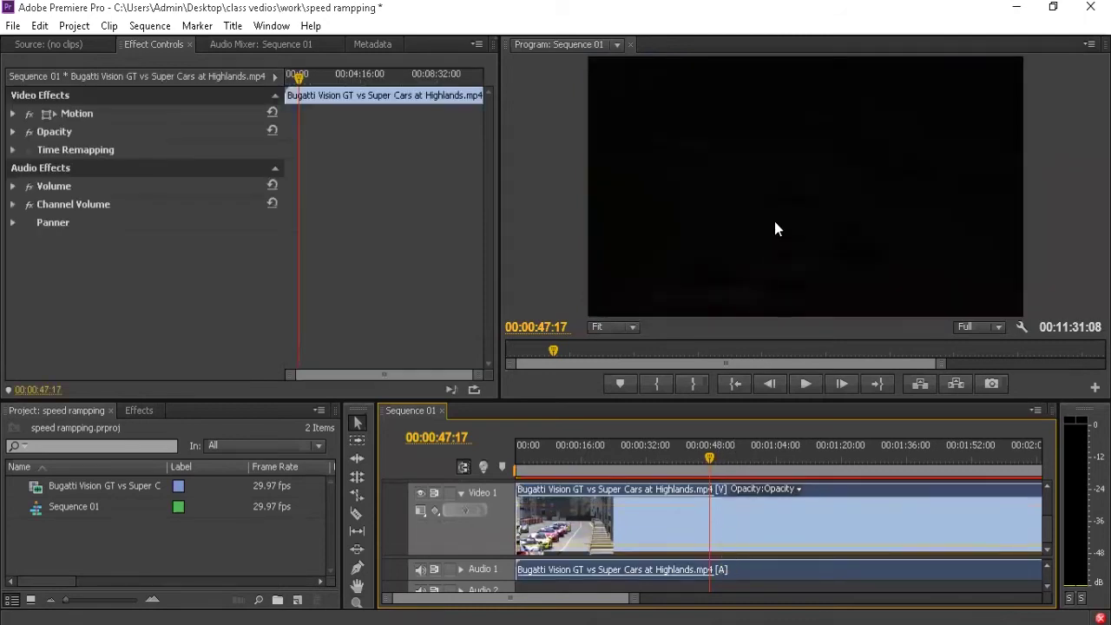
drag(720, 551, 717, 479)
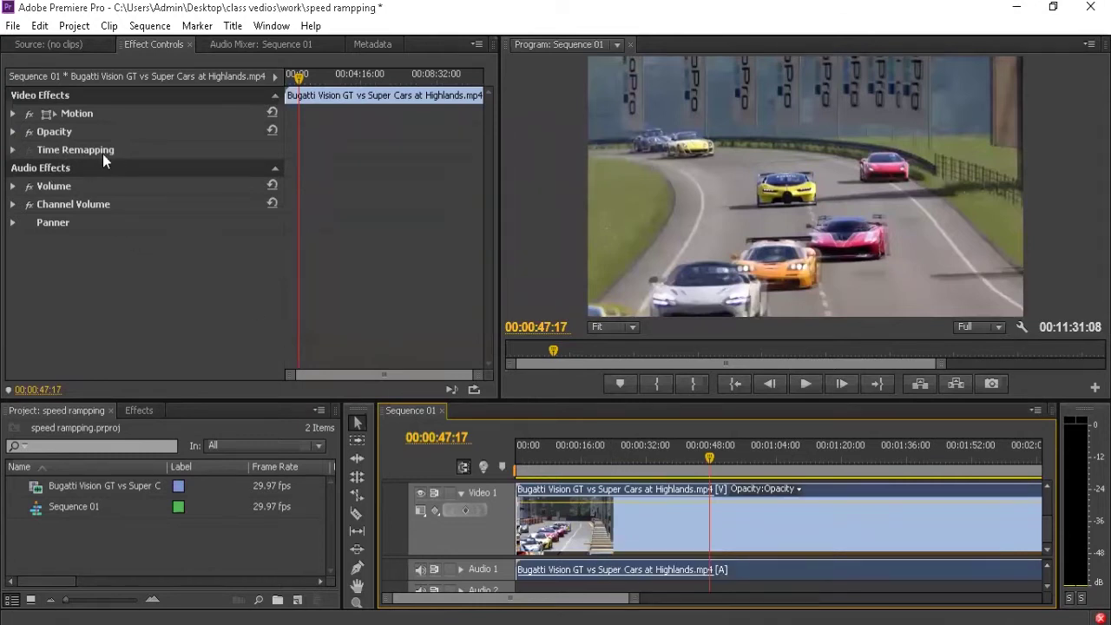
click(13, 149)
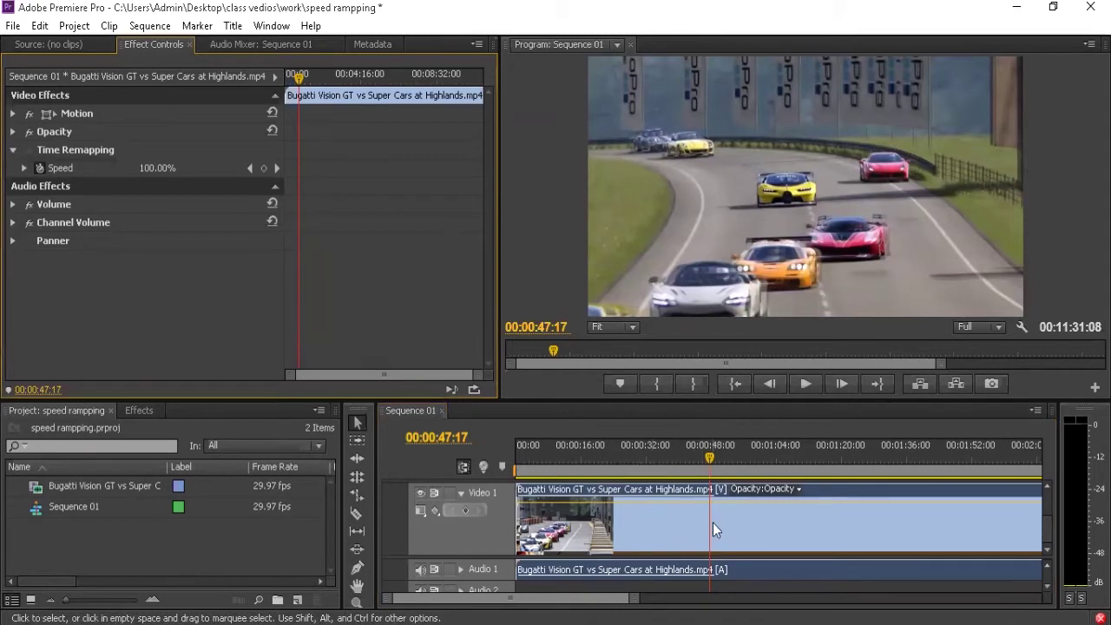
click(689, 517)
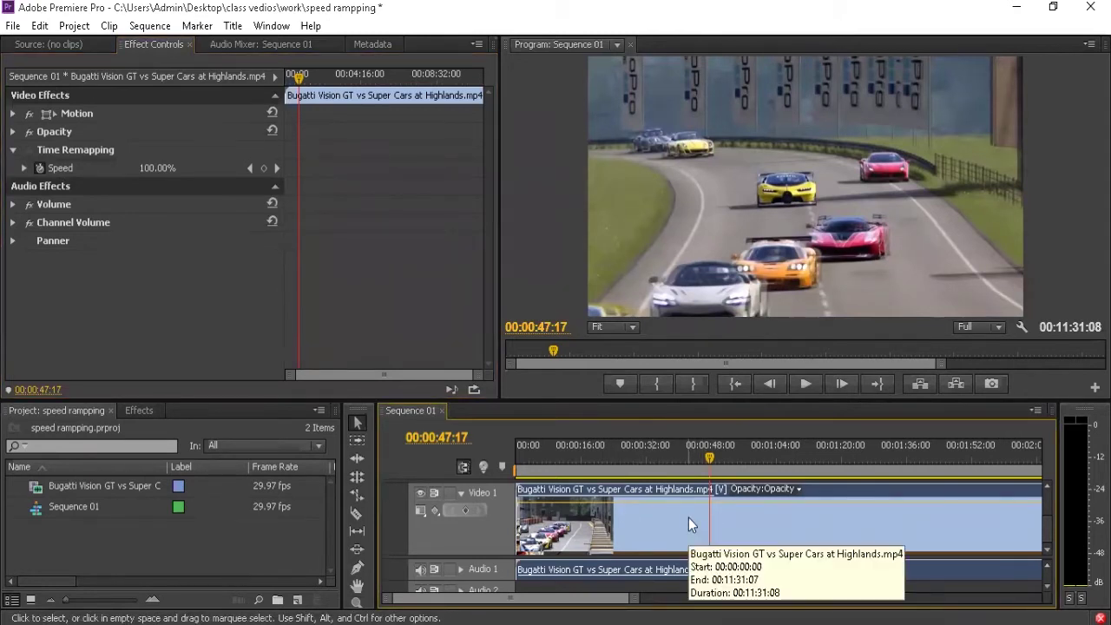
- Switch the Bugatti clip's displayed keyframes from opacity to Time Remapping > Speed
right_click(688, 518)
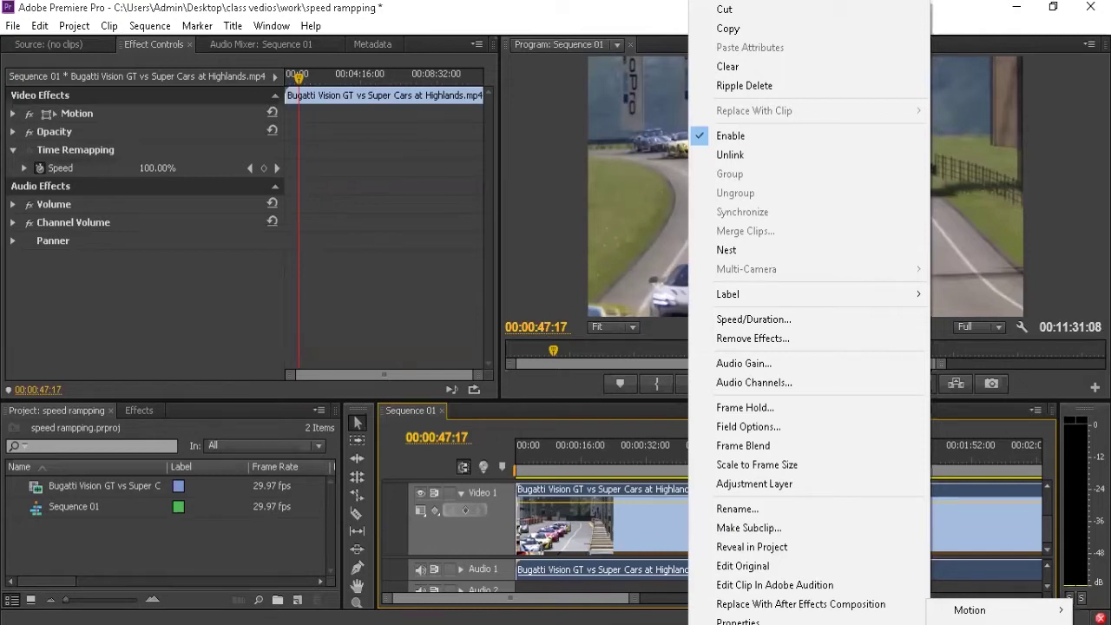
click(970, 611)
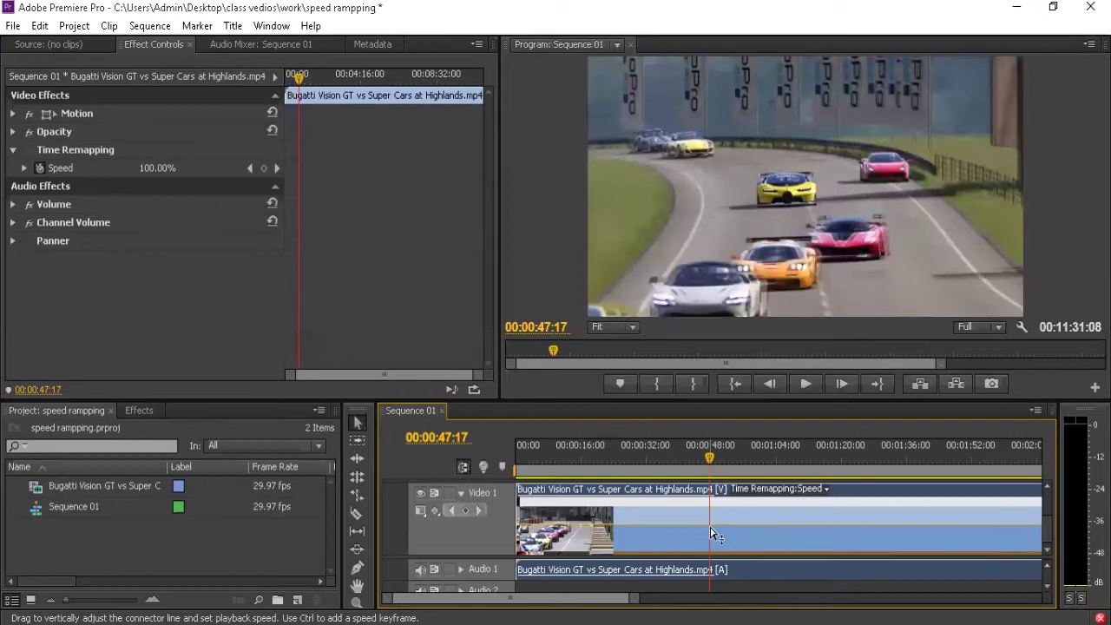
- Add speed keyframes on the Bugatti clip near 48 and 49 seconds
ctrl+click(712, 533)
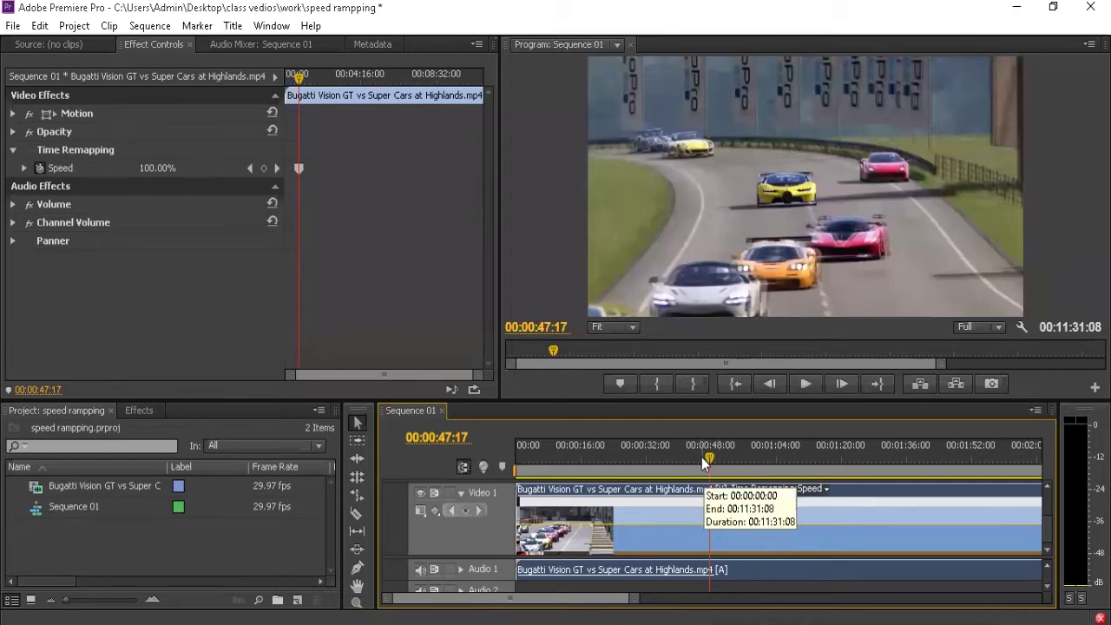
drag(709, 459, 721, 468)
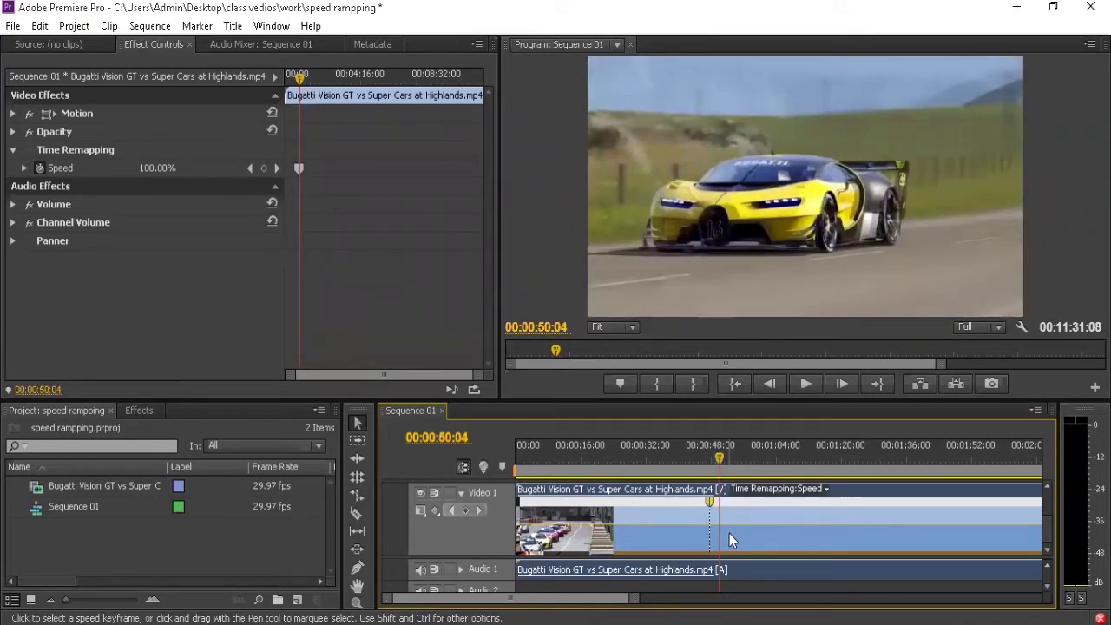
click(710, 502)
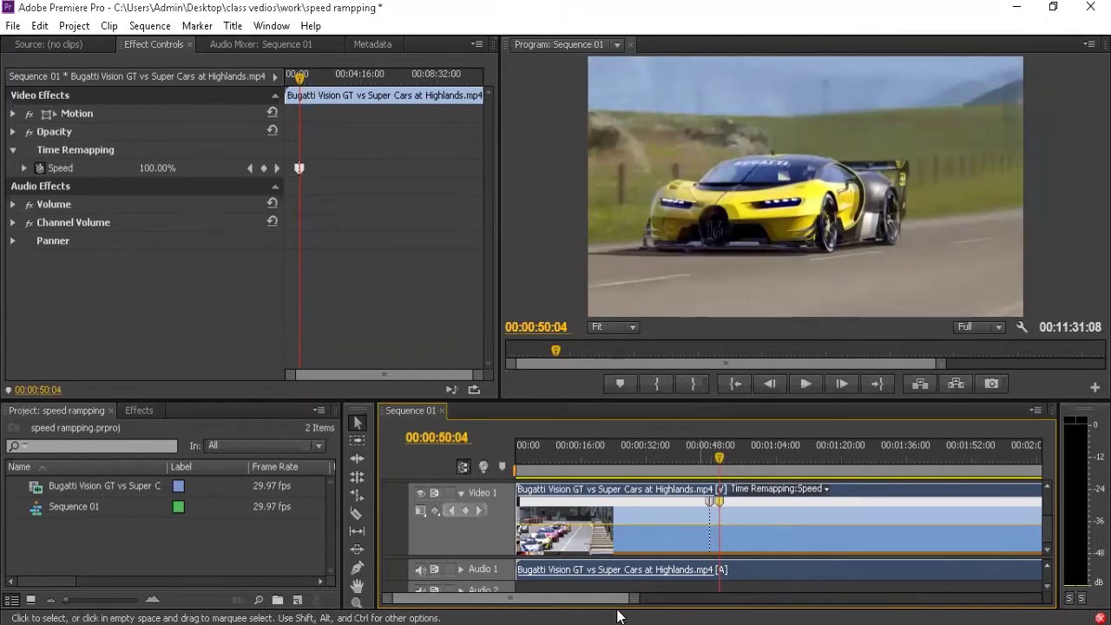
mouse_move(632, 599)
mouse_down()
mouse_move(550, 594)
mouse_move(561, 591)
mouse_up()
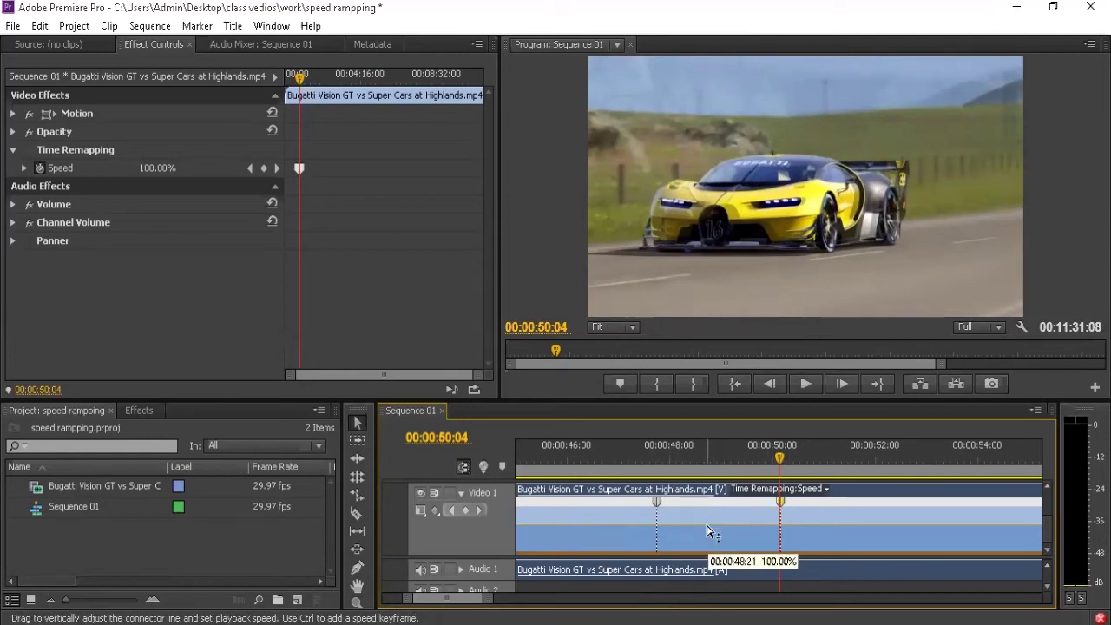
- Drag the section between the keyframes down to about 53% speed and move its end keyframe earlier
mouse_move(709, 532)
mouse_down()
mouse_move(709, 560)
mouse_move(710, 542)
mouse_up()
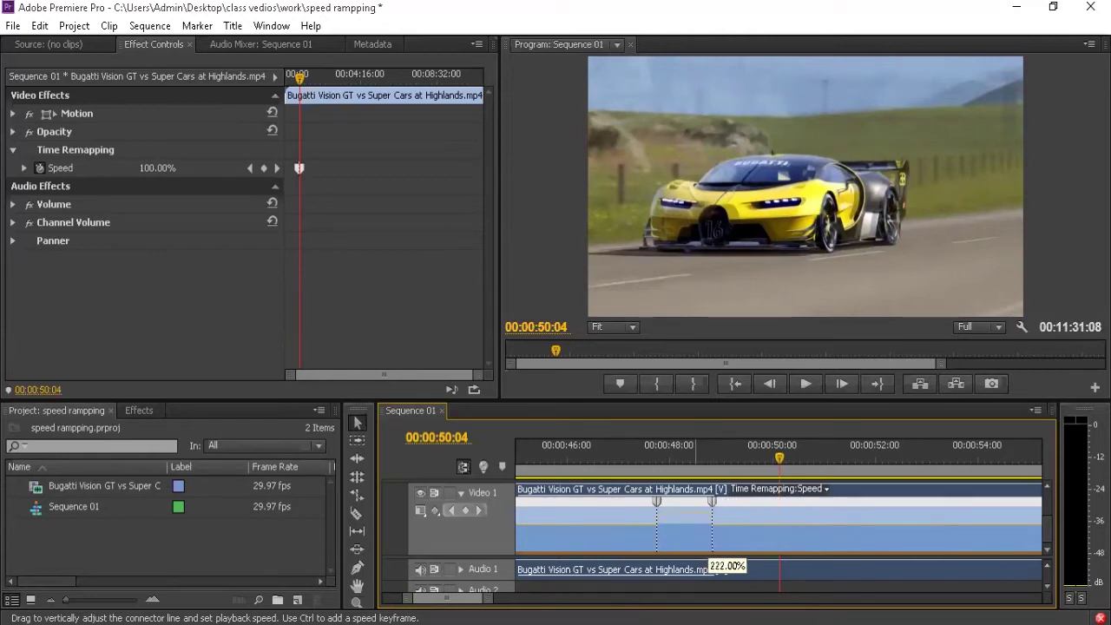
drag(714, 555, 713, 556)
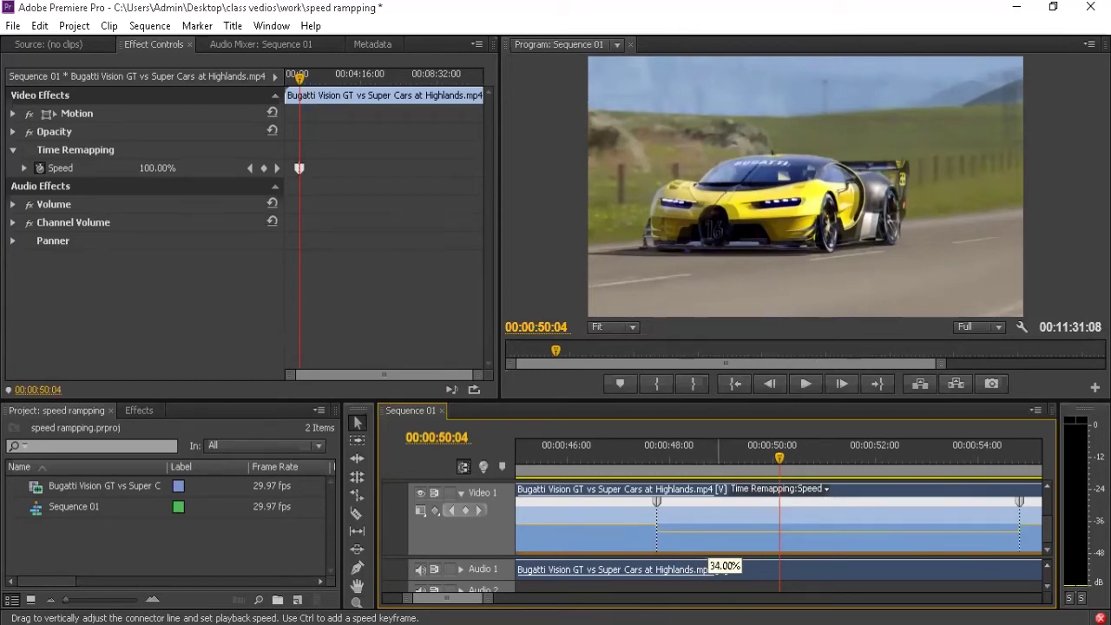
drag(714, 555, 713, 556)
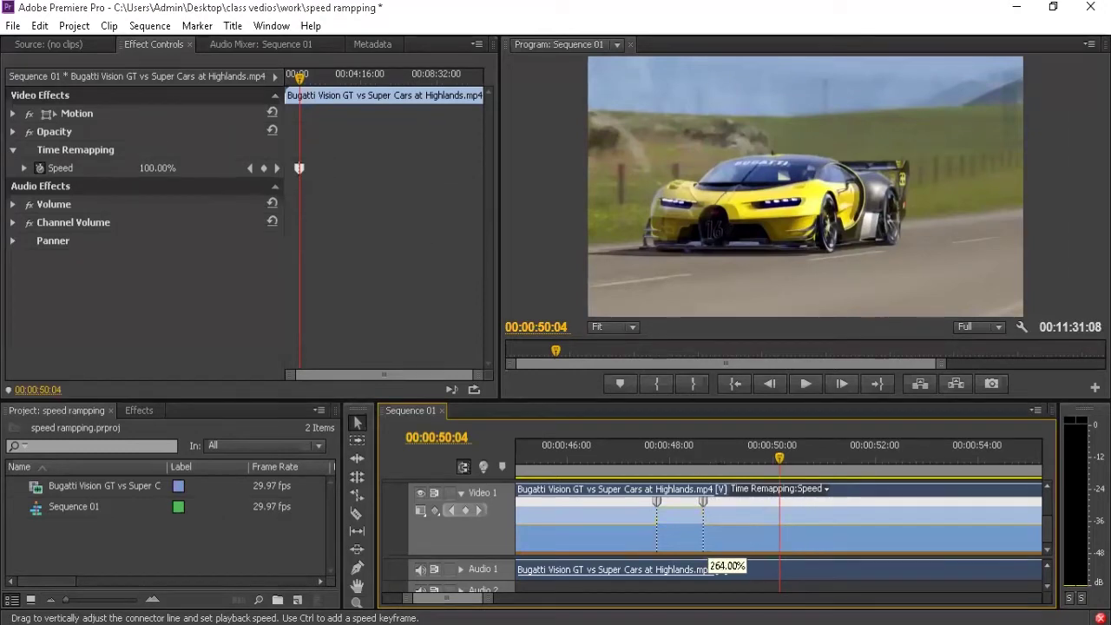
drag(721, 523, 712, 564)
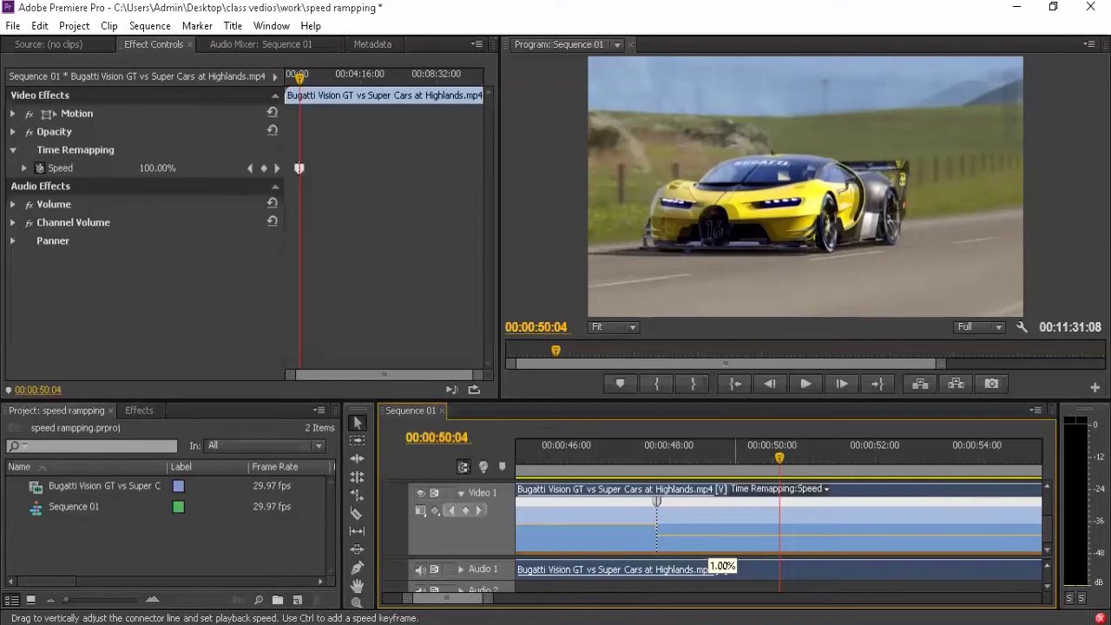
drag(712, 563, 707, 568)
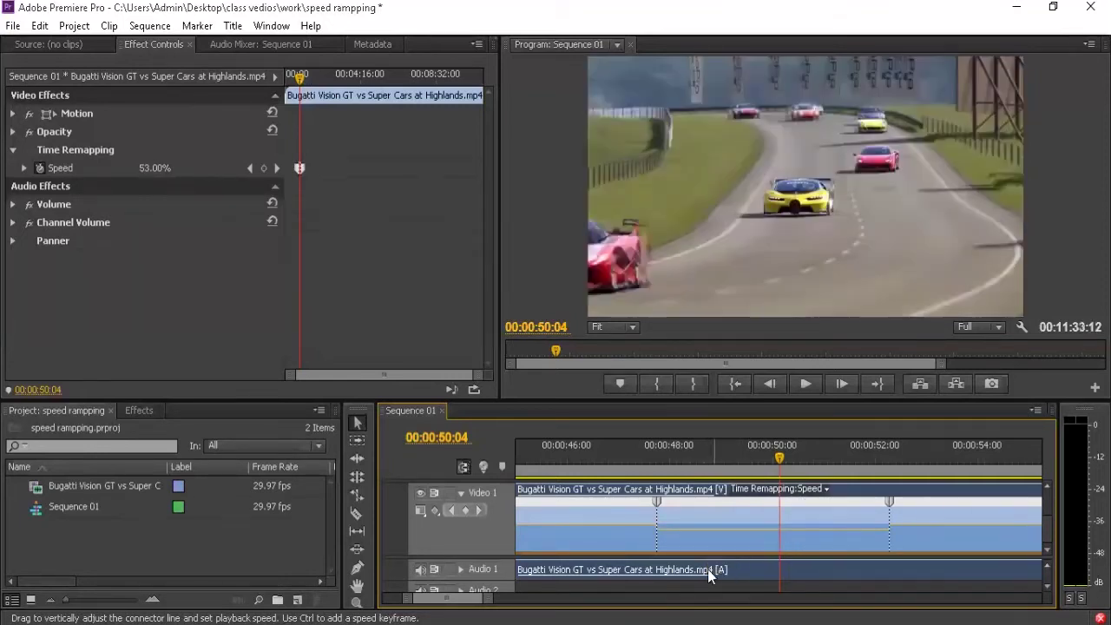
drag(884, 508, 890, 513)
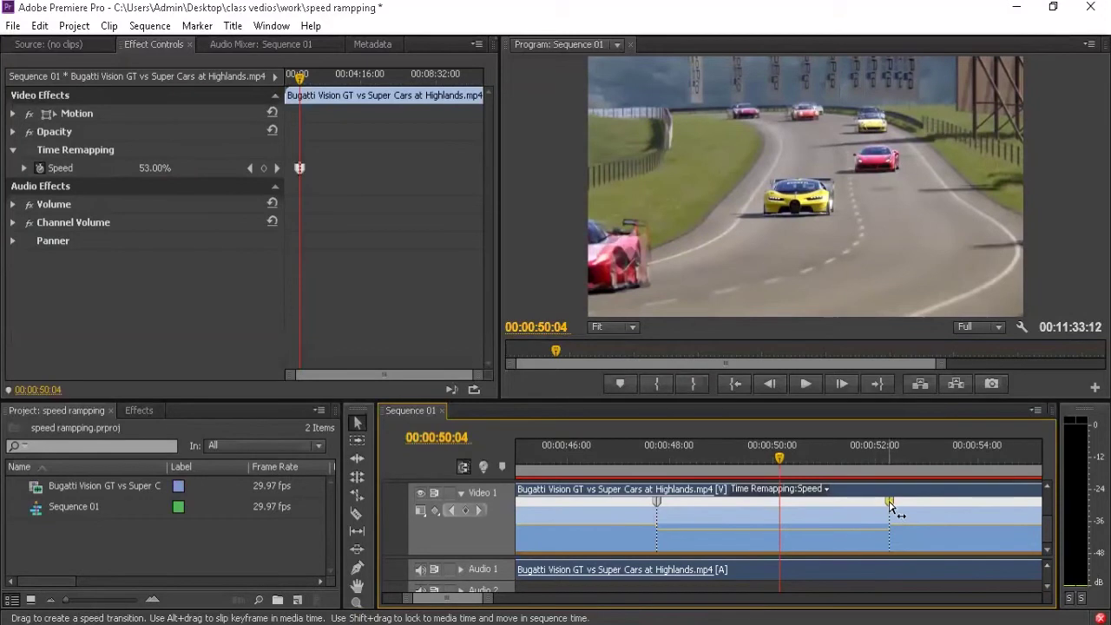
mouse_move(878, 506)
mouse_down()
mouse_move(783, 502)
mouse_move(797, 502)
mouse_up()
- Lengthen the speed ramp near 50 seconds after enlarging the timeline and Video 1 track to see the graph
click(799, 505)
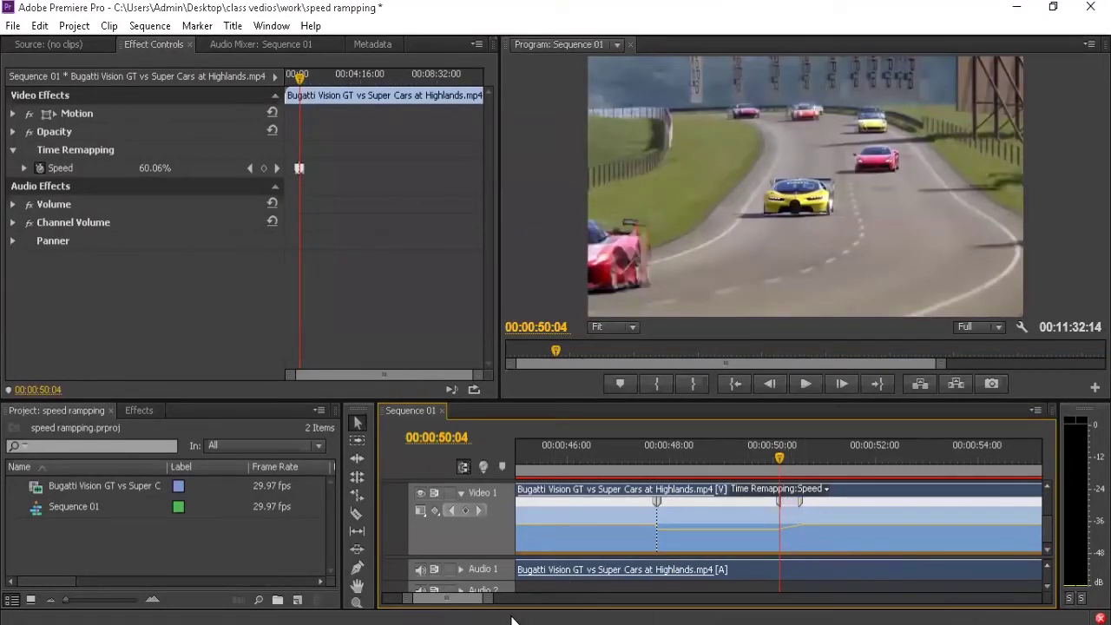
drag(484, 605, 469, 602)
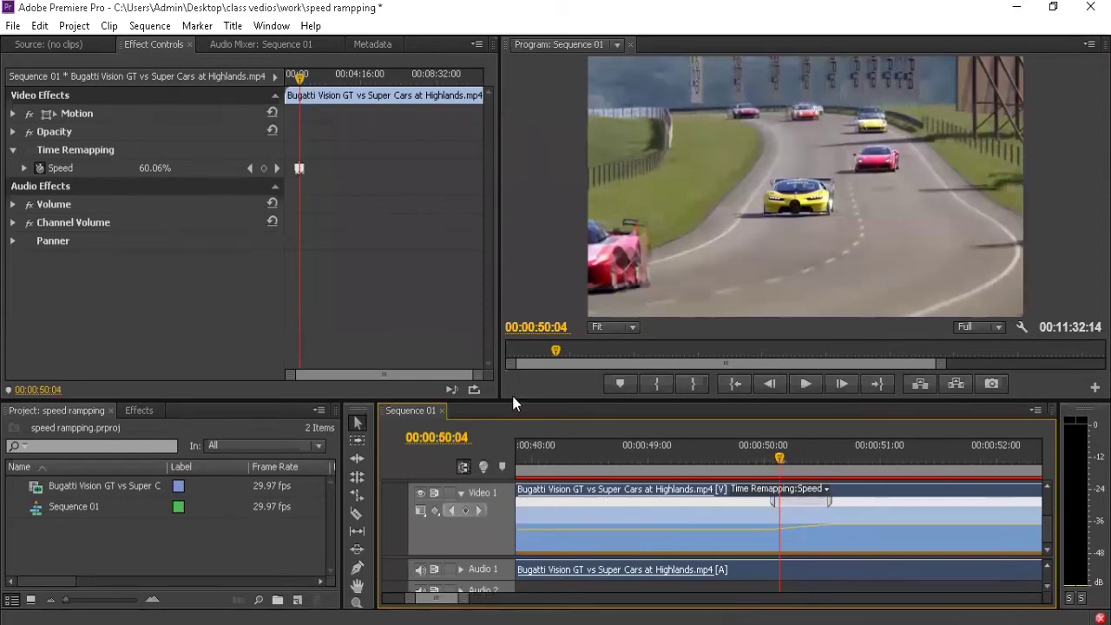
drag(512, 401, 512, 251)
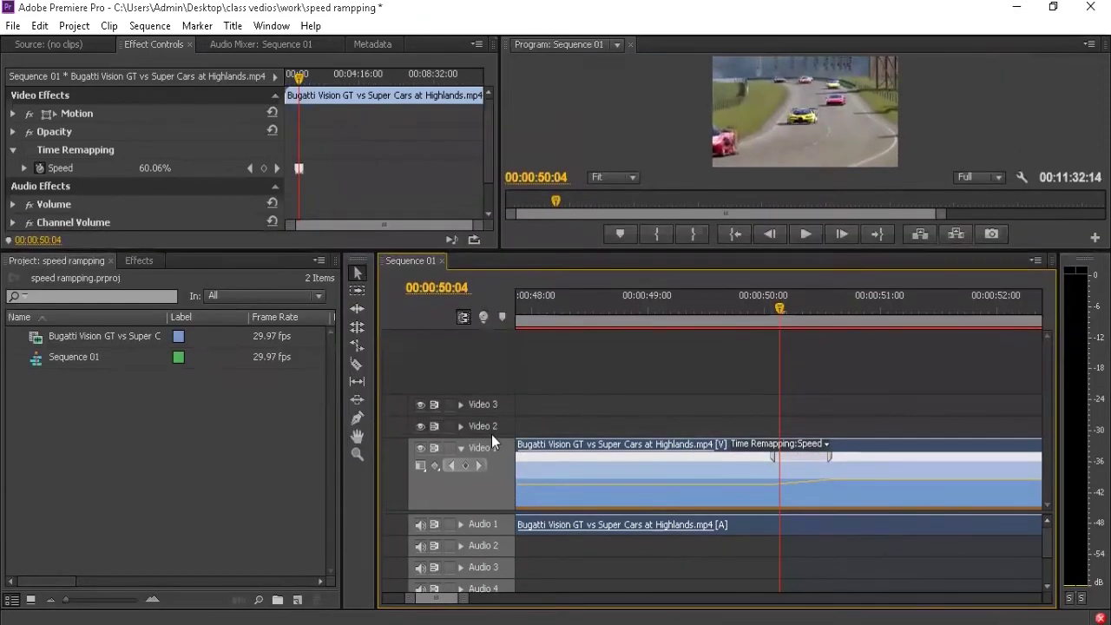
drag(491, 438, 502, 382)
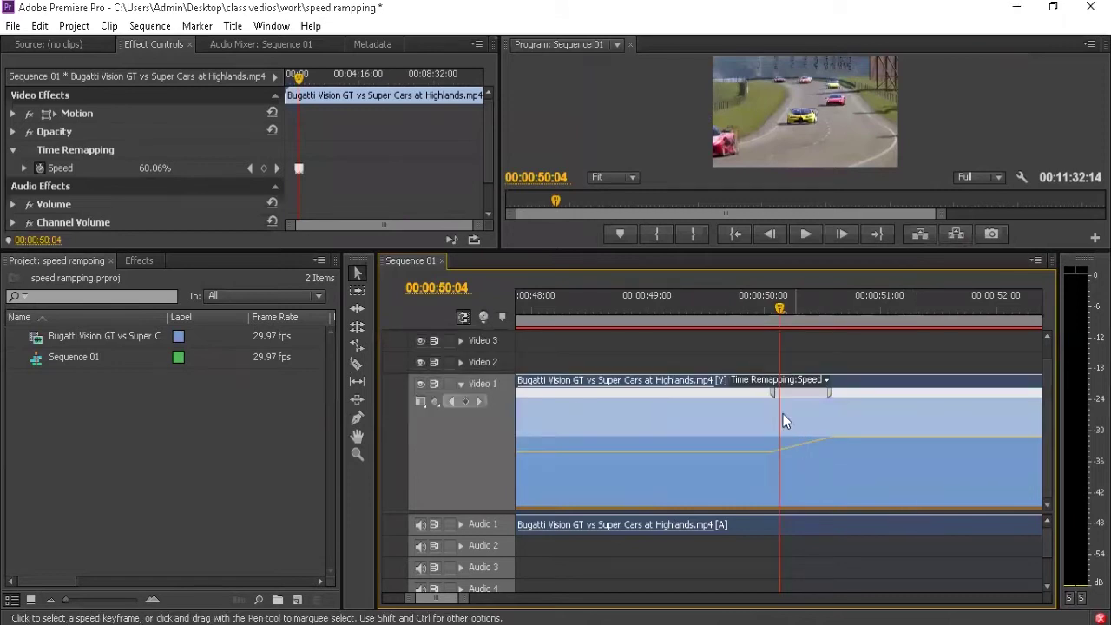
drag(450, 608, 452, 608)
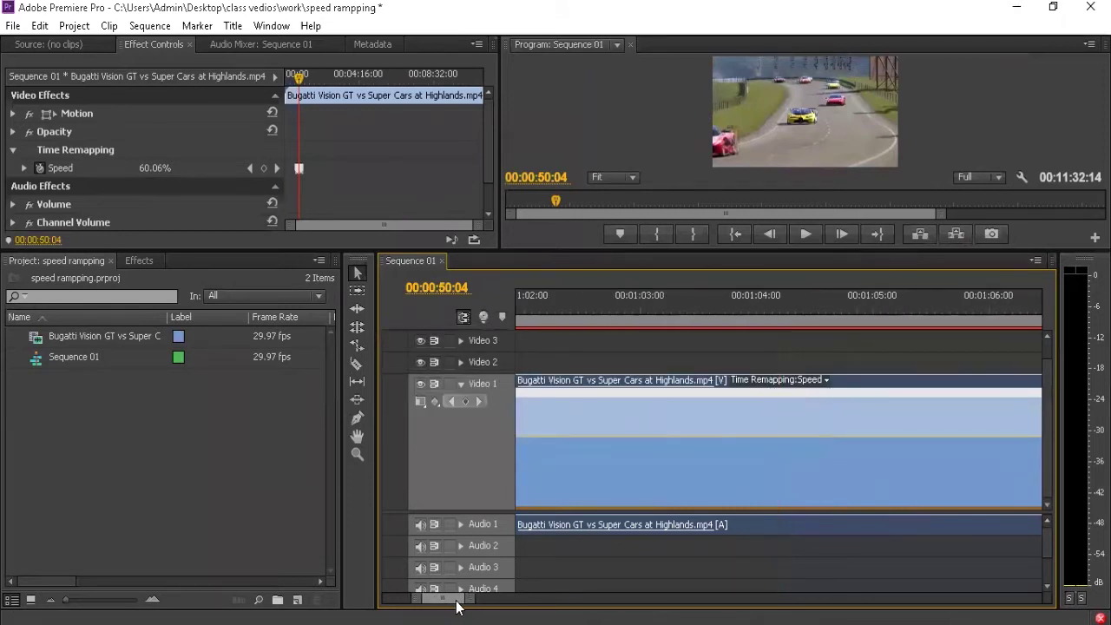
drag(627, 396, 612, 397)
- Ease the speed ramp near 50 seconds by bending its curve handle
click(589, 438)
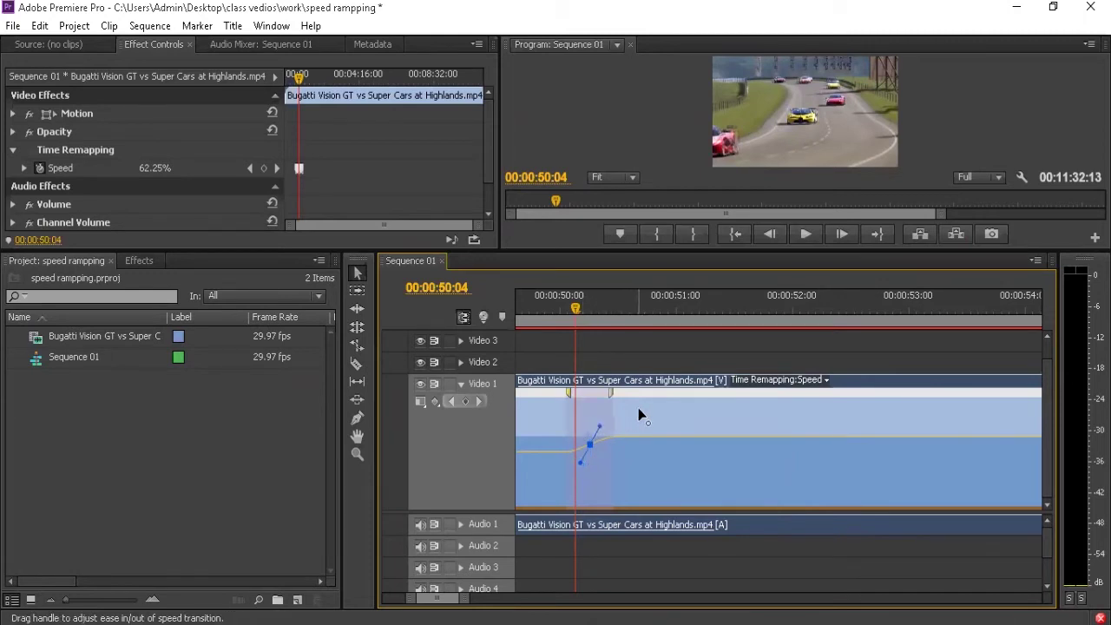
drag(640, 417, 635, 410)
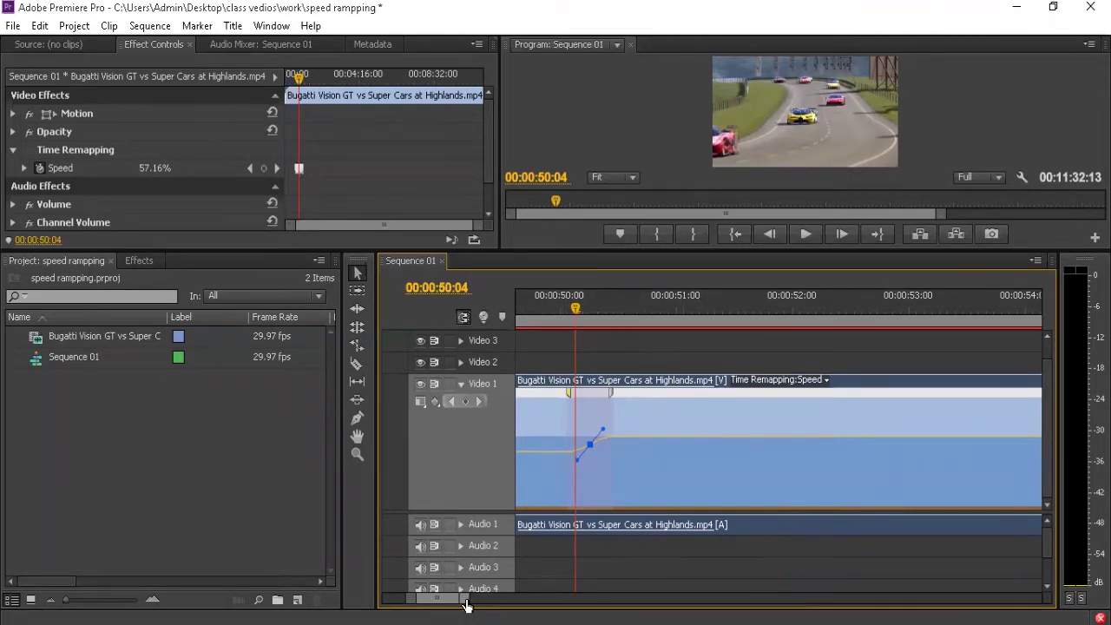
drag(467, 605, 471, 603)
- Split the speed keyframe at 47:22 into a short, widened gradual ramp
click(672, 309)
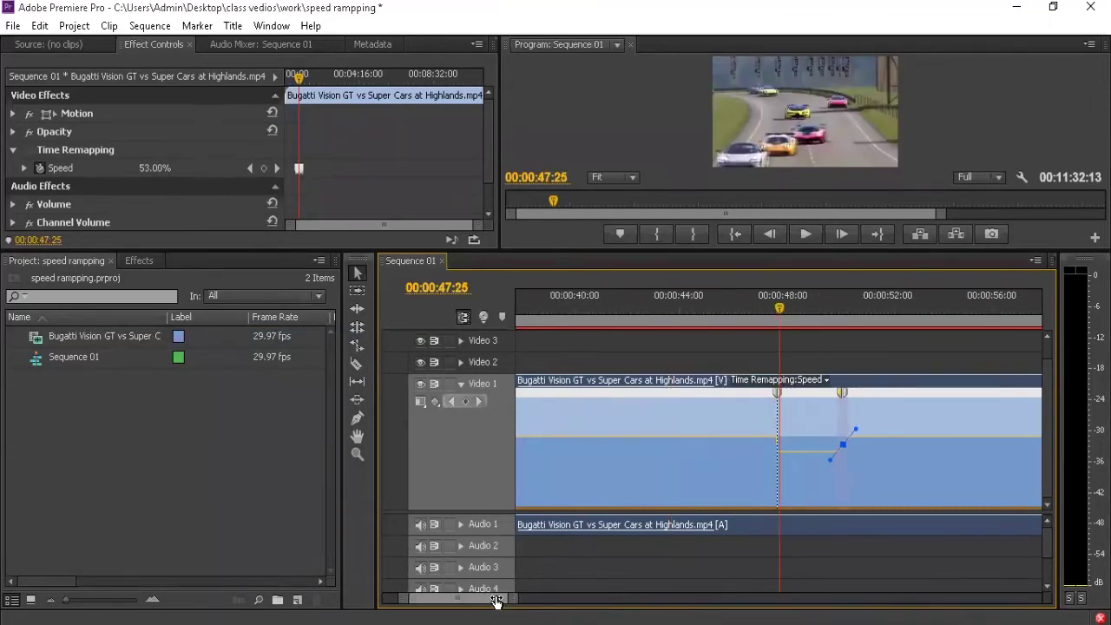
drag(499, 604, 454, 603)
click(709, 393)
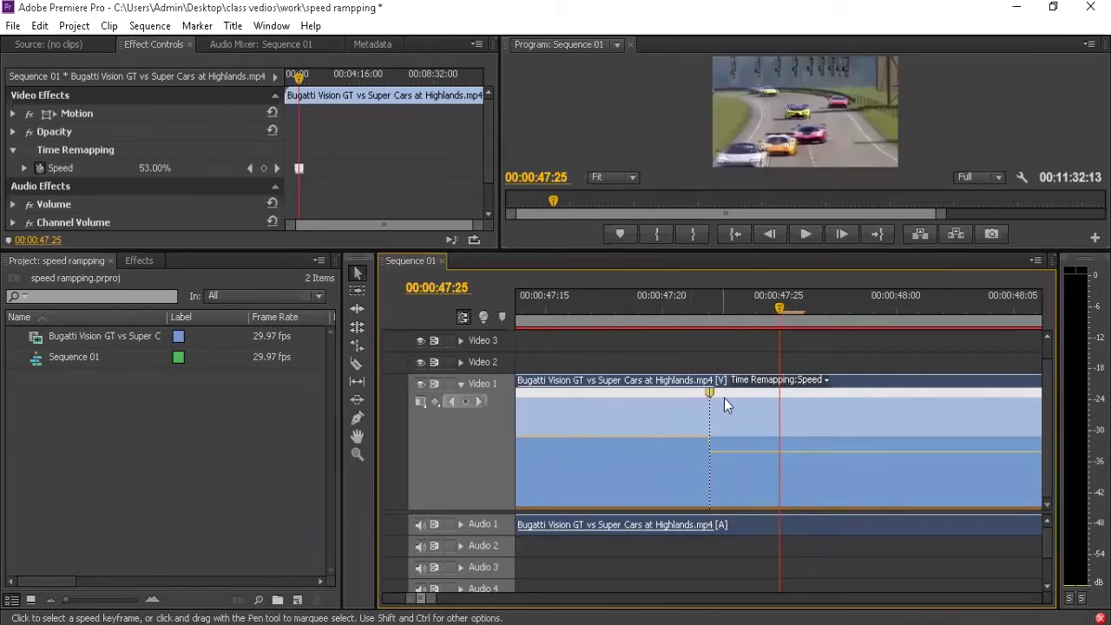
click(710, 394)
click(711, 396)
click(712, 395)
drag(715, 394, 730, 395)
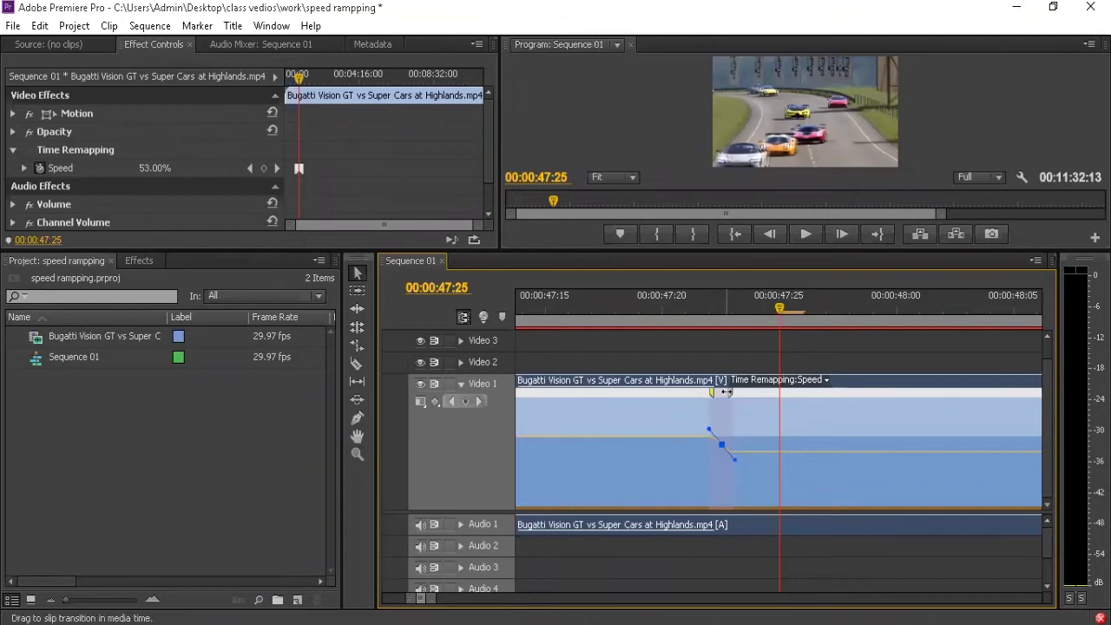
drag(727, 393, 742, 393)
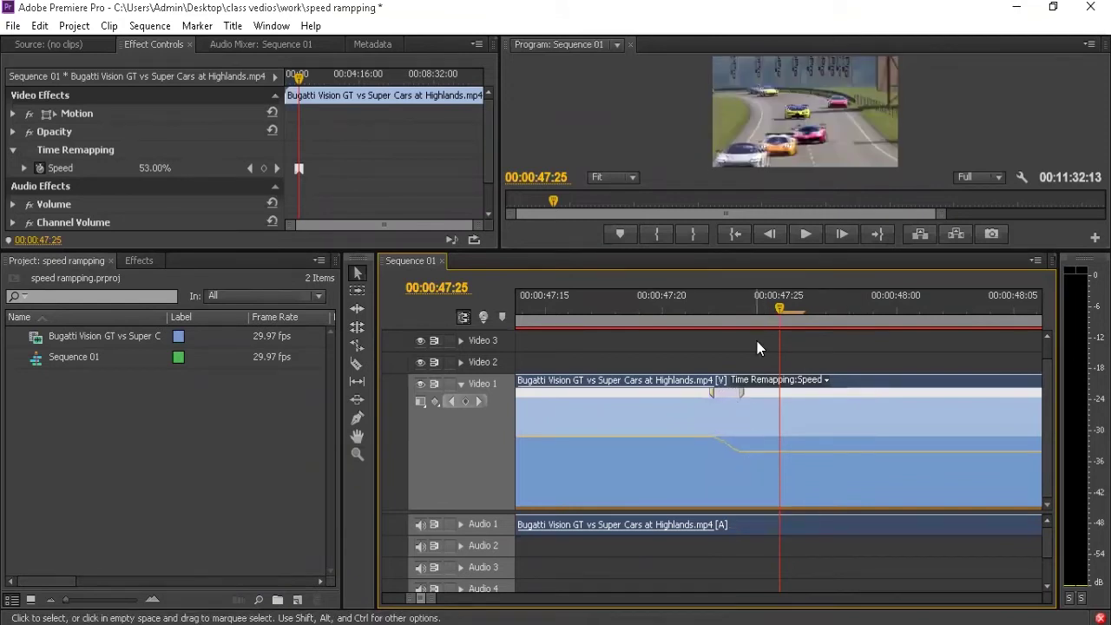
- Preview the slow-motion section's ramps from 47:18
drag(432, 605, 459, 603)
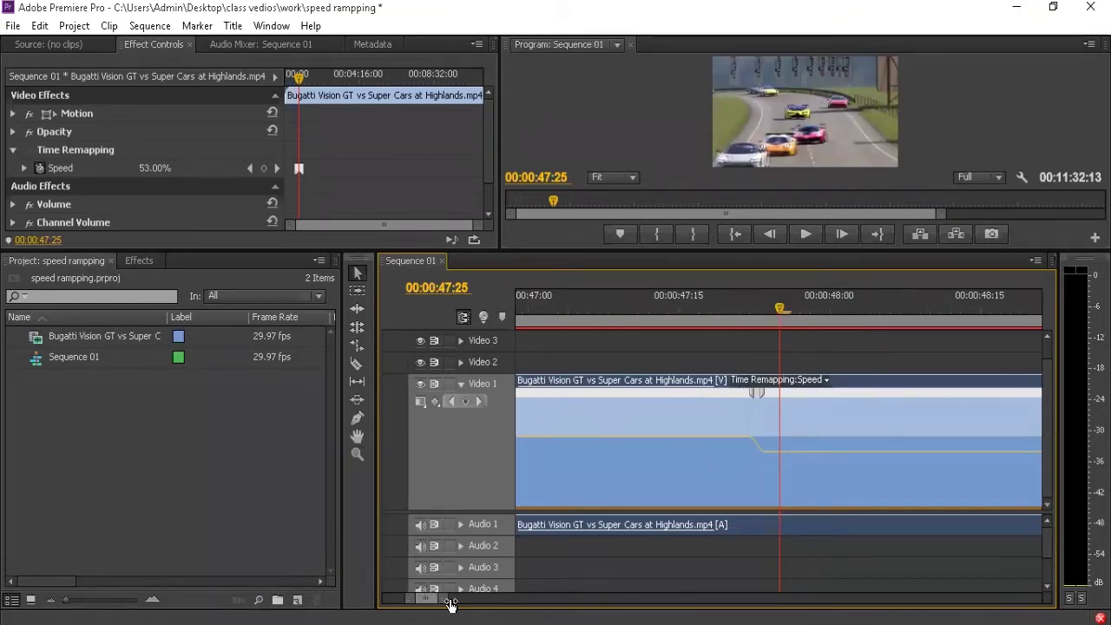
click(761, 315)
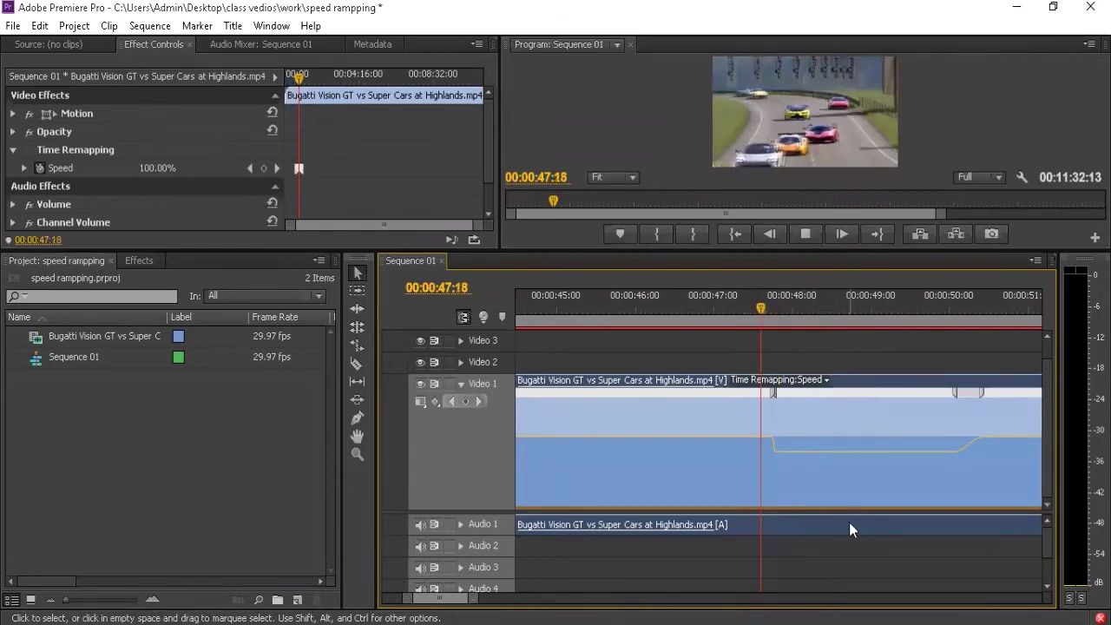
key(space)
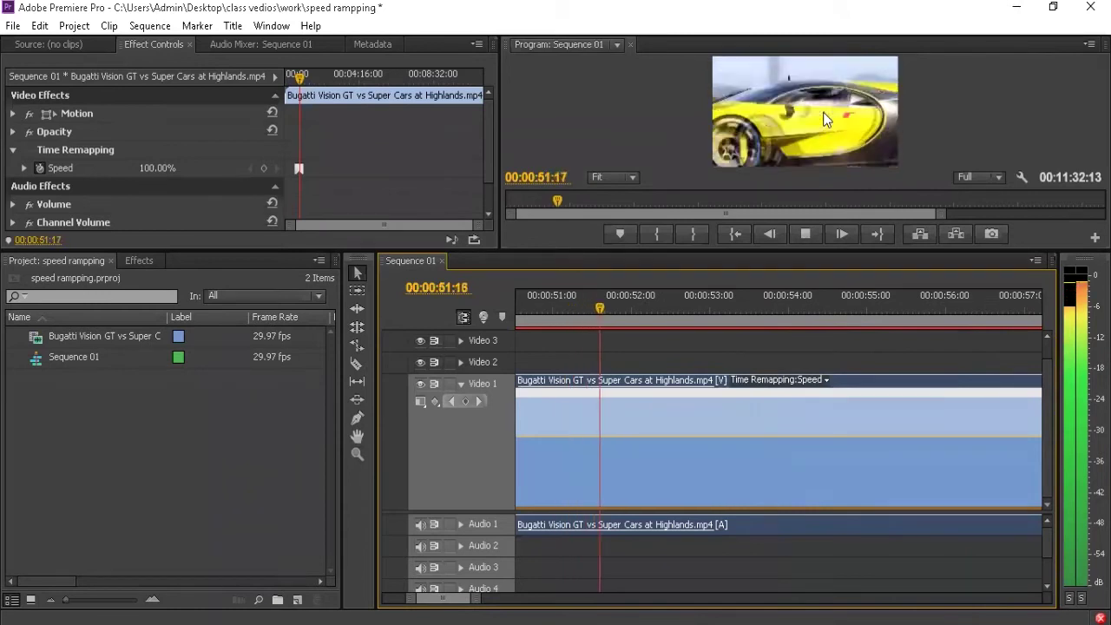
key(space)
- Lengthen and pull in the end ramp, shift the start ramp later, and replay from 47:08
drag(484, 601, 508, 599)
mouse_move(665, 314)
mouse_down()
mouse_move(695, 321)
mouse_move(663, 324)
mouse_move(768, 338)
mouse_move(757, 338)
mouse_up()
mouse_move(726, 397)
mouse_down()
mouse_move(752, 395)
mouse_move(741, 393)
mouse_up()
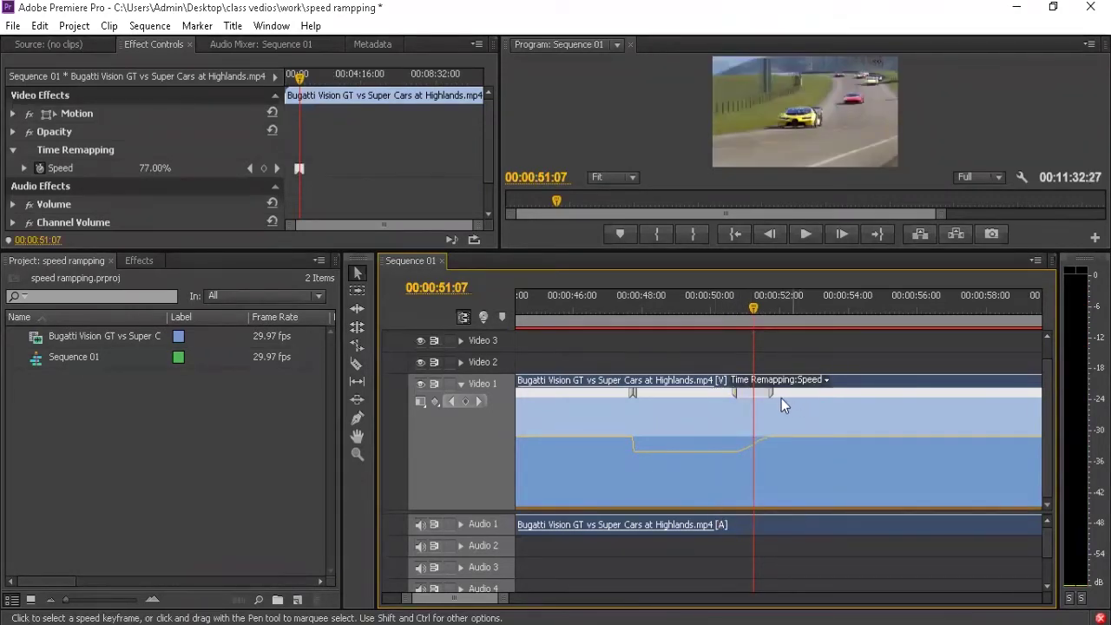
drag(771, 394, 744, 396)
drag(632, 398, 641, 398)
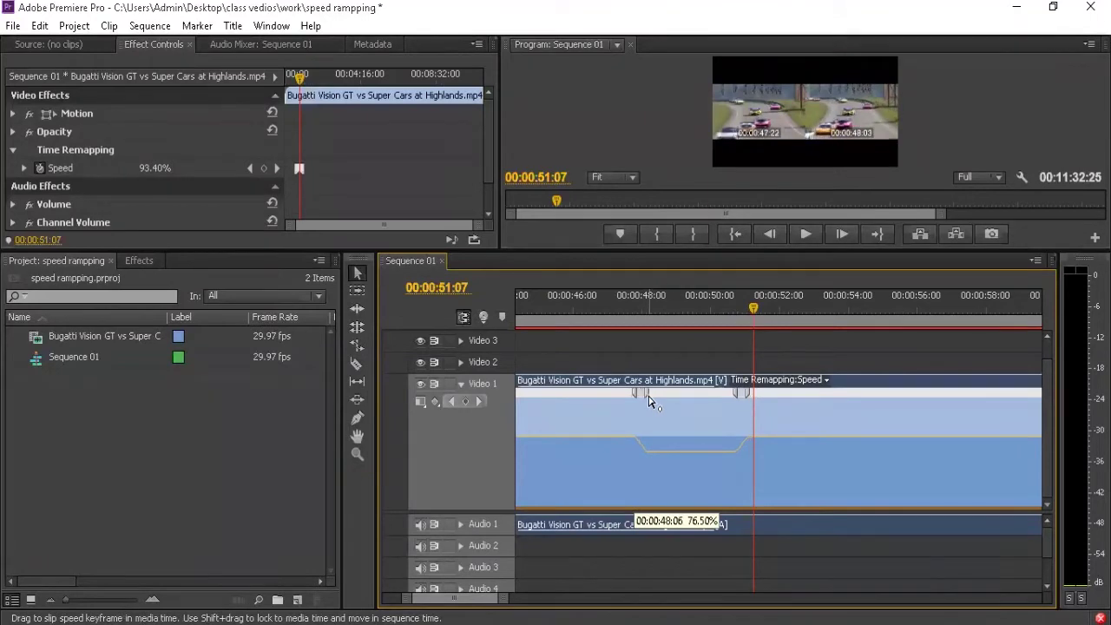
click(618, 320)
key(space)
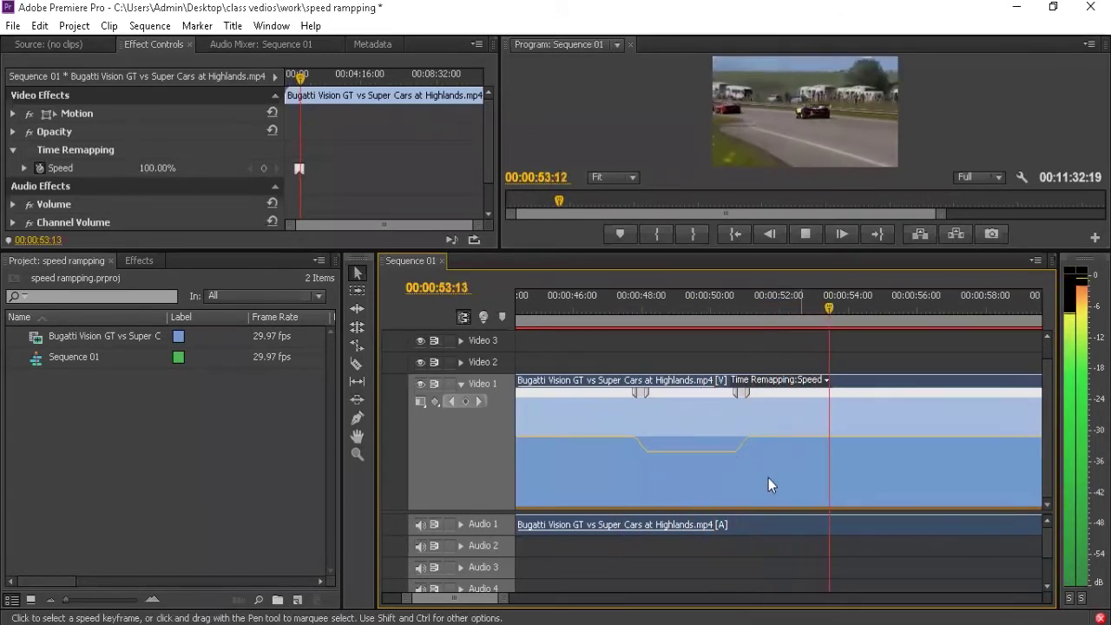
key(space)
- Raise the middle section between the keyframes to about 239% speed and preview it
drag(680, 455, 670, 442)
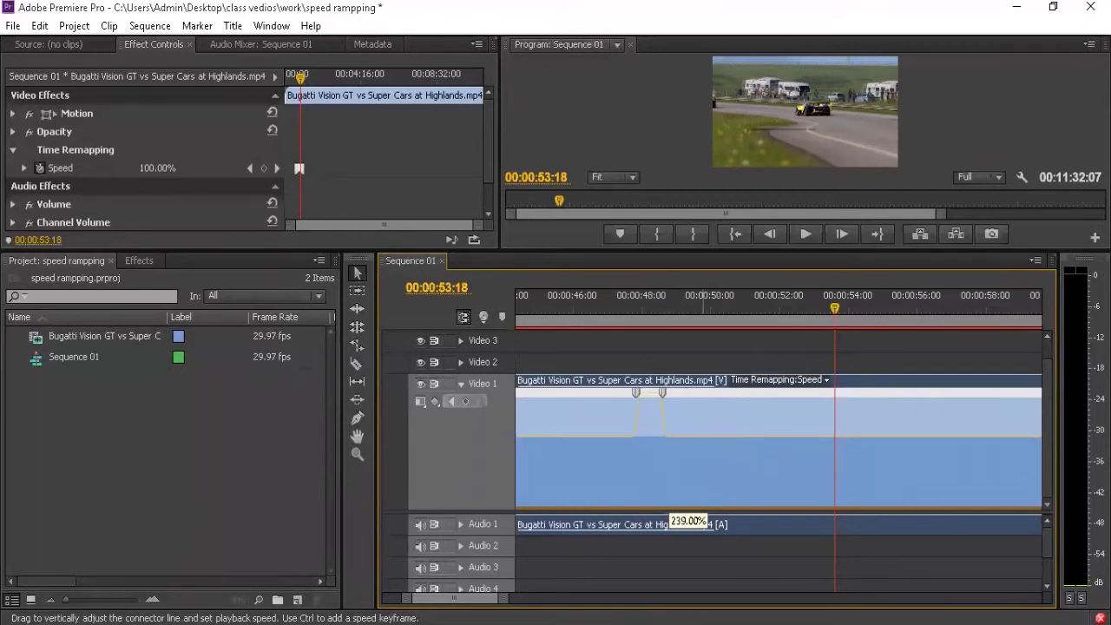
click(619, 309)
key(space)
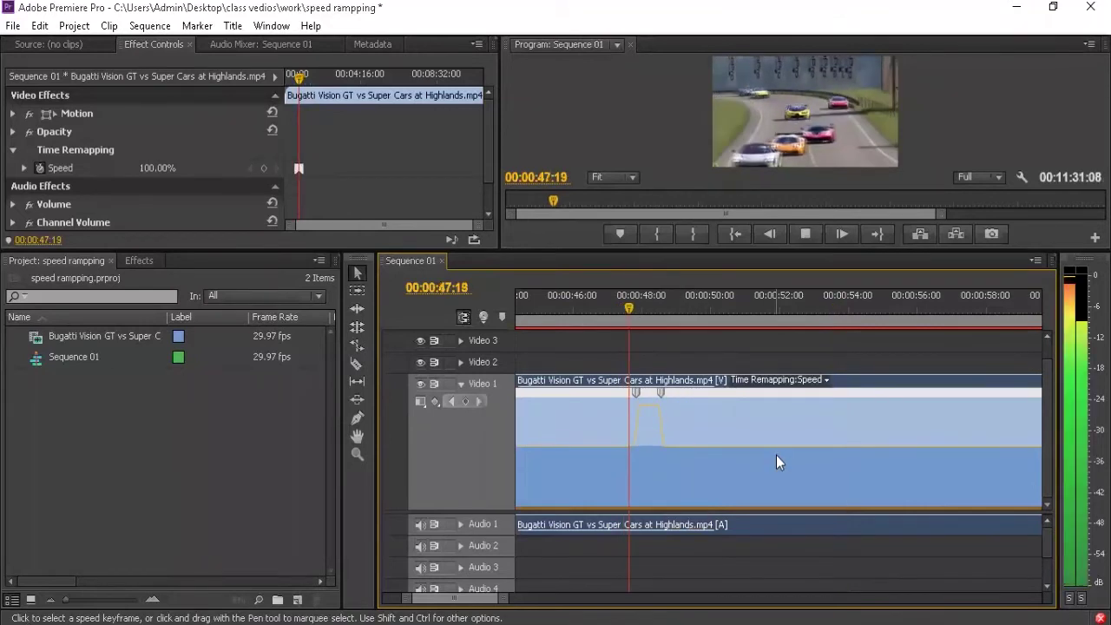
key(space)
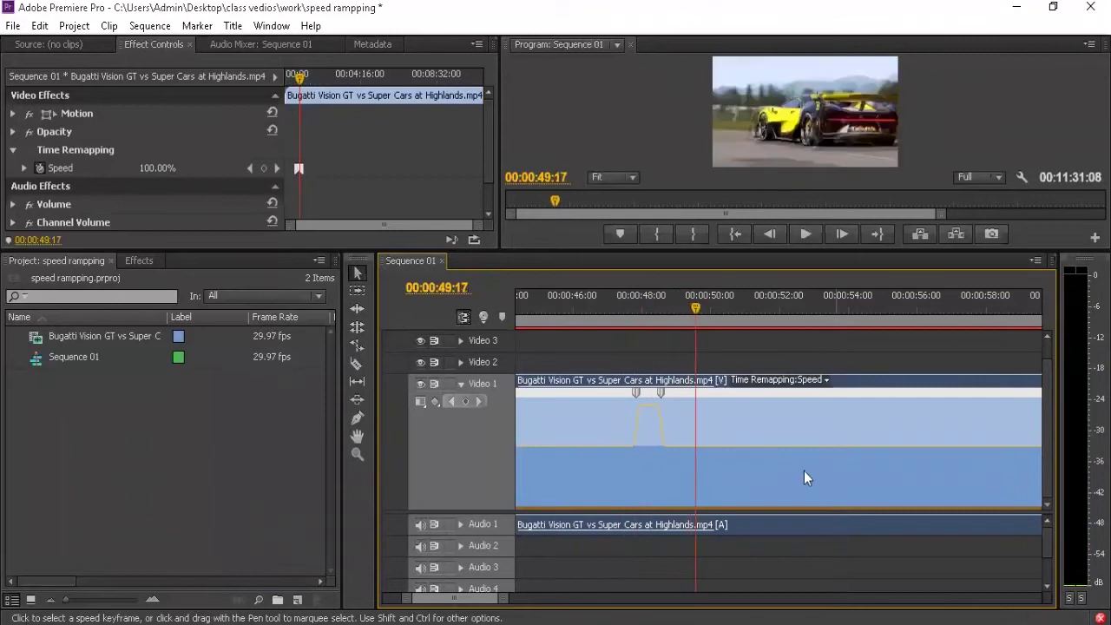
- Replay the sped-up section from around 47:12, finally stopping at 00:00:50:06
click(630, 299)
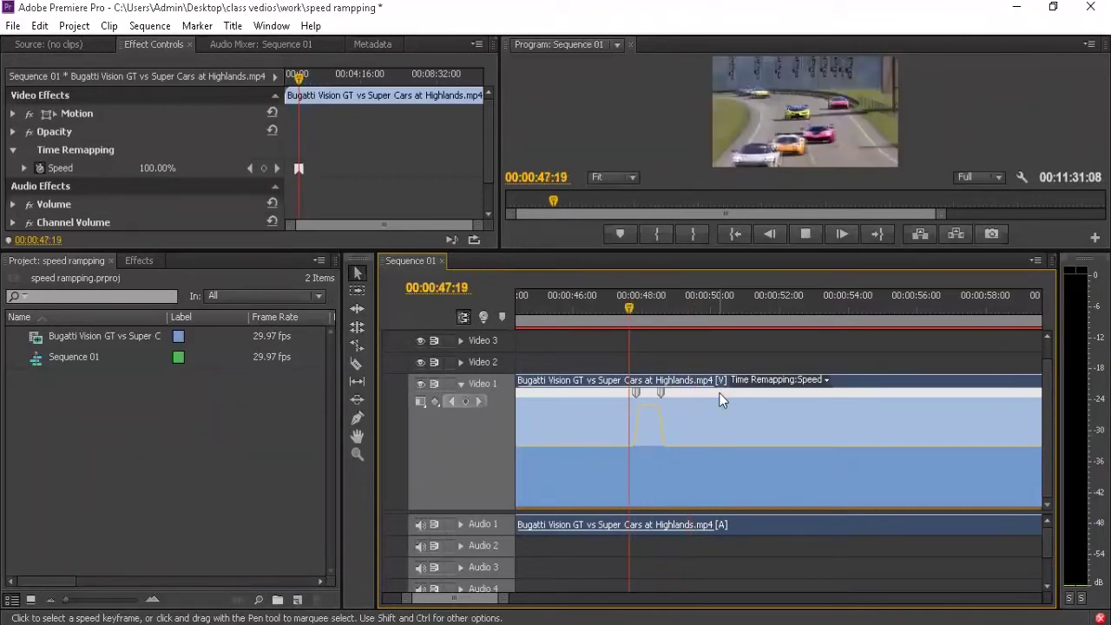
key(space)
key(space)
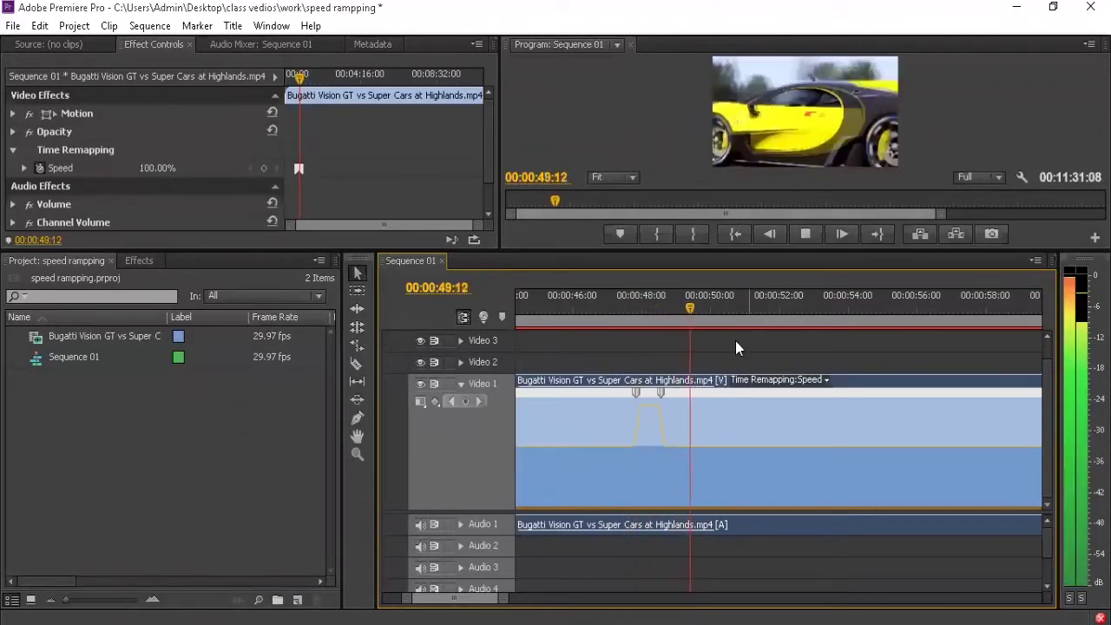
click(620, 314)
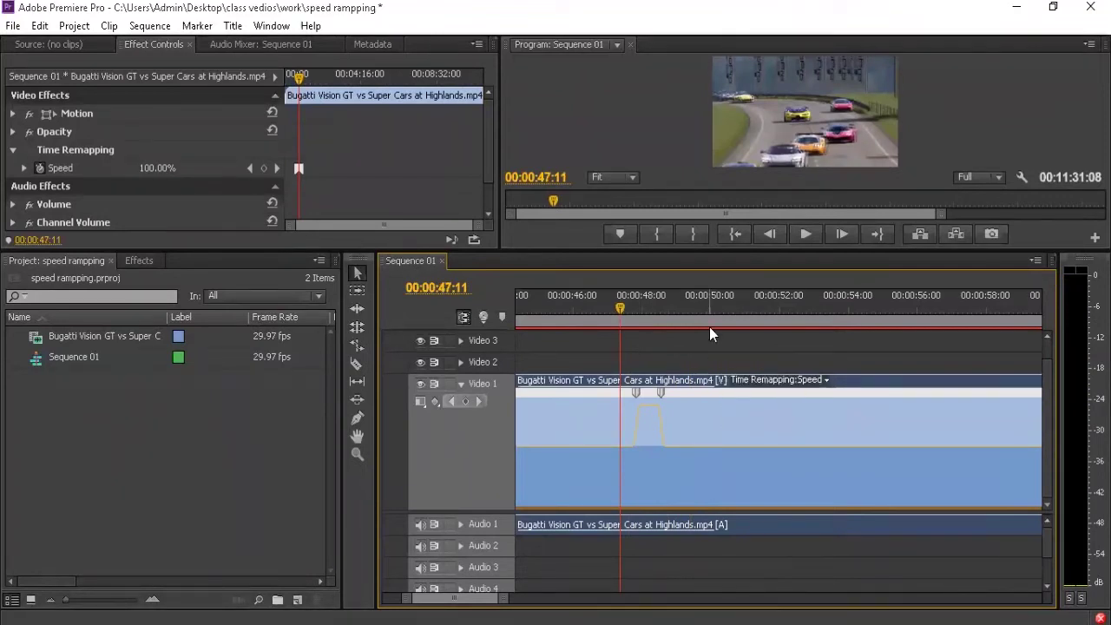
key(space)
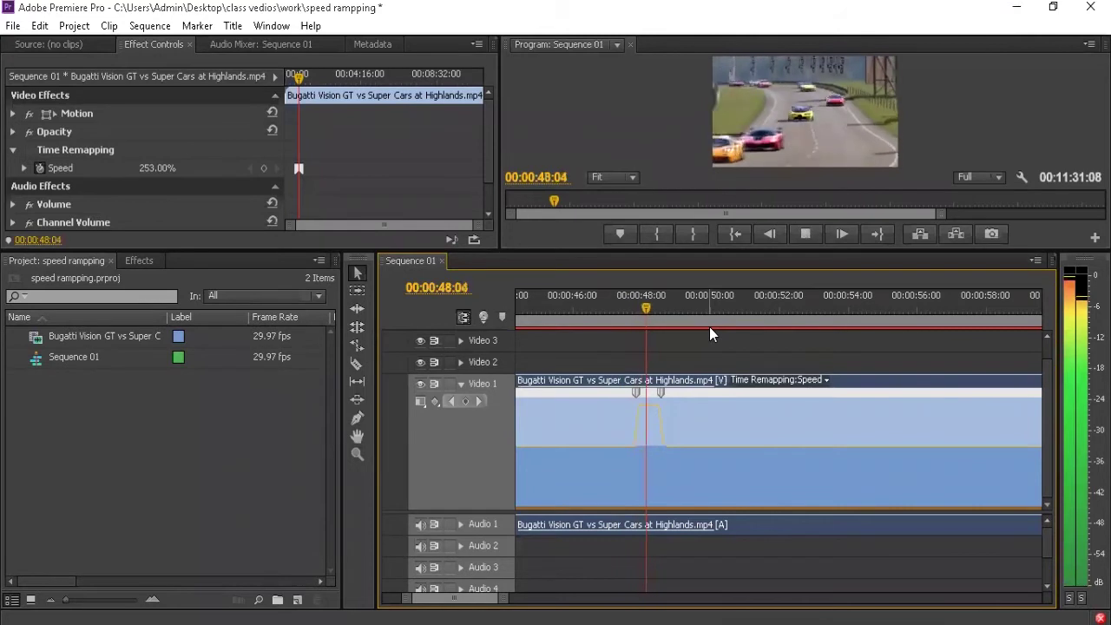
key(space)
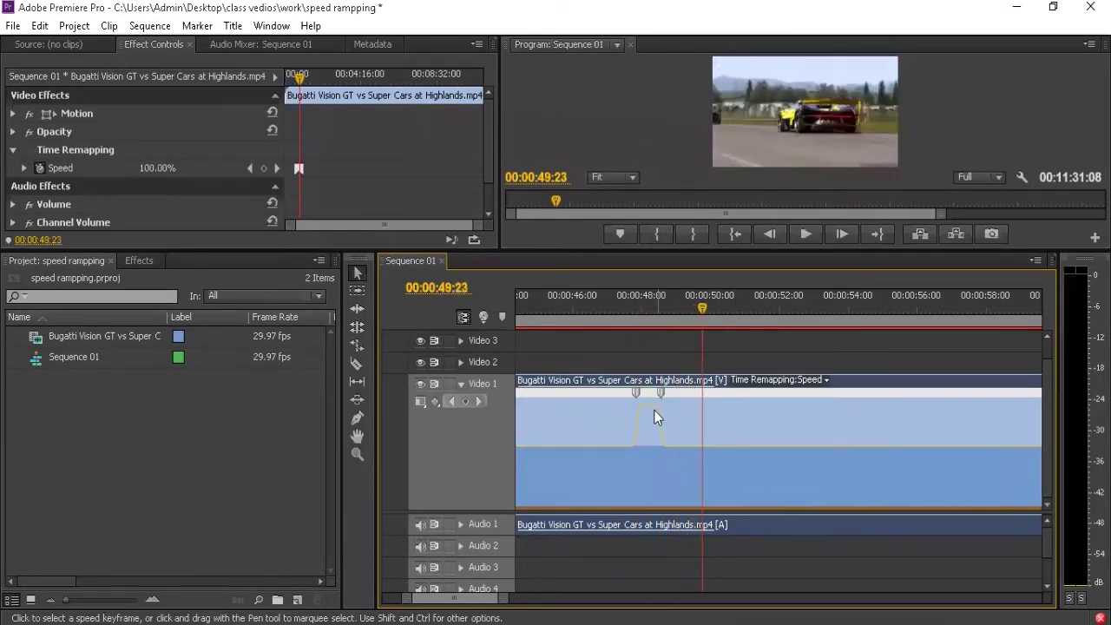
click(624, 298)
key(space)
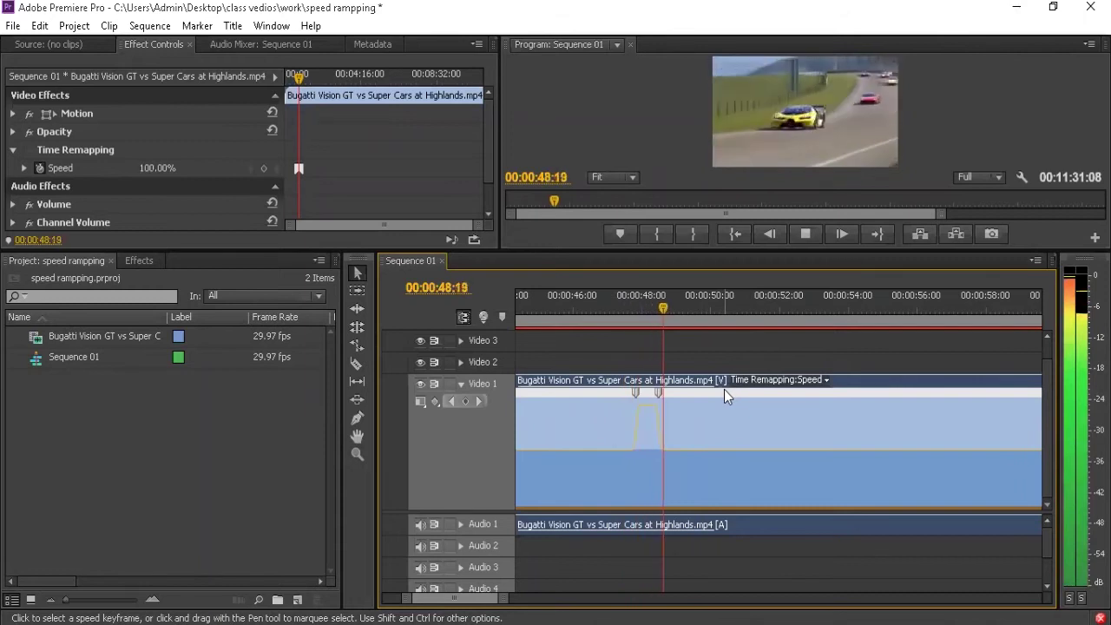
key(space)
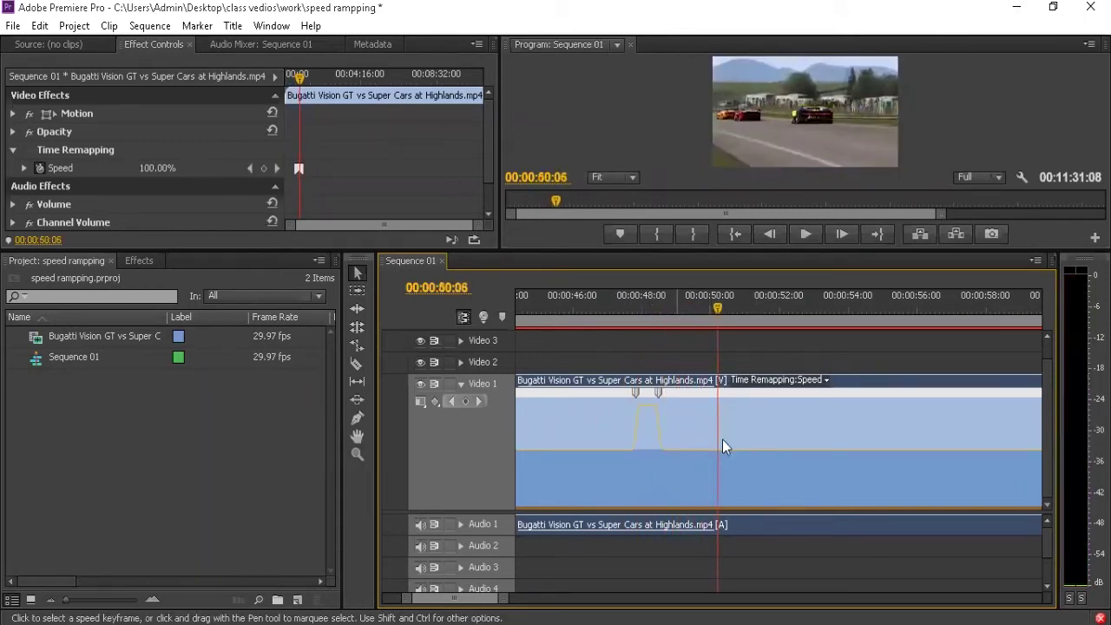
- Leave the Bugatti clip's Speed/Duration at 100% and enlarge the upper panels above the timeline
right_click(765, 435)
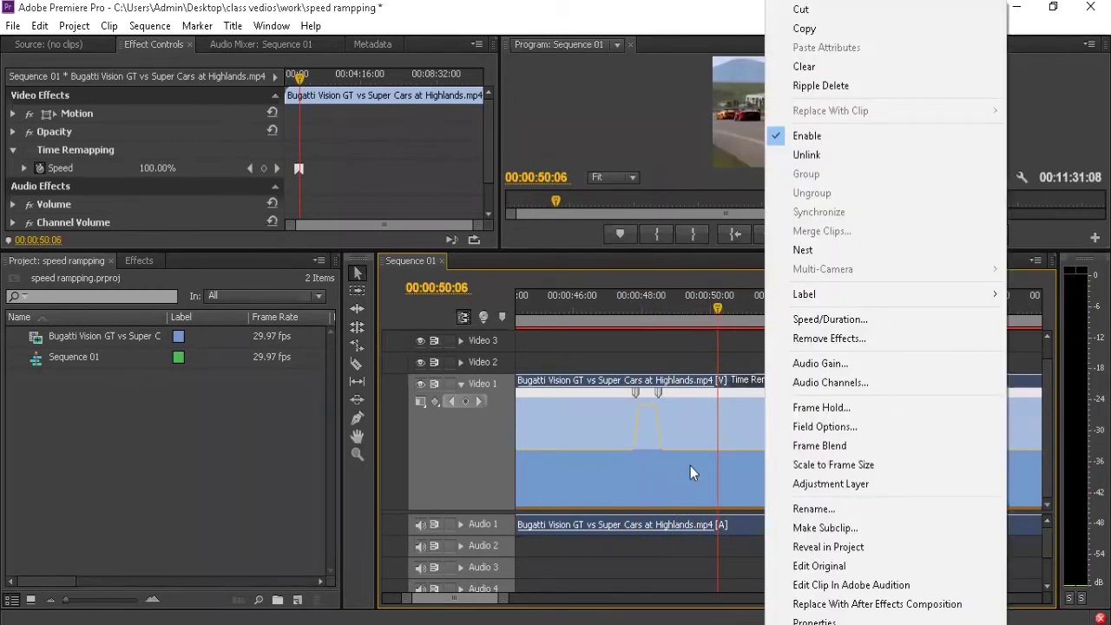
click(848, 320)
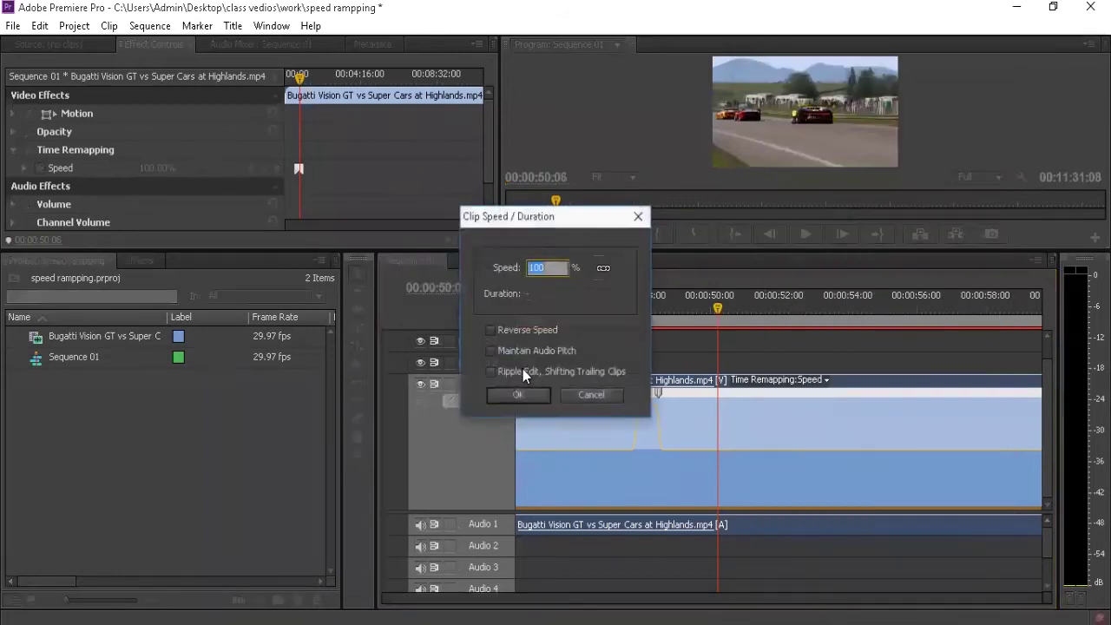
click(599, 397)
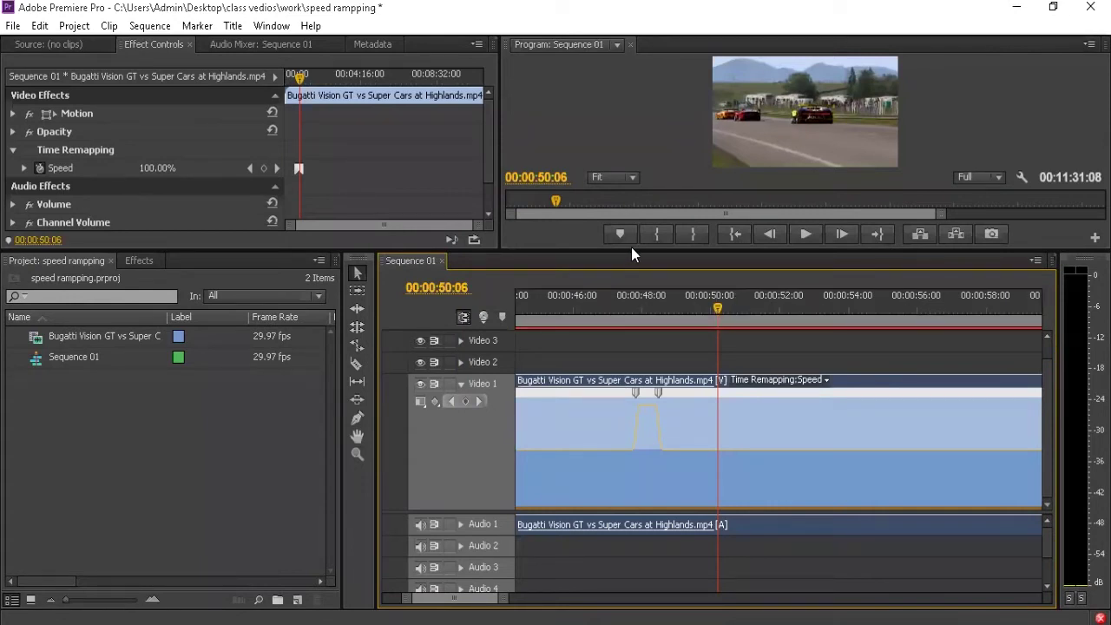
drag(636, 253, 637, 362)
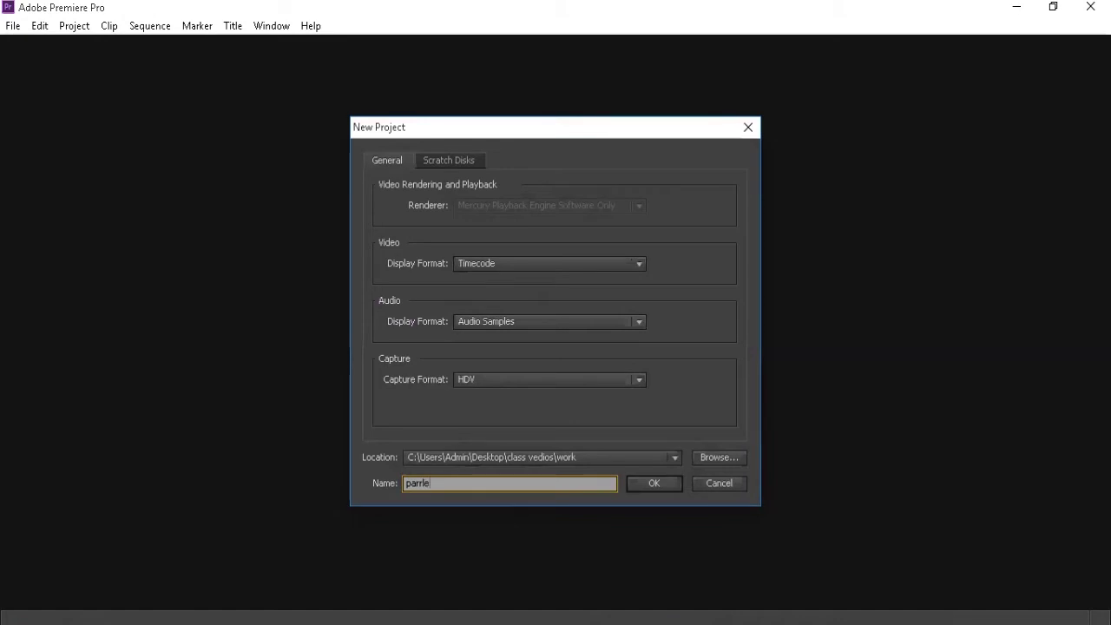
- Create the parrlex project and dismiss the New Sequence setup
key(Return)
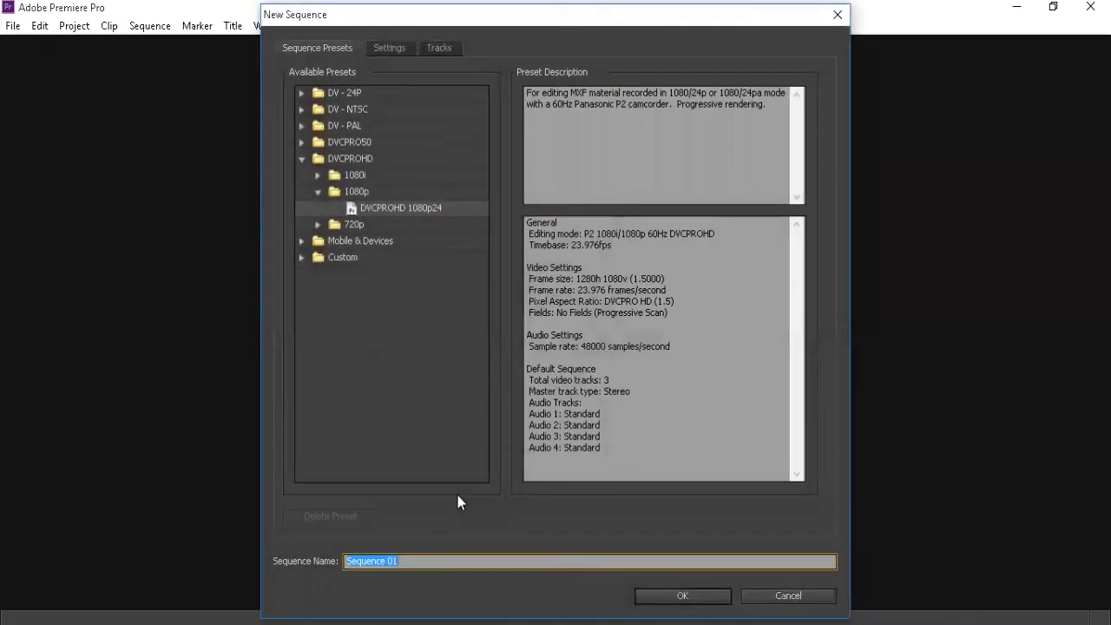
click(664, 591)
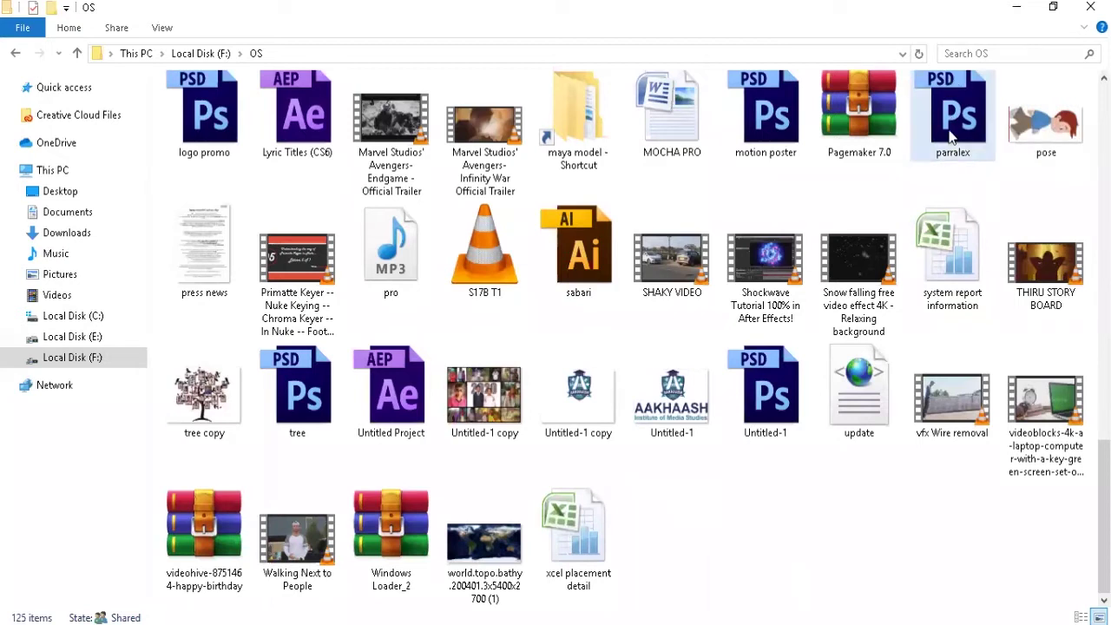
- Open parralex.psd from the F:\OS folder in Photoshop
mouse_move(959, 123)
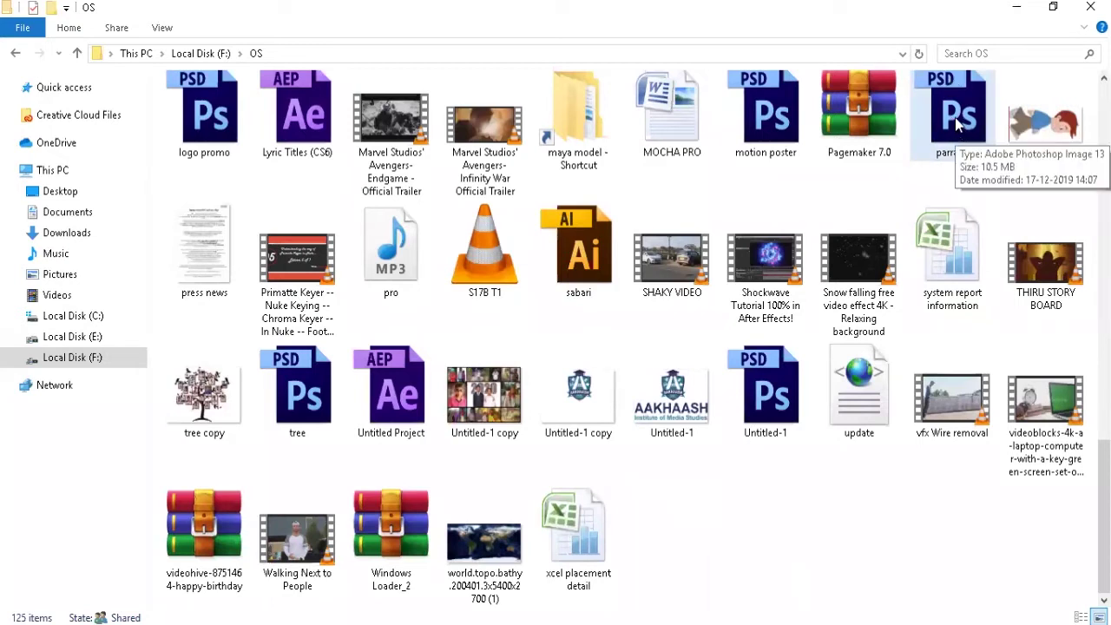
click(959, 124)
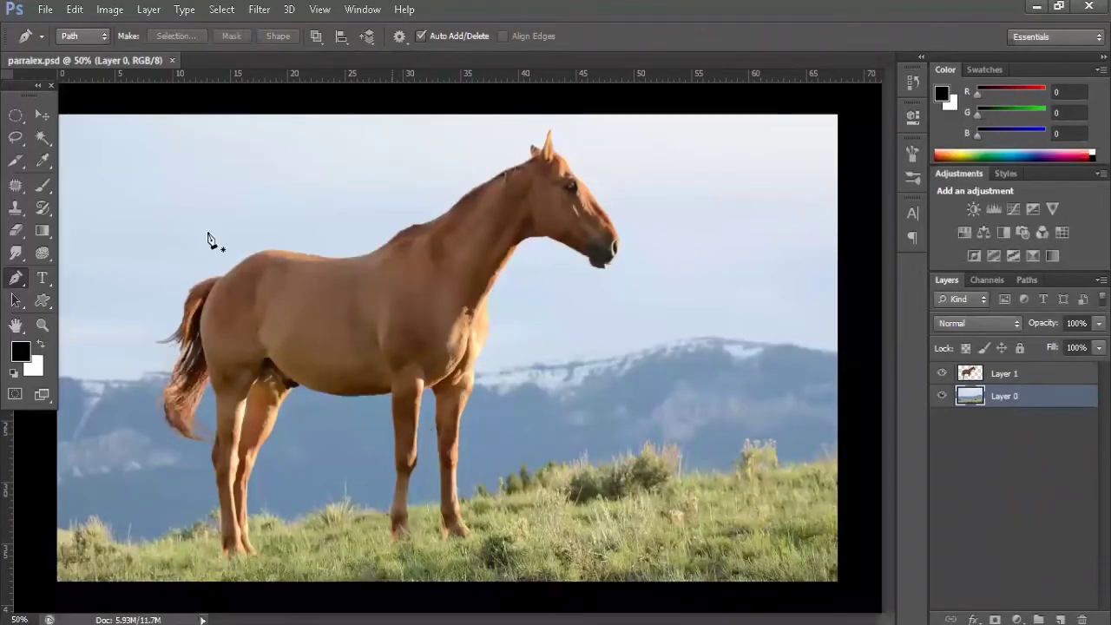
- Drag the Layer 1 horse around with the Move tool, undo one move, and close parralex.psd
click(43, 114)
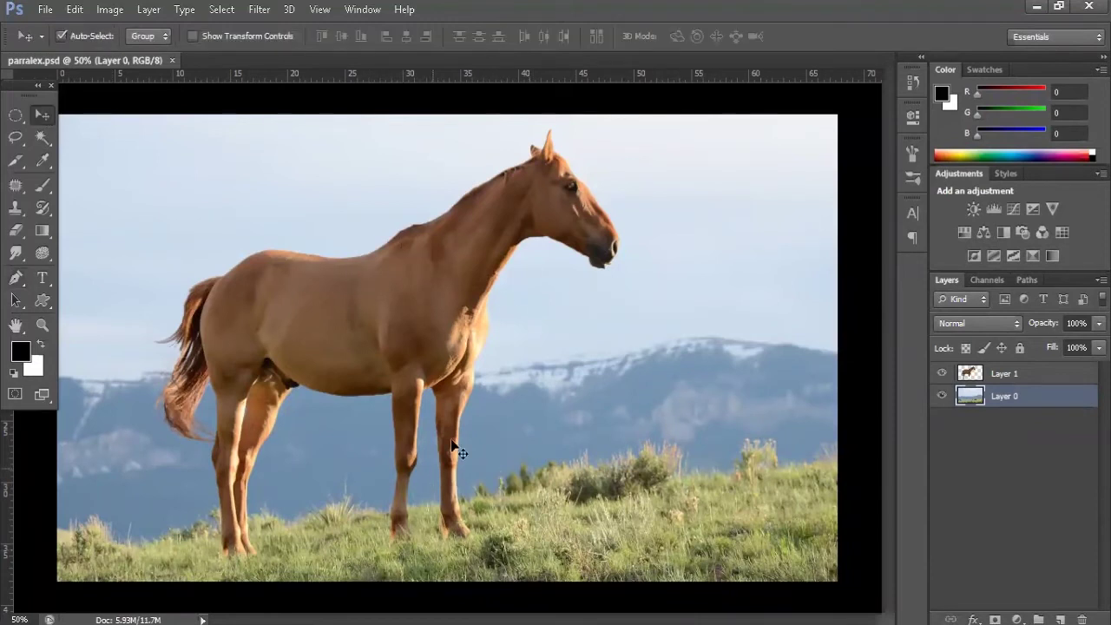
click(1002, 375)
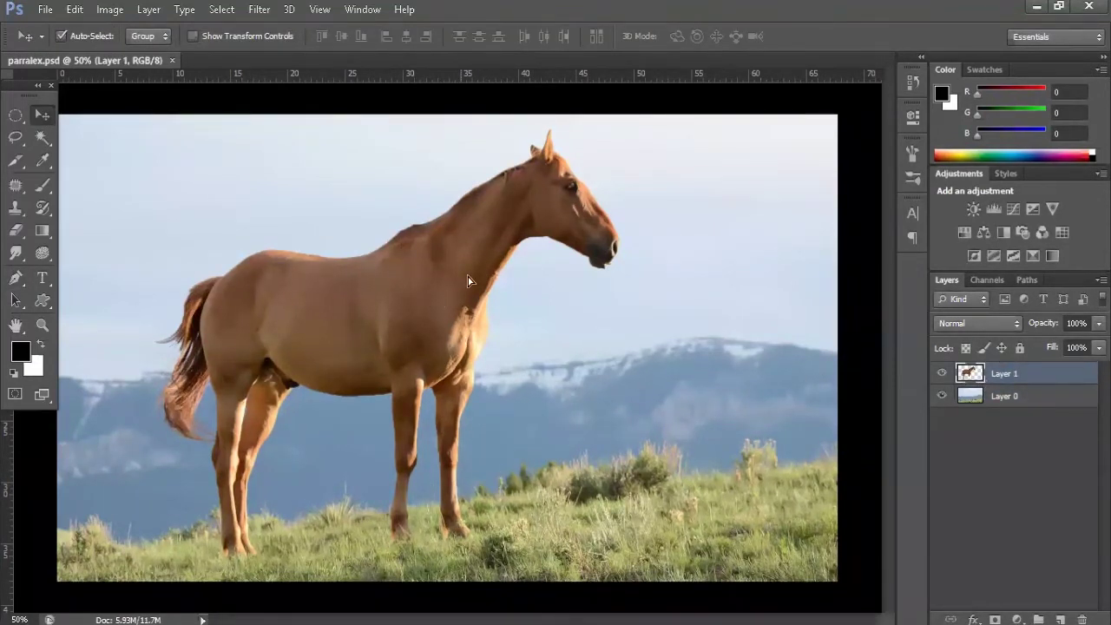
drag(469, 280, 622, 240)
mouse_move(420, 316)
mouse_down()
mouse_move(556, 304)
mouse_move(668, 321)
mouse_up()
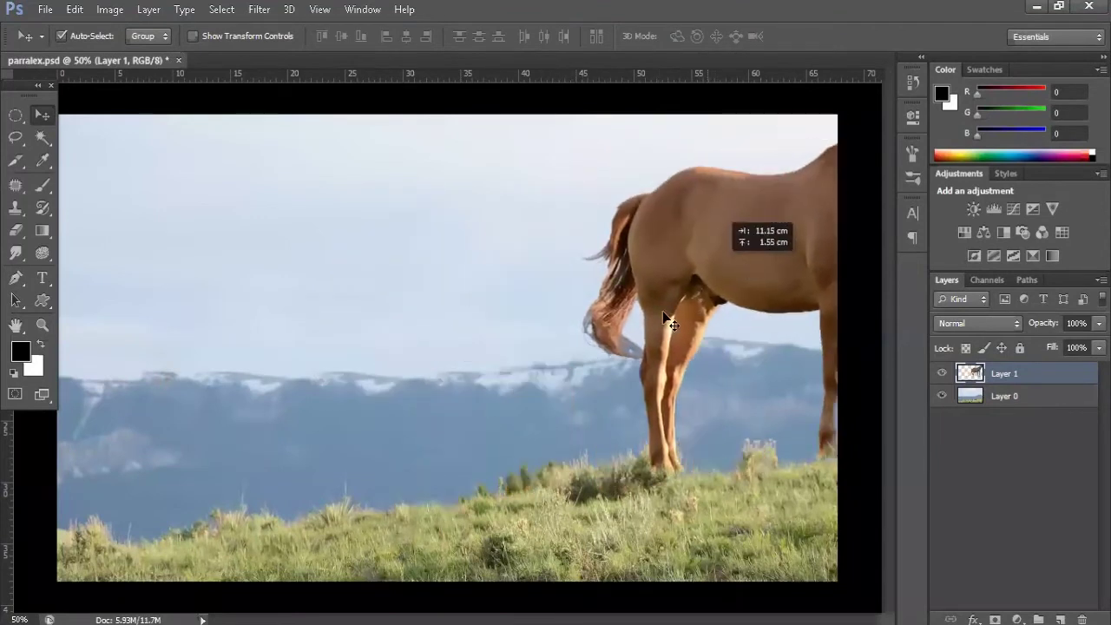
drag(747, 275, 382, 356)
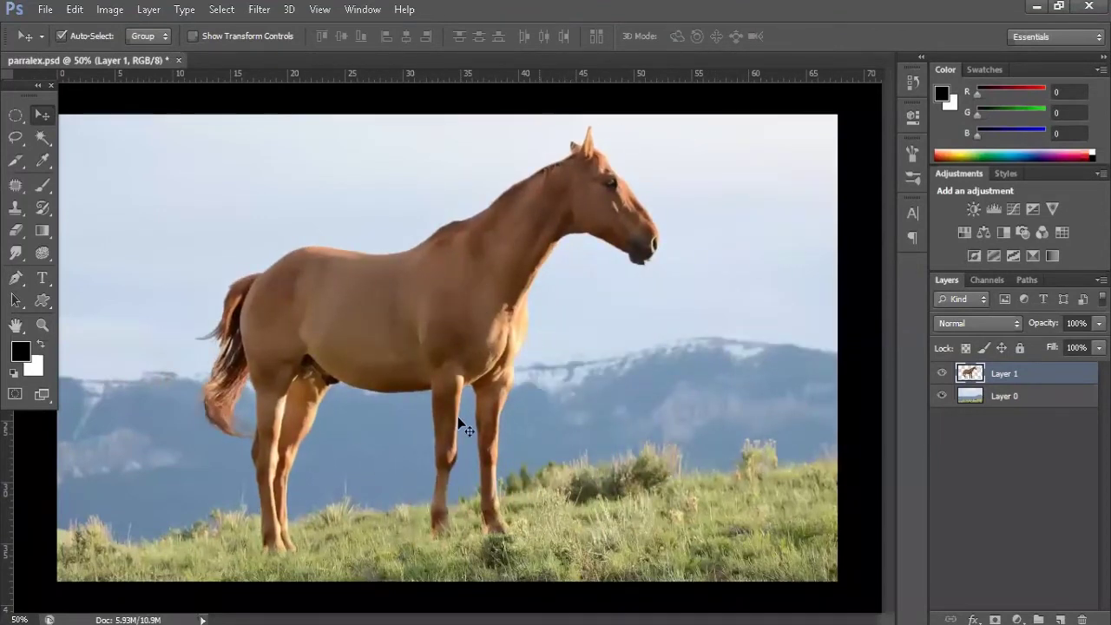
key(ctrl+z)
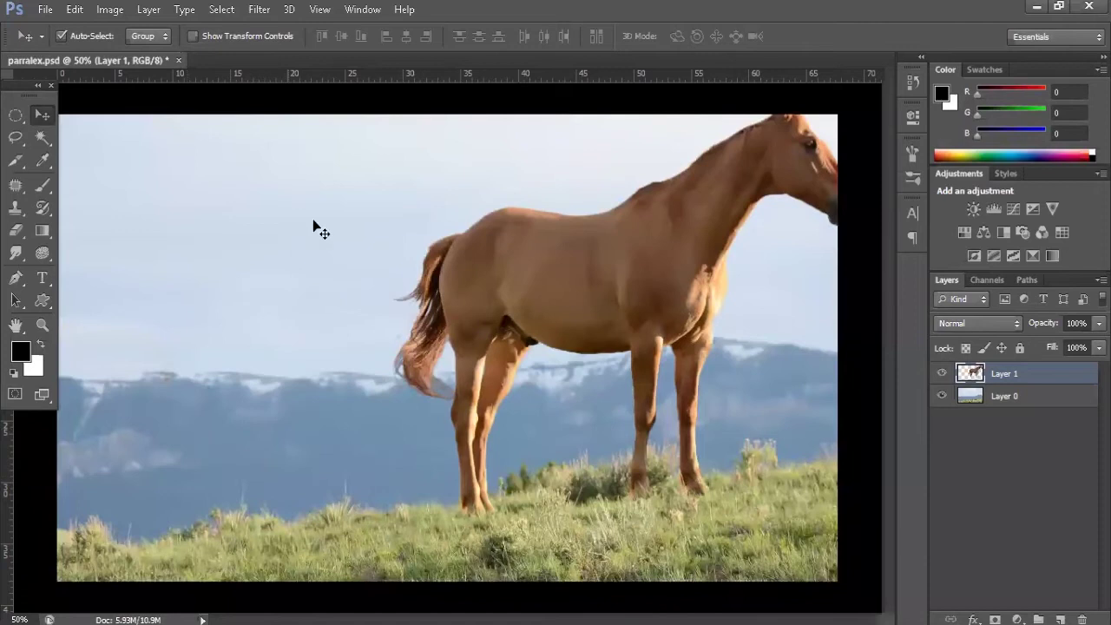
mouse_move(724, 298)
mouse_down()
mouse_move(536, 348)
mouse_move(451, 309)
mouse_up()
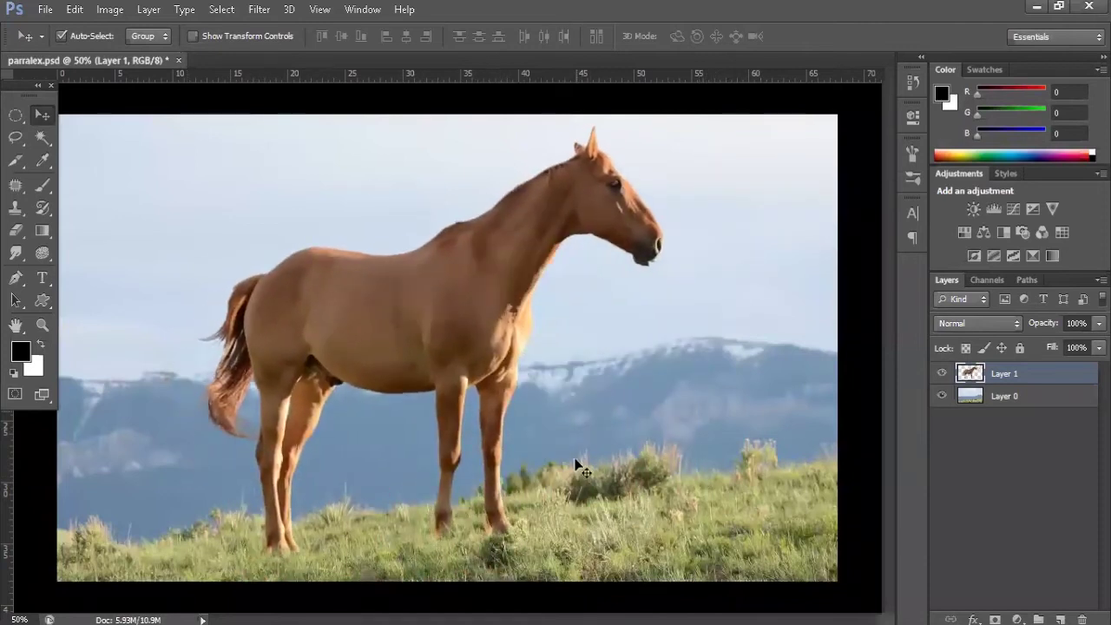
click(178, 61)
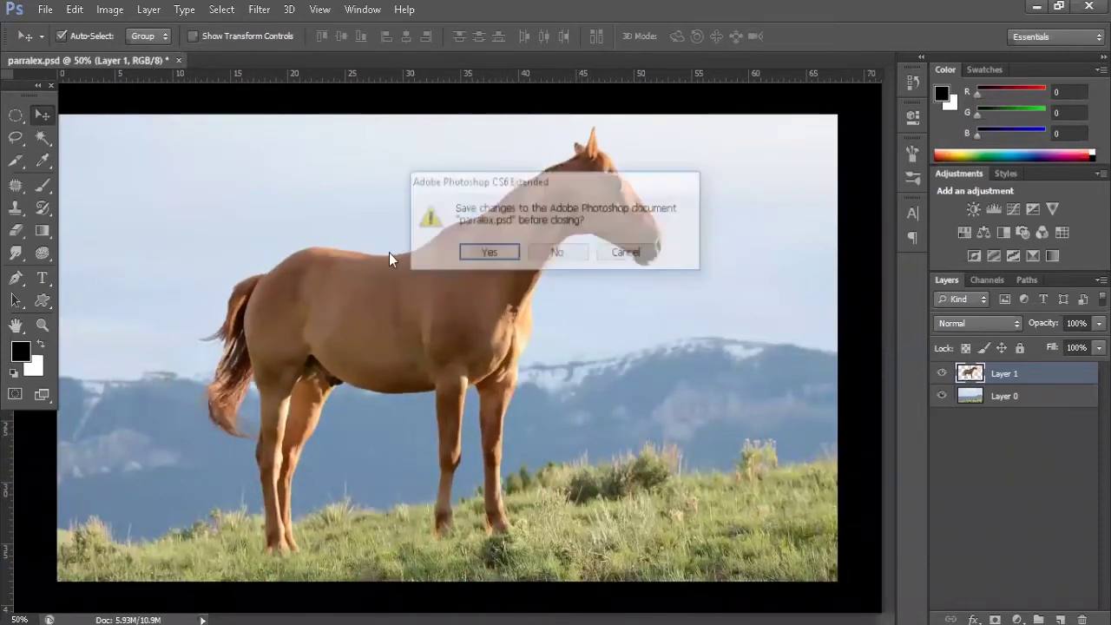
- Discard the parralex.psd changes and open the ae excercise vedio > HD PIC folder
click(571, 254)
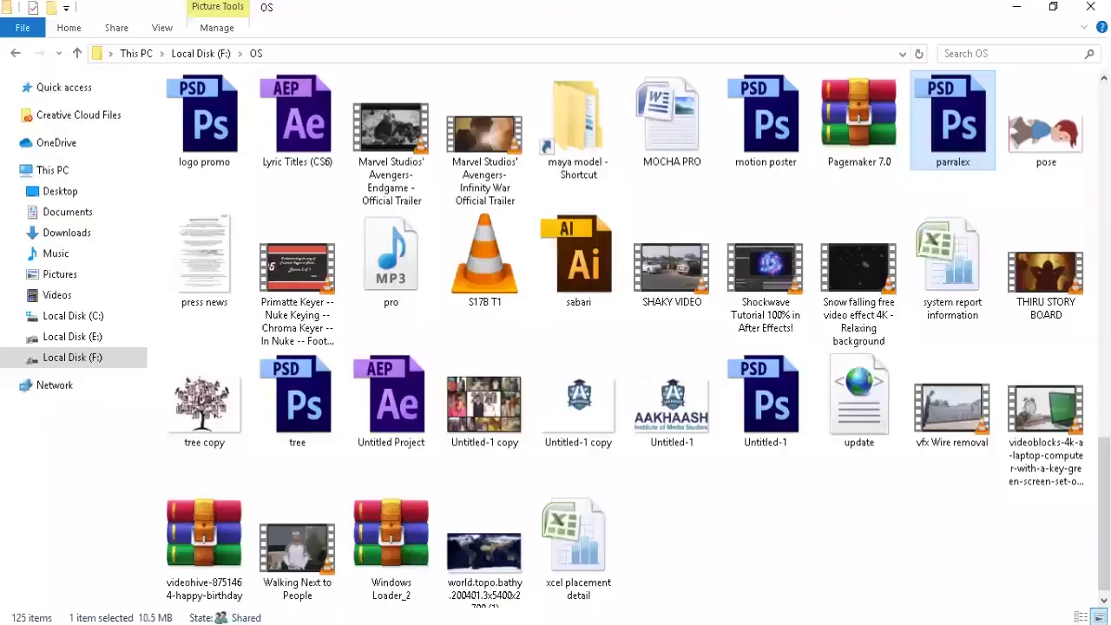
scroll(598, 154, up, 10)
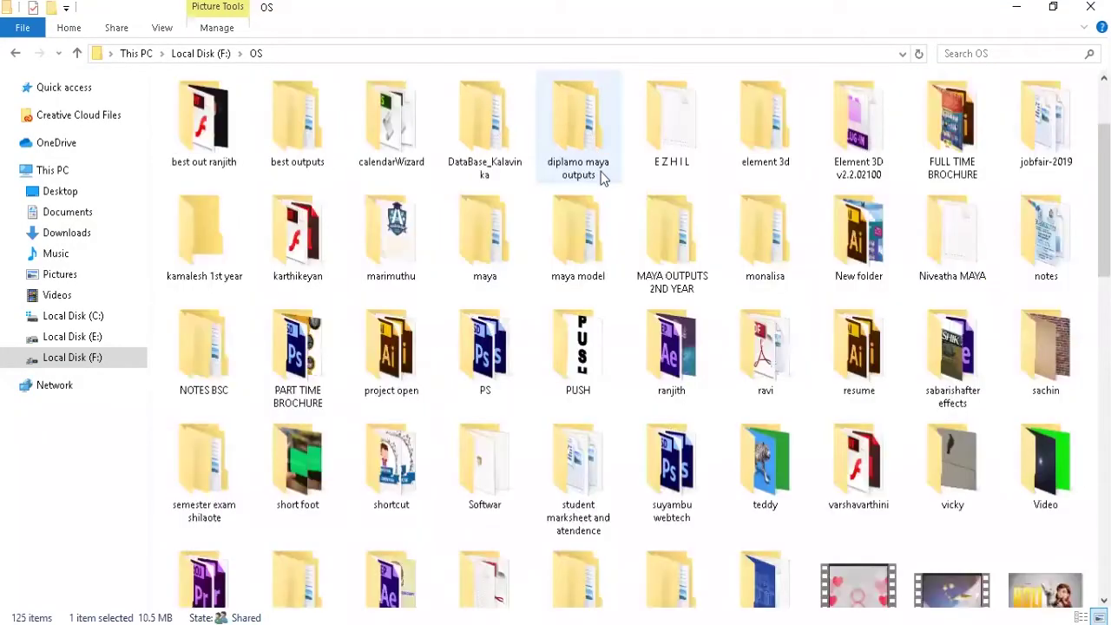
scroll(603, 177, up, 2)
click(578, 150)
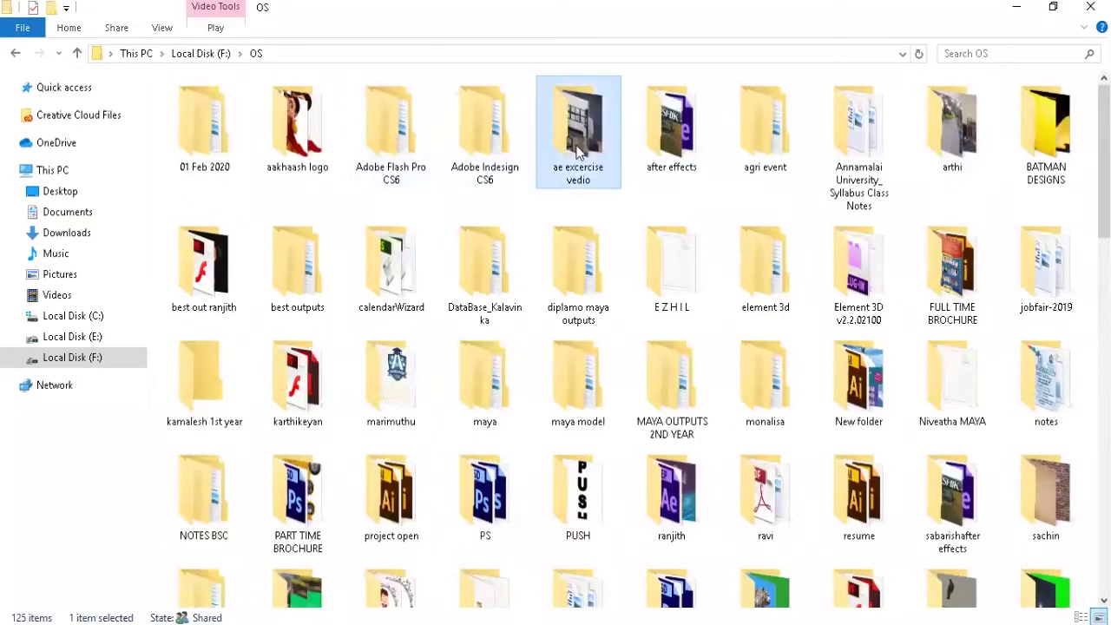
double_click(578, 150)
double_click(217, 162)
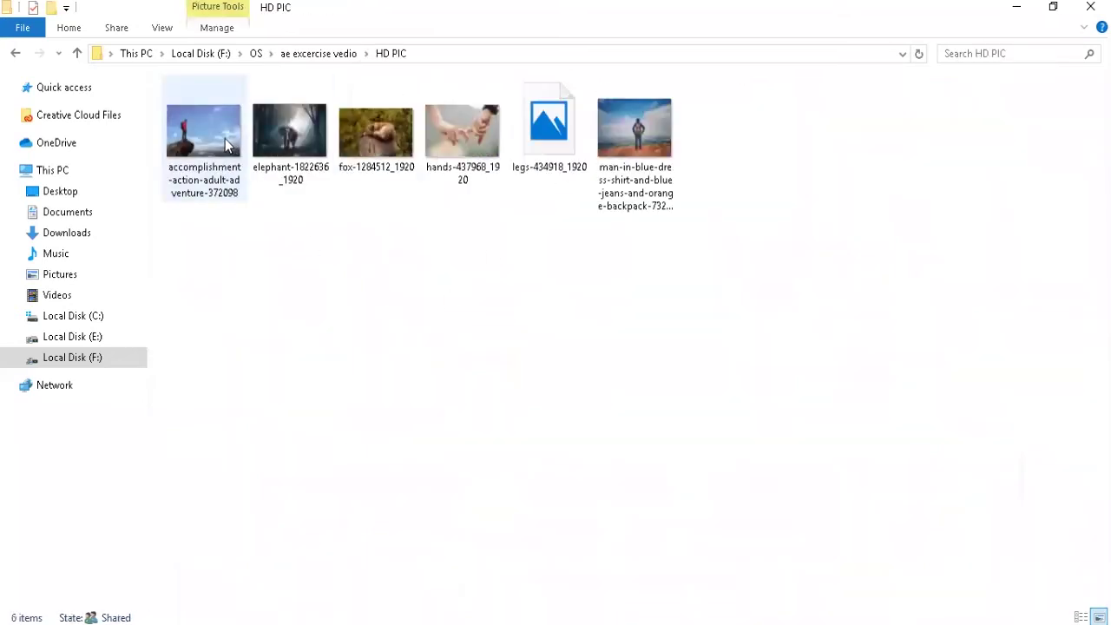
- Browse the HD PIC images and open fox-1284512_1920.jpg in Photoshop
click(290, 148)
click(376, 152)
click(463, 161)
click(549, 174)
click(635, 213)
click(726, 107)
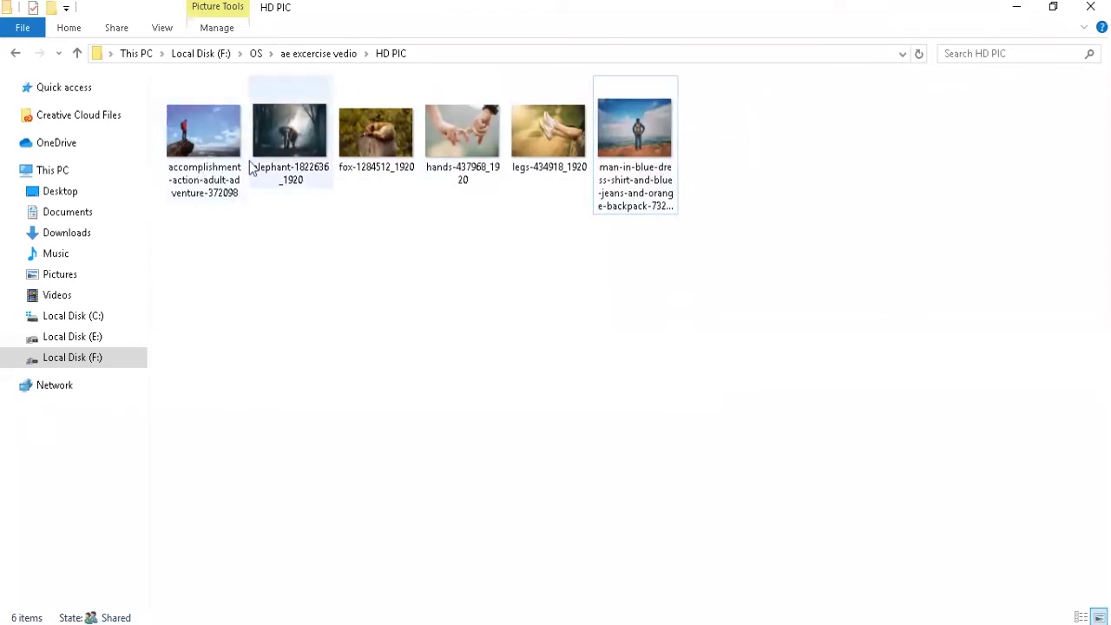
click(222, 163)
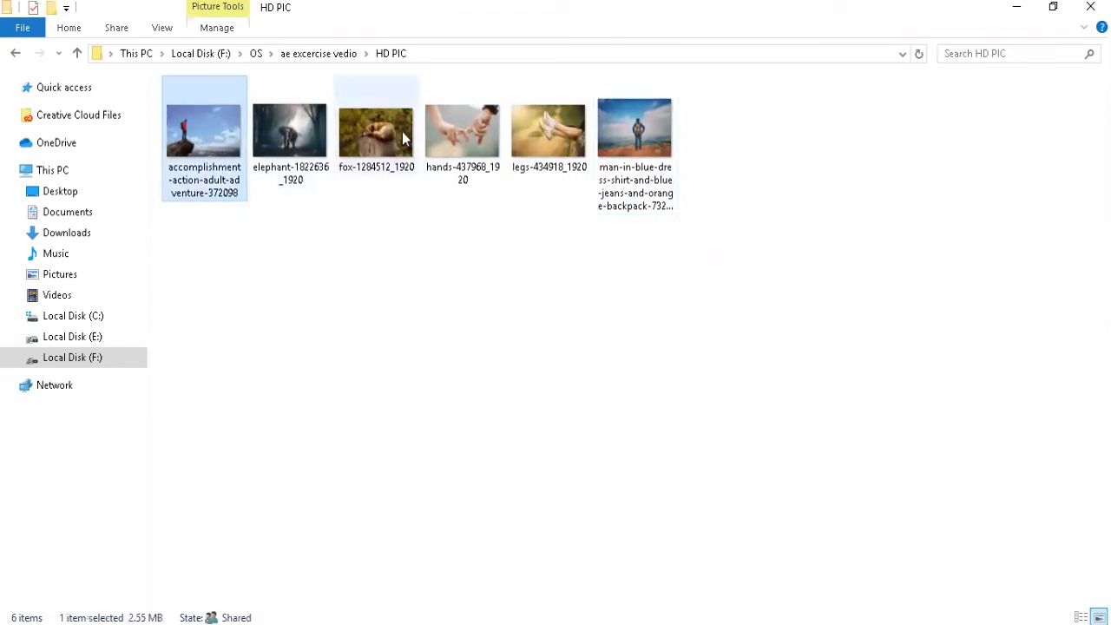
click(379, 145)
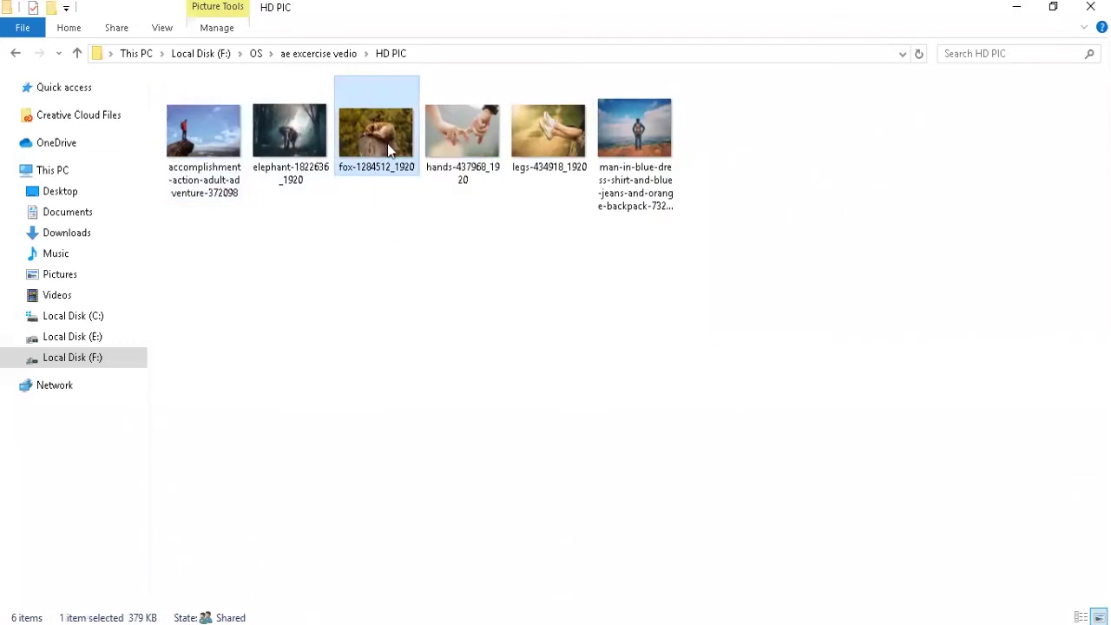
mouse_move(379, 130)
mouse_down()
mouse_move(397, 157)
mouse_move(502, 619)
mouse_move(488, 420)
mouse_up()
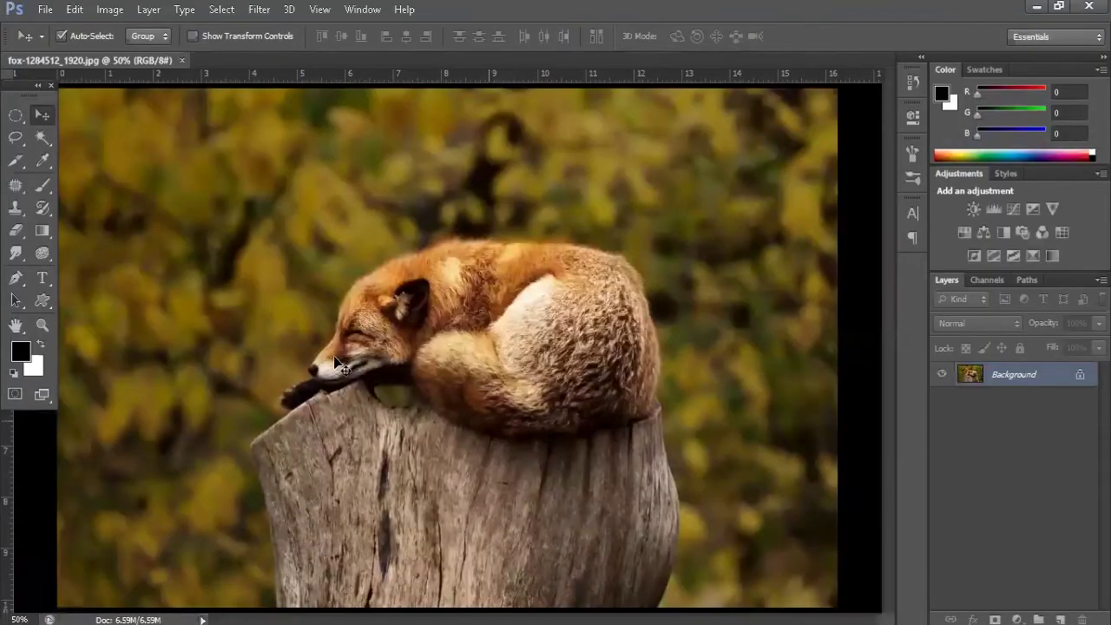
- Select the fox's body and the tree stump with the Quick Selection tool
key(w)
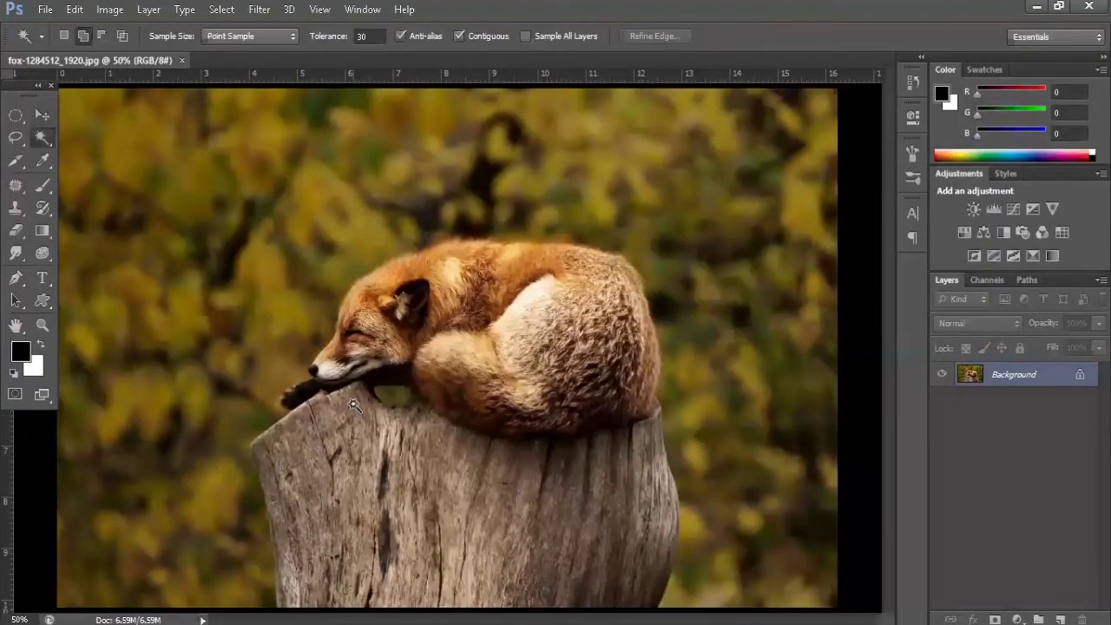
right_click(42, 137)
click(91, 131)
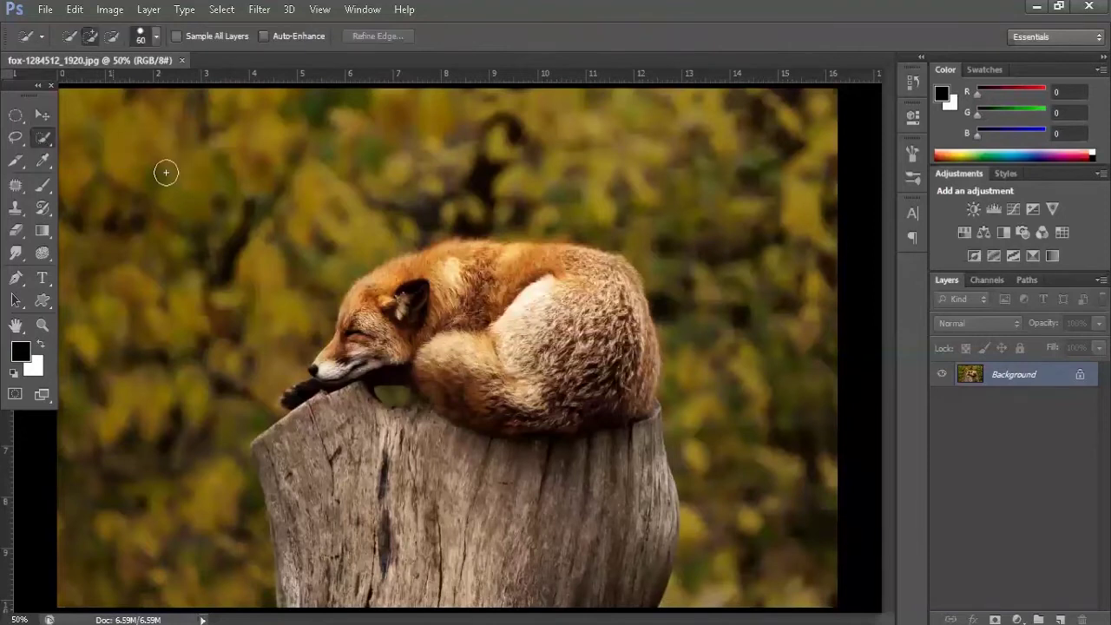
mouse_move(422, 314)
mouse_down()
mouse_move(464, 269)
mouse_move(314, 445)
mouse_move(276, 459)
mouse_up()
mouse_move(415, 471)
mouse_down()
mouse_move(639, 339)
mouse_move(542, 301)
mouse_up()
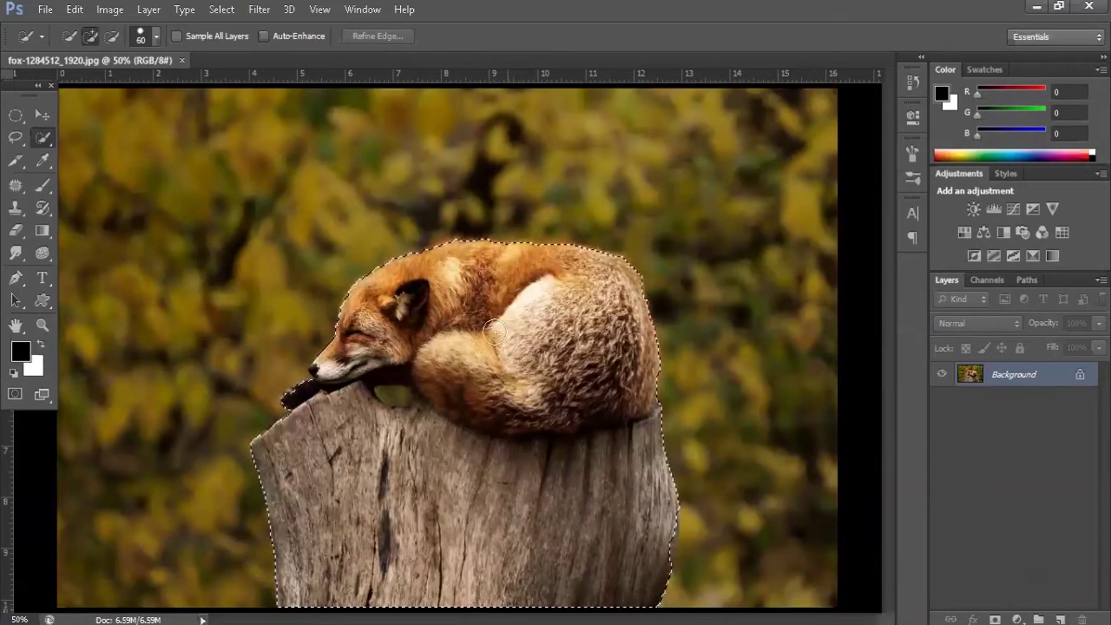
drag(494, 331, 495, 334)
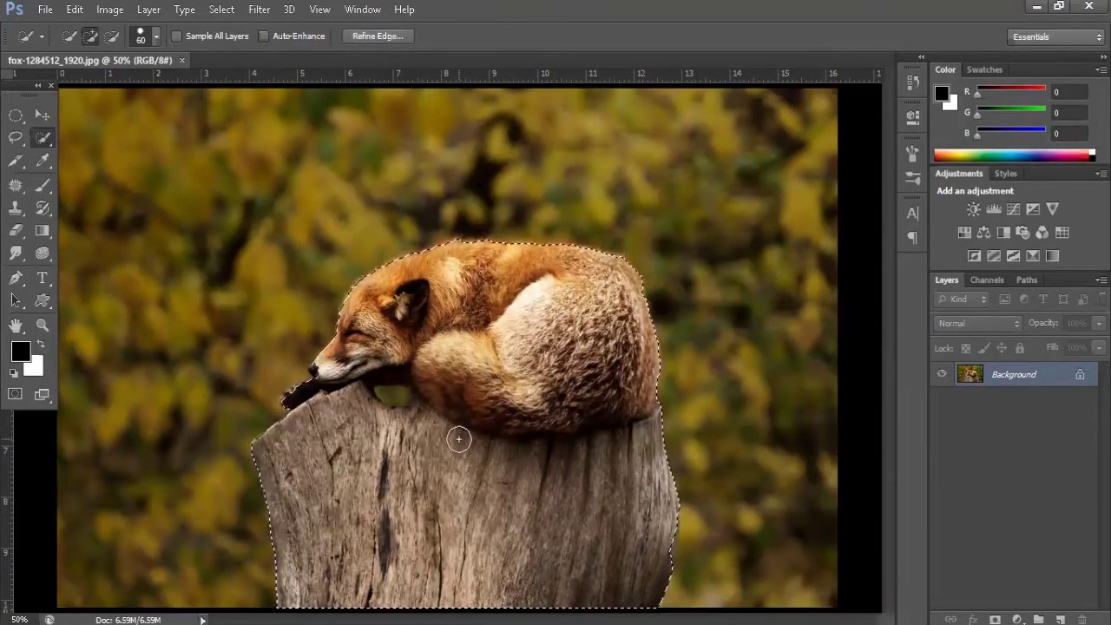
- Shrink the brush to size 10 and subtract the green gap under the fox's chin
alt+click(396, 397)
click(396, 408)
key(bracketleft)
key(bracketleft)
key(bracketleft)
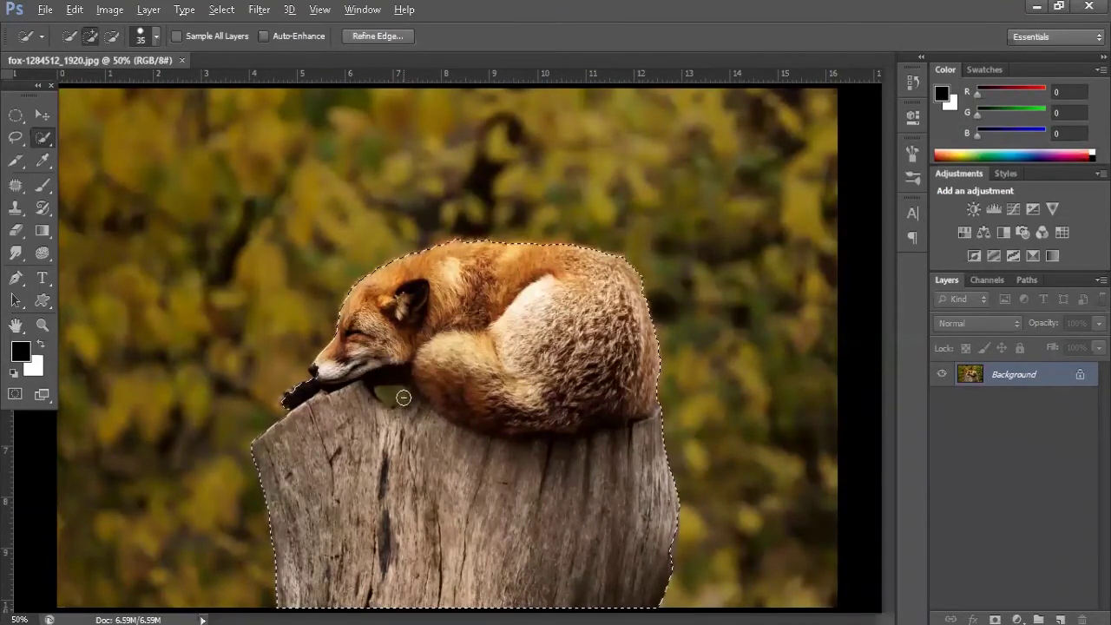
alt+click(393, 393)
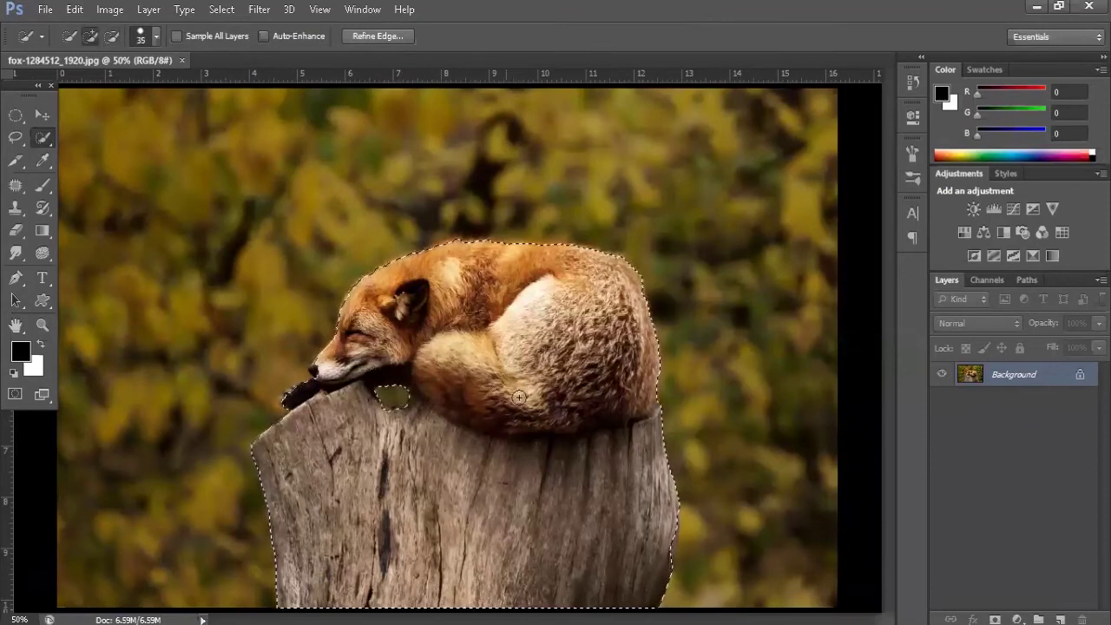
scroll(374, 427, up, 3)
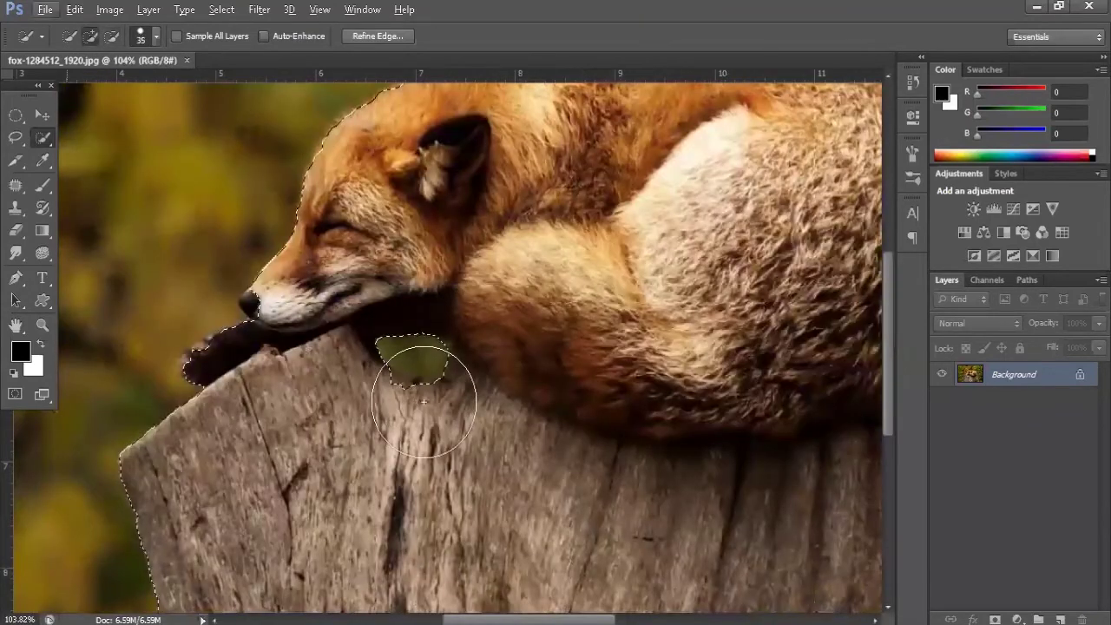
scroll(404, 382, up, 5)
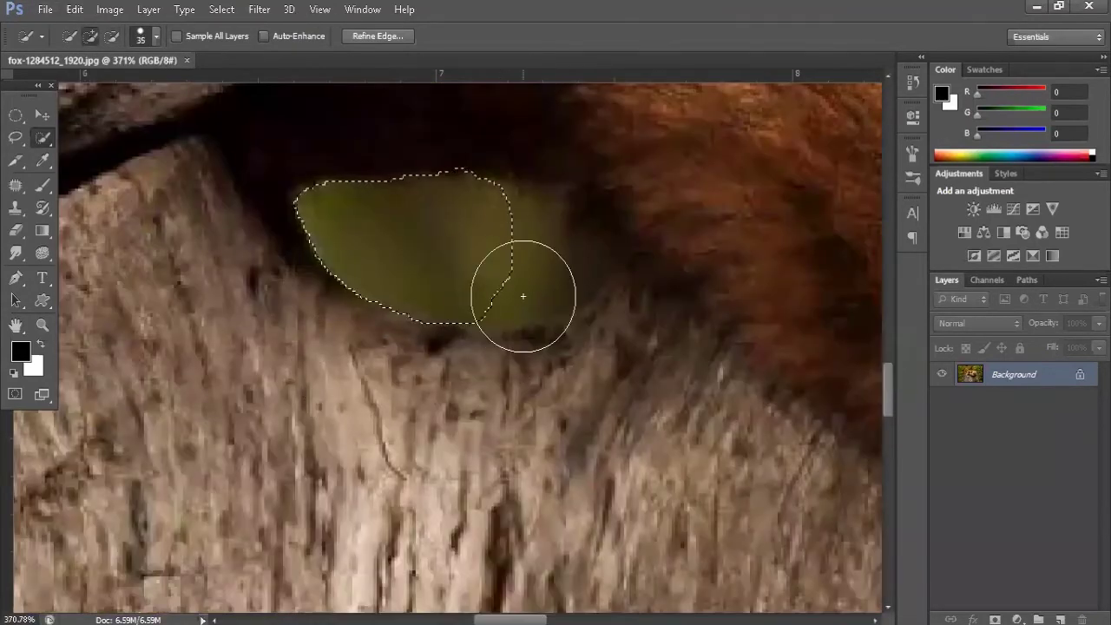
key(bracketleft)
key(bracketleft)
key(bracketleft)
mouse_move(517, 230)
mouse_down()
mouse_move(541, 286)
mouse_move(444, 355)
mouse_up()
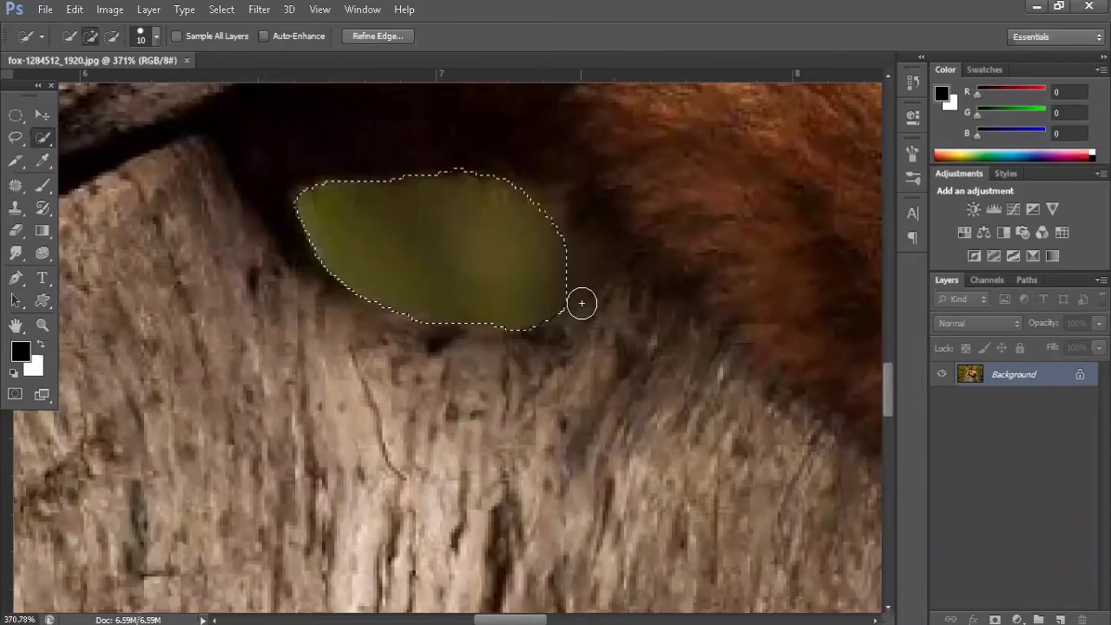
scroll(582, 303, down, 5)
scroll(546, 226, down, 3)
scroll(496, 329, down, 2)
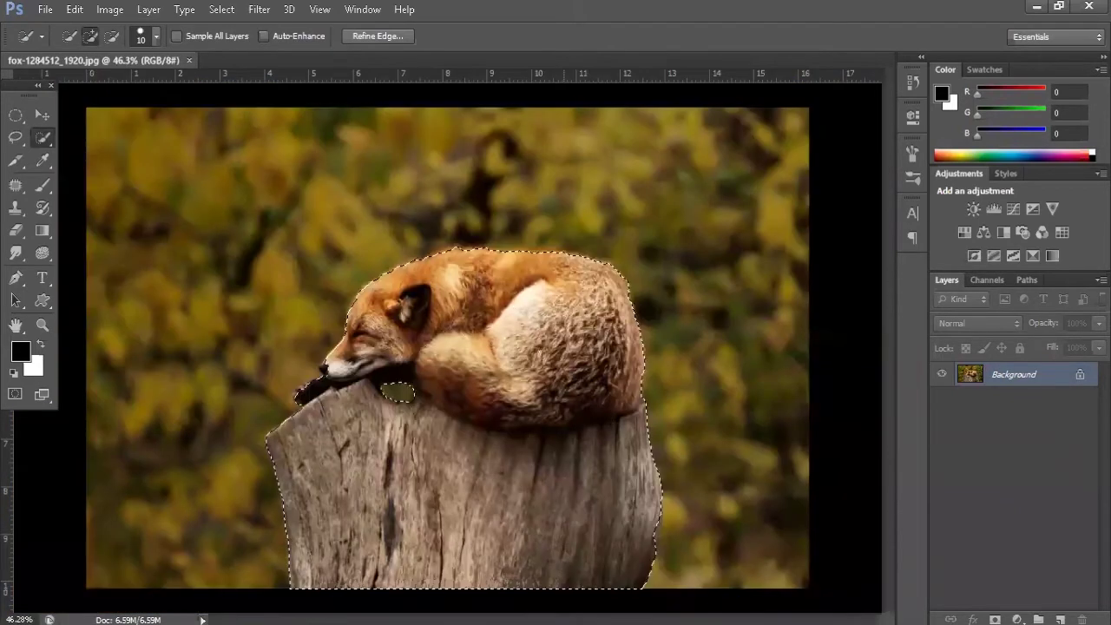
- Feather the fox-and-stump selection by 0.3 pixels
key(shift+F6)
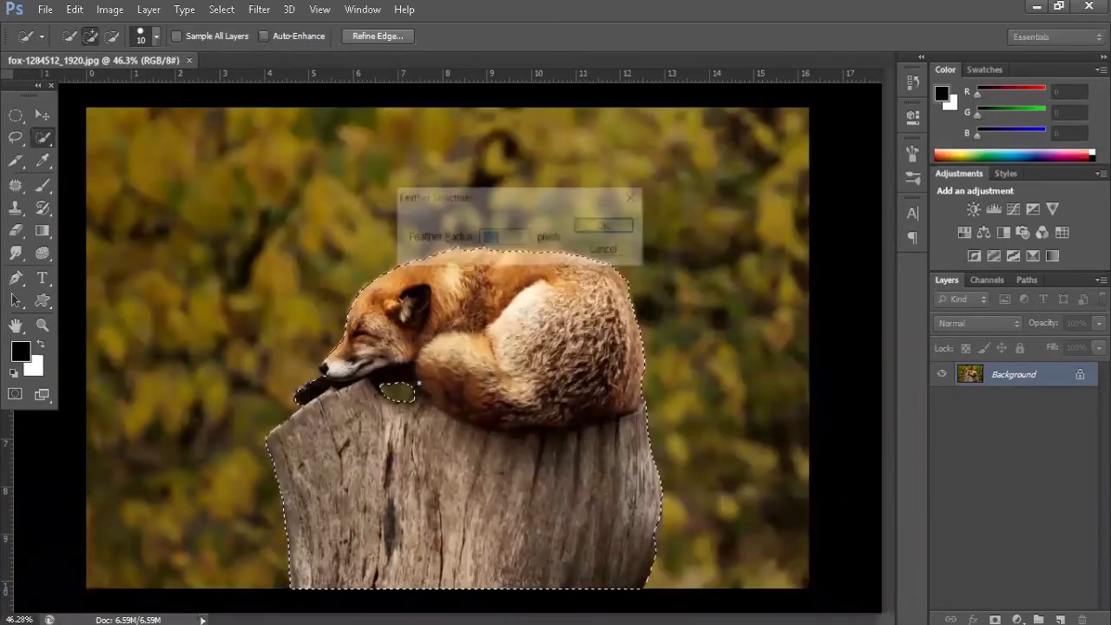
text(0.2)
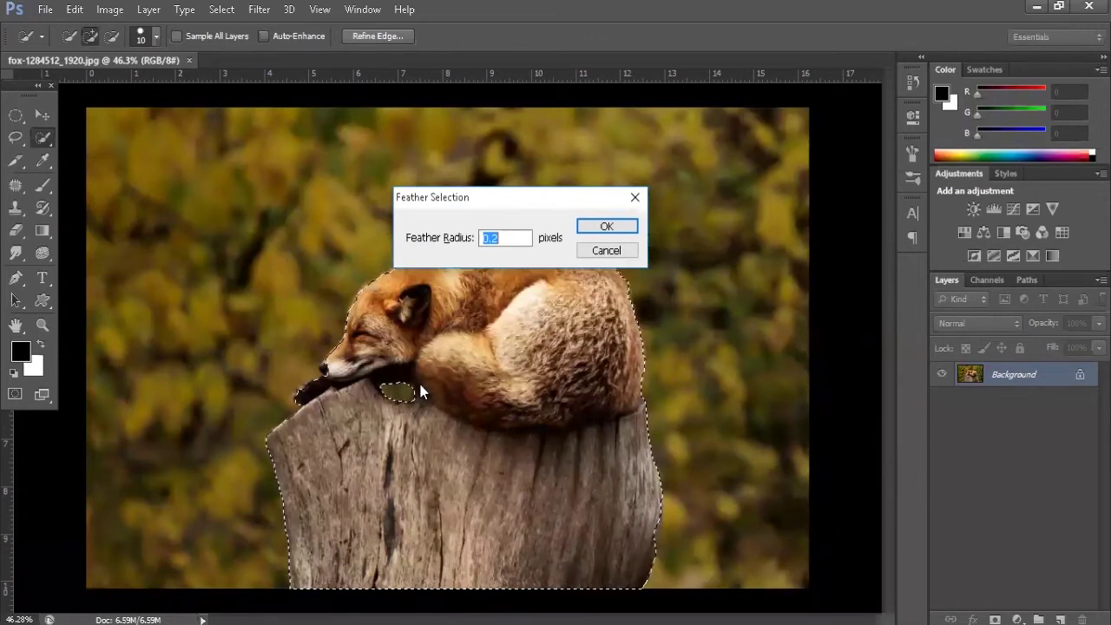
text(.3)
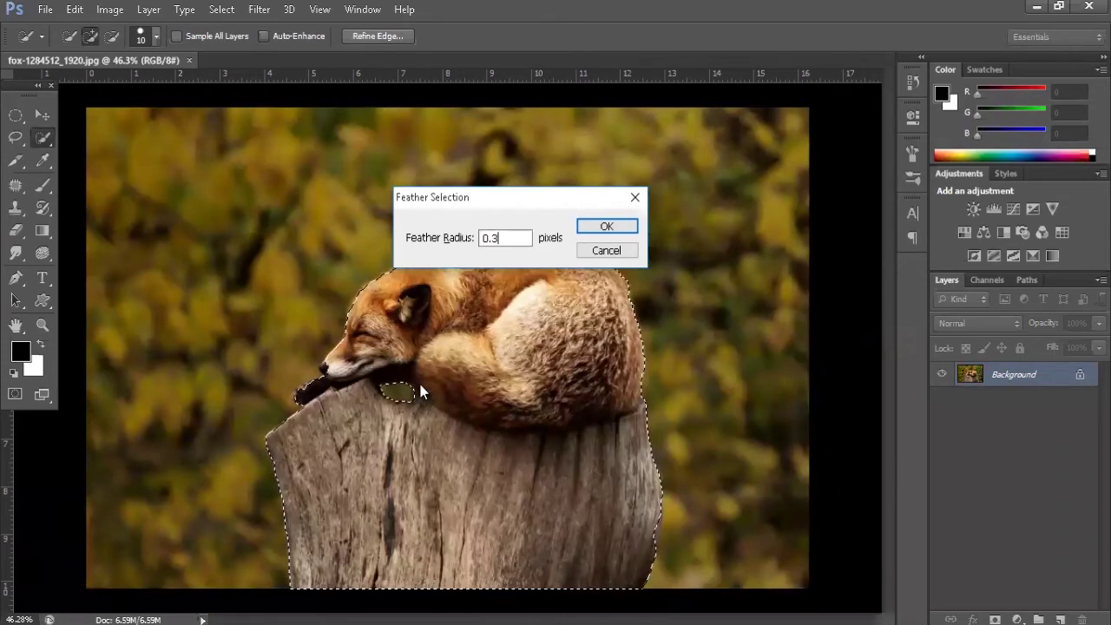
key(Return)
- Test the cut-out on a new layer with the Background hidden, then undo it
key(ctrl+j)
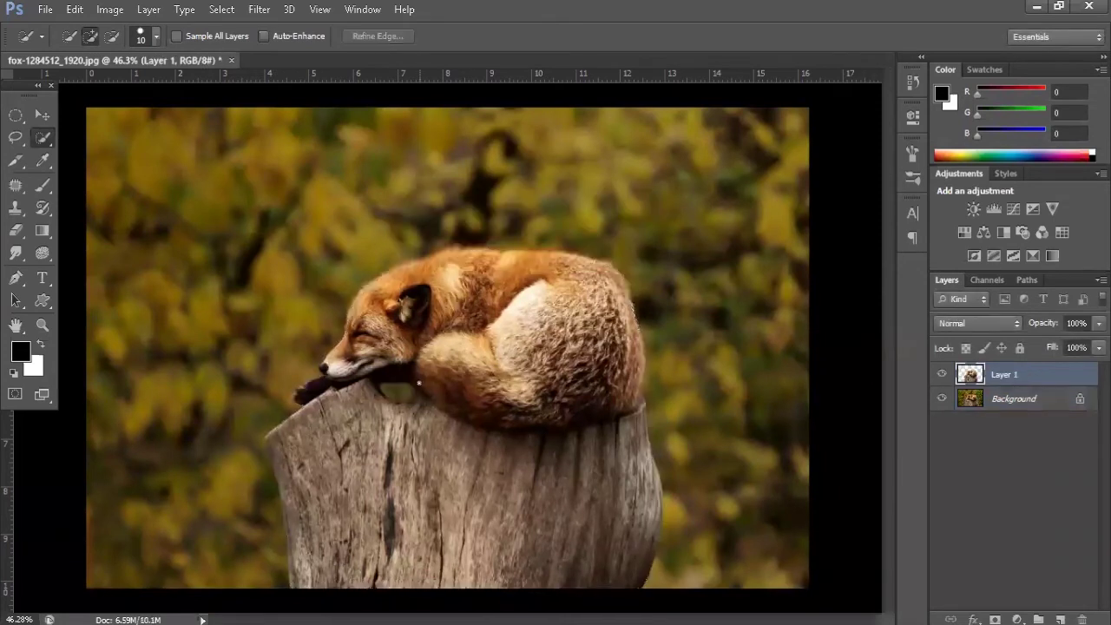
click(942, 399)
click(942, 399)
click(942, 399)
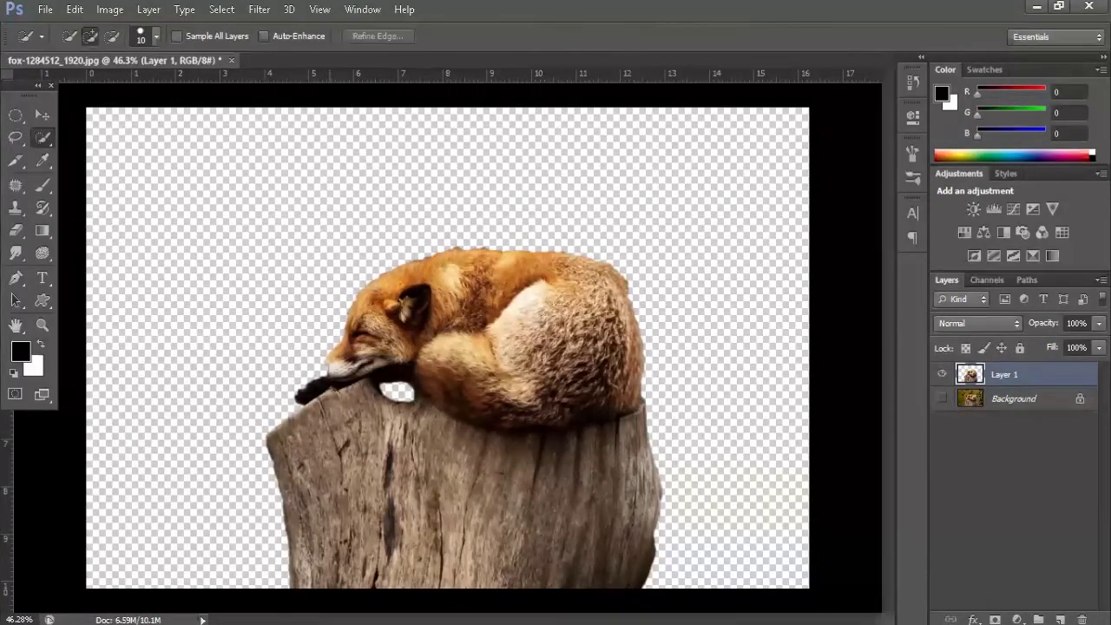
key(ctrl+z)
scroll(318, 372, up, 5)
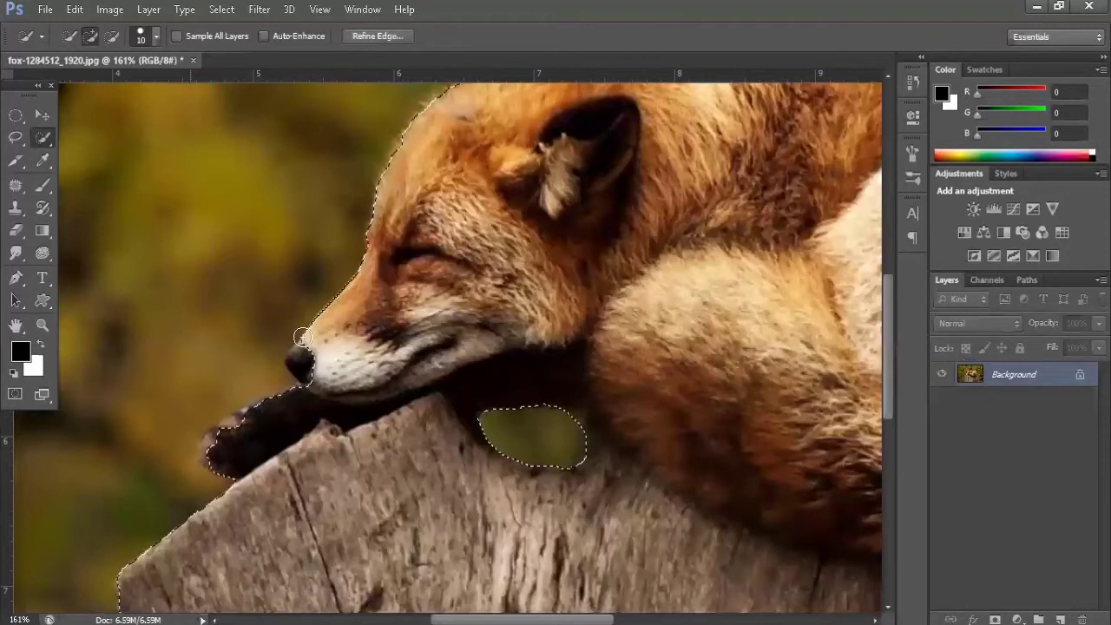
scroll(302, 337, up, 2)
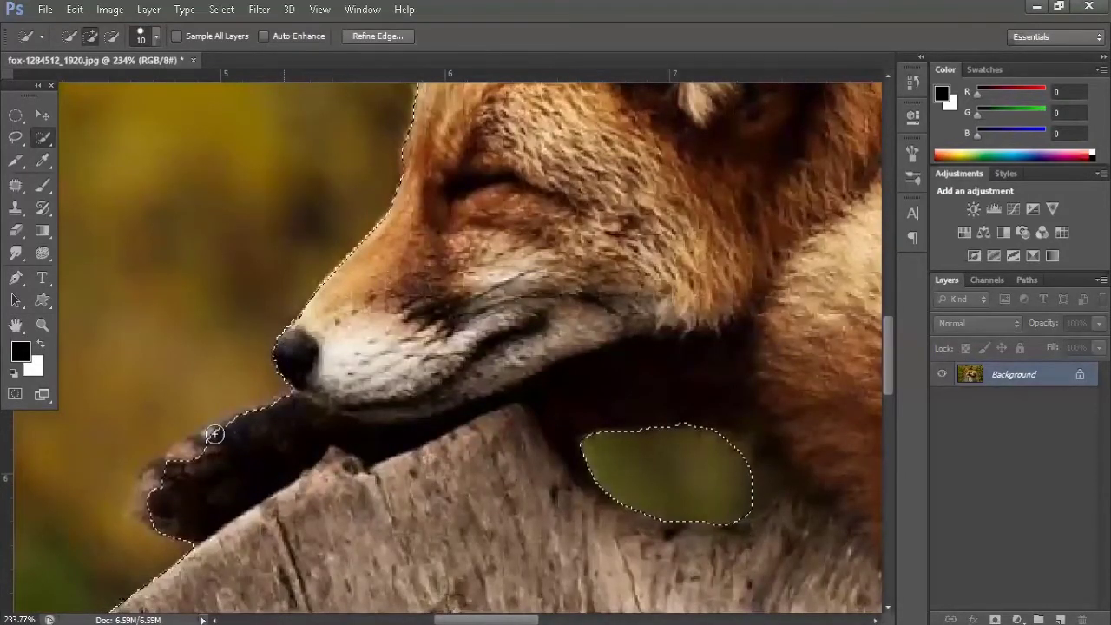
scroll(418, 509, down, 2)
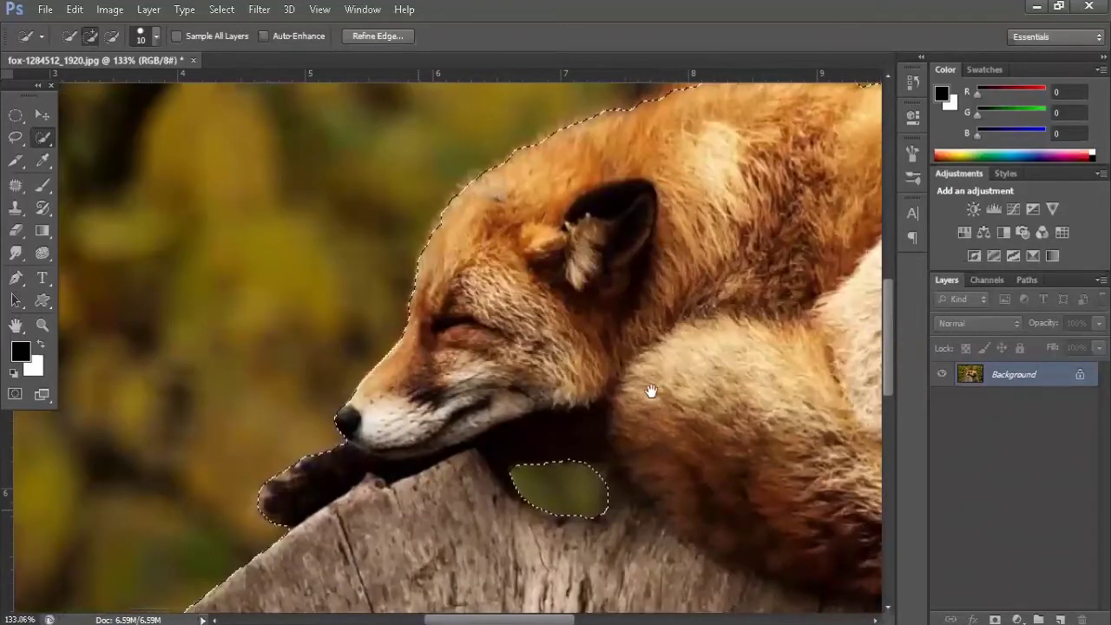
scroll(651, 391, down, 1)
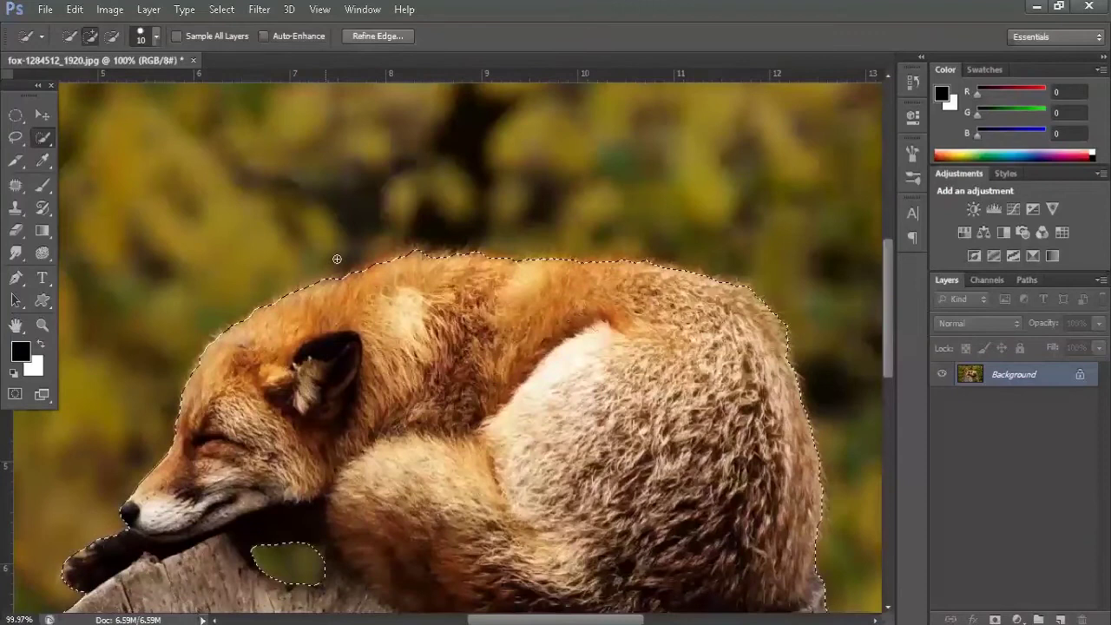
- Refine the edge with Smooth 29, feathering, Shift Edge +14 and Smart Radius, outputting Layer 1
click(379, 37)
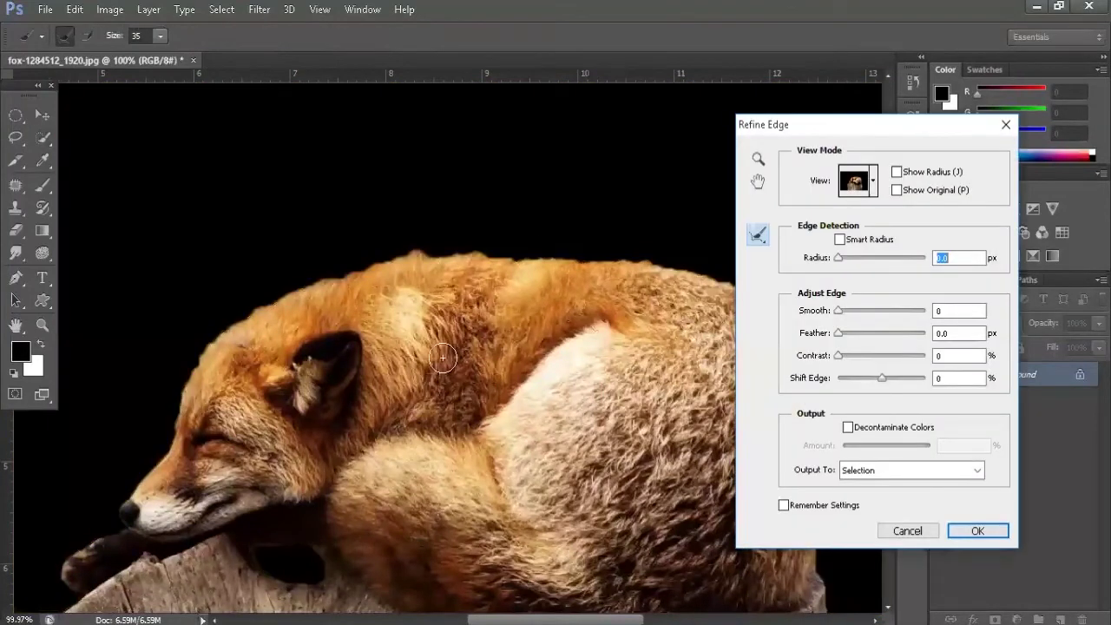
drag(838, 332, 864, 310)
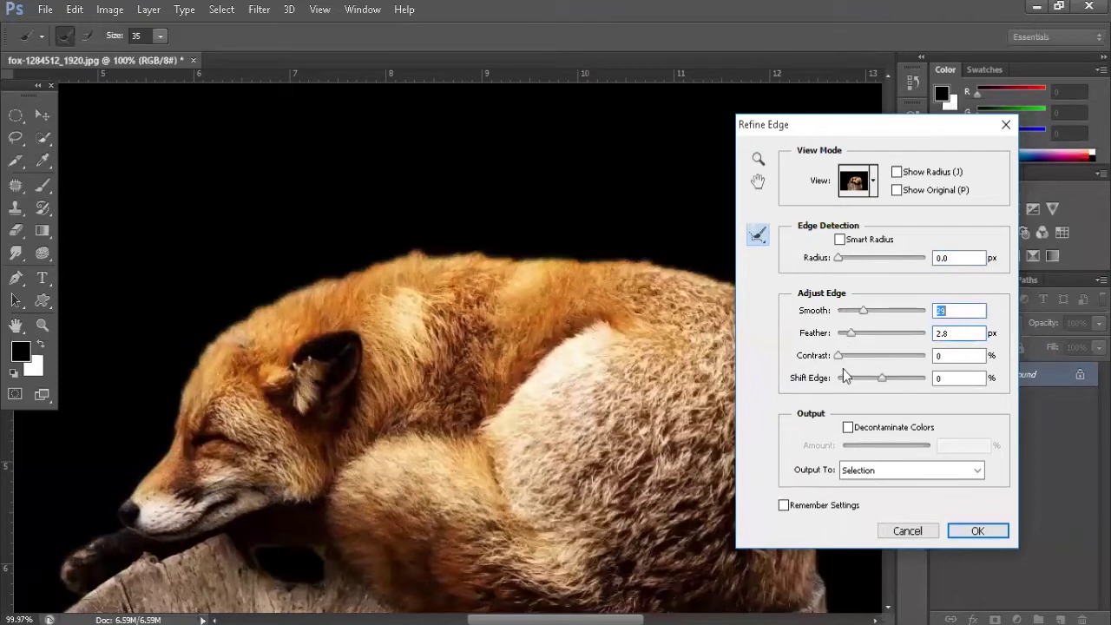
drag(840, 357, 898, 379)
drag(844, 264, 858, 262)
click(849, 260)
click(841, 240)
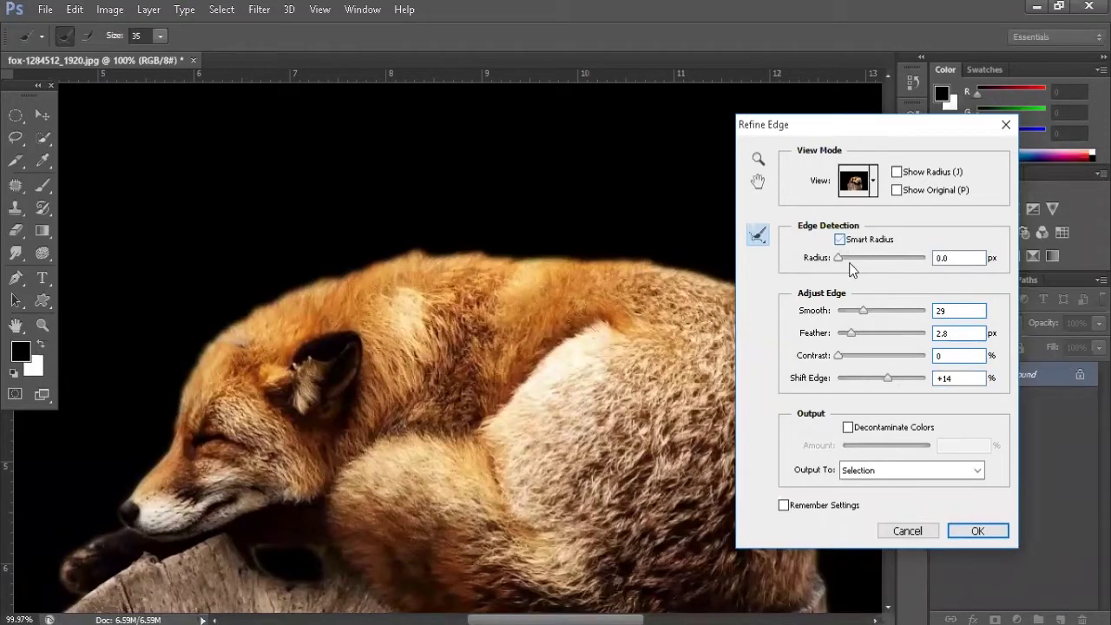
mouse_move(851, 262)
mouse_down()
mouse_move(863, 261)
mouse_move(840, 260)
mouse_up()
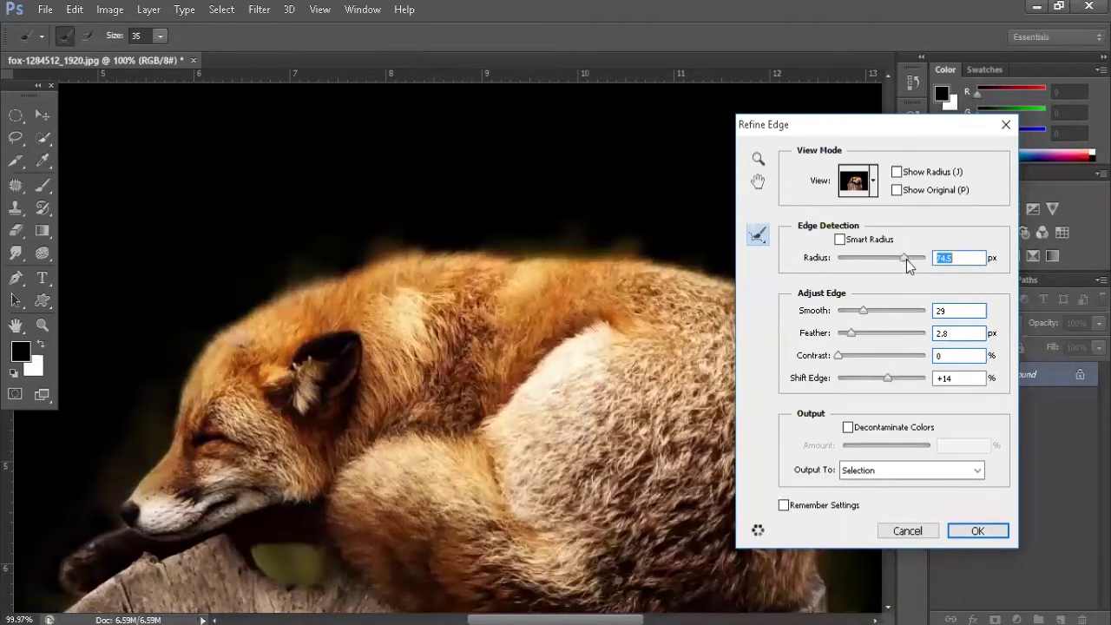
drag(907, 260, 876, 268)
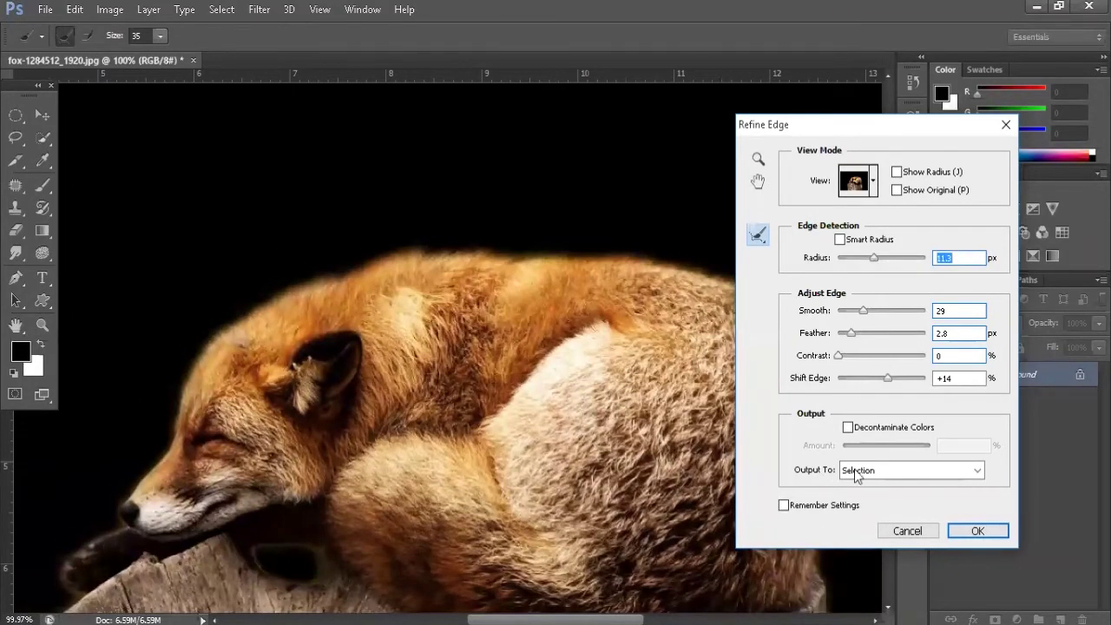
drag(858, 335, 867, 337)
click(974, 528)
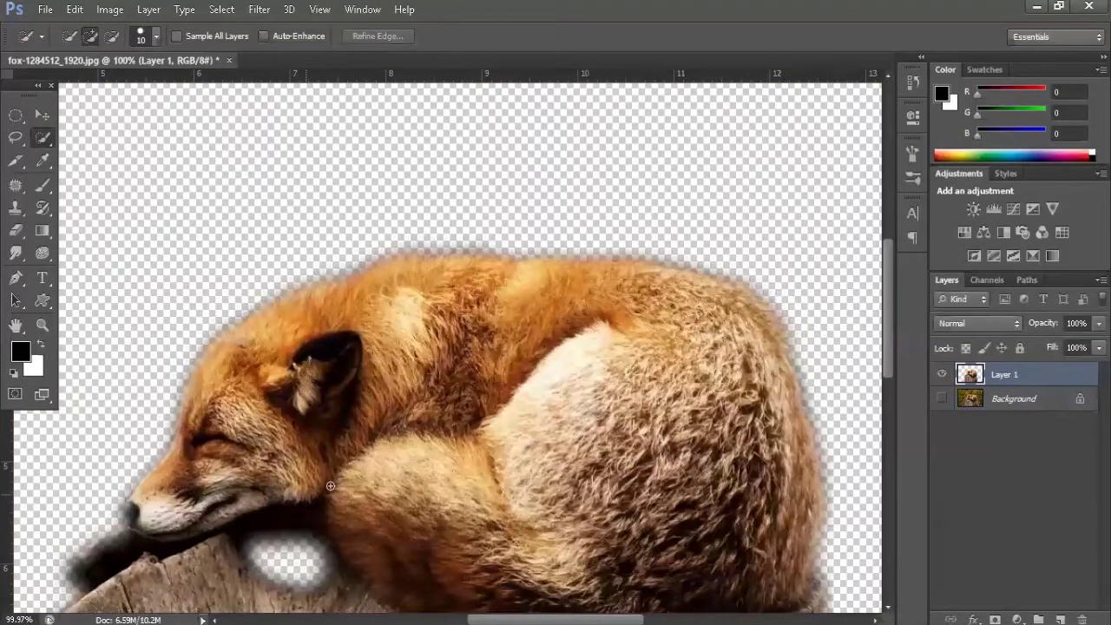
- Show the Background, hide Layer 1, and quick-select the fox and stump on the photo
scroll(453, 354, down, 3)
scroll(684, 362, down, 3)
scroll(550, 463, up, 3)
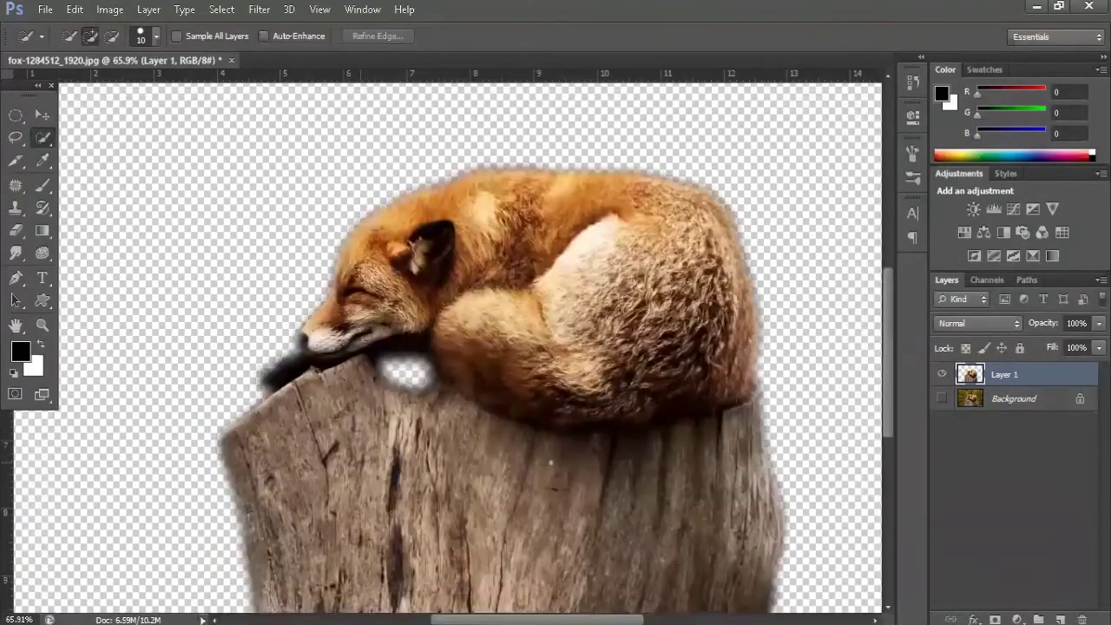
click(943, 399)
click(943, 374)
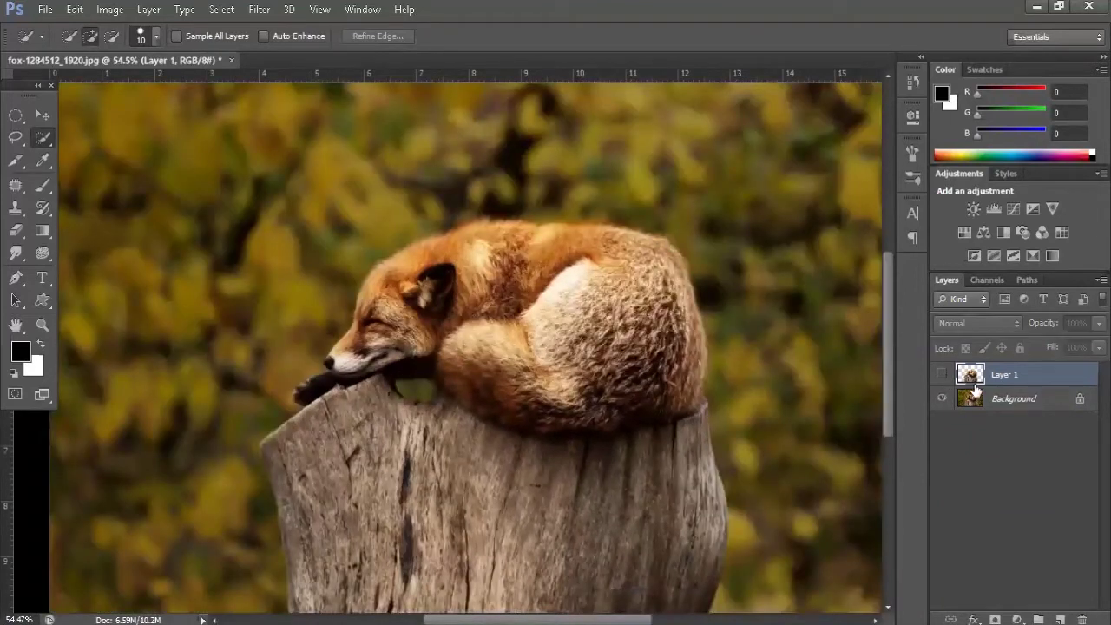
drag(416, 228, 727, 291)
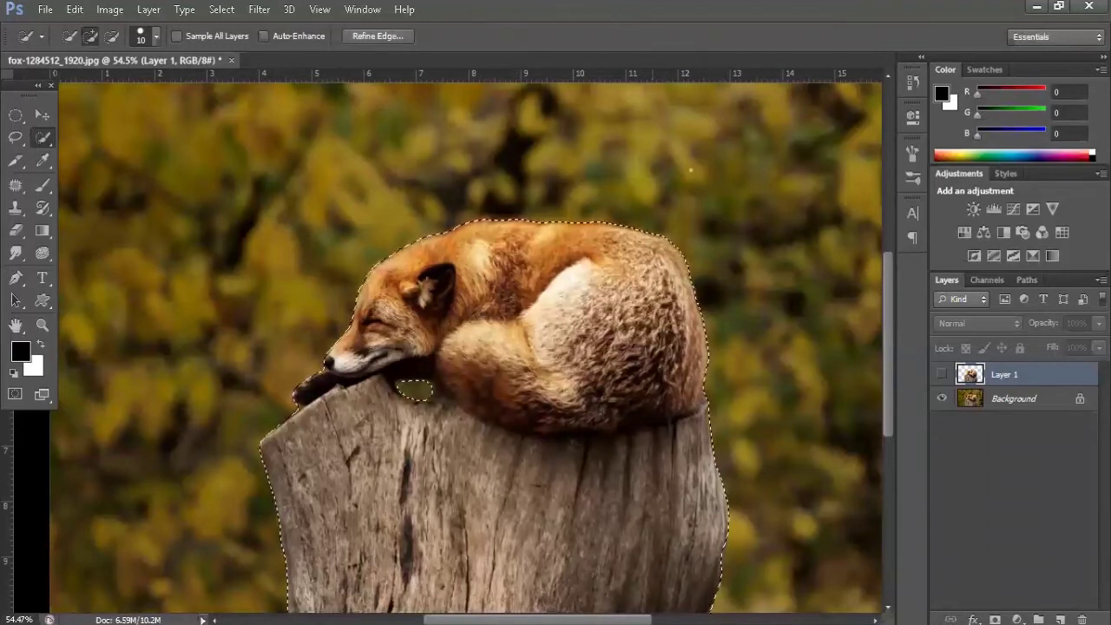
- Expand the selection by 10 pixels
click(223, 10)
mouse_move(259, 200)
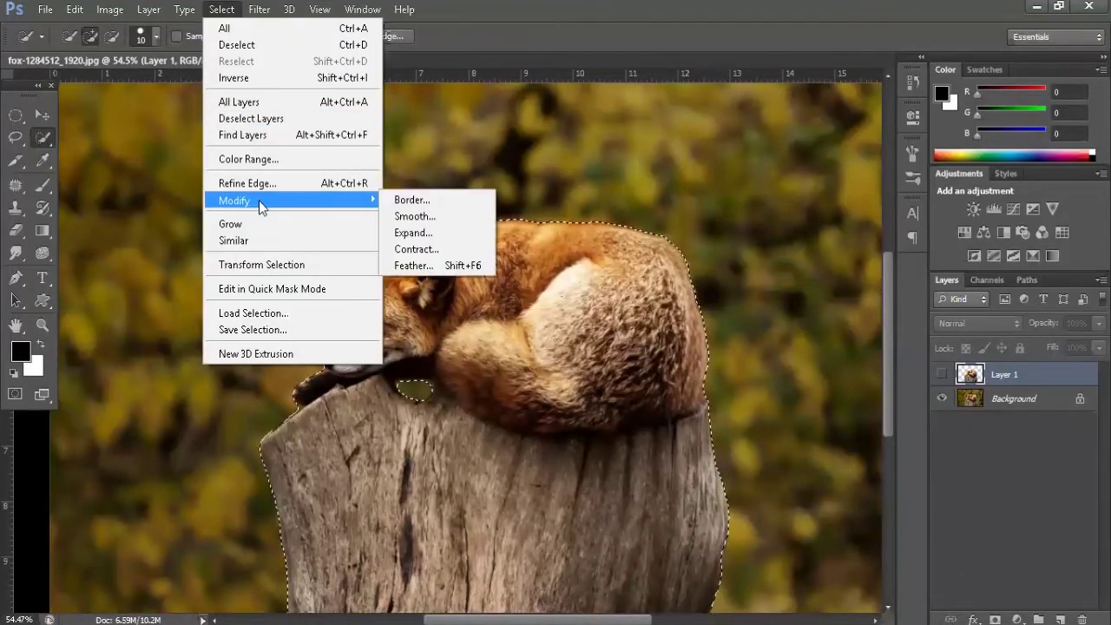
click(427, 234)
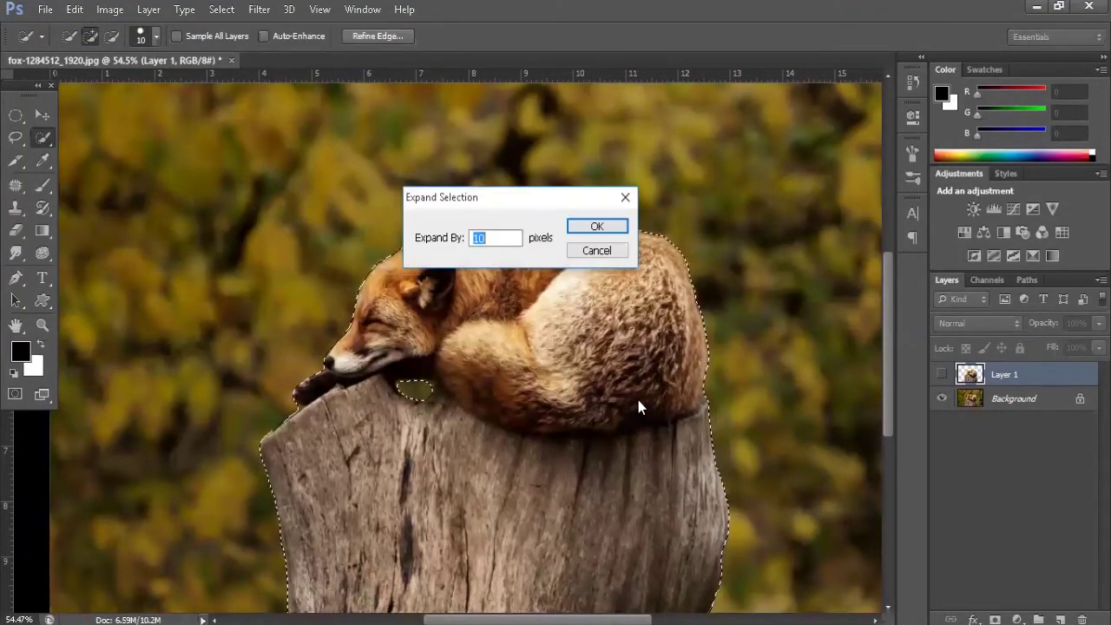
key(Return)
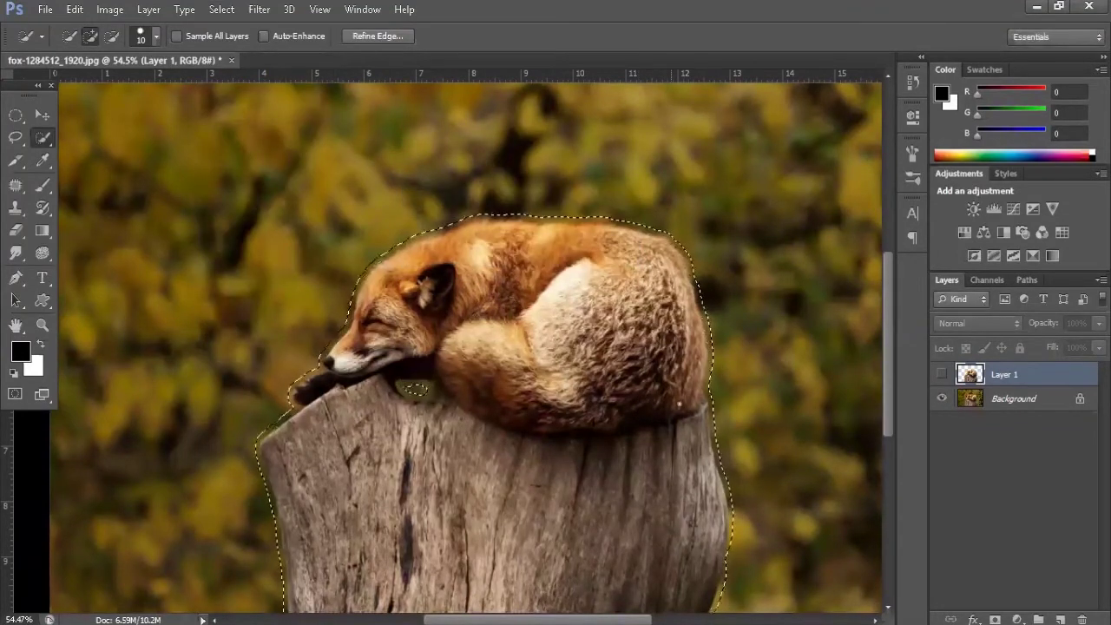
- Unlock the Background as Layer 0 and bring up the Fill options
double_click(1003, 399)
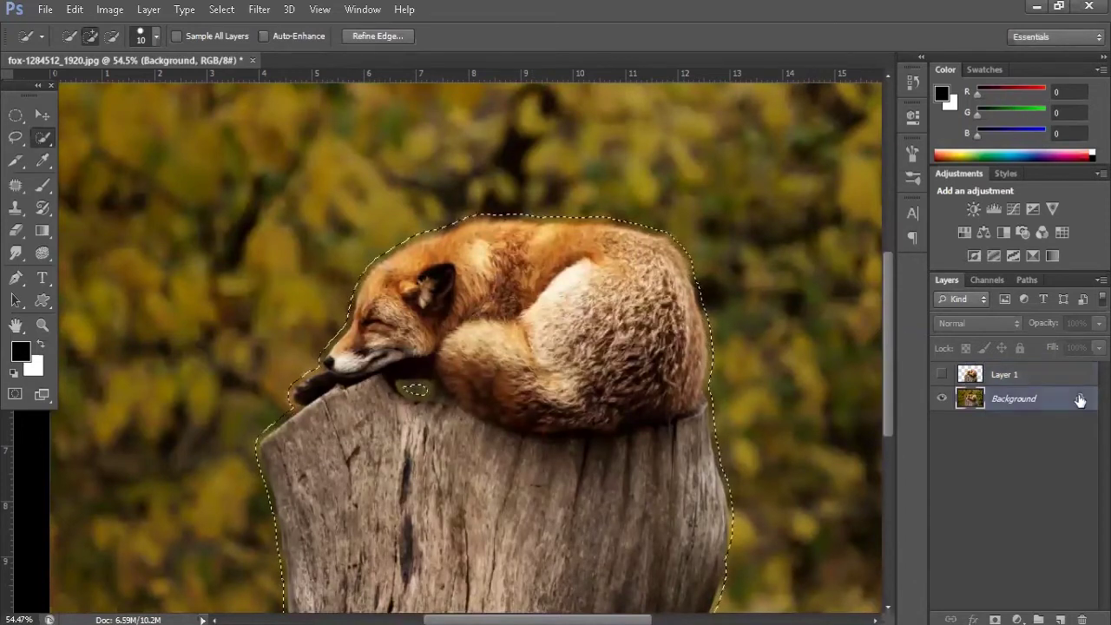
key(Return)
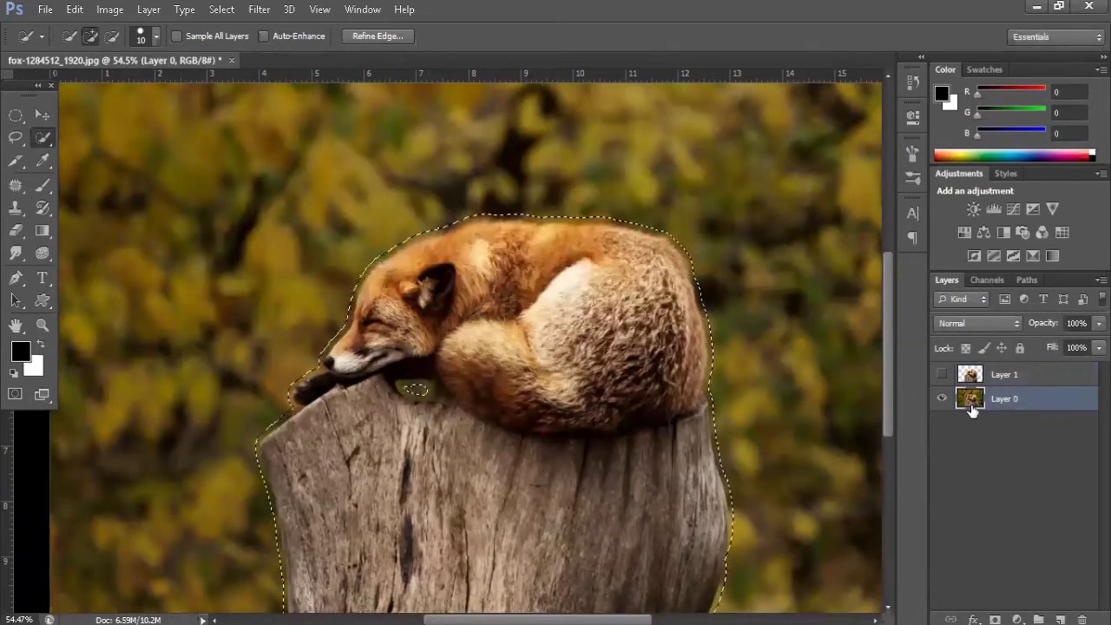
key(shift+BackSpace)
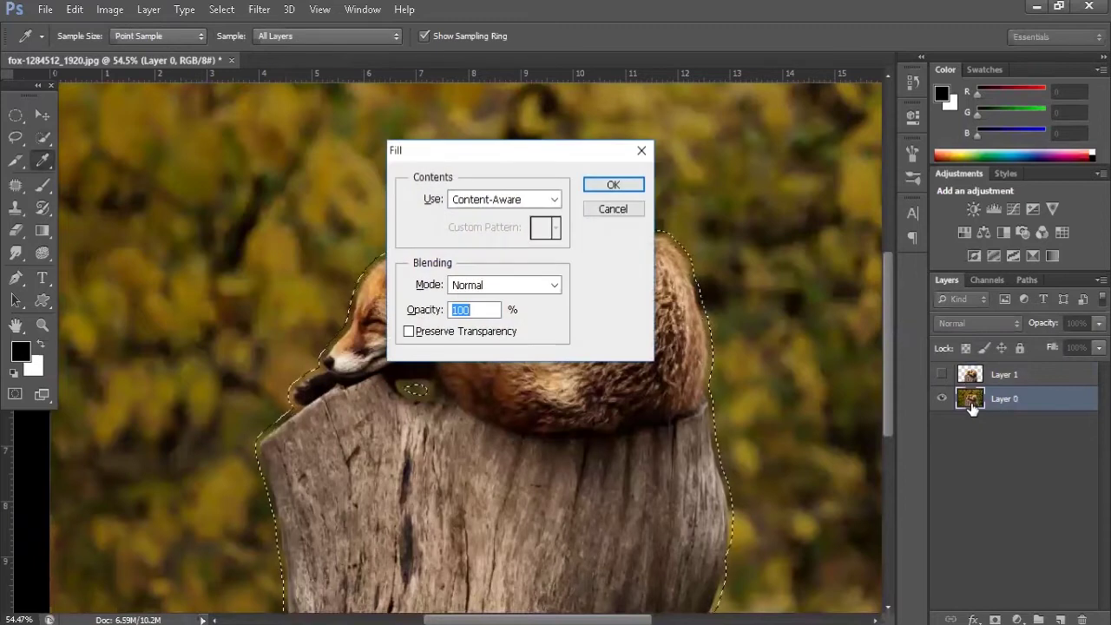
- Content-Aware fill the fox area on Layer 0 and deselect
click(499, 199)
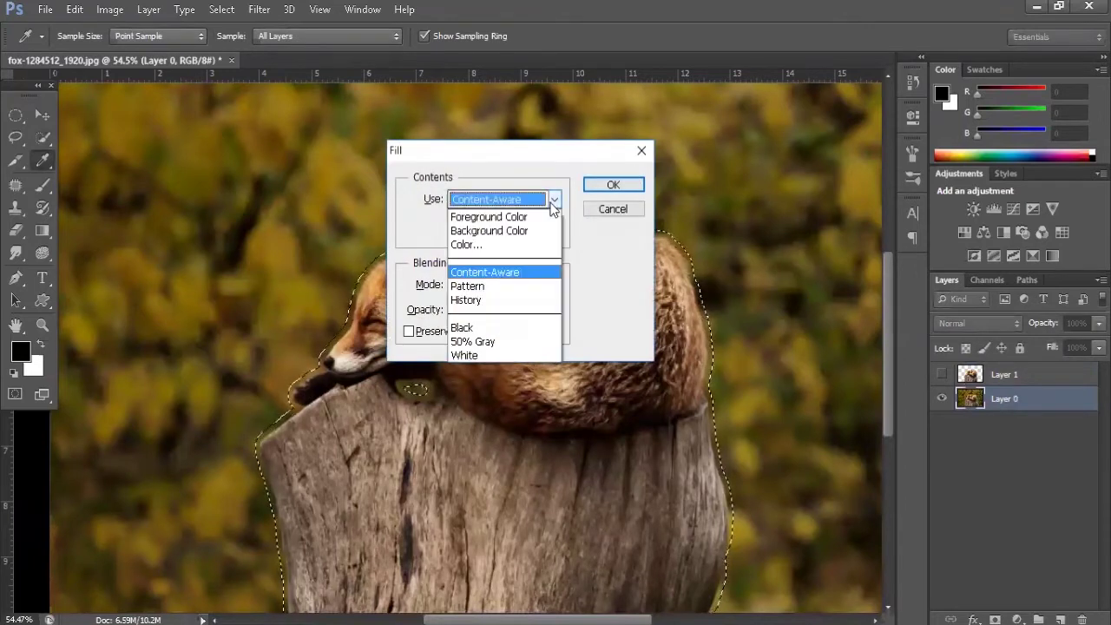
click(502, 272)
click(611, 184)
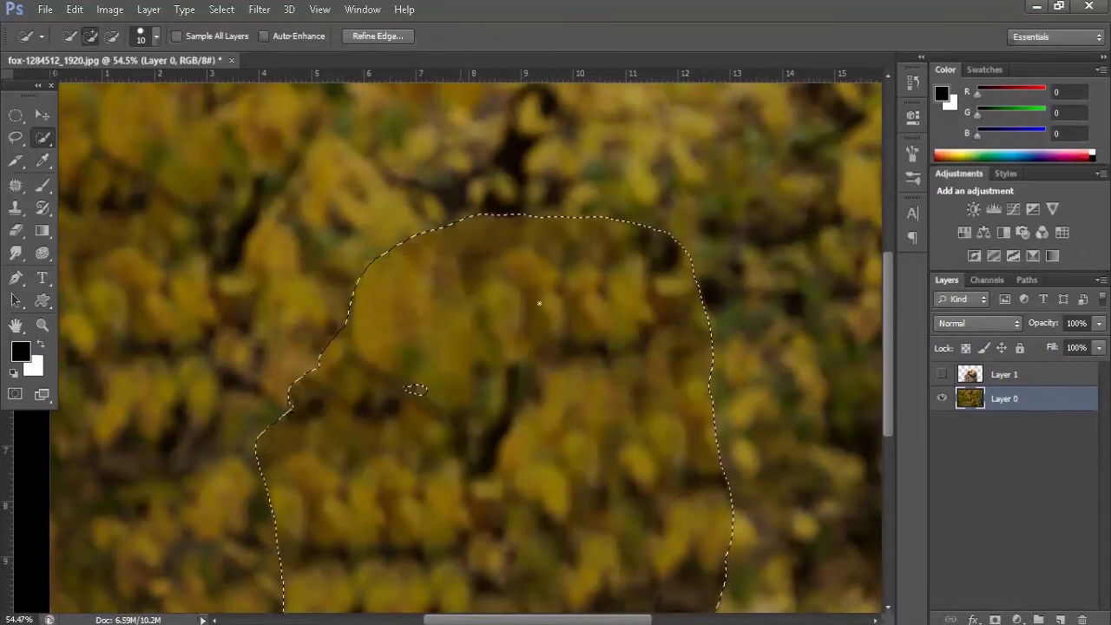
key(ctrl+d)
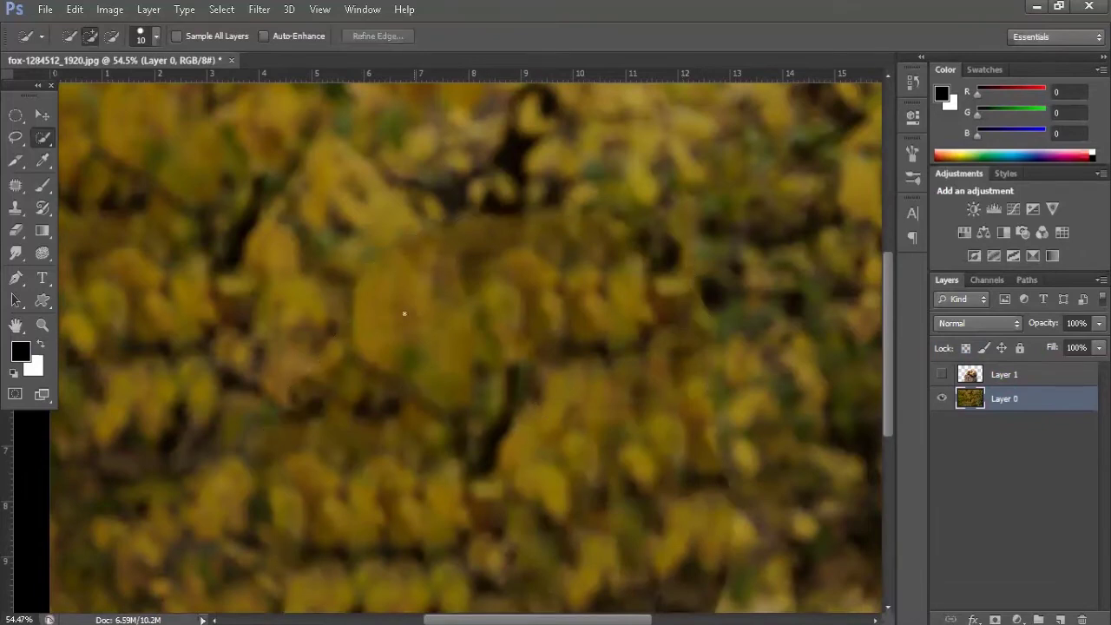
- Clone-stamp foliage over the lower-right leftover spots with a size-125 brush
scroll(596, 392, down, 1)
scroll(602, 447, down, 2)
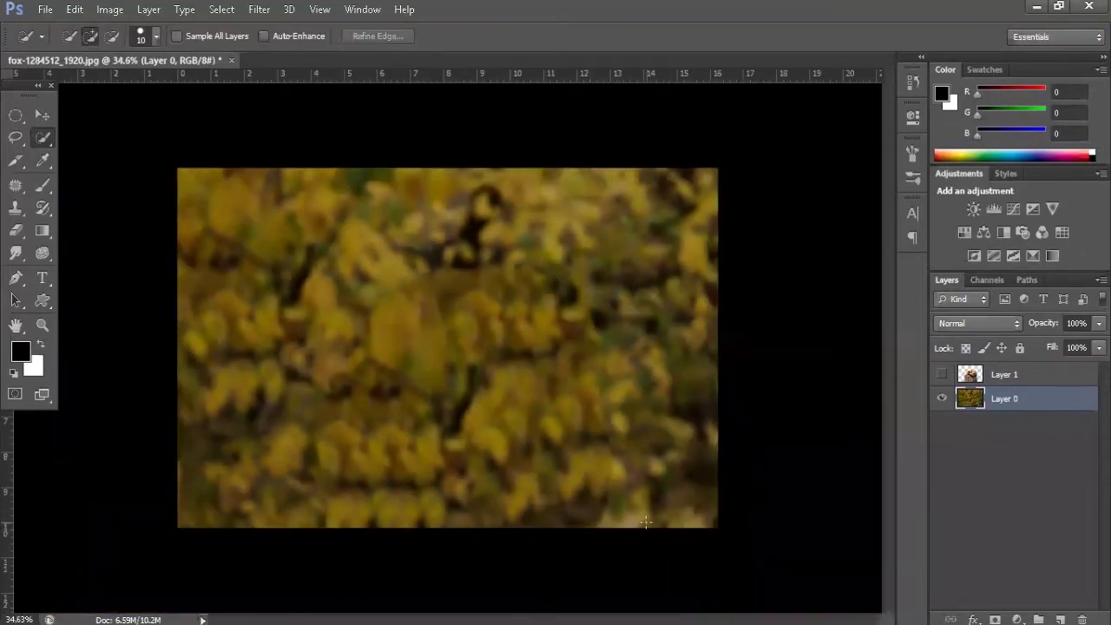
key(s)
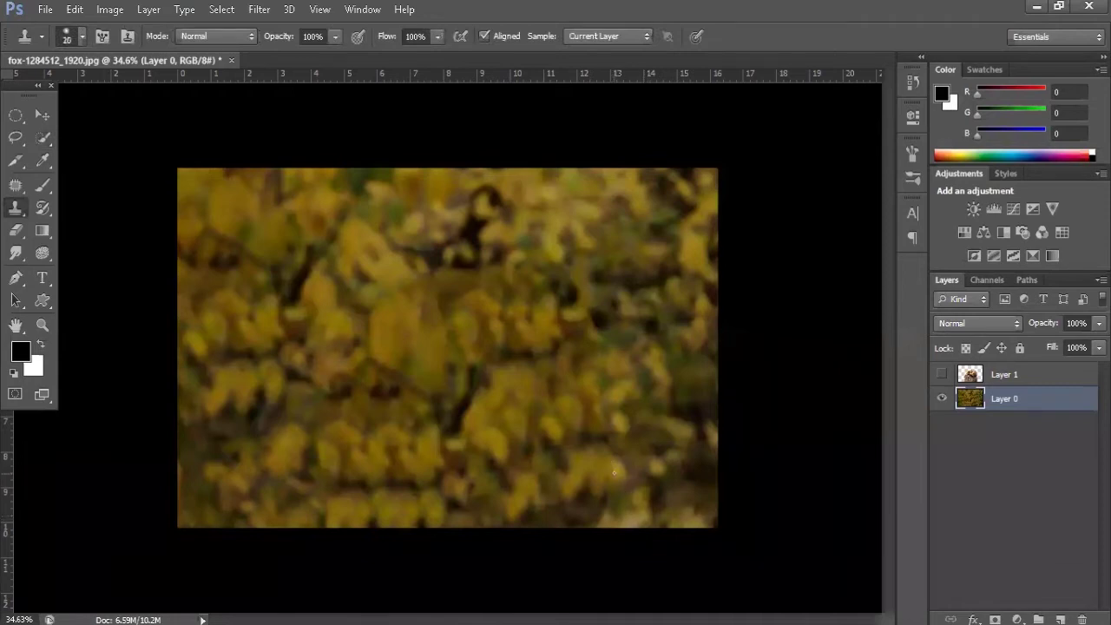
key(bracketright)
key(bracketright)
key(bracketright)
key(bracketleft)
key(bracketleft)
mouse_move(602, 516)
mouse_down()
mouse_move(605, 397)
mouse_move(575, 273)
mouse_move(426, 286)
mouse_move(415, 519)
mouse_up()
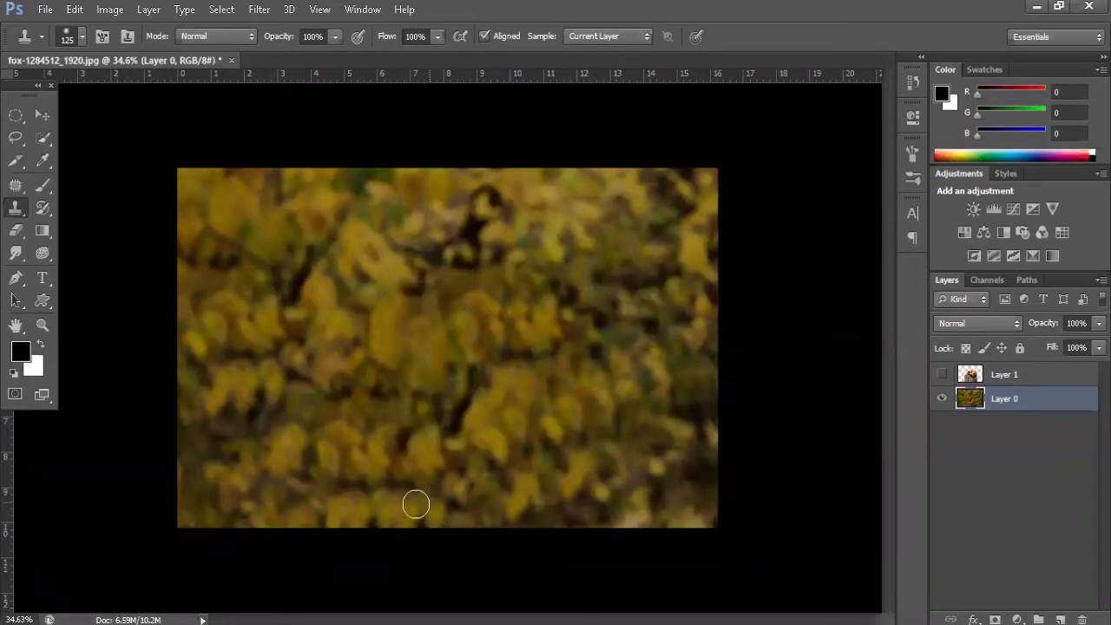
- Make the Layer 1 fox visible again, undoing an accidental move of it
click(942, 375)
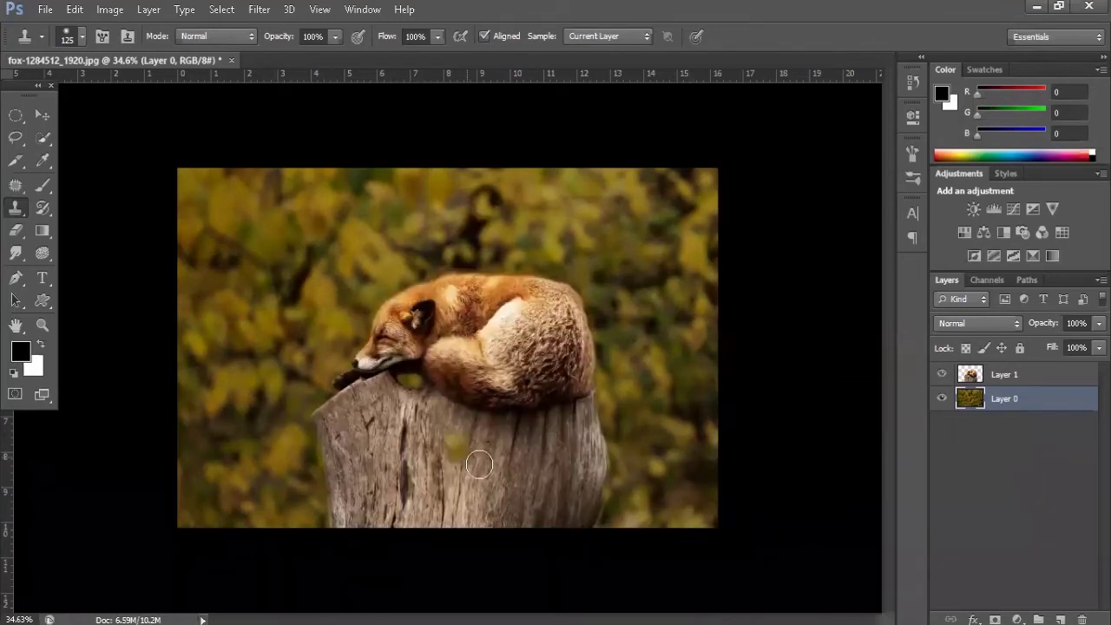
scroll(452, 441, up, 2)
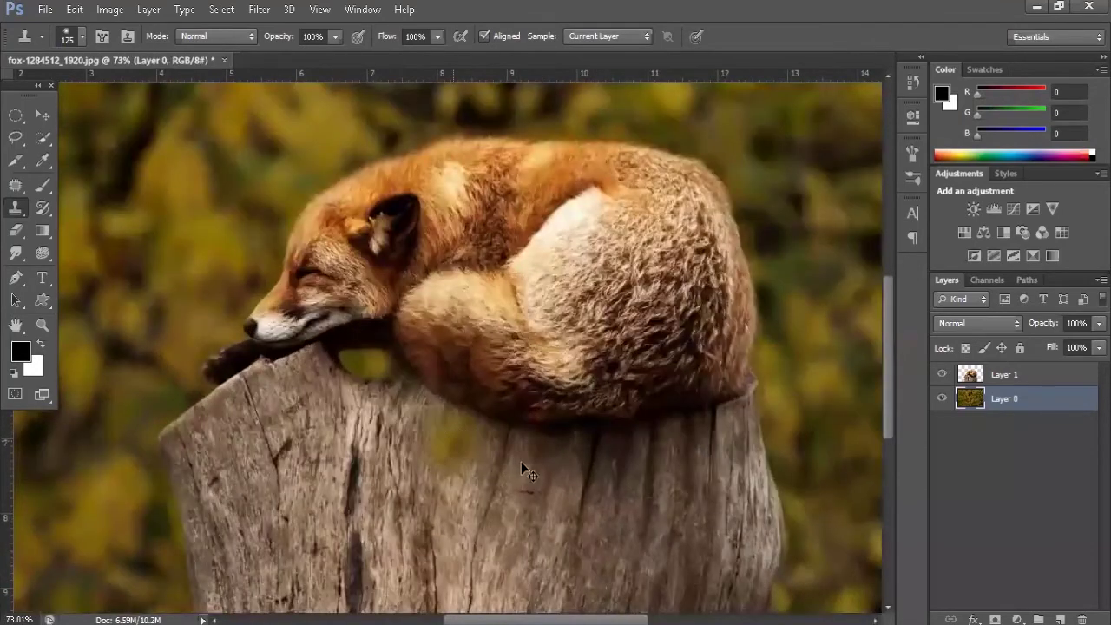
scroll(521, 466, down, 2)
key(v)
drag(521, 466, 756, 426)
key(ctrl+z)
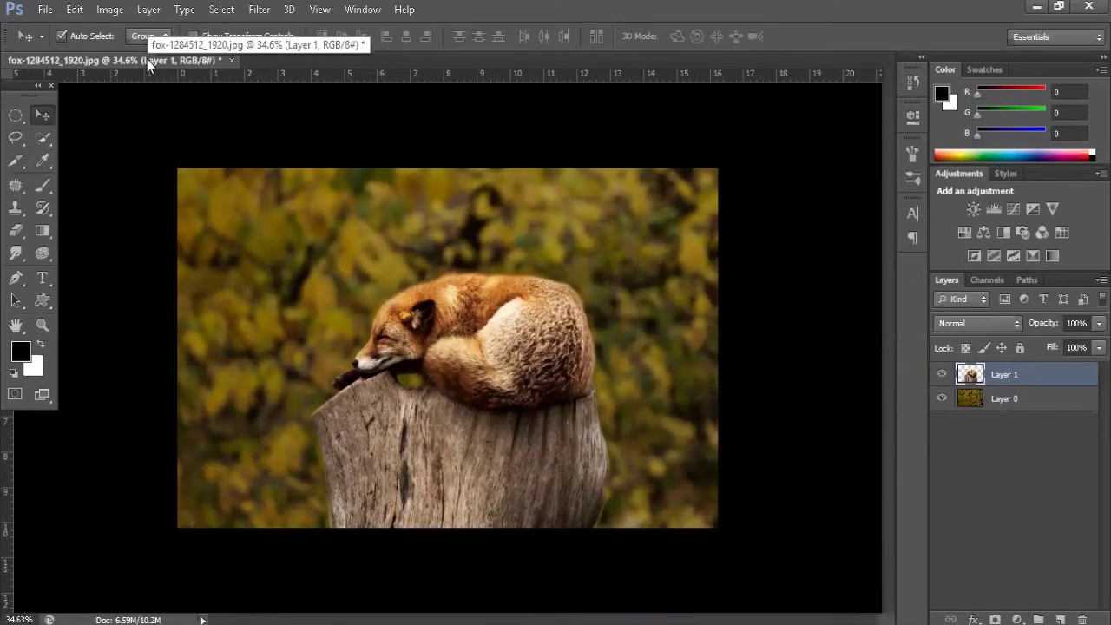
- Create a new Film & Video document at the HDV 1080p/29.97 frame size
key(ctrl+n)
click(467, 180)
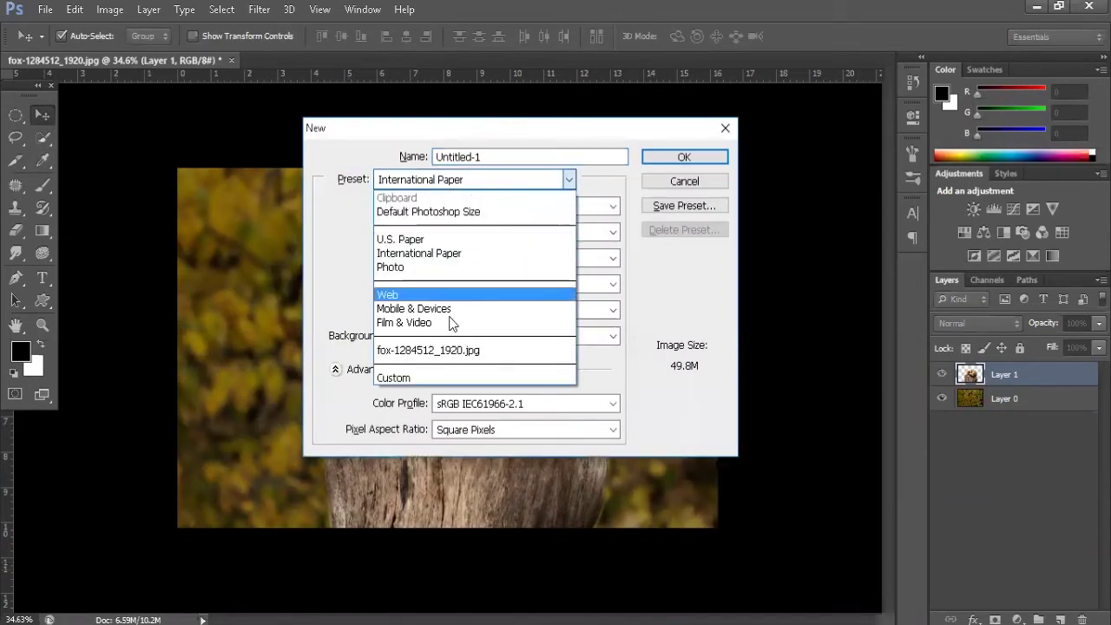
click(454, 324)
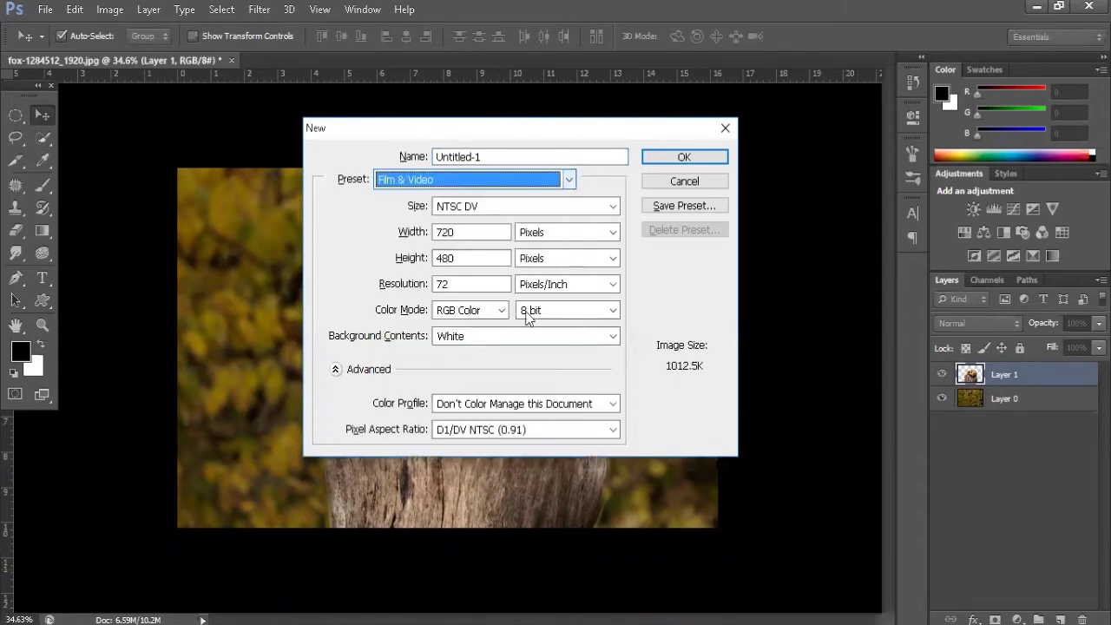
click(486, 206)
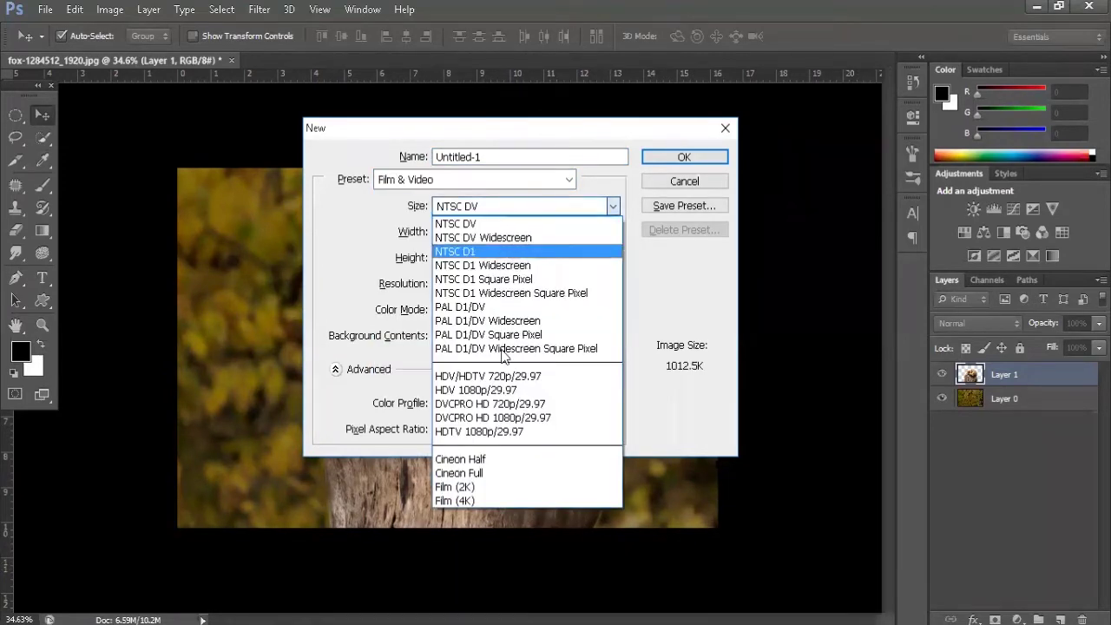
click(501, 397)
click(677, 156)
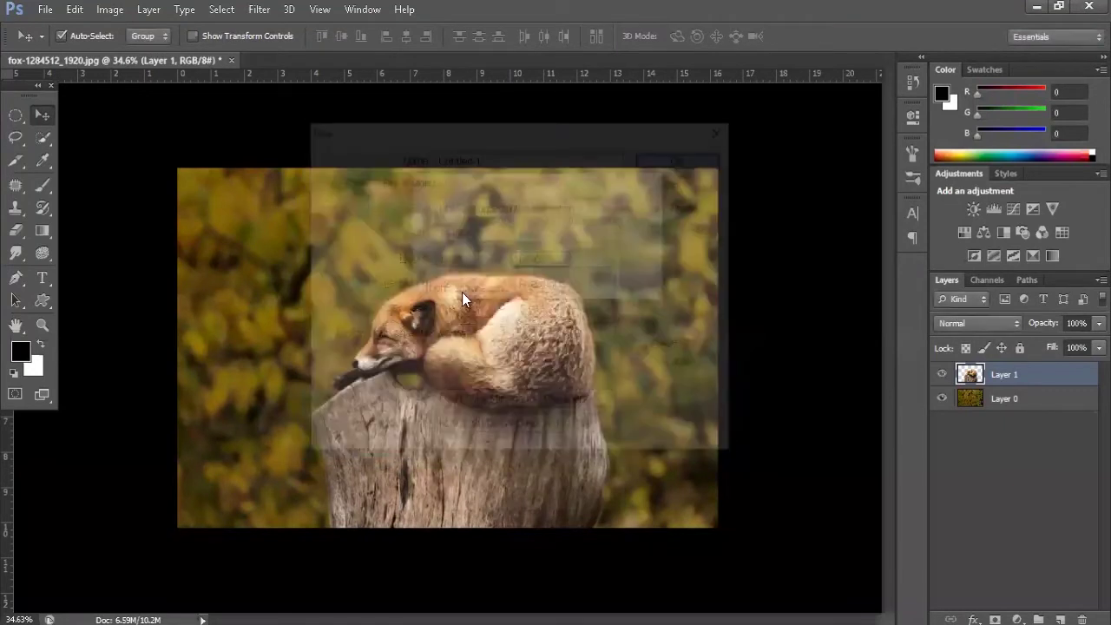
click(541, 257)
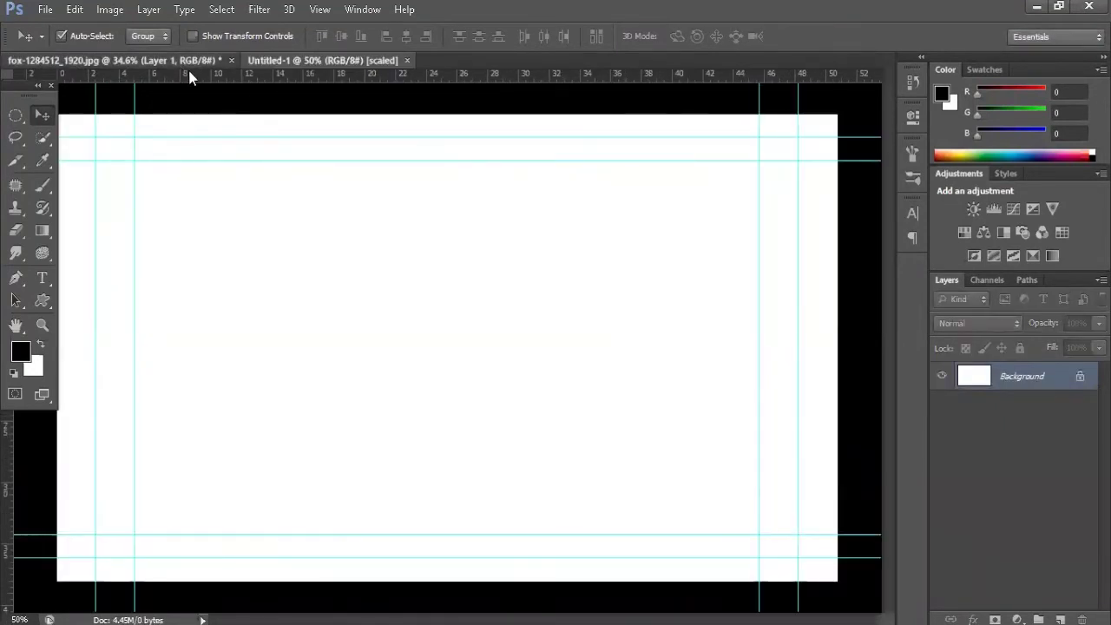
- Drag the foliage and fox layers into Untitled-1 and position them to fill the frame
click(178, 62)
shift+click(1003, 398)
mouse_move(450, 419)
mouse_down()
mouse_move(366, 73)
mouse_move(512, 357)
mouse_up()
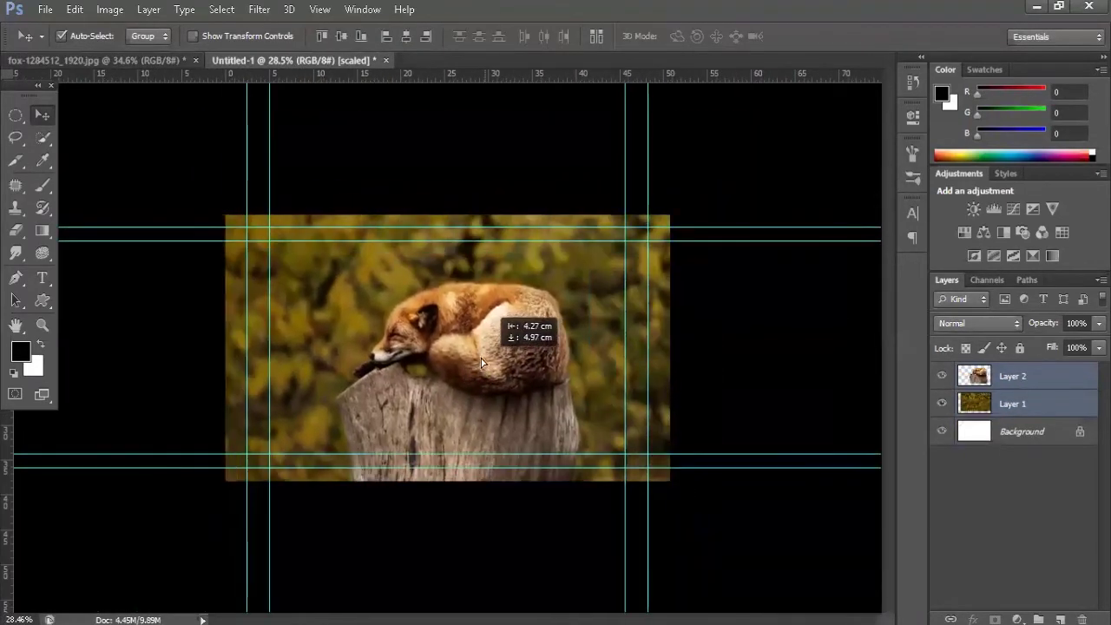
drag(512, 357, 477, 378)
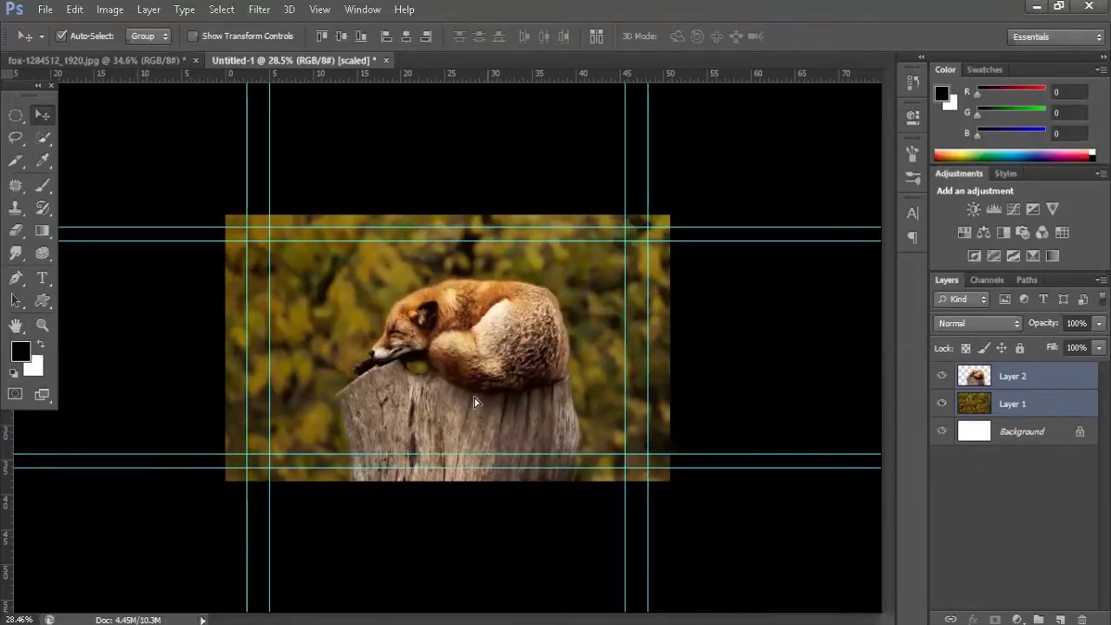
drag(474, 397, 535, 465)
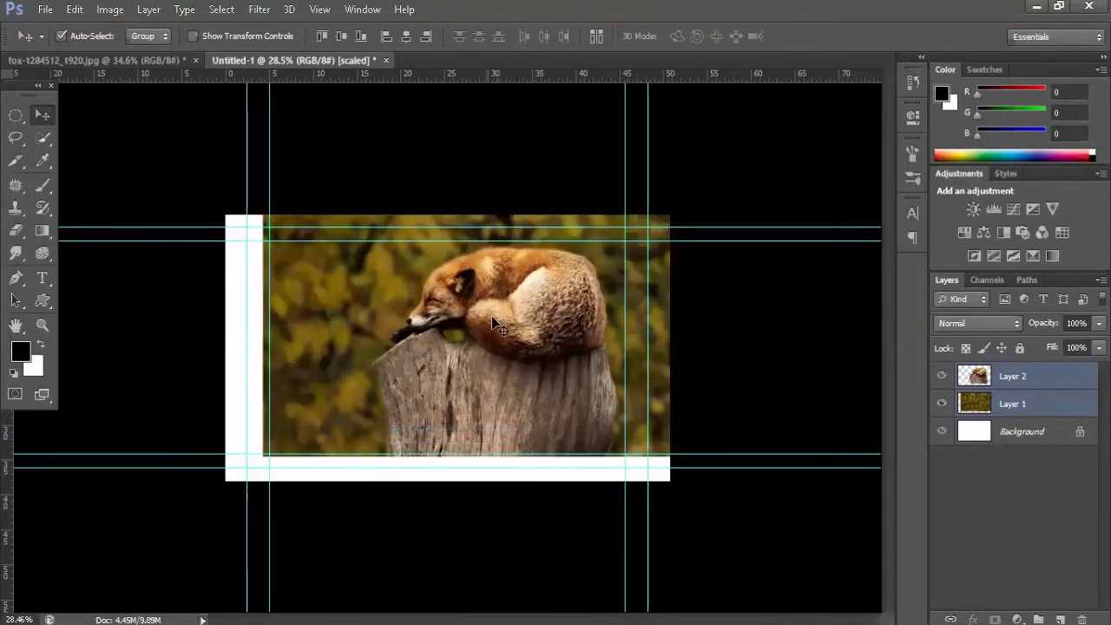
drag(498, 328, 460, 353)
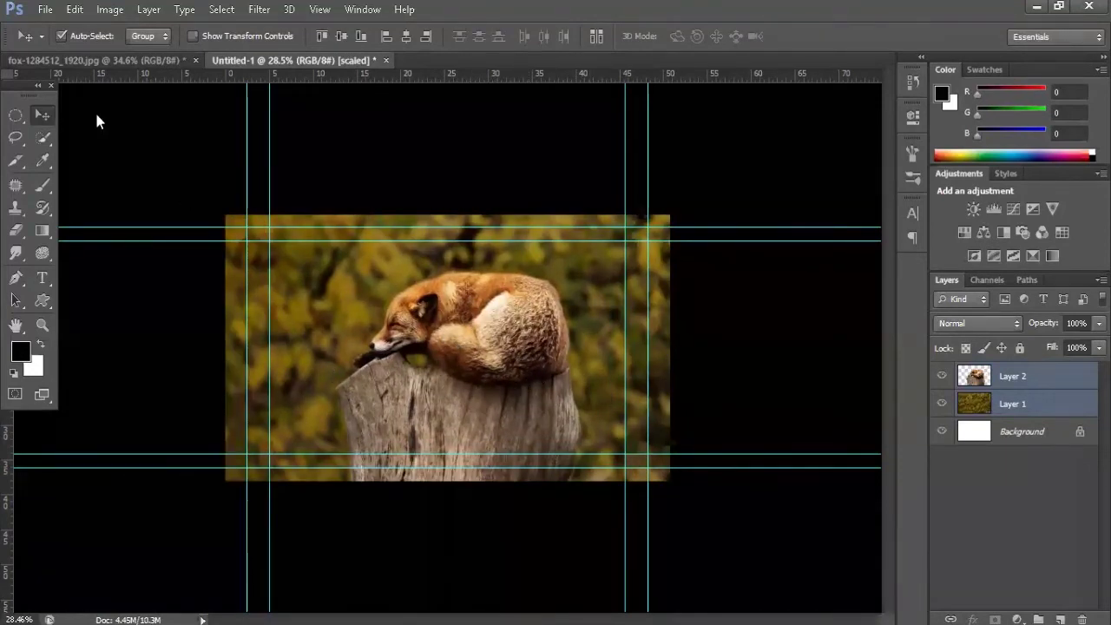
- Save Untitled-1 to the Desktop as the Photoshop file parrlex 1, then show the desktop
key(ctrl+s)
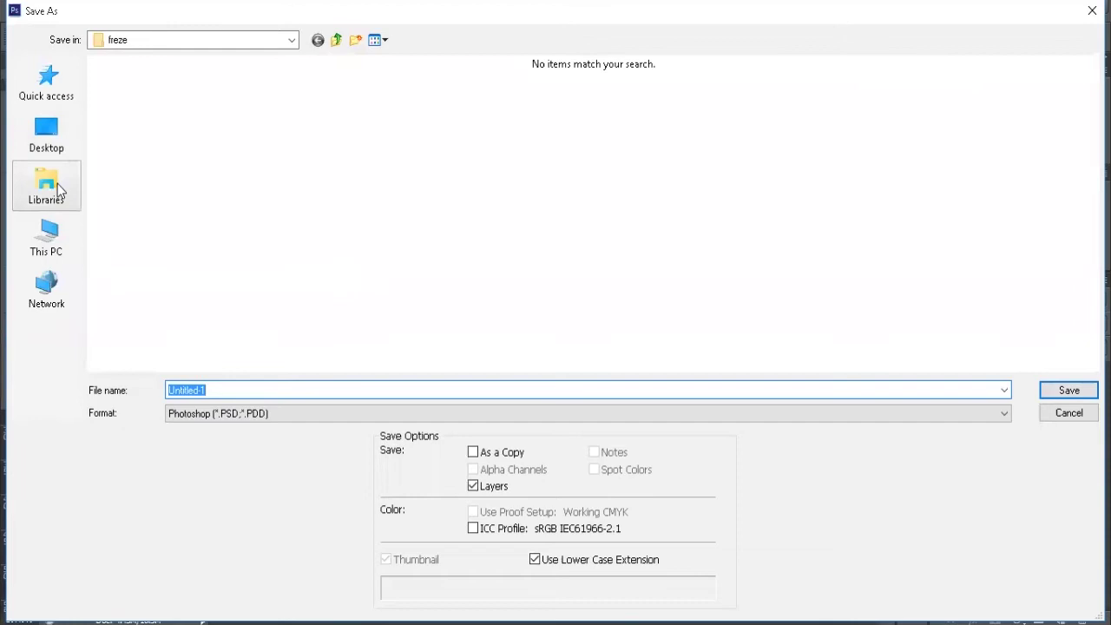
click(46, 132)
text(p)
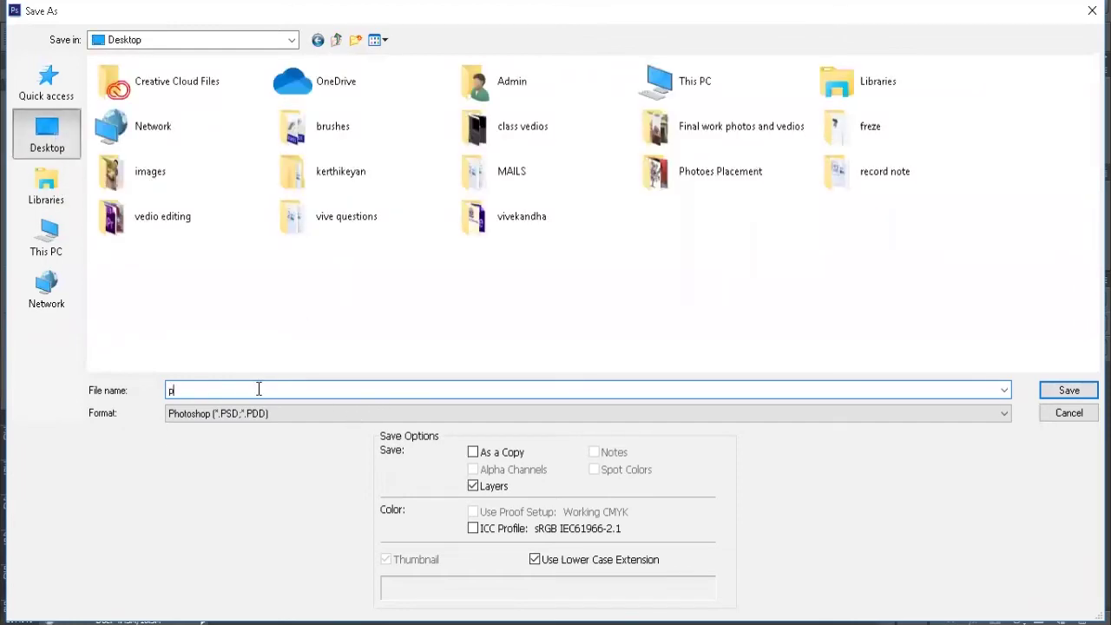
text(arrlex 1)
click(1078, 396)
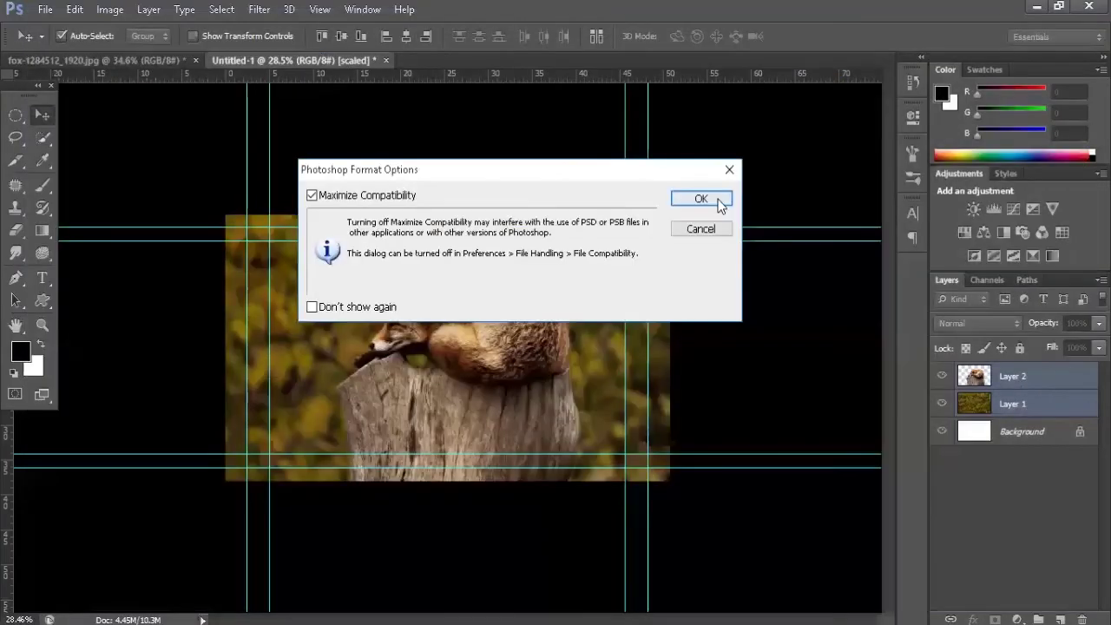
click(720, 205)
key(super+d)
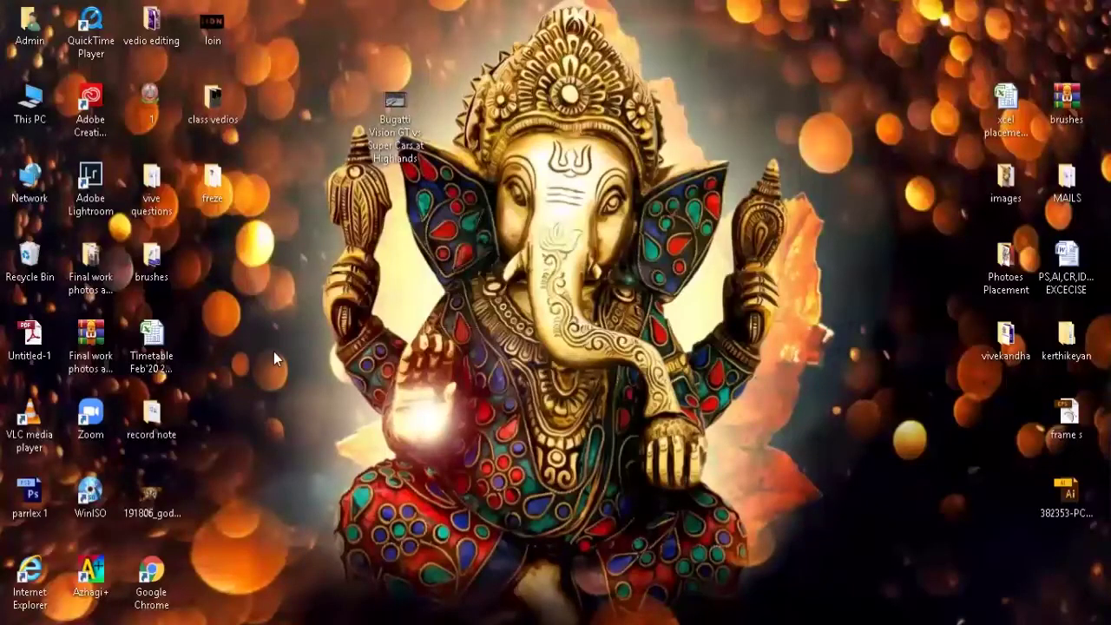
- Drag parrlex 1.psd into the Project panel and import it as Individual Layers
mouse_move(31, 497)
mouse_down()
mouse_move(501, 531)
mouse_move(534, 608)
mouse_up()
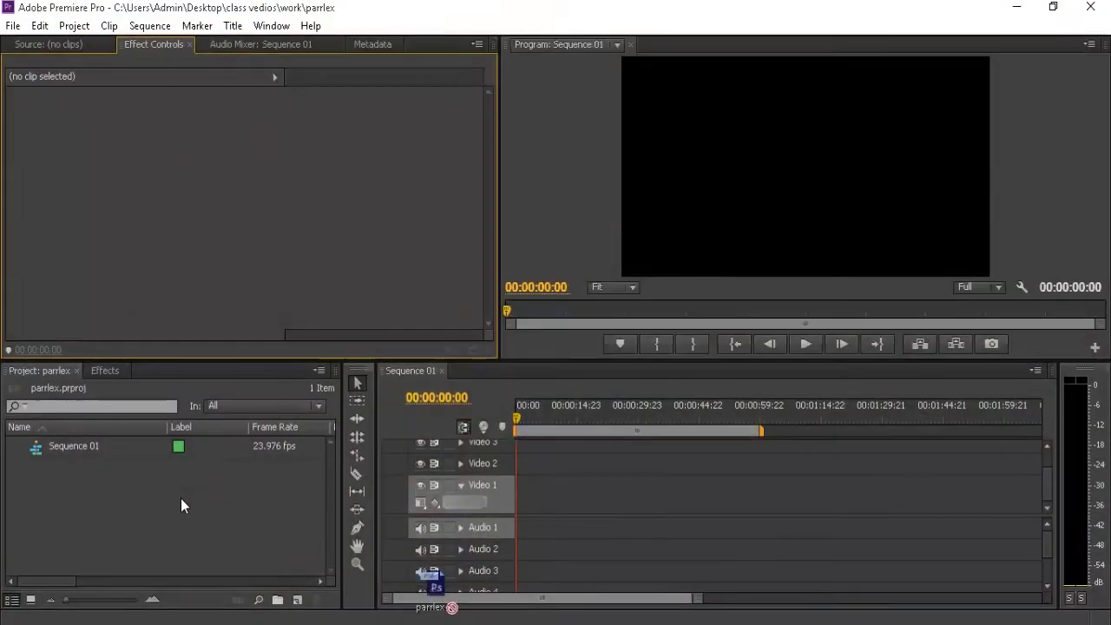
drag(181, 499, 180, 499)
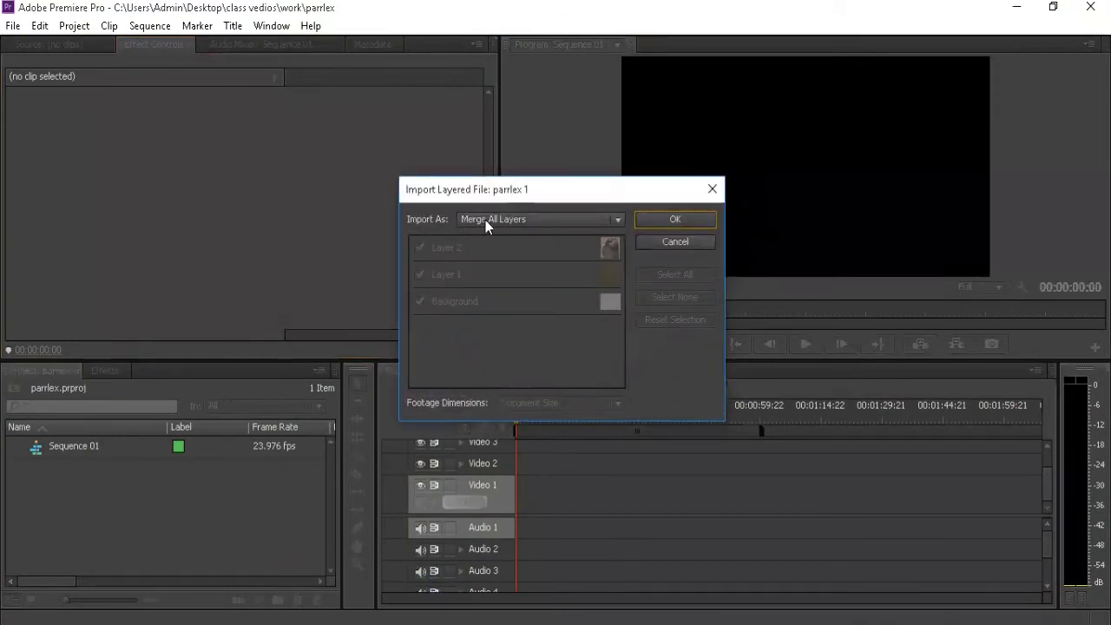
click(538, 218)
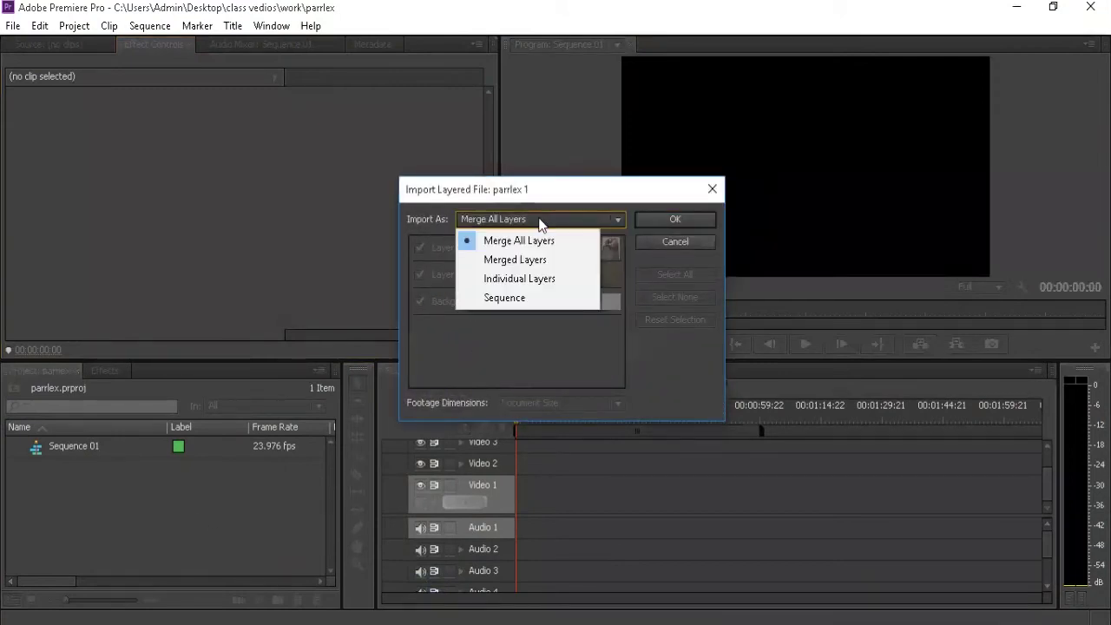
click(514, 280)
click(683, 221)
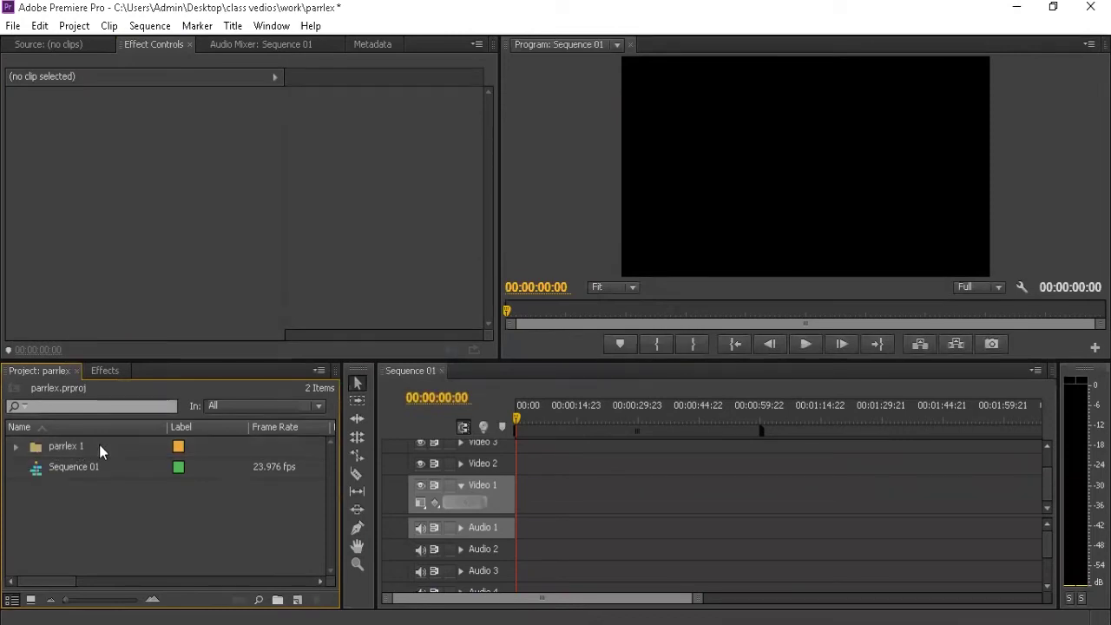
- From the parrlex 1 bin, place Layer 1 on Video 1 and Layer 2 on Video 2
key(ctrl+i)
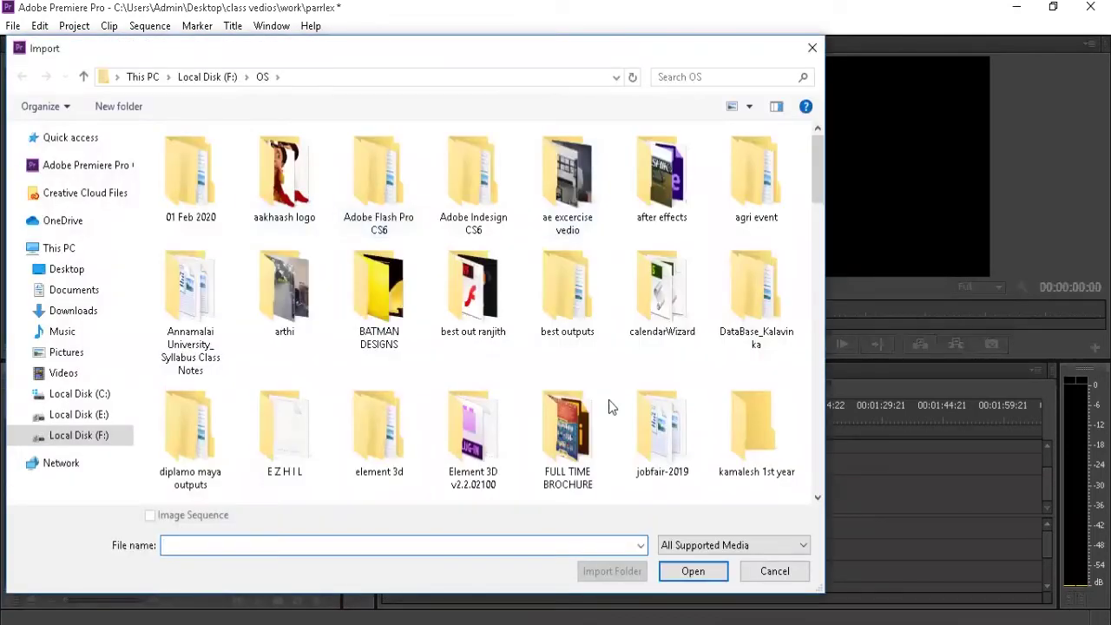
click(770, 571)
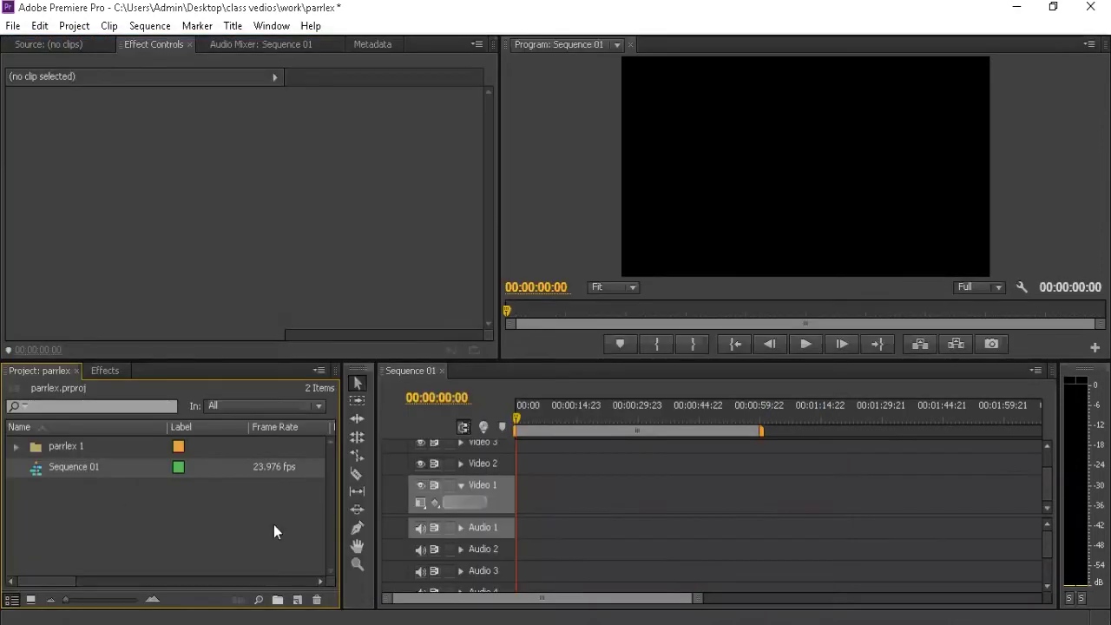
click(14, 448)
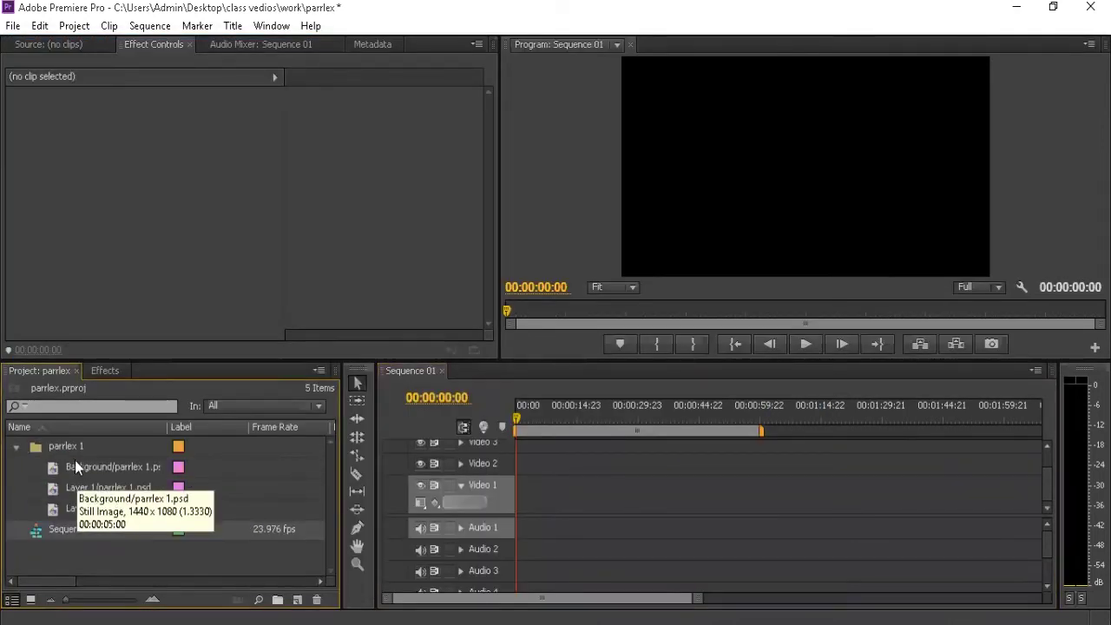
click(95, 473)
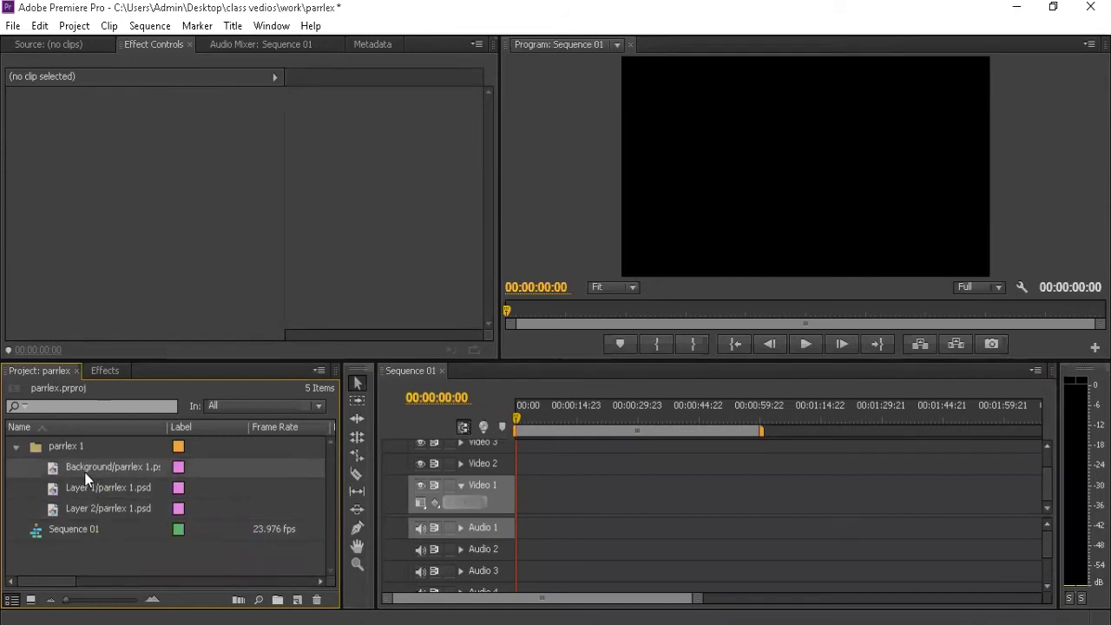
click(100, 466)
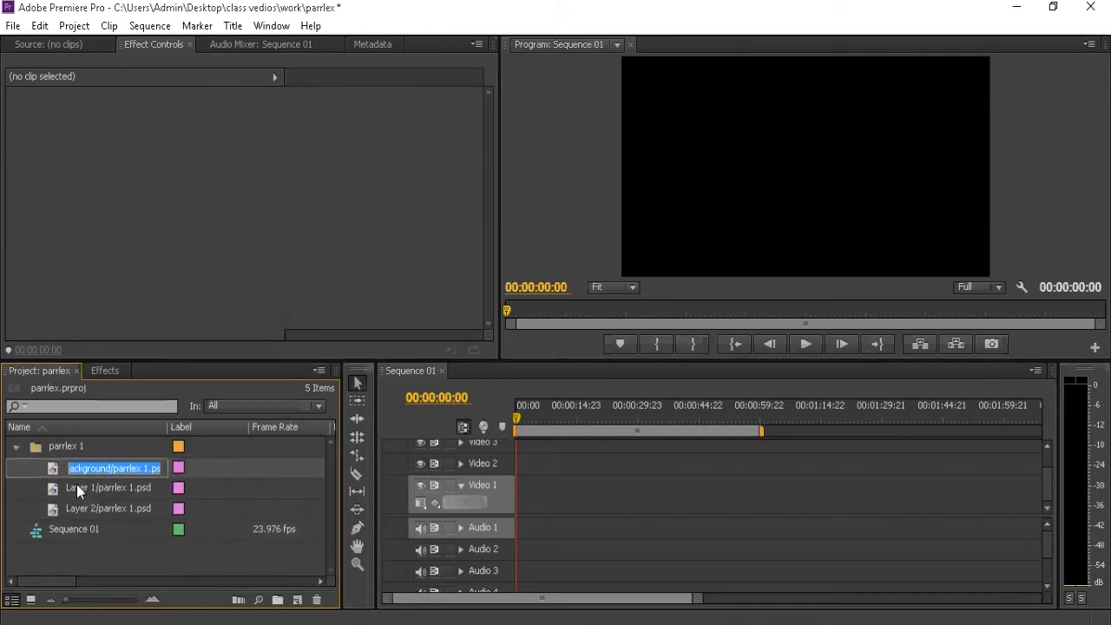
click(93, 490)
drag(93, 490, 471, 507)
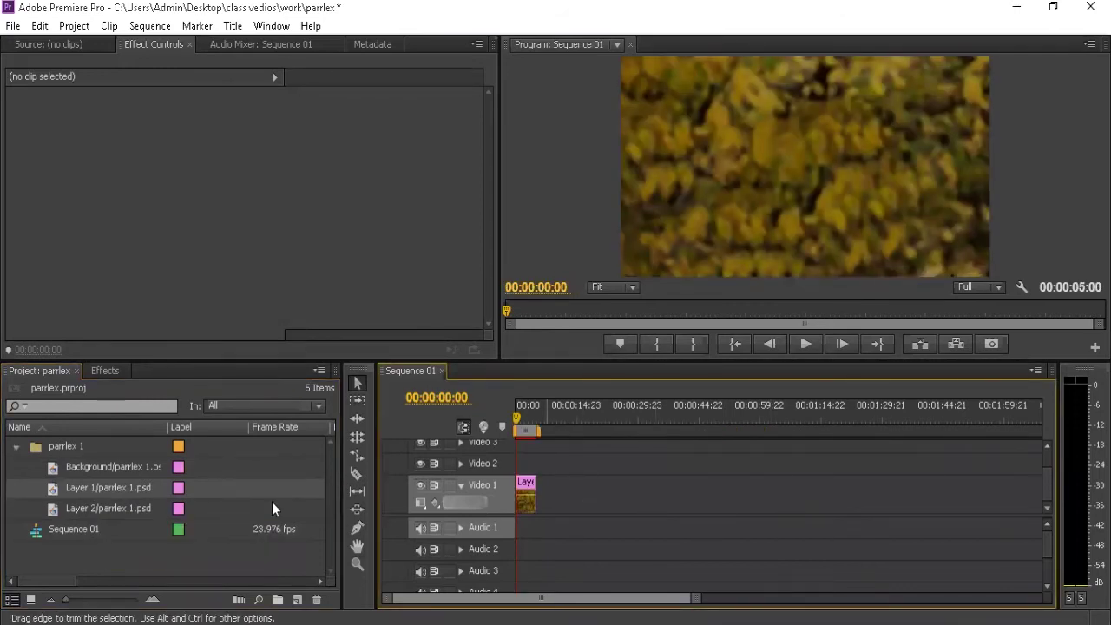
click(107, 507)
drag(99, 512, 525, 464)
mouse_move(525, 418)
mouse_down()
mouse_move(500, 422)
mouse_move(516, 369)
mouse_up()
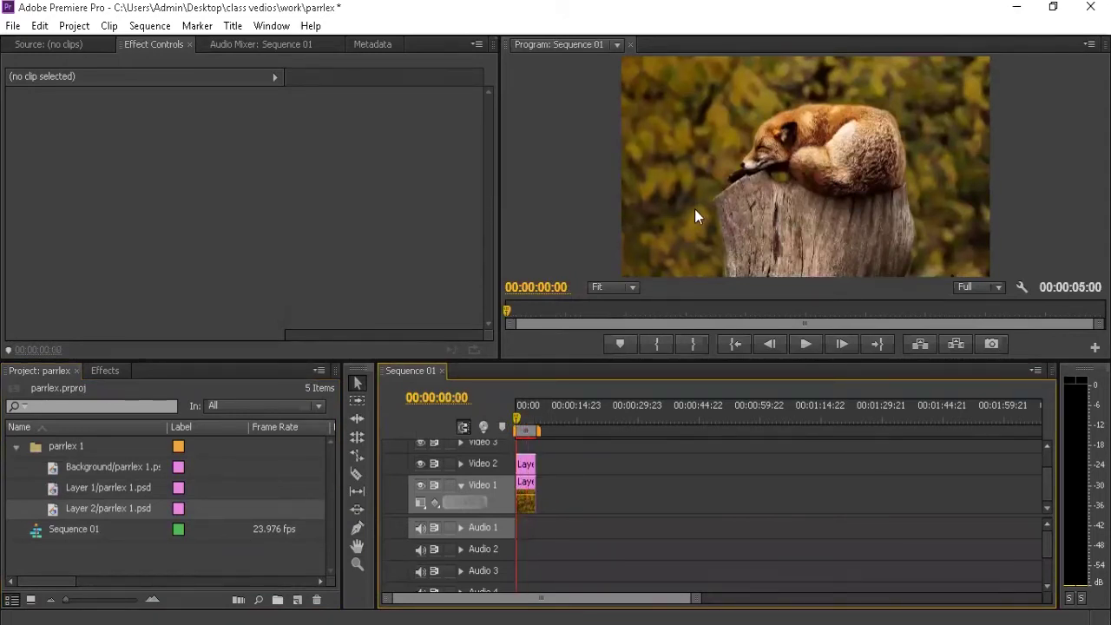
- Enlarge the Program monitor, zoom the timeline onto the clips, and return to the start
drag(474, 359, 487, 403)
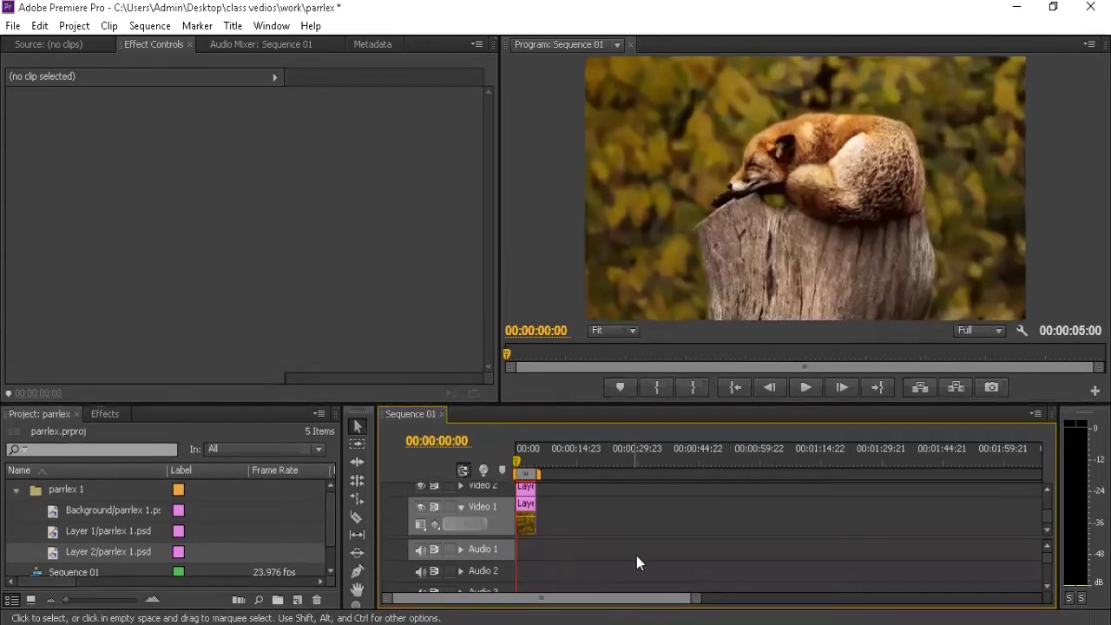
drag(690, 602, 461, 599)
click(541, 459)
drag(542, 456, 526, 456)
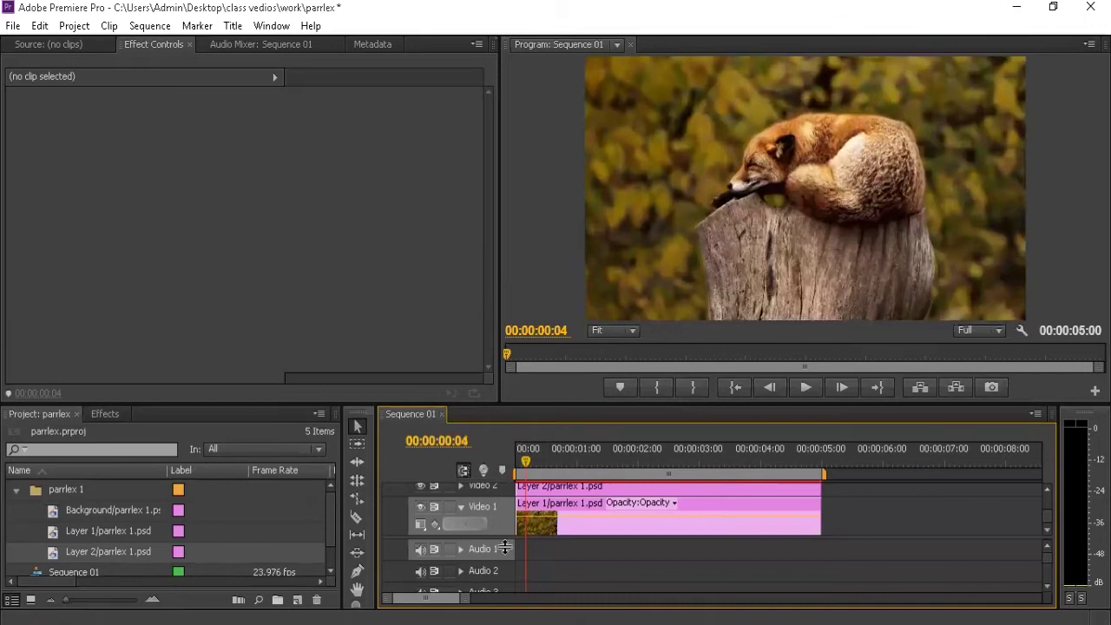
scroll(514, 547, up, 1)
key(Home)
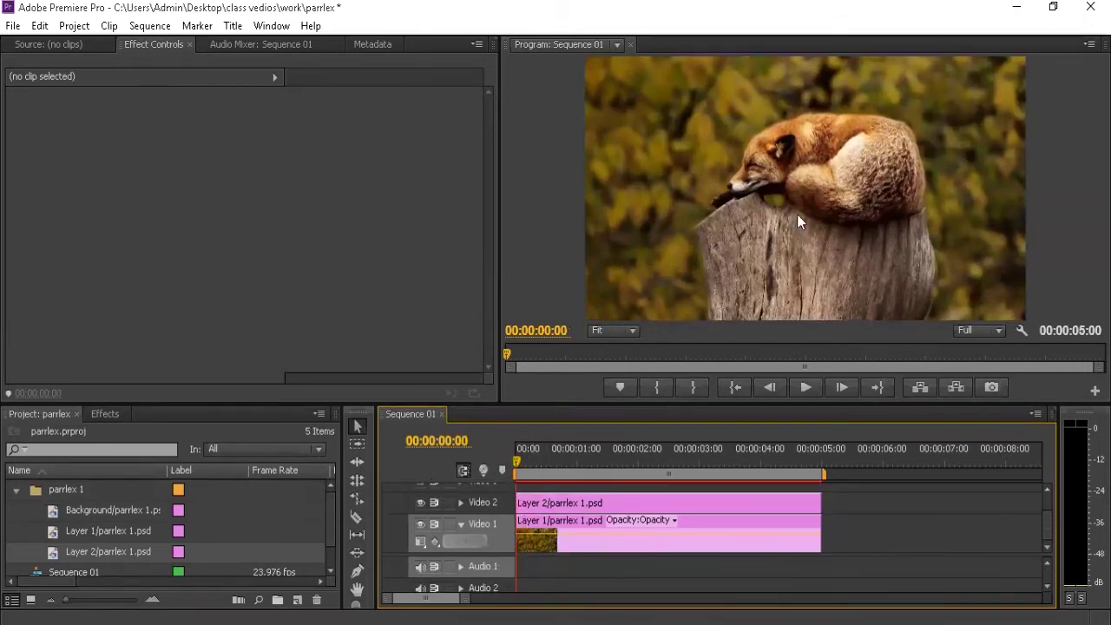
- Set the Layer 1 clip's Motion Scale to 110
click(564, 530)
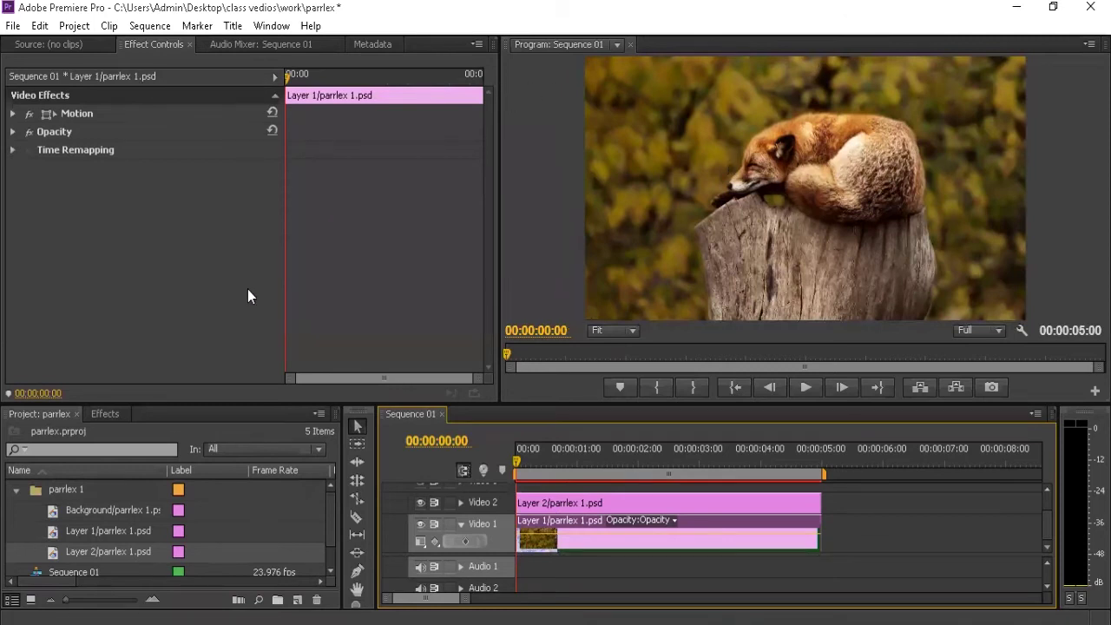
click(16, 115)
click(12, 114)
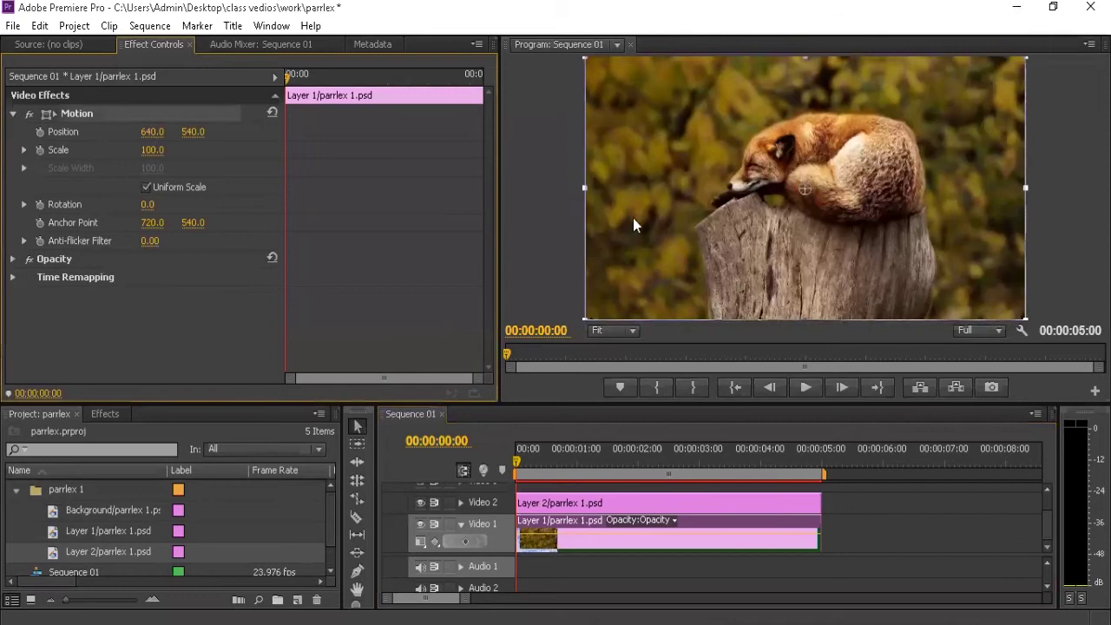
drag(152, 149, 165, 150)
click(153, 150)
text(120)
key(Return)
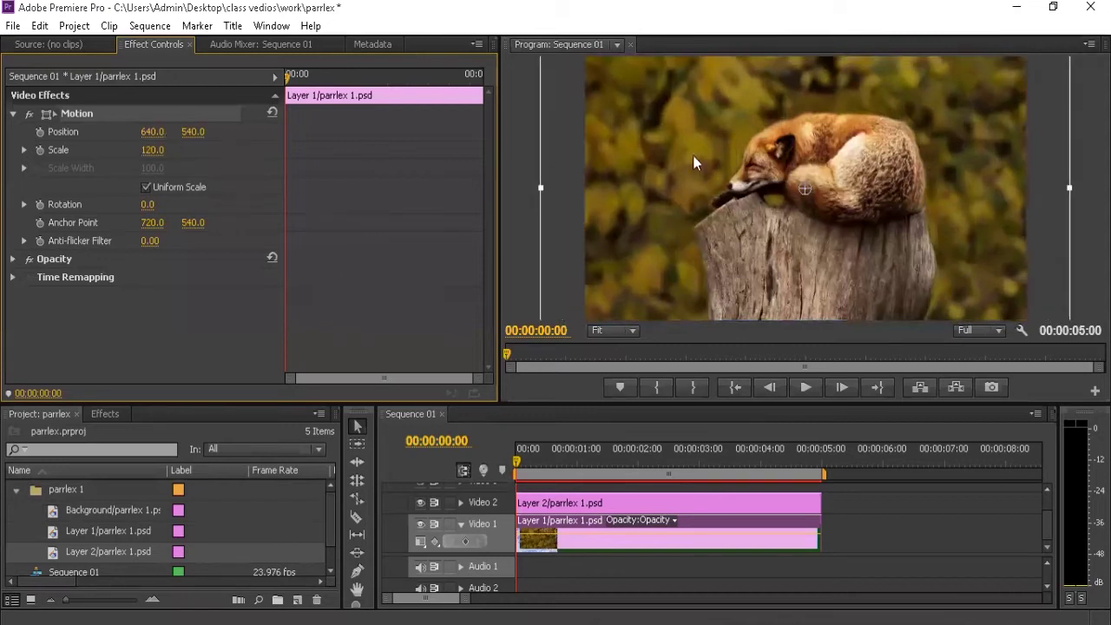
click(153, 150)
text(10)
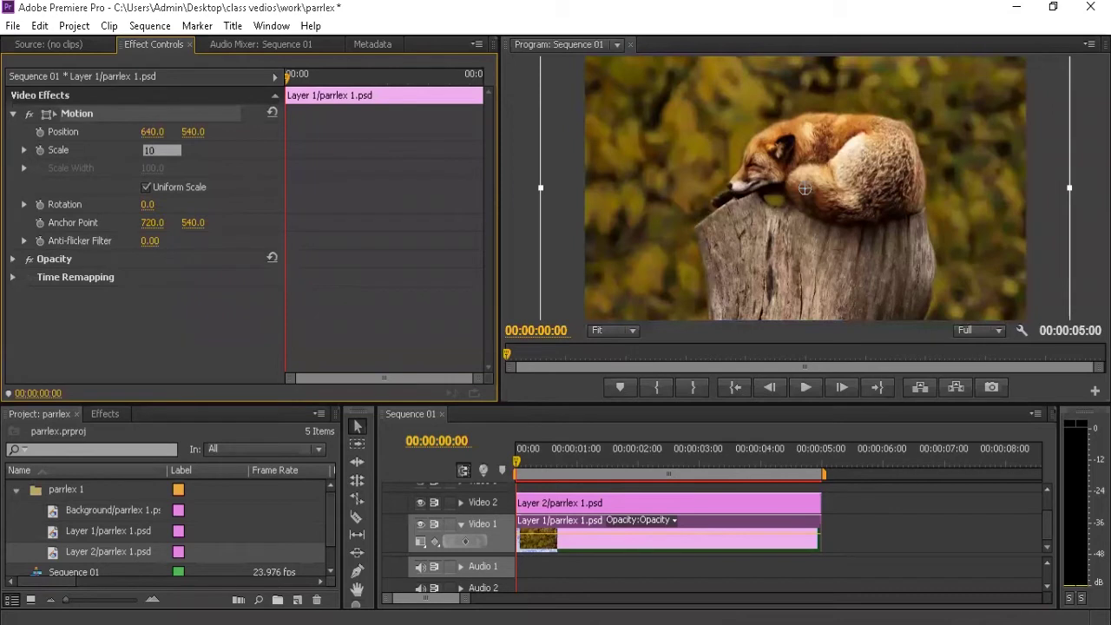
text(10)
key(Return)
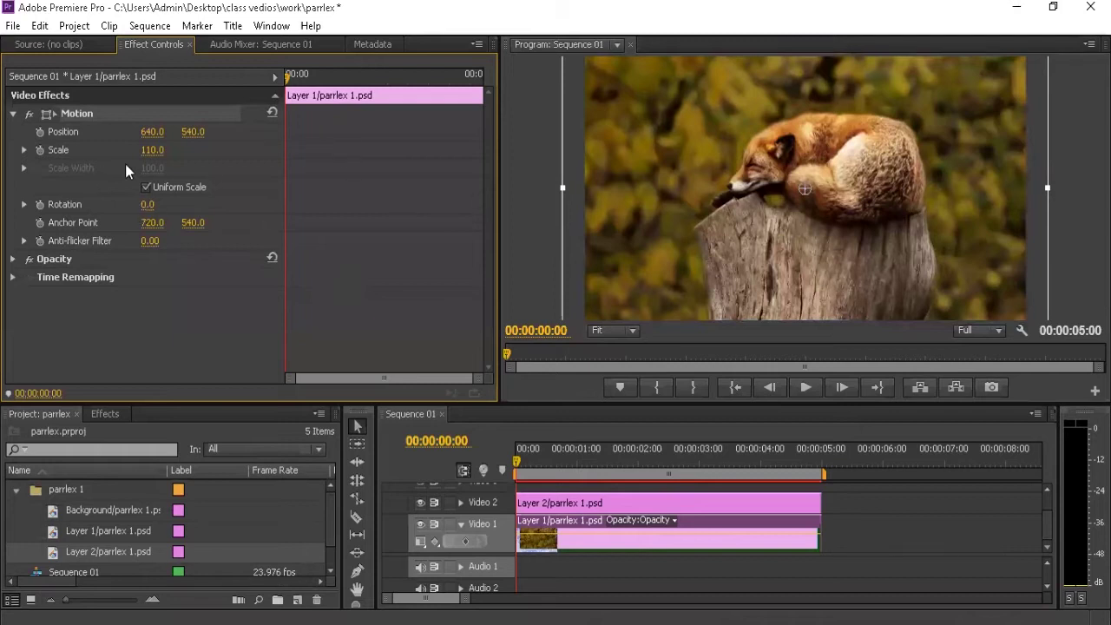
- Shift Layer 1 to Position X 586 and keyframe that starting position
mouse_move(152, 131)
mouse_down()
mouse_move(110, 131)
mouse_move(148, 131)
mouse_up()
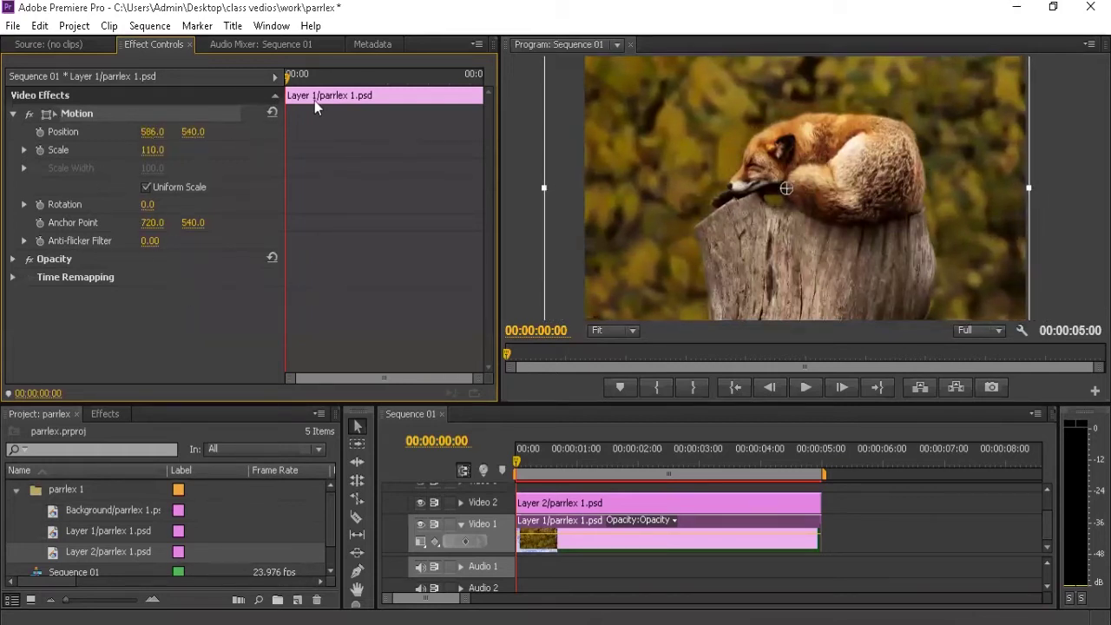
click(39, 131)
drag(287, 75, 481, 81)
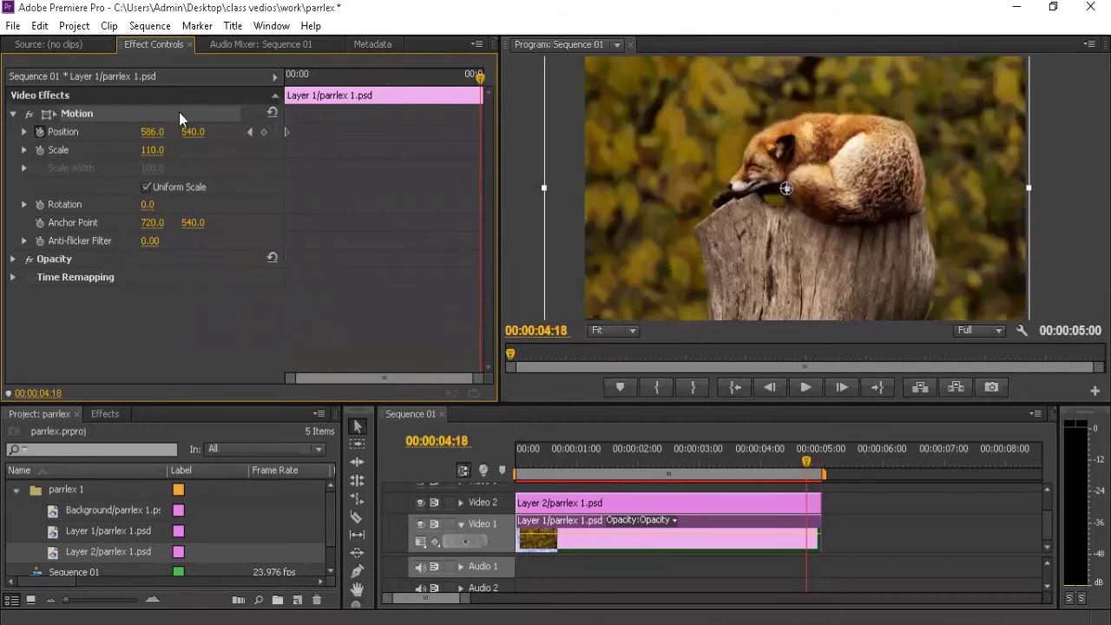
- Keyframe Layer 1's Position X to 692 at 5 seconds and preview the slide
drag(152, 131, 231, 131)
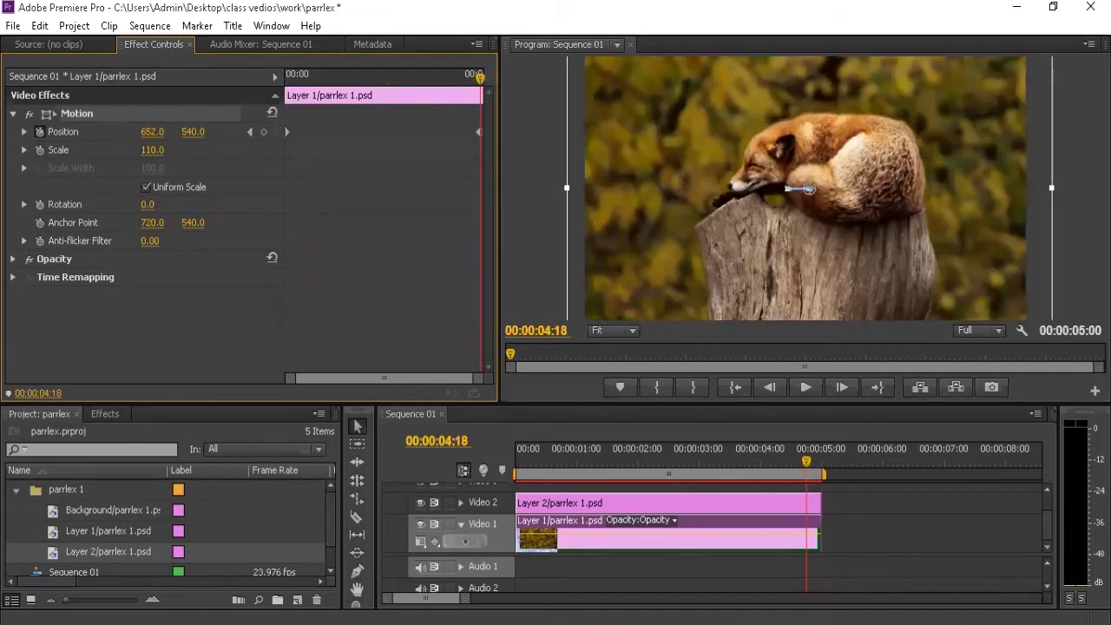
drag(152, 131, 163, 132)
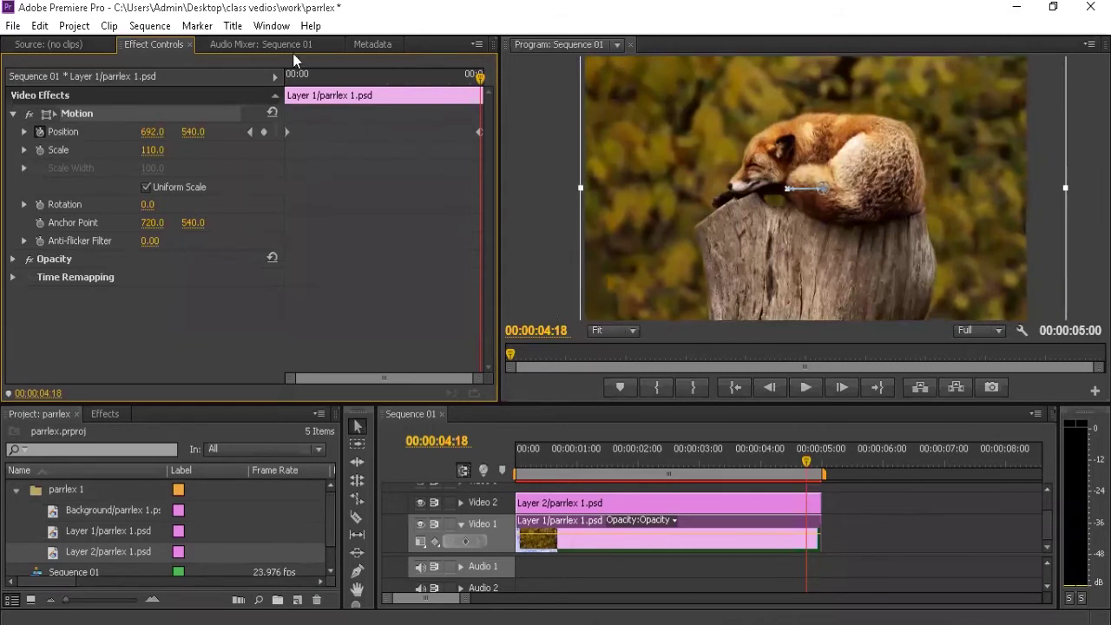
key(Home)
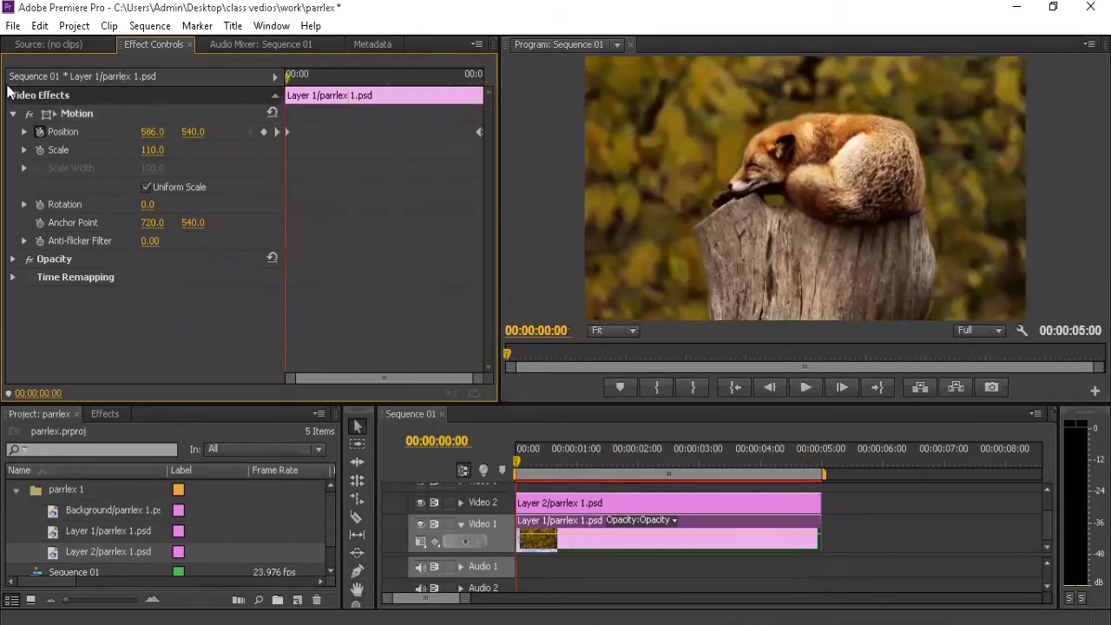
key(space)
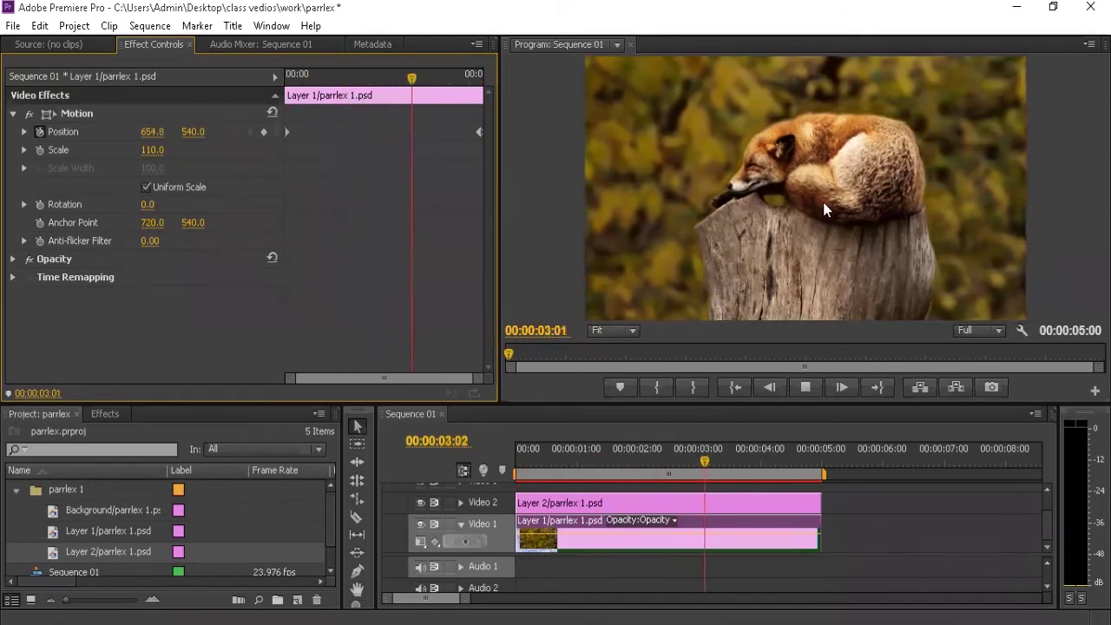
click(363, 78)
drag(363, 78, 315, 78)
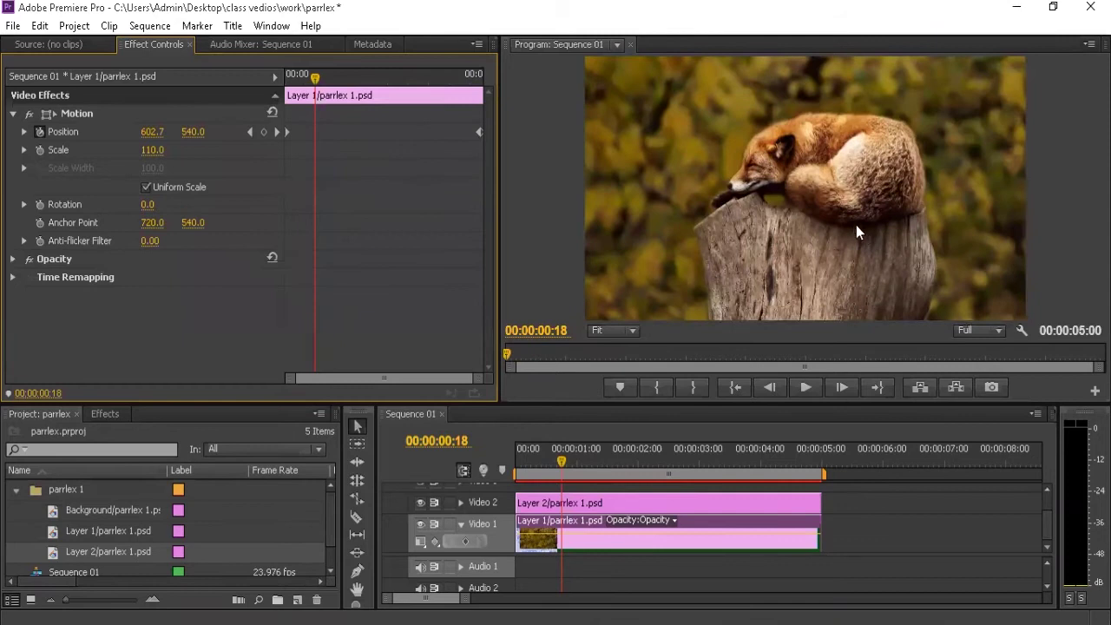
drag(320, 81, 248, 90)
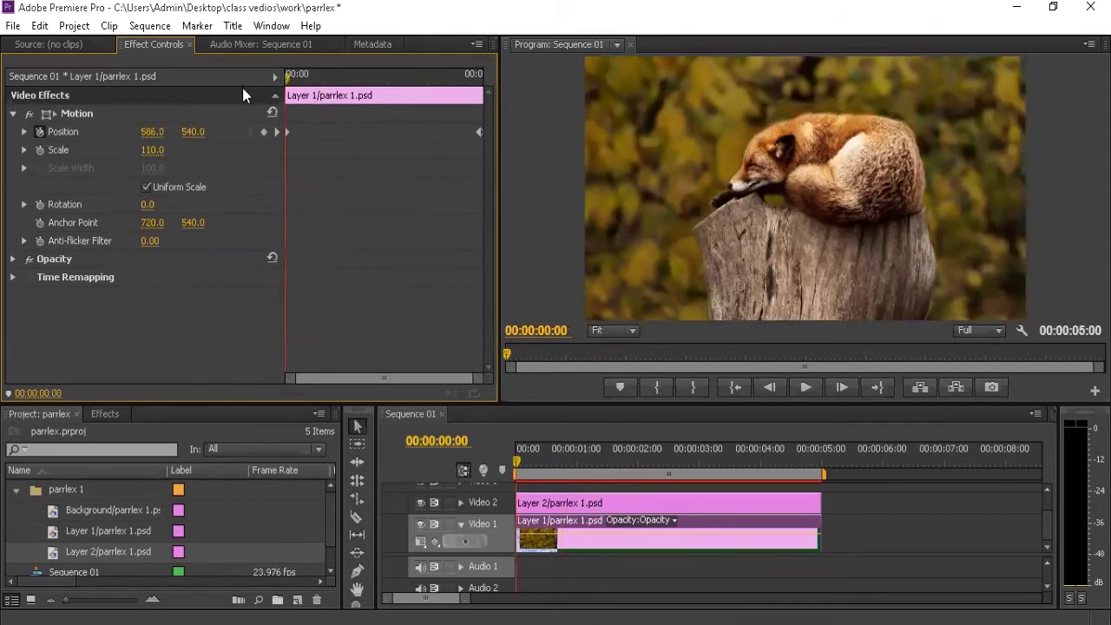
click(547, 504)
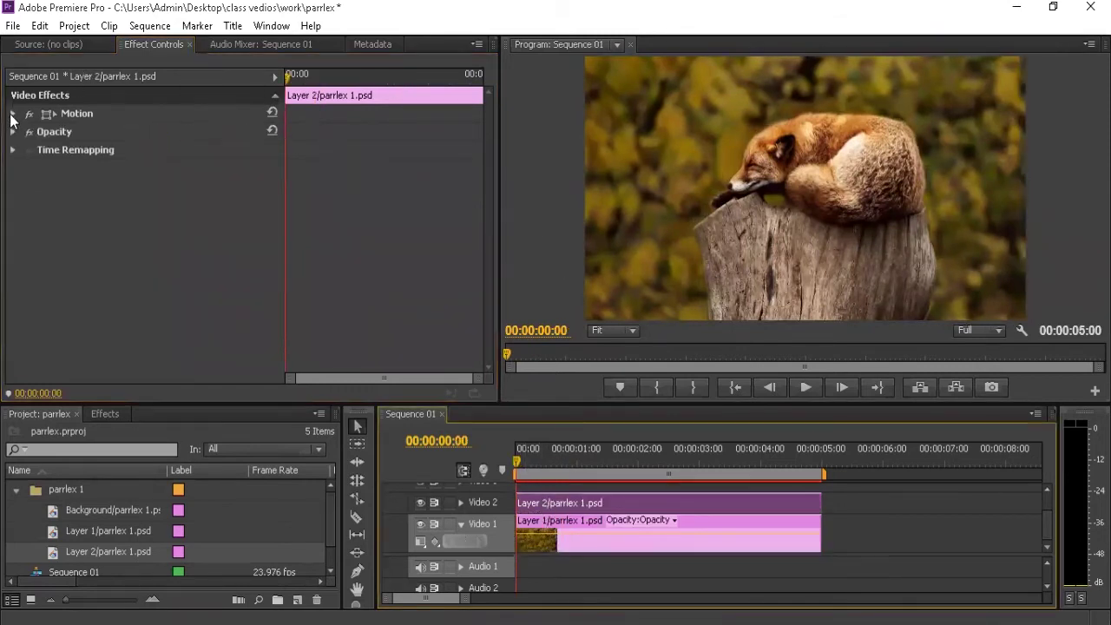
- Set Layer 2's Motion Scale to 105
click(13, 114)
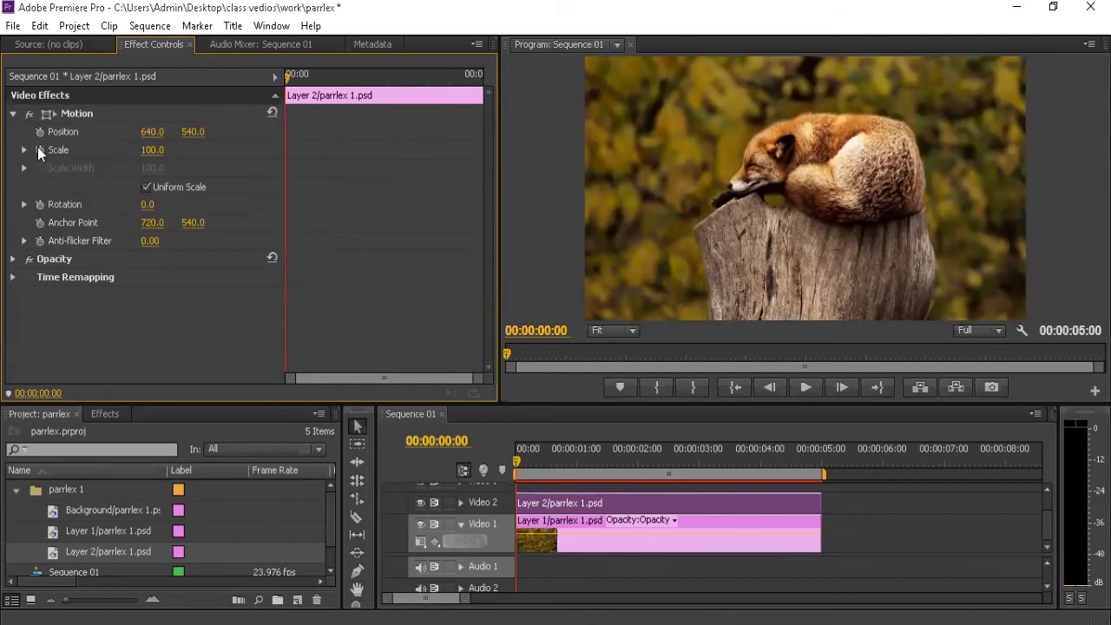
click(160, 149)
text(105)
key(Return)
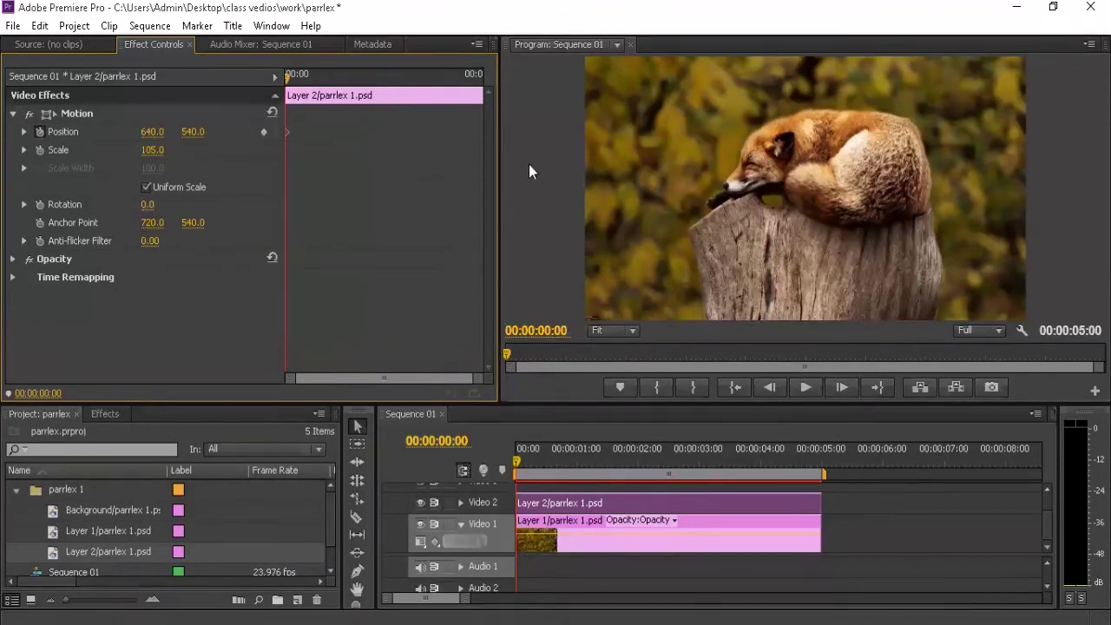
- Keyframe Layer 2 sliding from X 640 to X 665 at the clip's end and preview it
drag(454, 76, 480, 77)
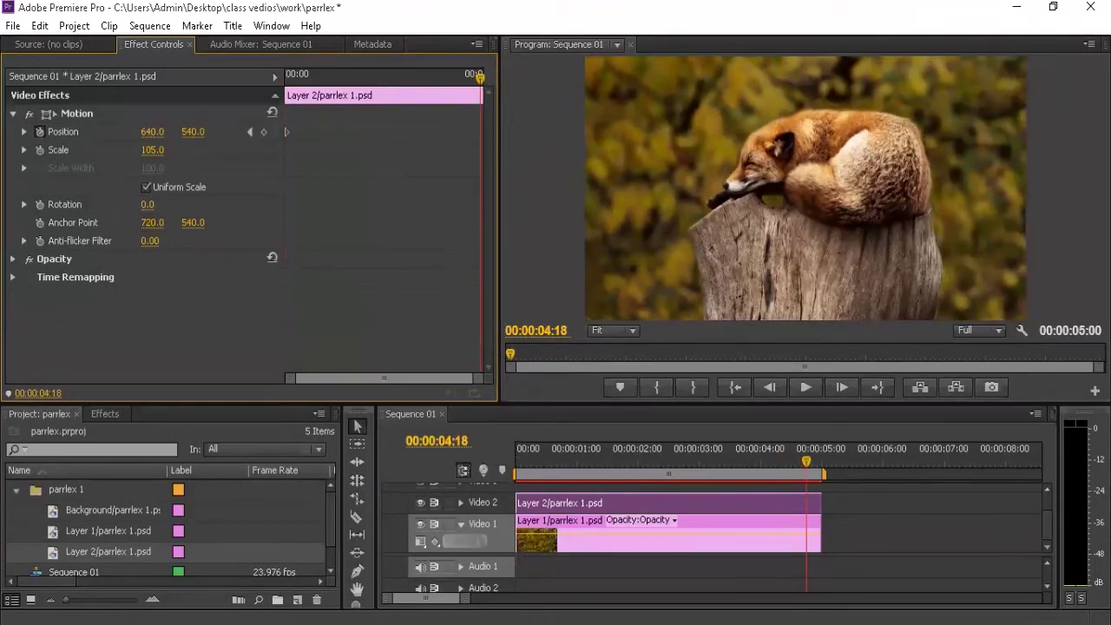
drag(152, 132, 157, 131)
drag(152, 131, 393, 145)
key(Home)
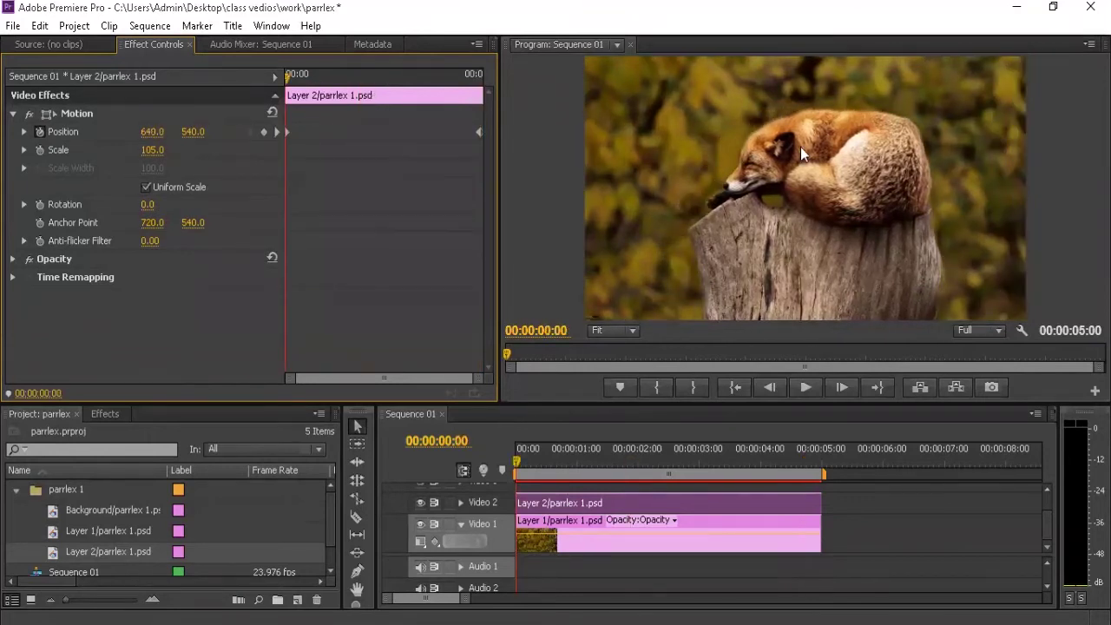
key(space)
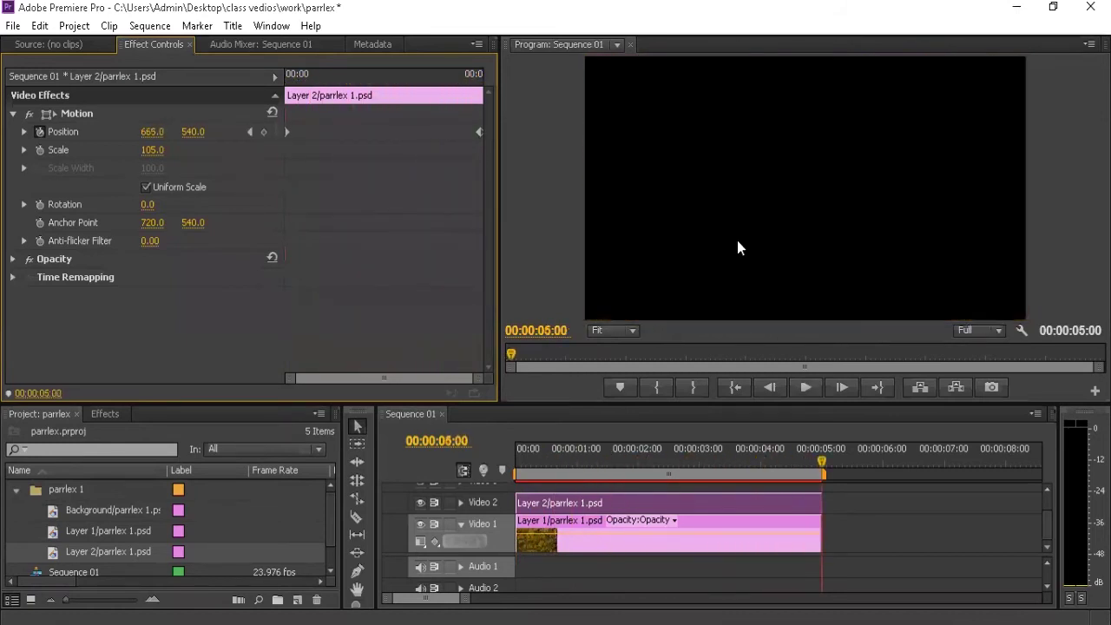
drag(328, 74, 286, 74)
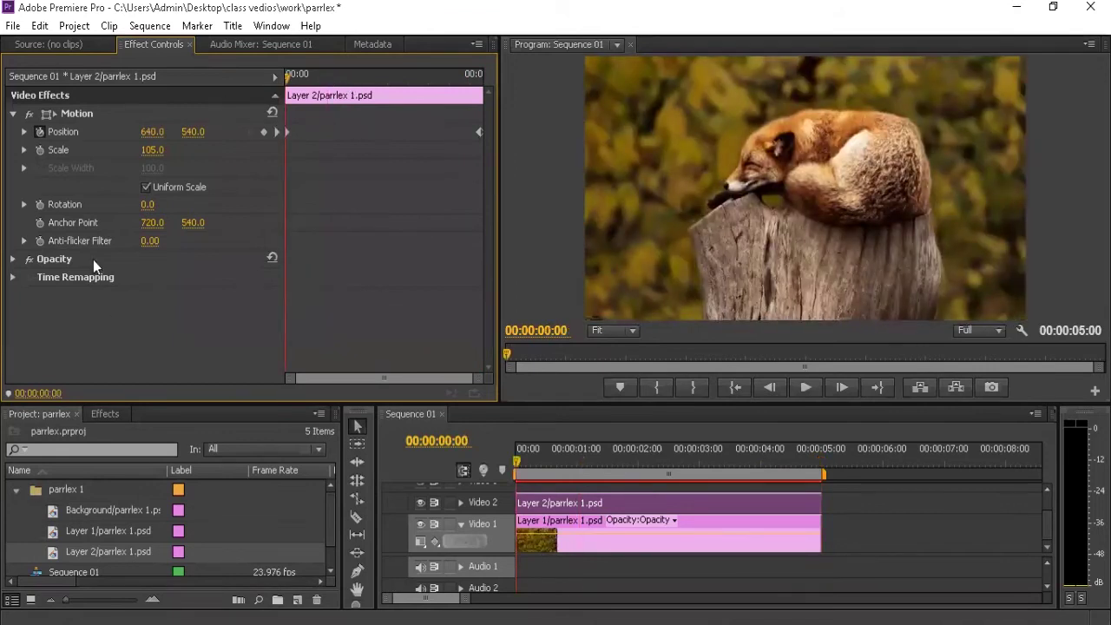
click(540, 503)
- Keyframe Layer 2's Rotation from 0° at the start to 2° at the clip's end
click(40, 206)
drag(410, 73, 480, 77)
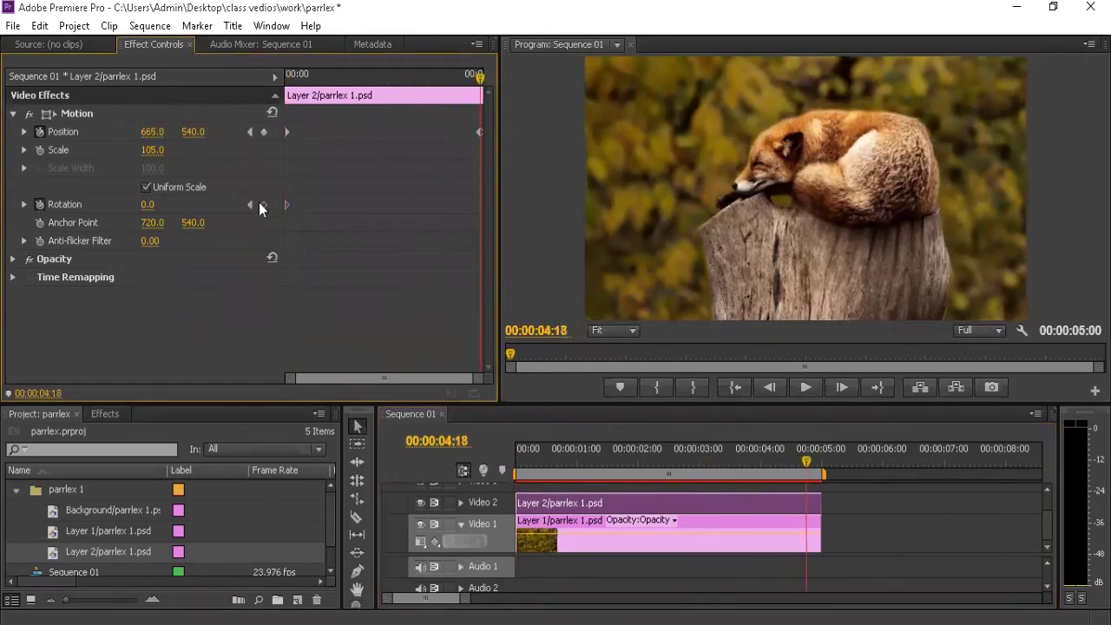
click(152, 206)
text(1)
key(Return)
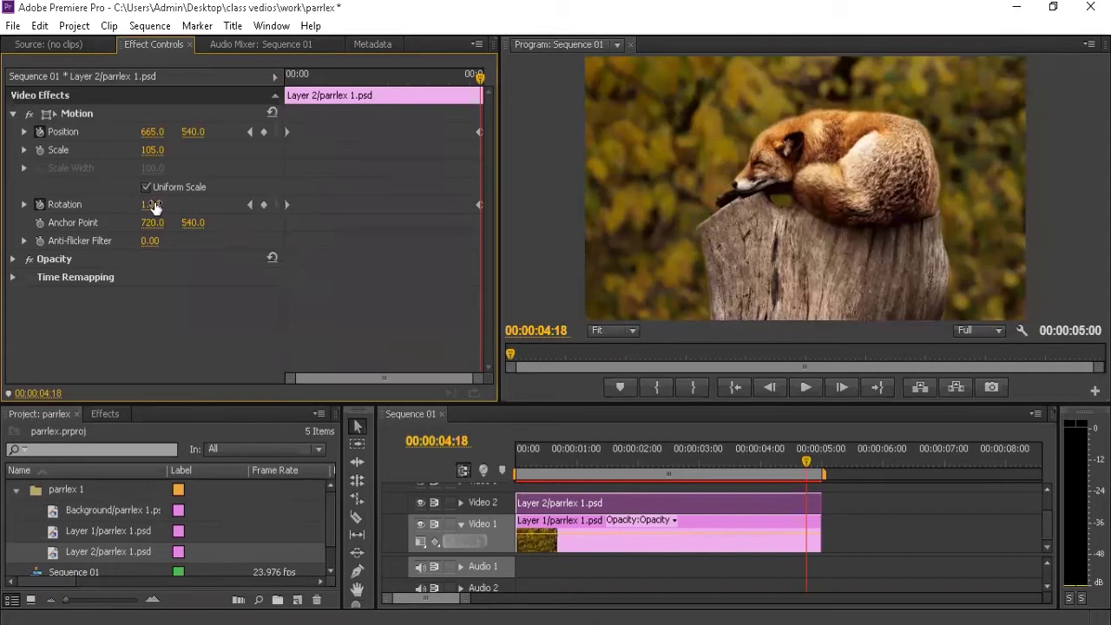
click(153, 205)
text(2)
key(Return)
- Play back the slide-and-rotate animation from the start, then select both layer clips
drag(376, 93, 288, 93)
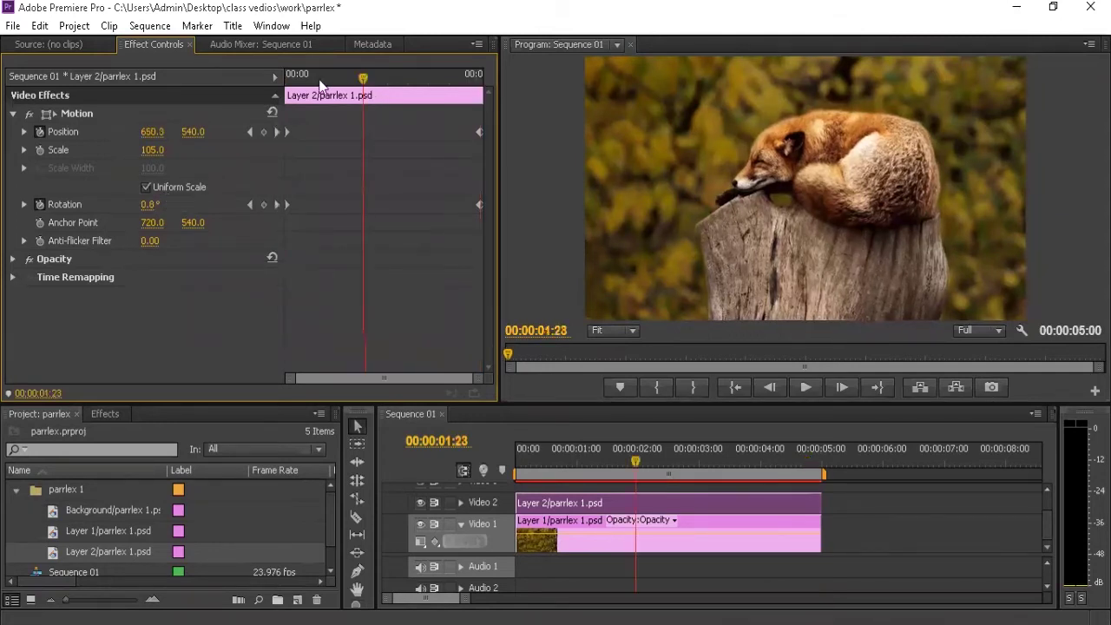
key(space)
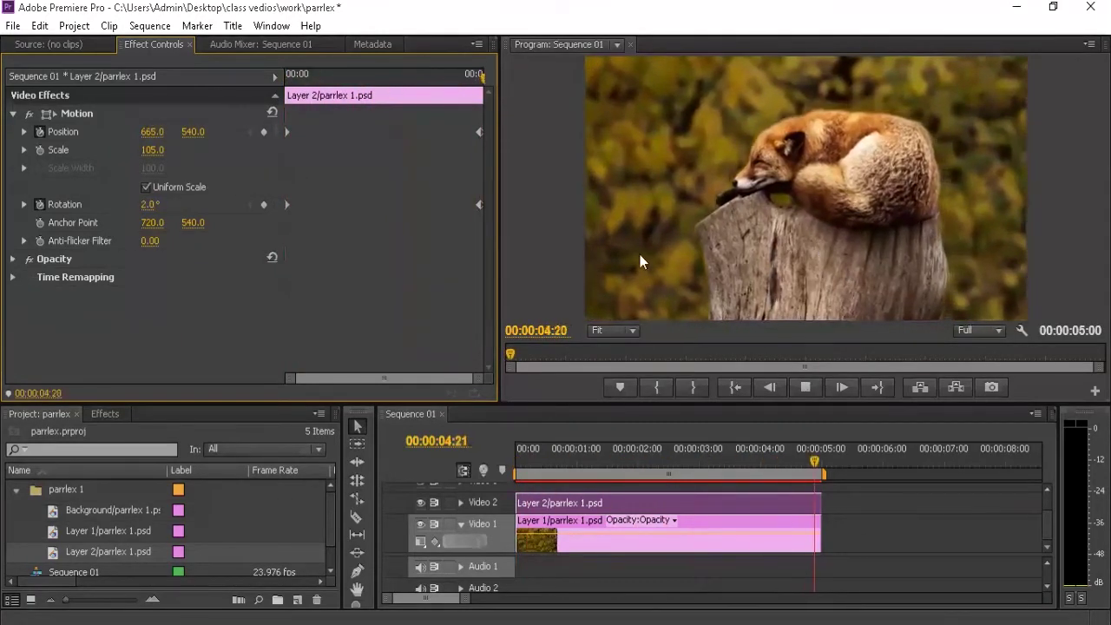
key(Home)
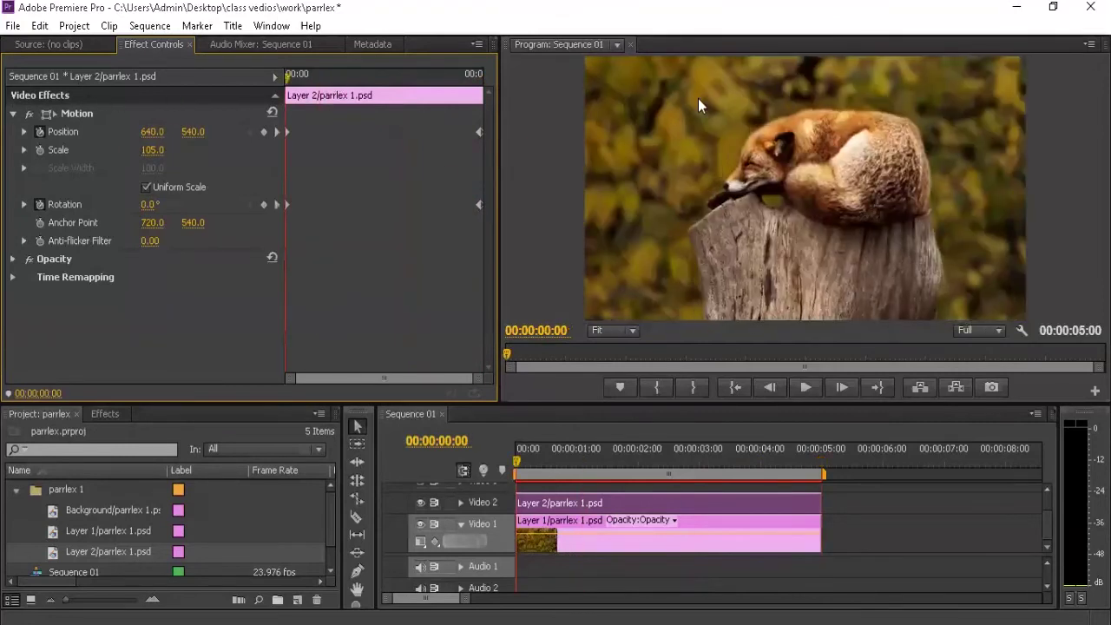
key(space)
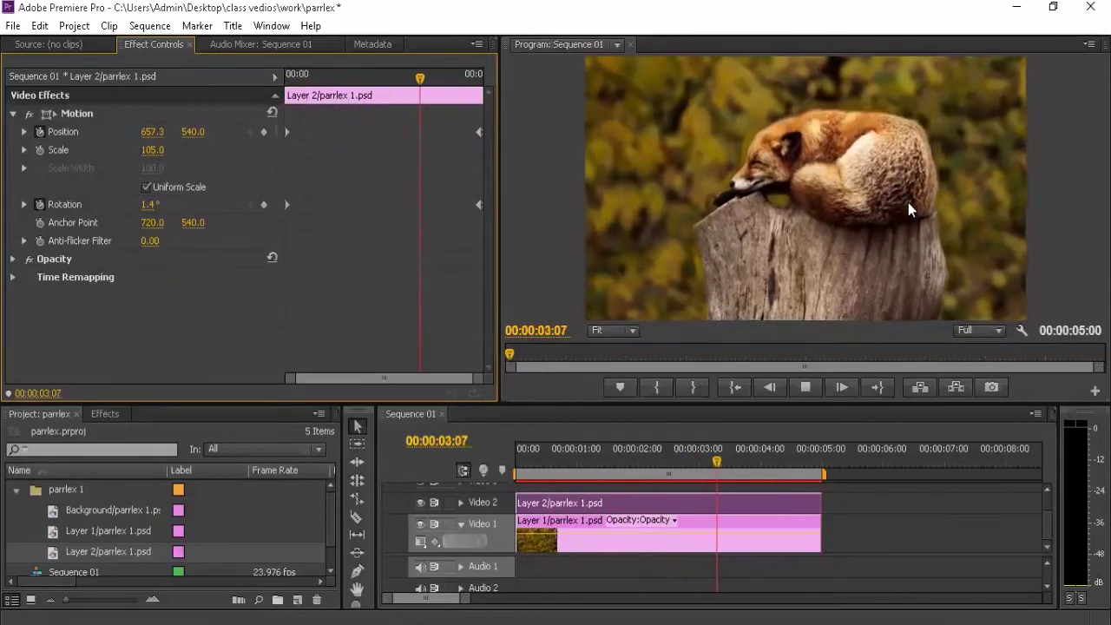
click(359, 78)
key(Home)
key(space)
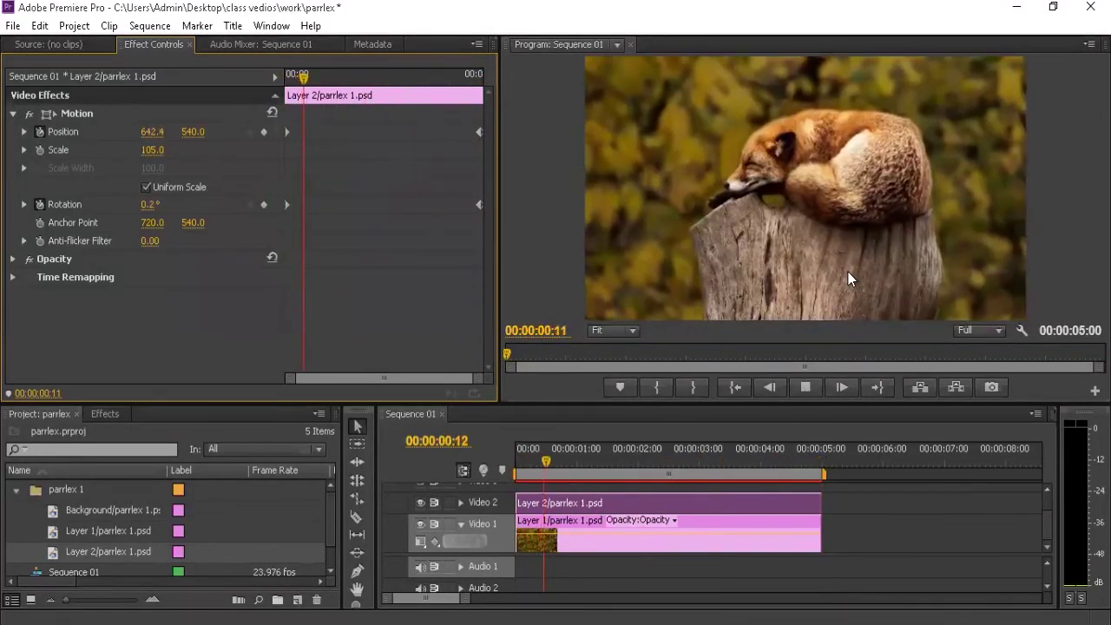
key(space)
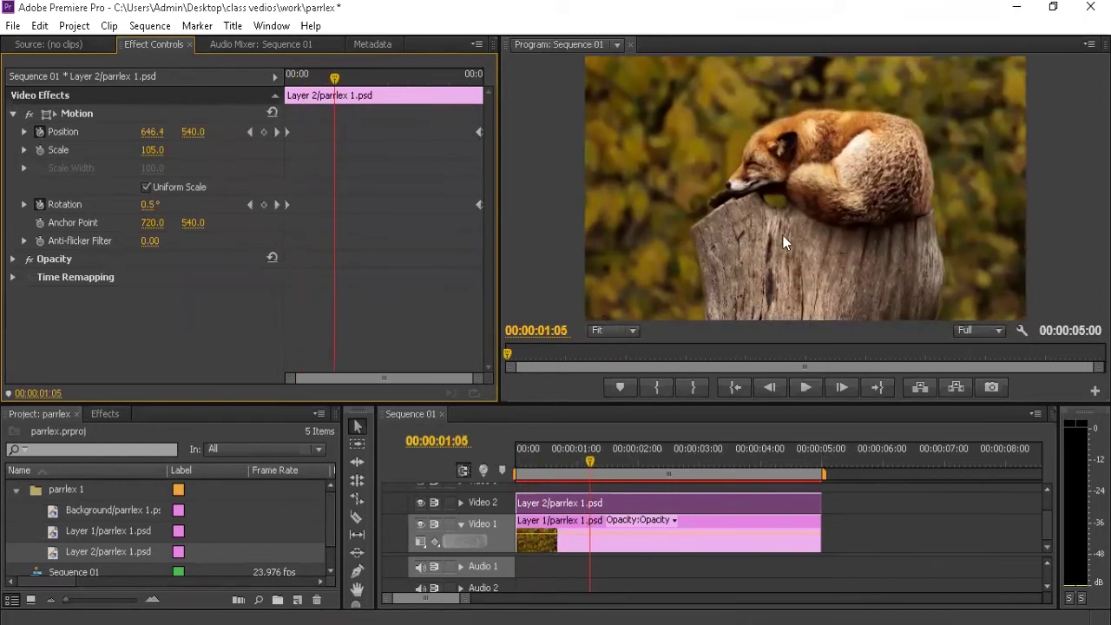
drag(895, 538, 686, 500)
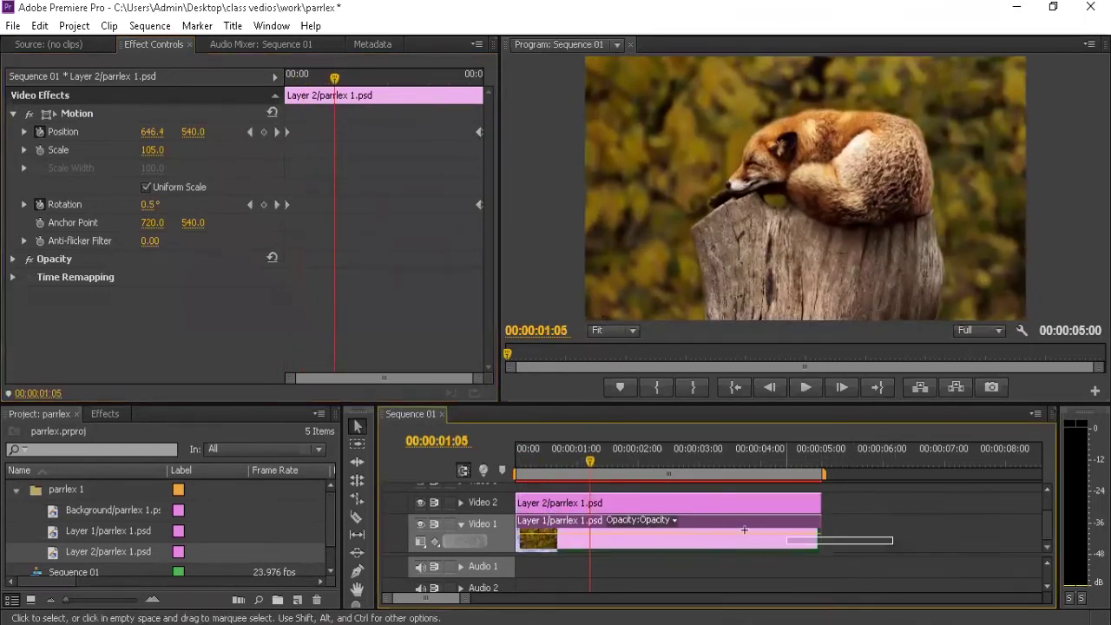
- Nest the two selected layer clips into Nested Sequence 01
right_click(687, 500)
click(751, 306)
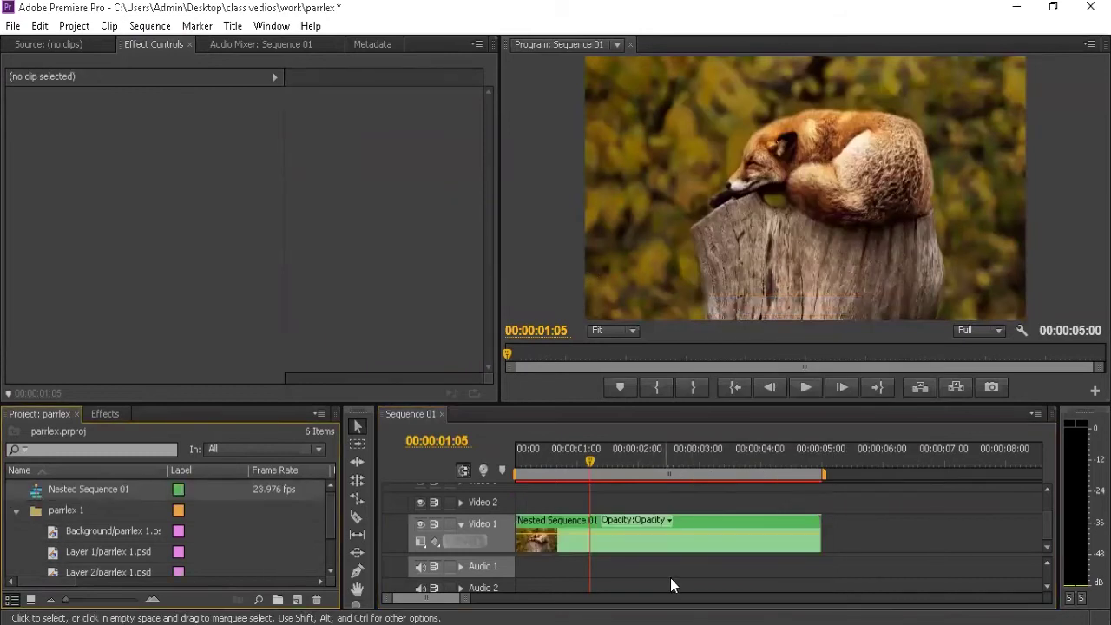
click(611, 540)
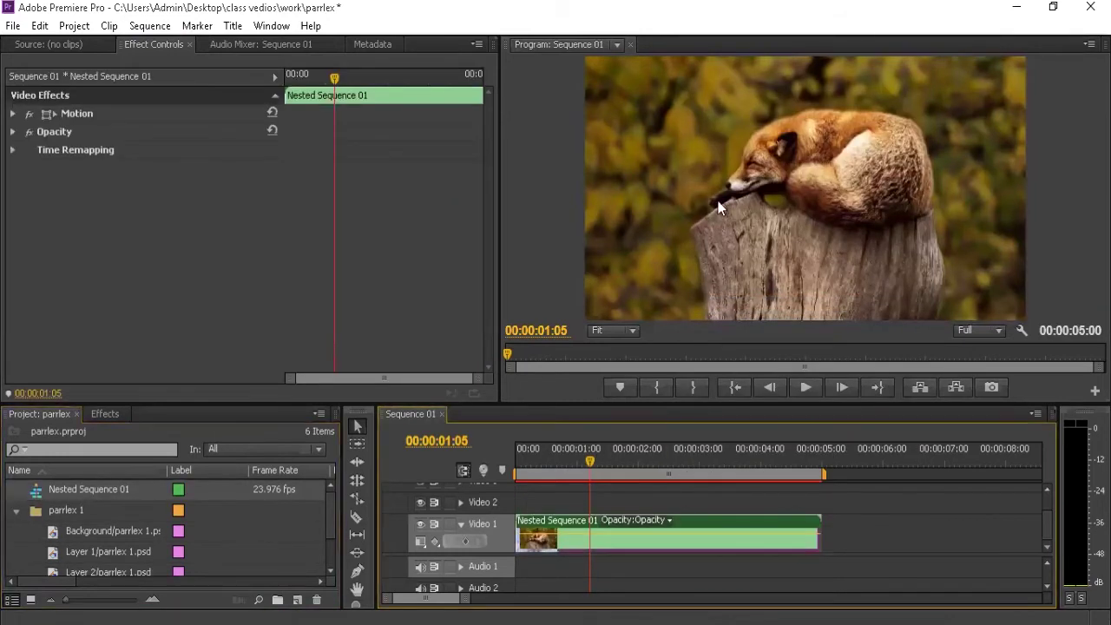
- Keyframe the nested clip's Scale from 100 at the start to 109 near the end, and play it
click(13, 114)
drag(152, 149, 325, 124)
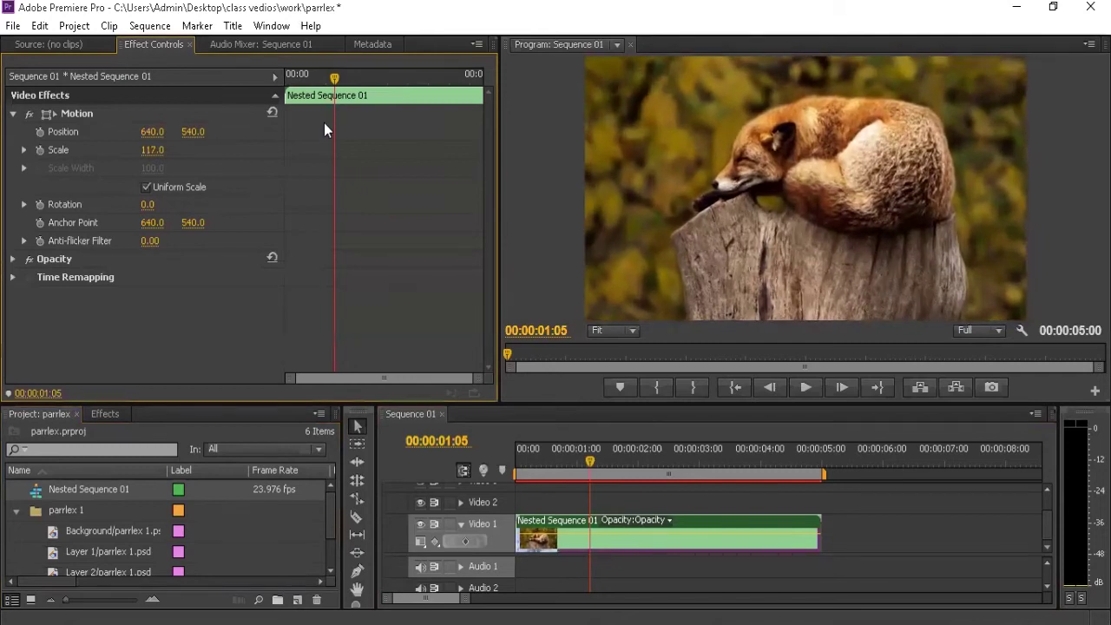
drag(331, 81, 311, 100)
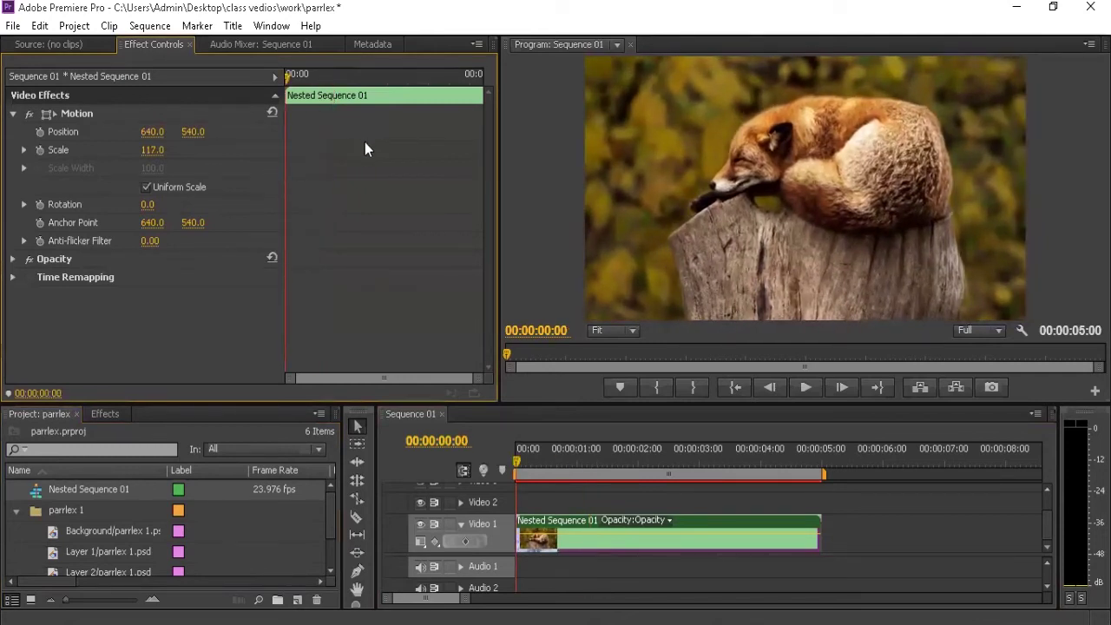
click(272, 112)
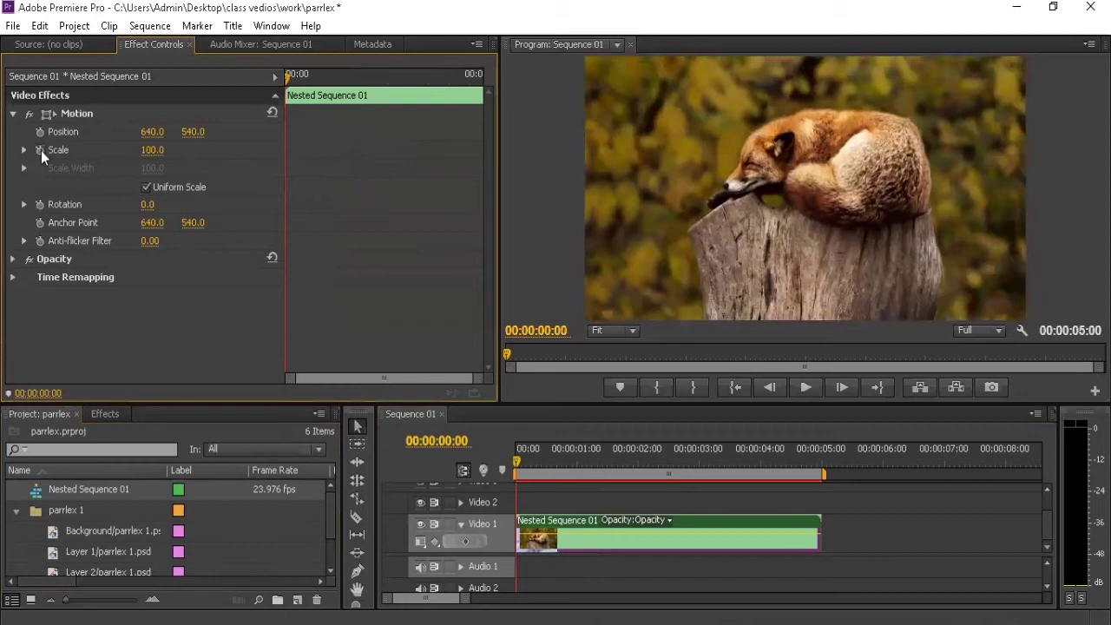
drag(449, 81, 482, 82)
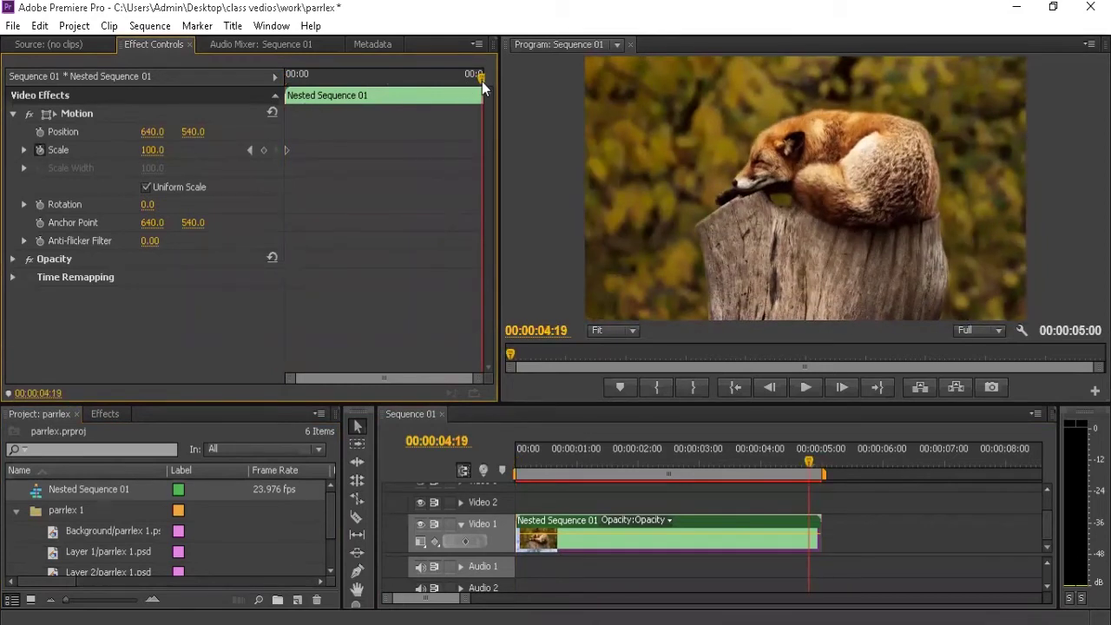
drag(152, 150, 165, 150)
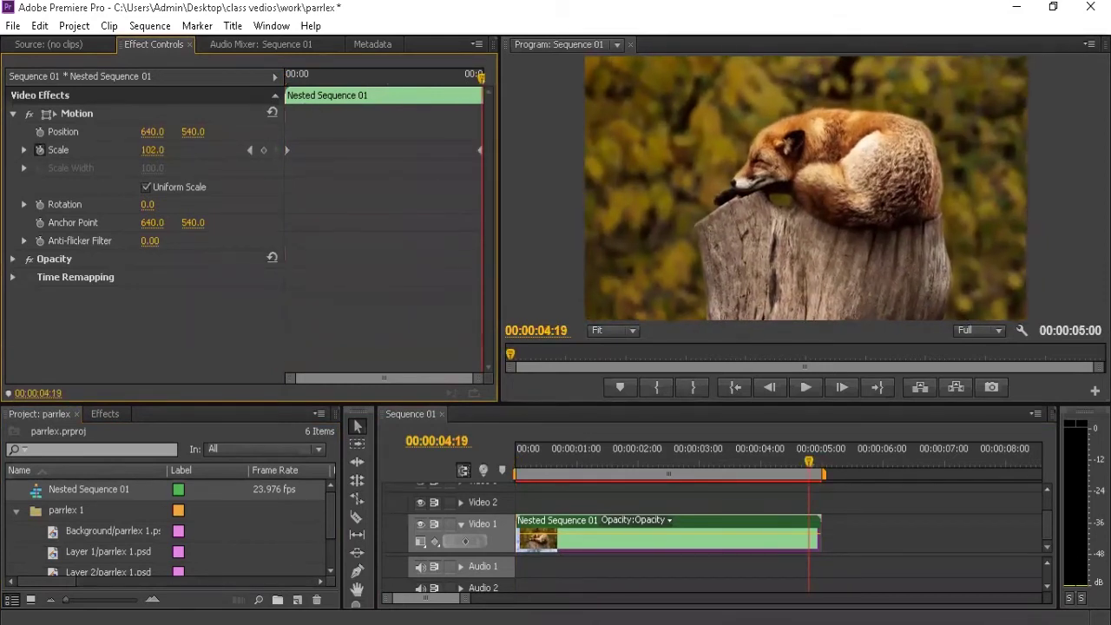
key(Home)
key(space)
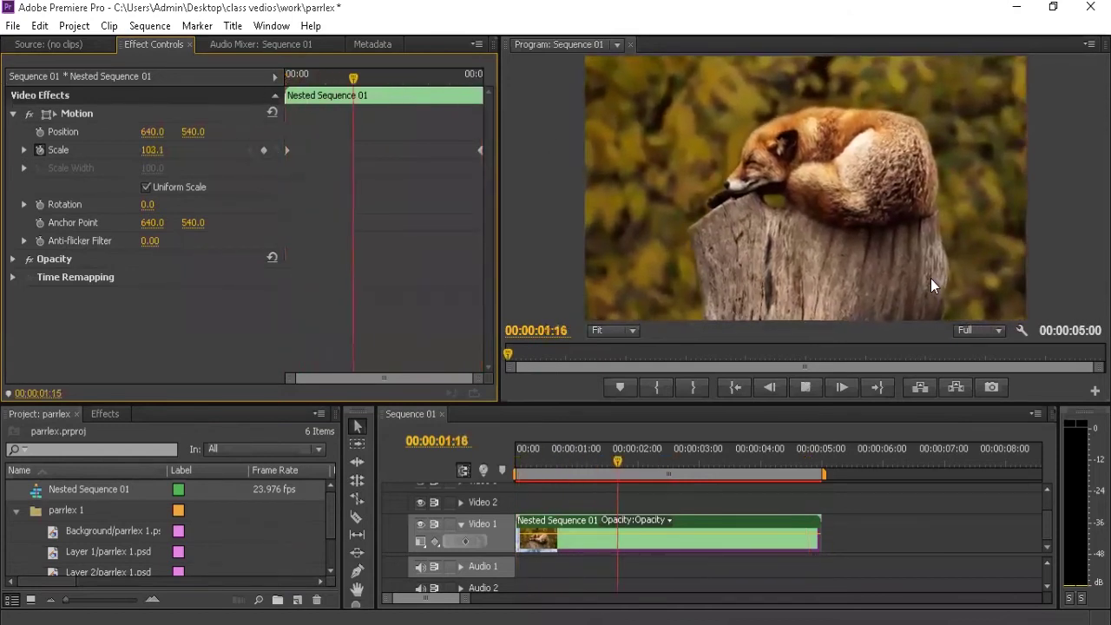
key(grave)
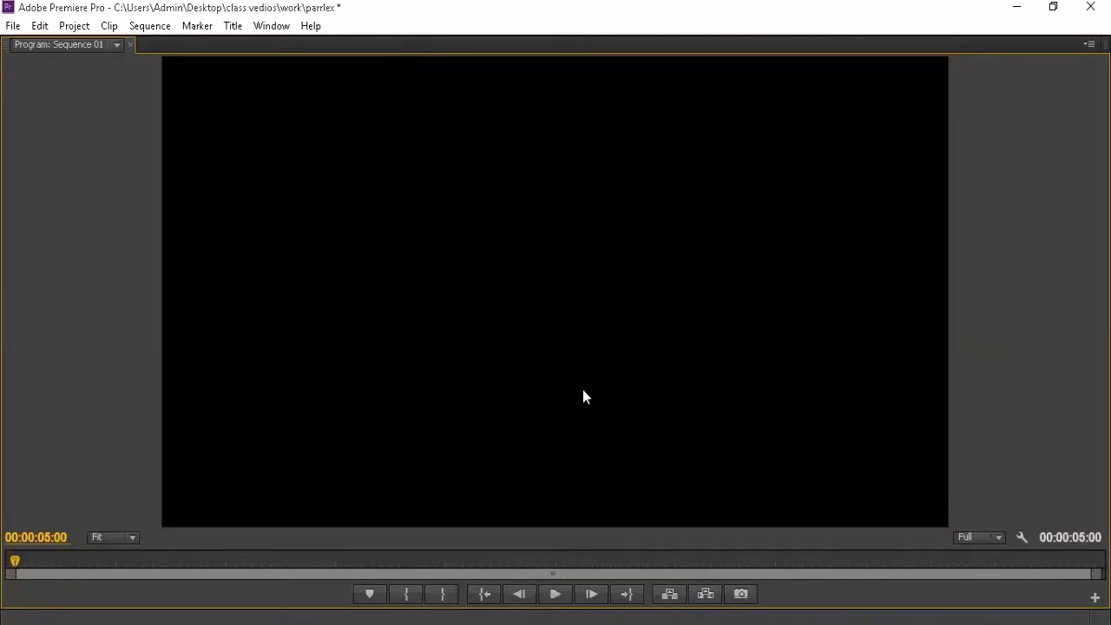
- Play the nested fox zoom full-size from the start, then restore the layout and step one frame
click(5, 562)
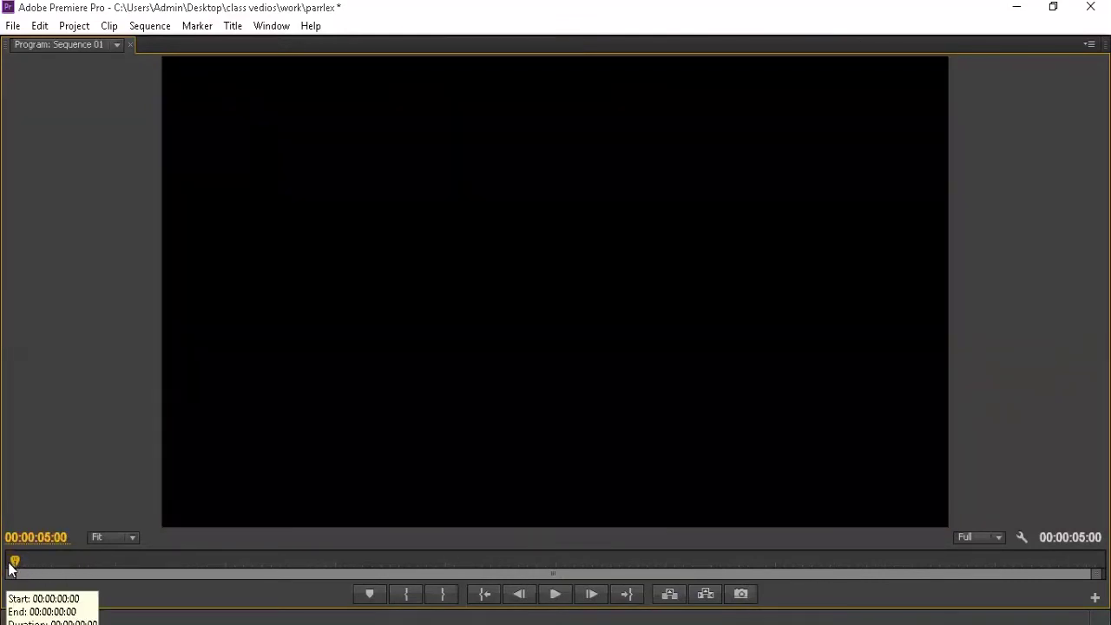
key(space)
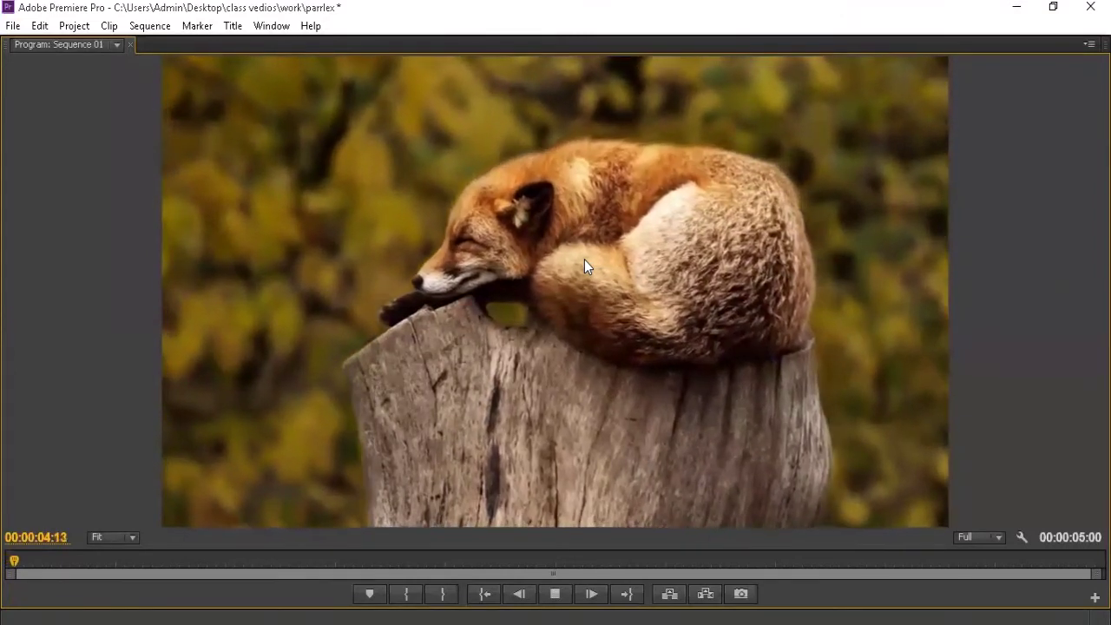
key(grave)
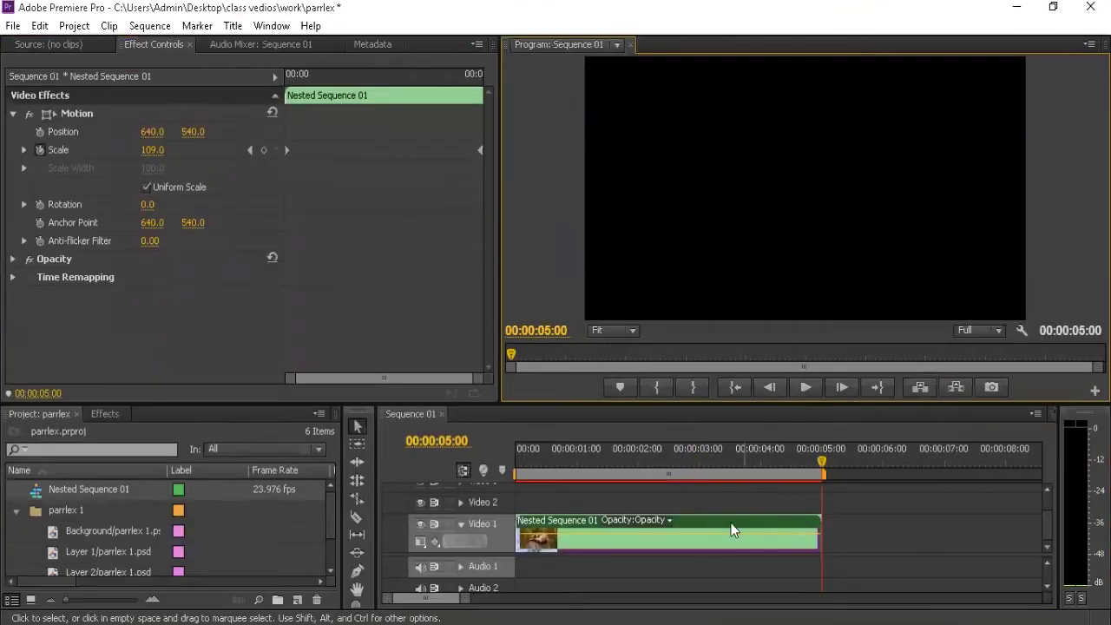
click(536, 452)
key(Right)
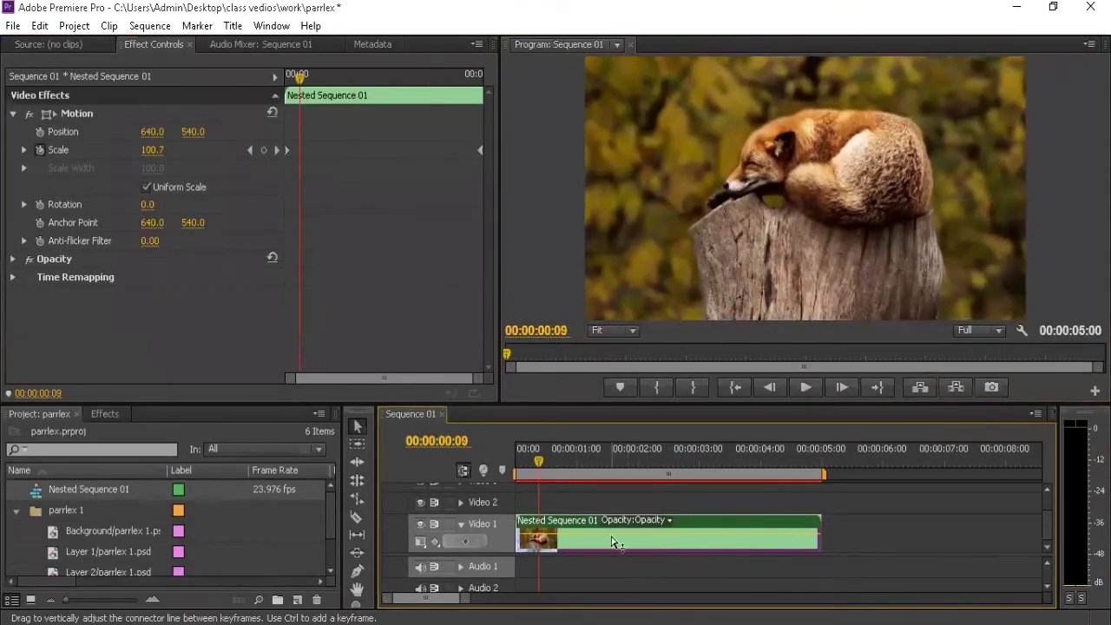
- Open Nested Sequence 01, enlarge its timeline, and lift Layer 2 onto a new Video 3 track
double_click(613, 540)
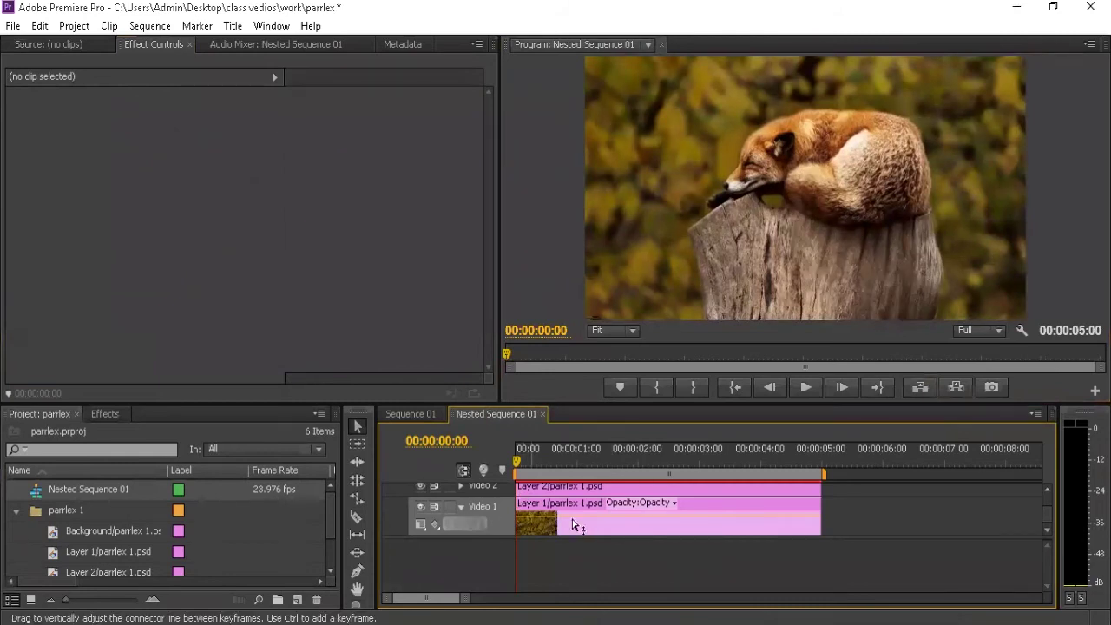
mouse_move(595, 404)
mouse_down()
mouse_move(595, 368)
mouse_move(595, 392)
mouse_up()
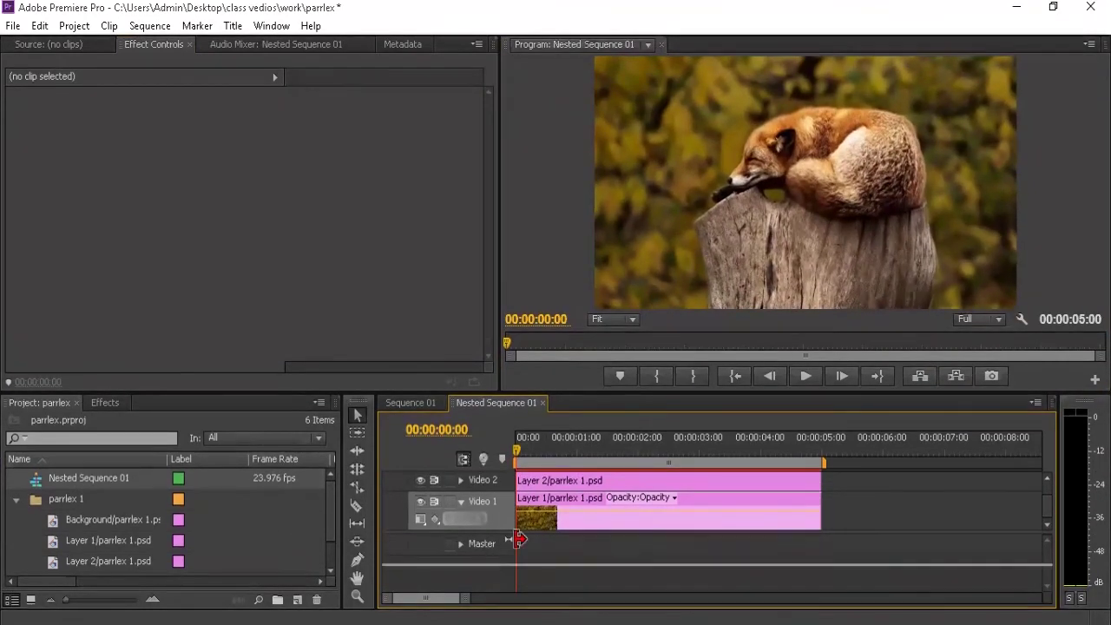
scroll(521, 526, up, 2)
click(539, 514)
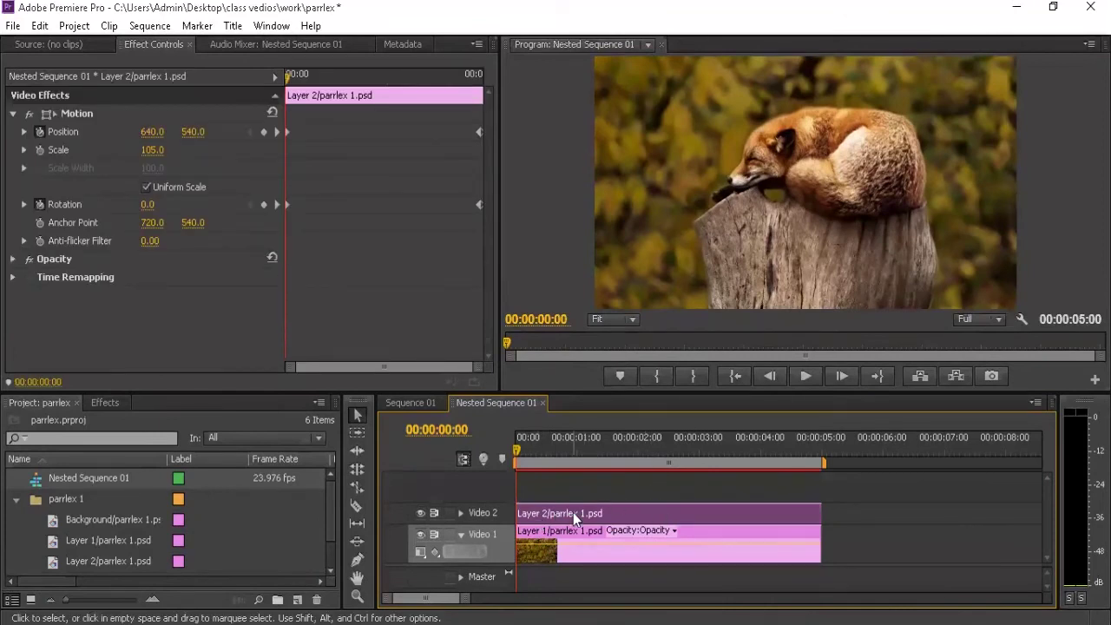
drag(573, 513, 573, 491)
click(534, 512)
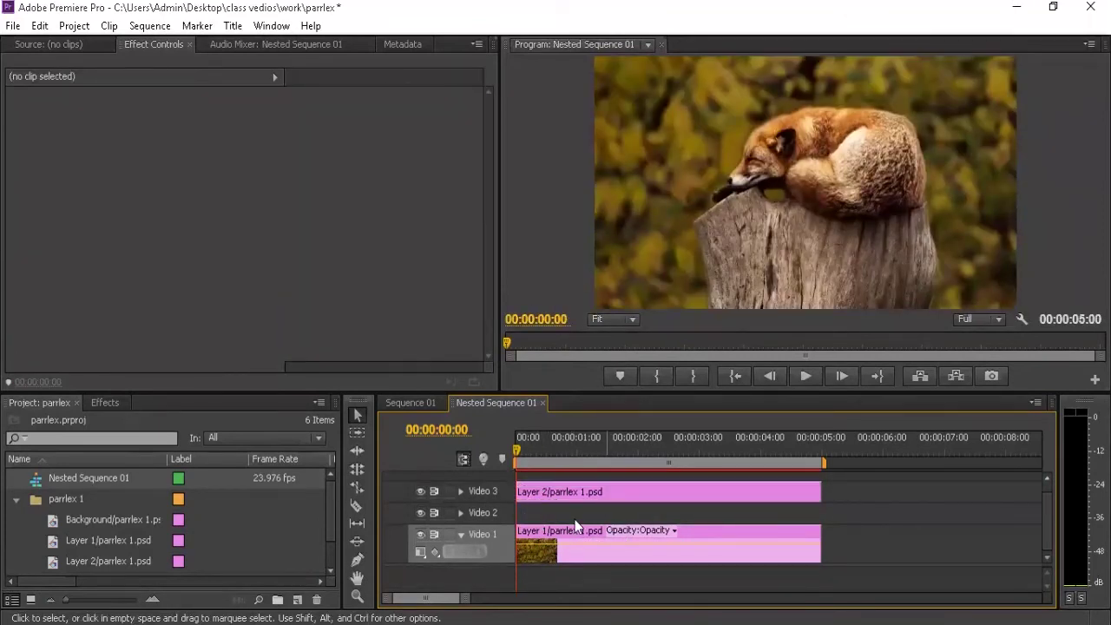
click(102, 403)
- Create a new Default Still title and type the text FOX
click(232, 25)
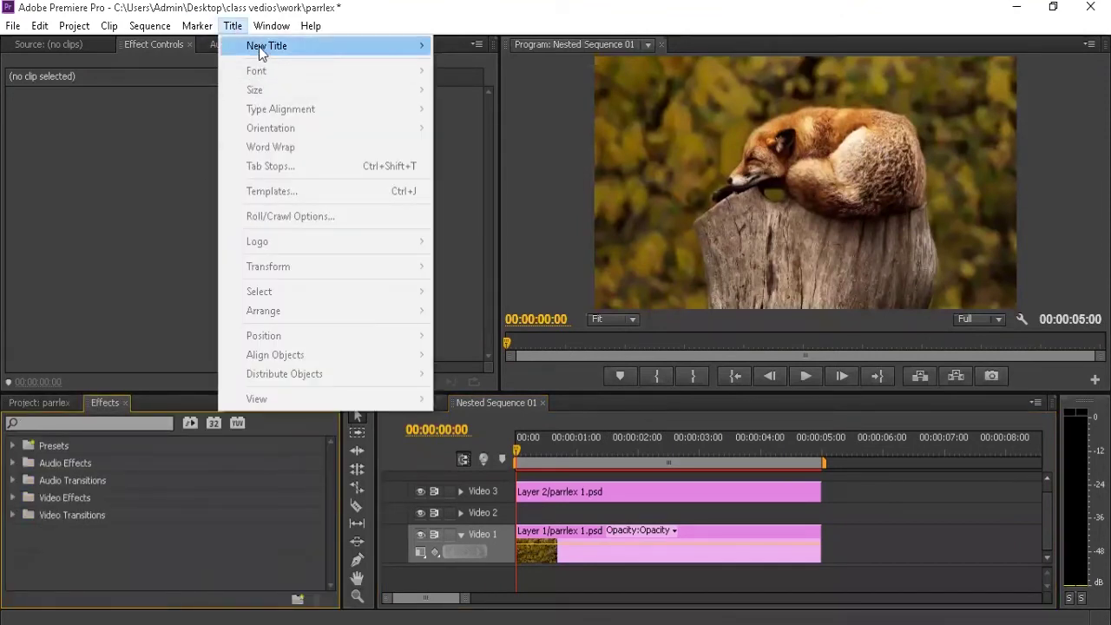
mouse_move(259, 50)
click(530, 50)
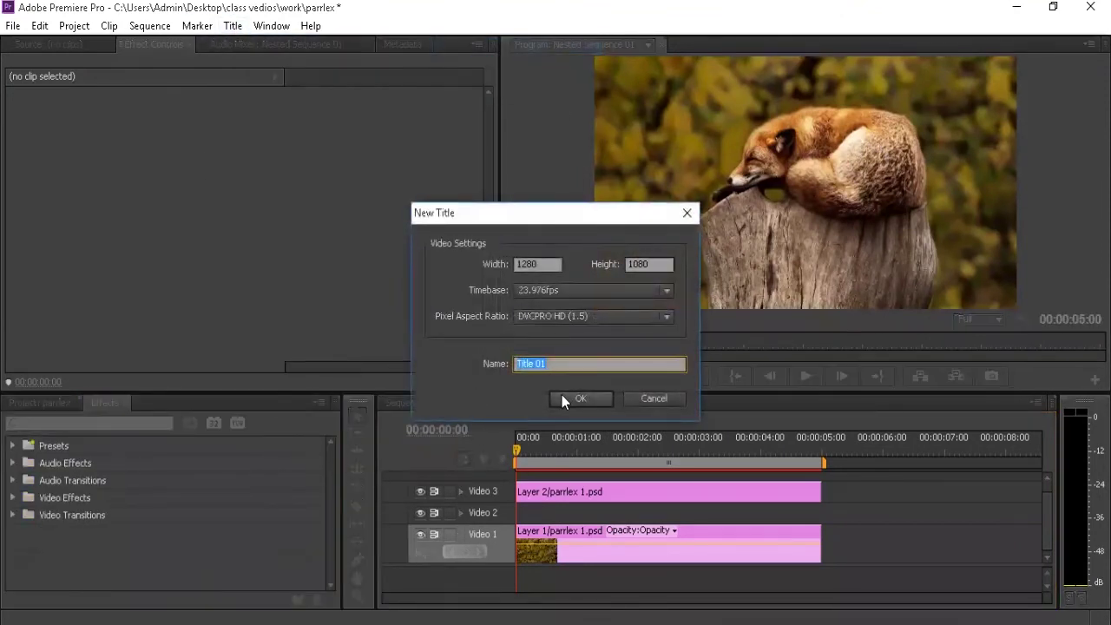
click(562, 398)
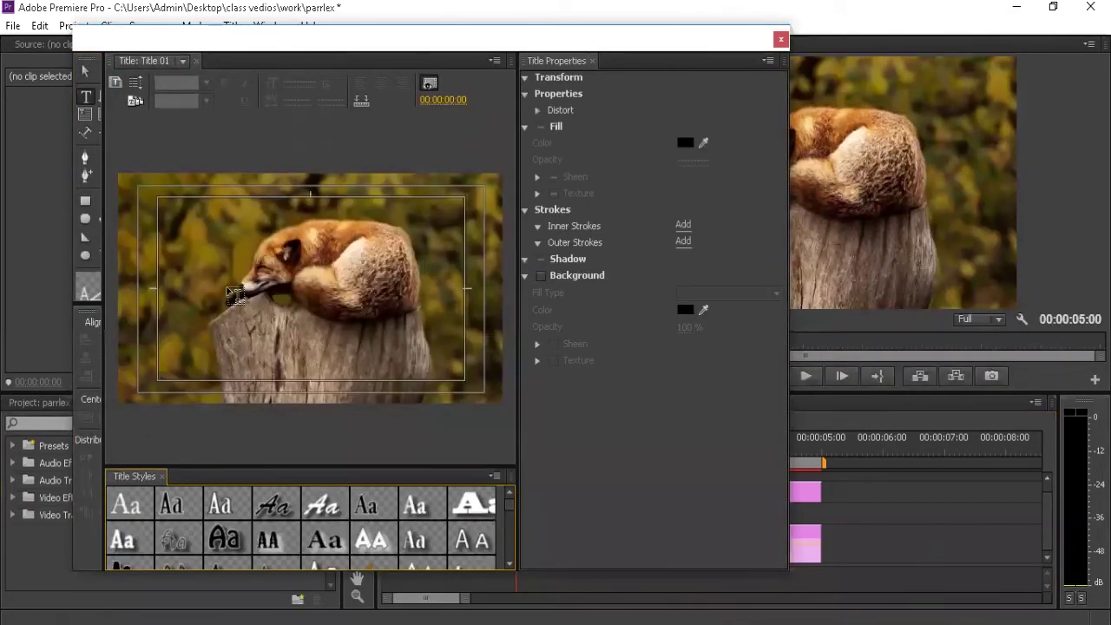
click(234, 295)
text(FOX)
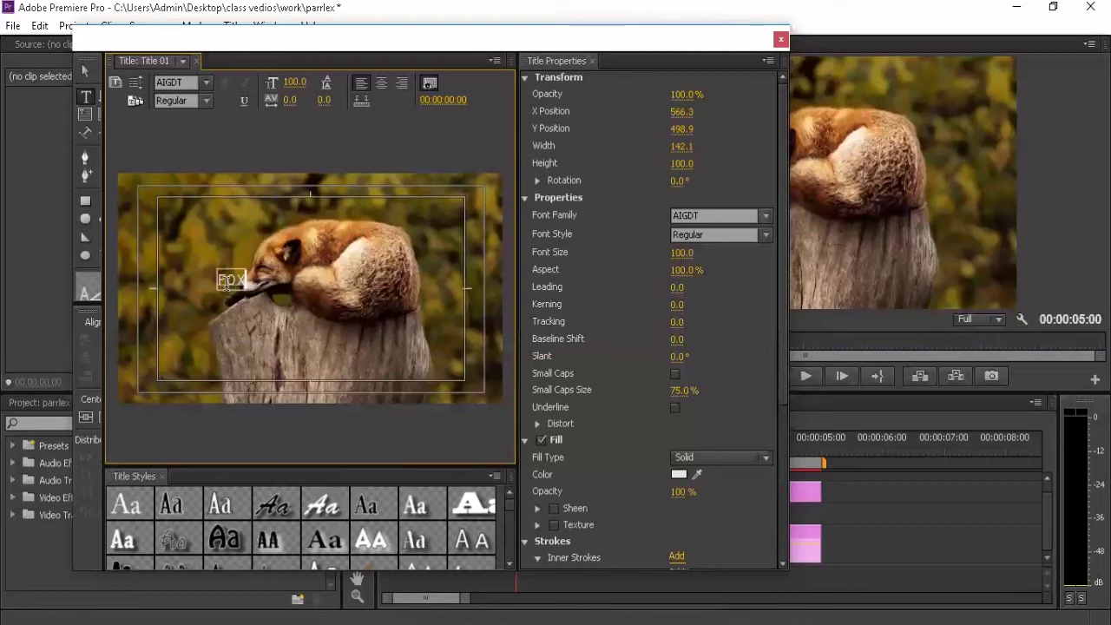
- Set FOX to Arial Black at size 558 and move it to the top of the frame
click(765, 236)
click(763, 218)
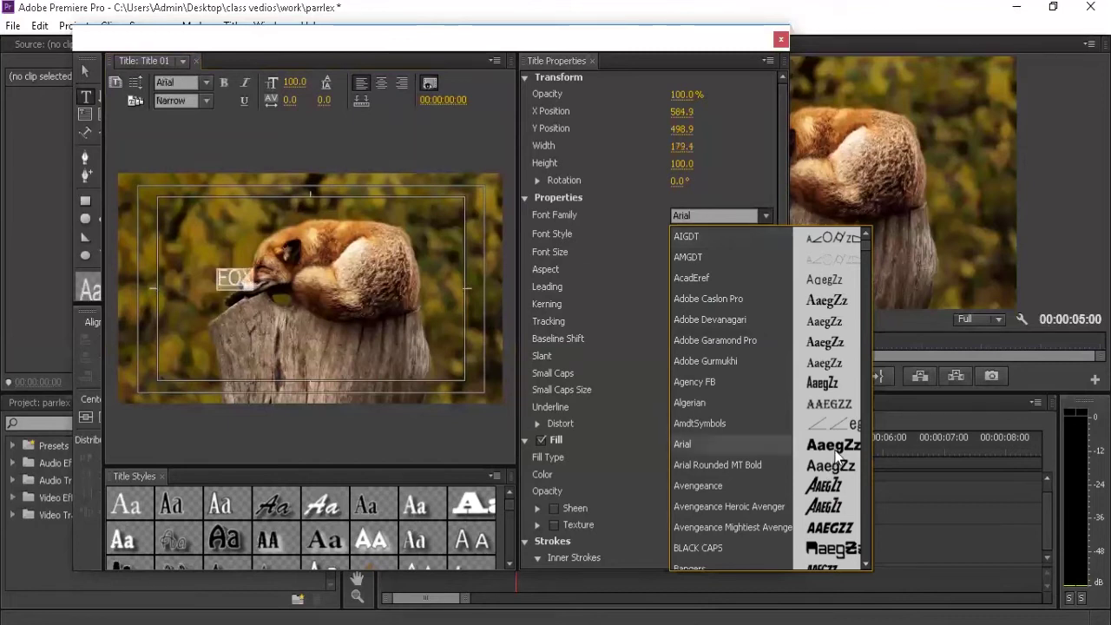
click(571, 219)
click(766, 235)
click(735, 257)
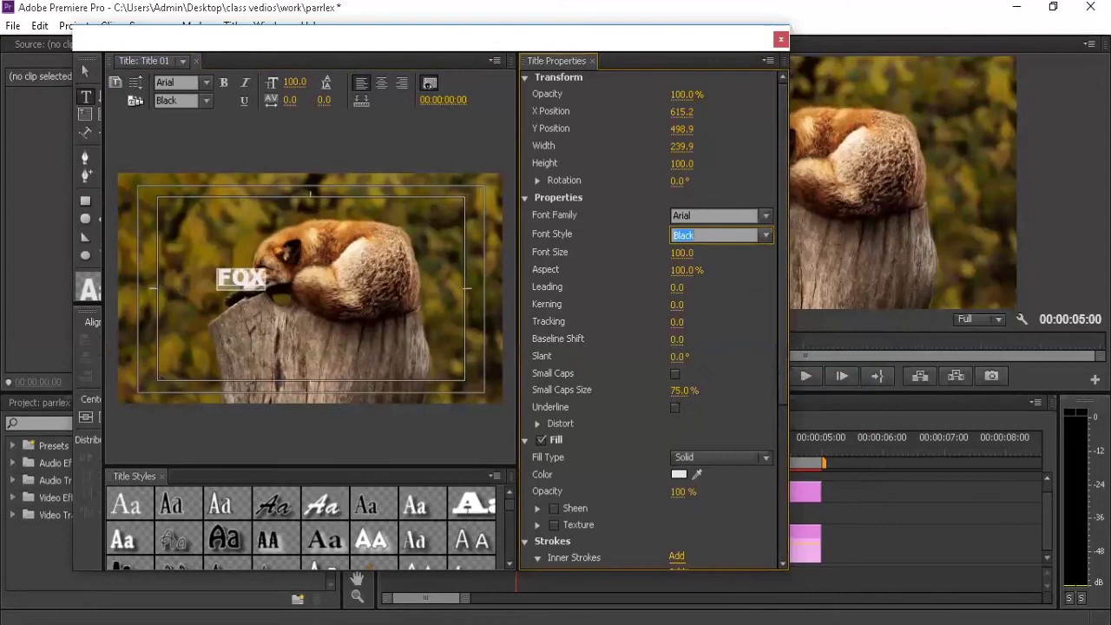
drag(681, 252, 764, 252)
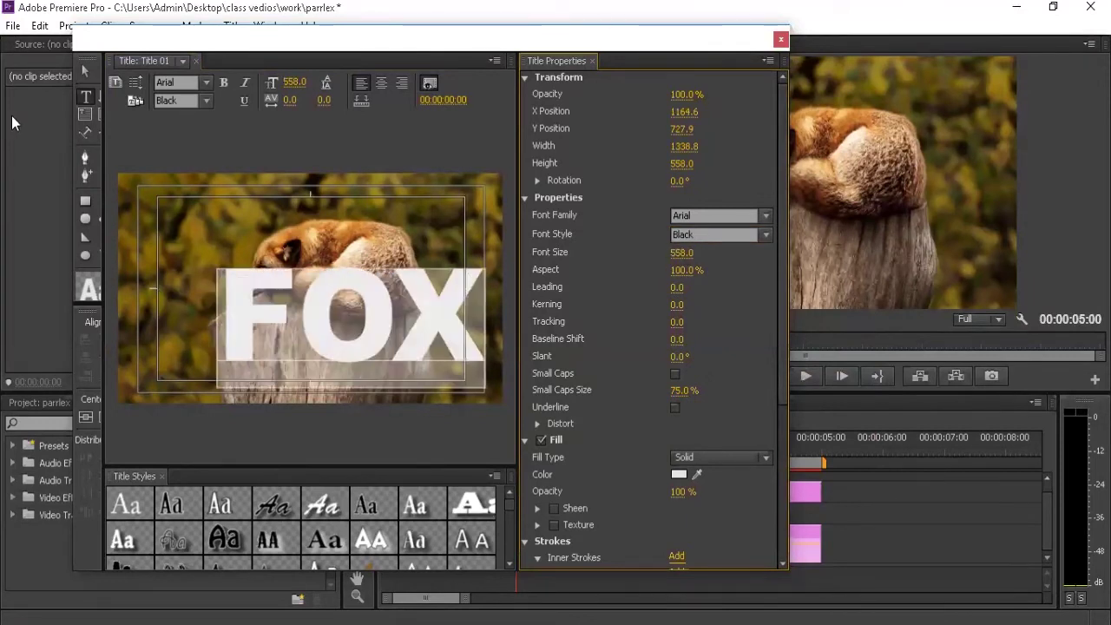
click(86, 74)
drag(324, 288, 289, 209)
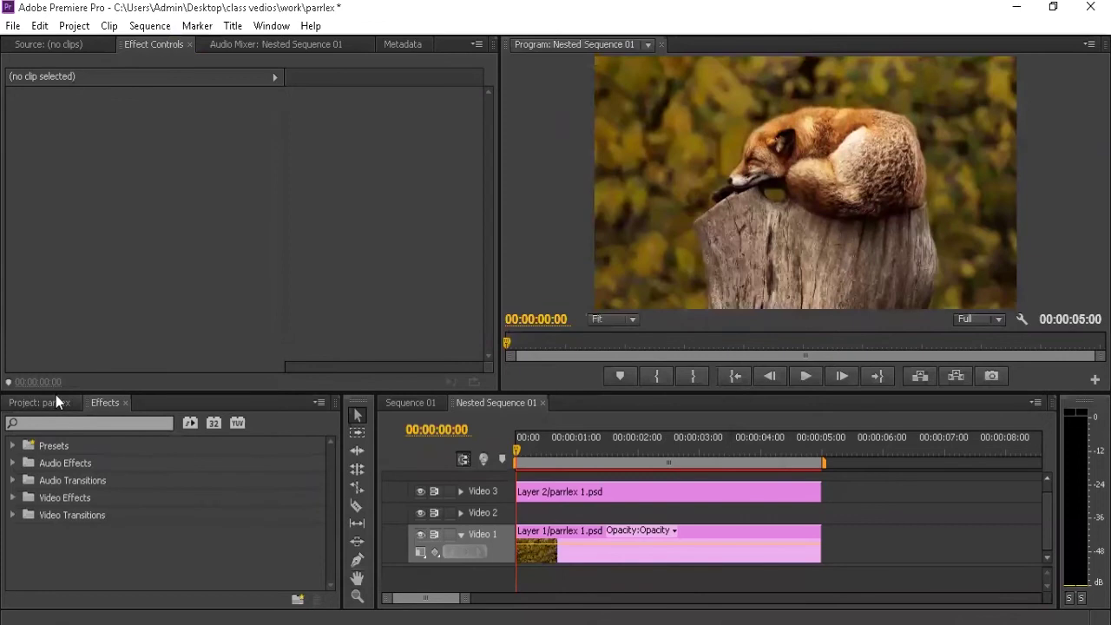
- Place Title 01 on the Video 2 track and play the sequence to check it
click(55, 401)
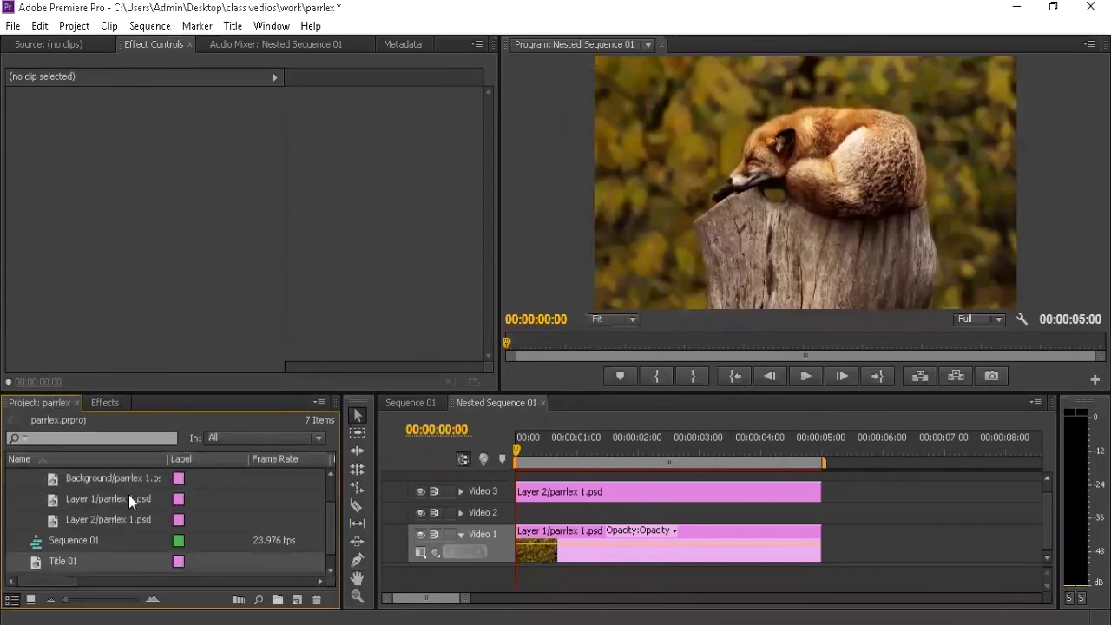
drag(72, 560, 514, 516)
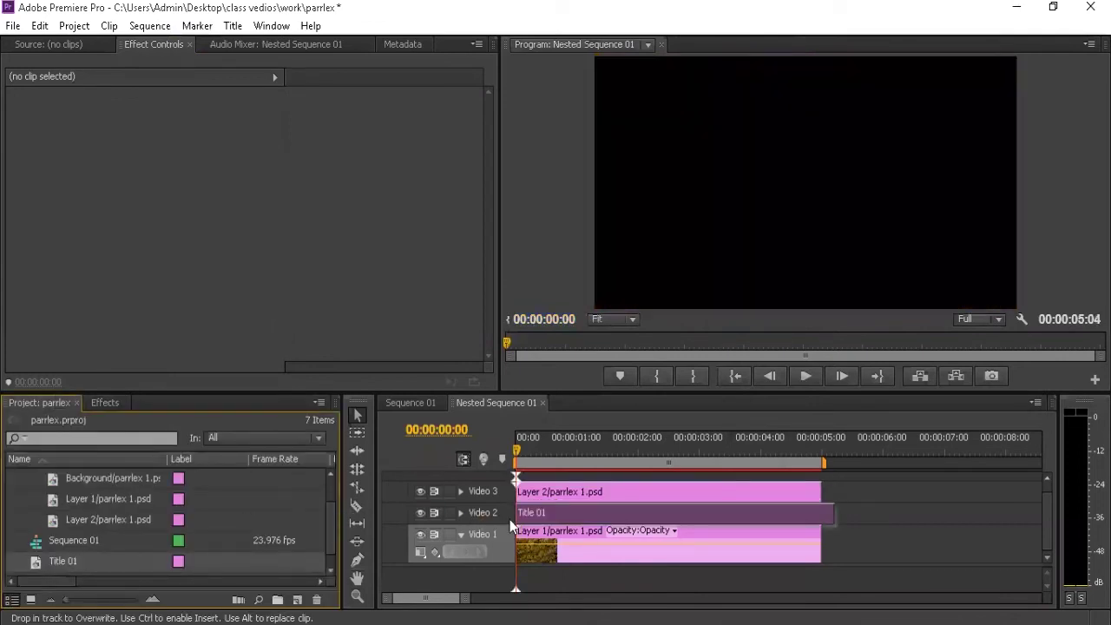
key(space)
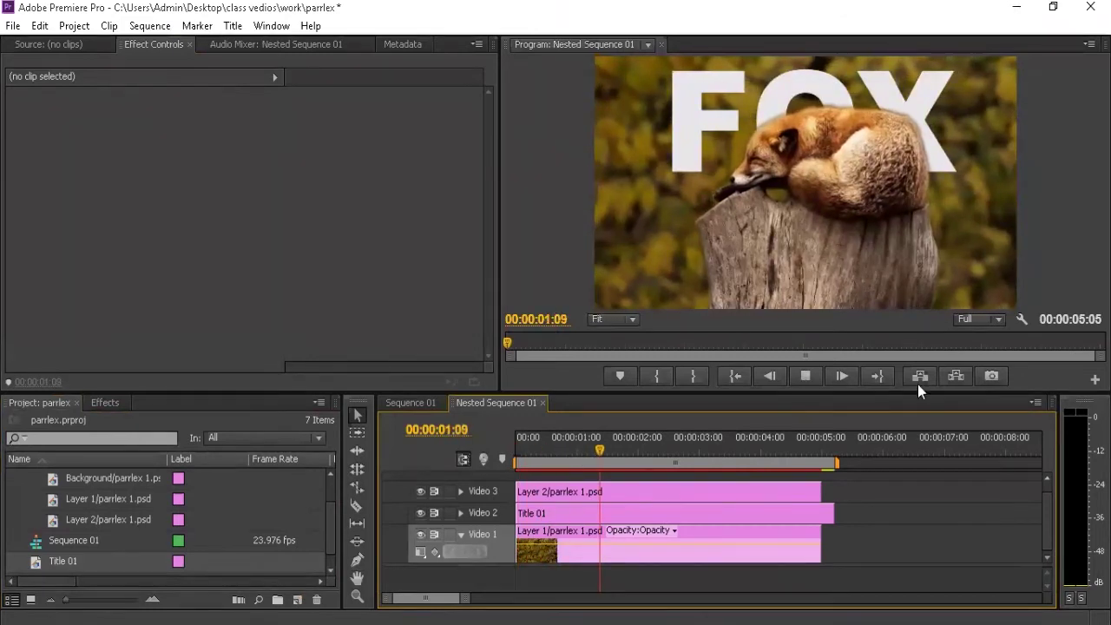
key(space)
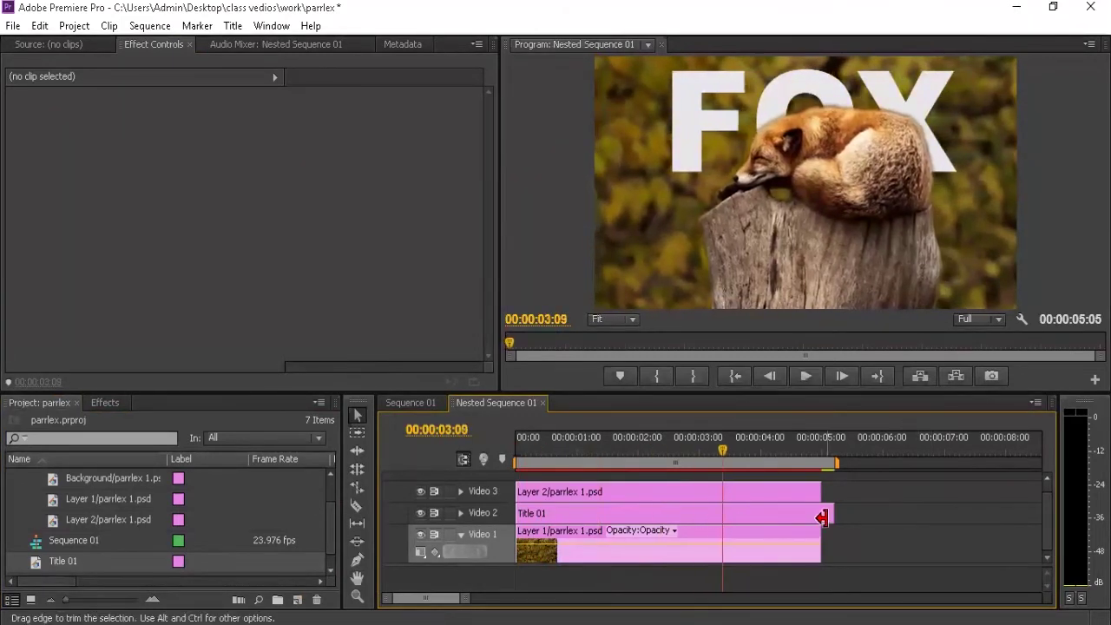
- Trim Title 01 to end at 00:00:05:00, then preview from the start with the Program Monitor maximized
drag(844, 512, 825, 513)
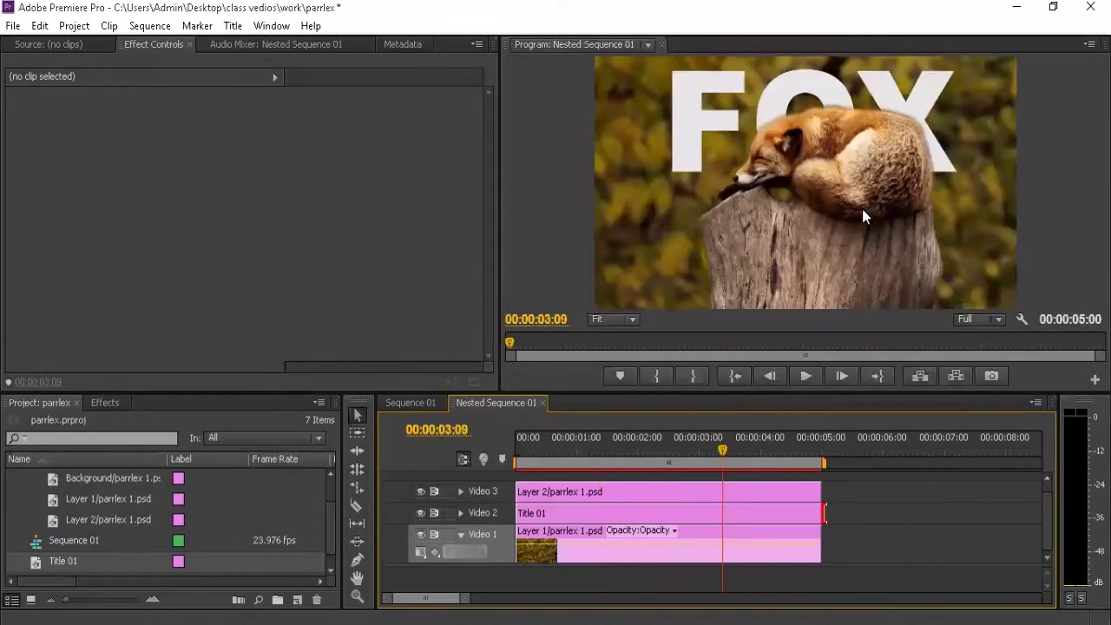
key(grave)
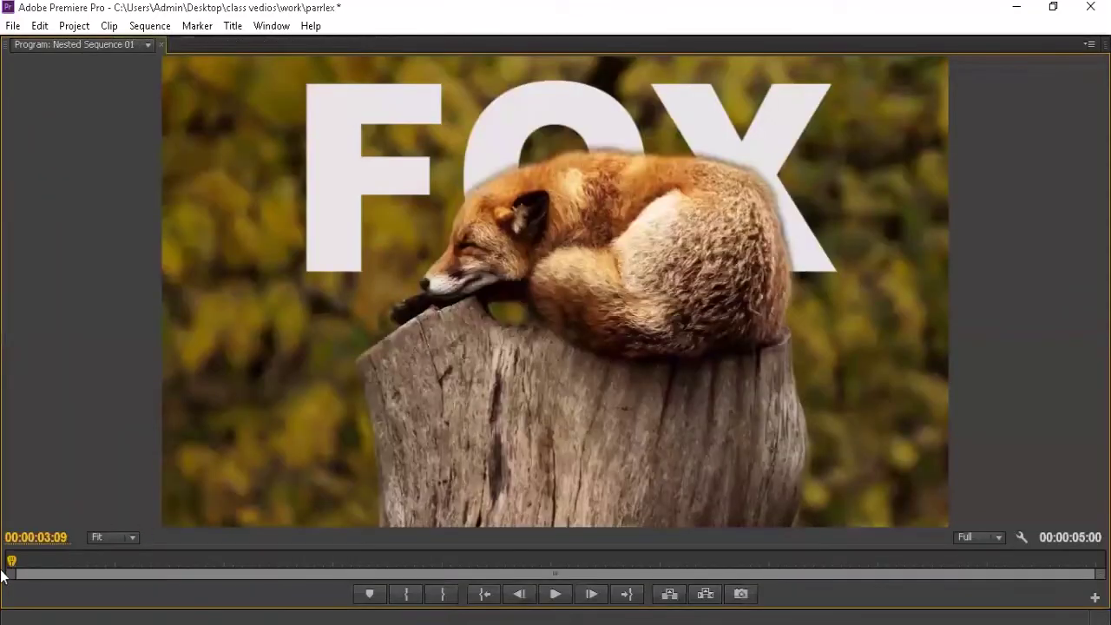
click(3, 564)
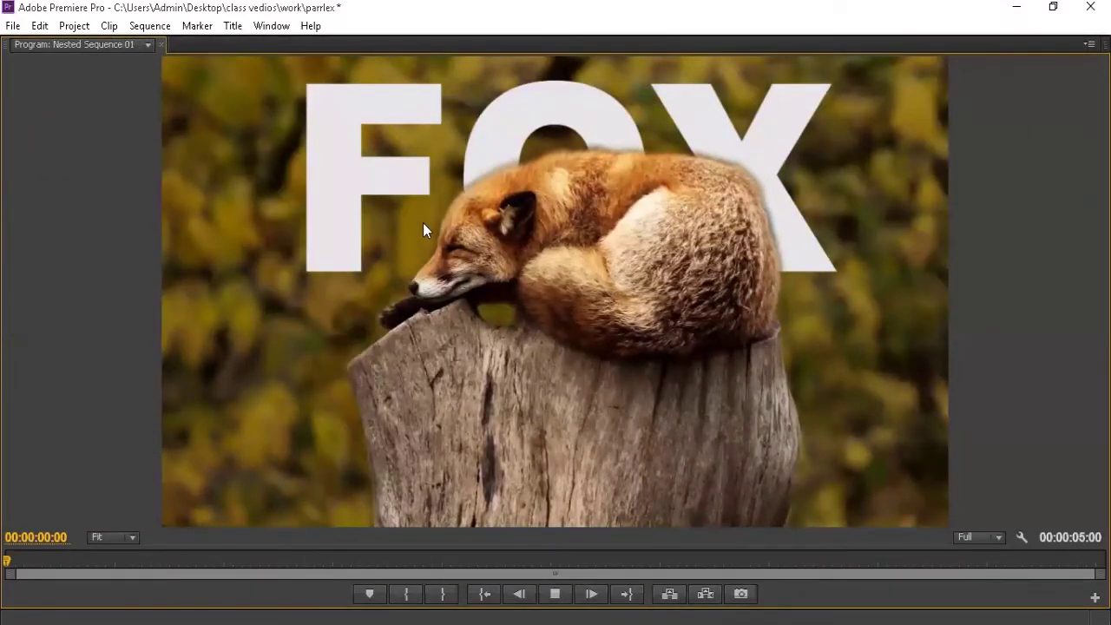
key(space)
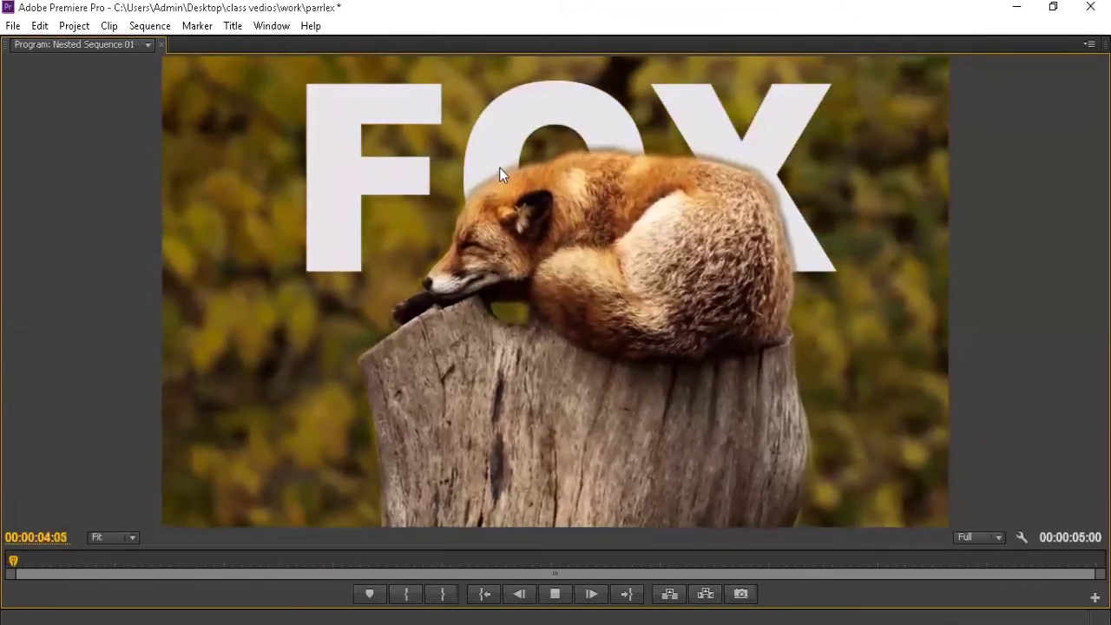
- At the sequence start, select Title 01 and turn on keyframing for its Motion properties
key(grave)
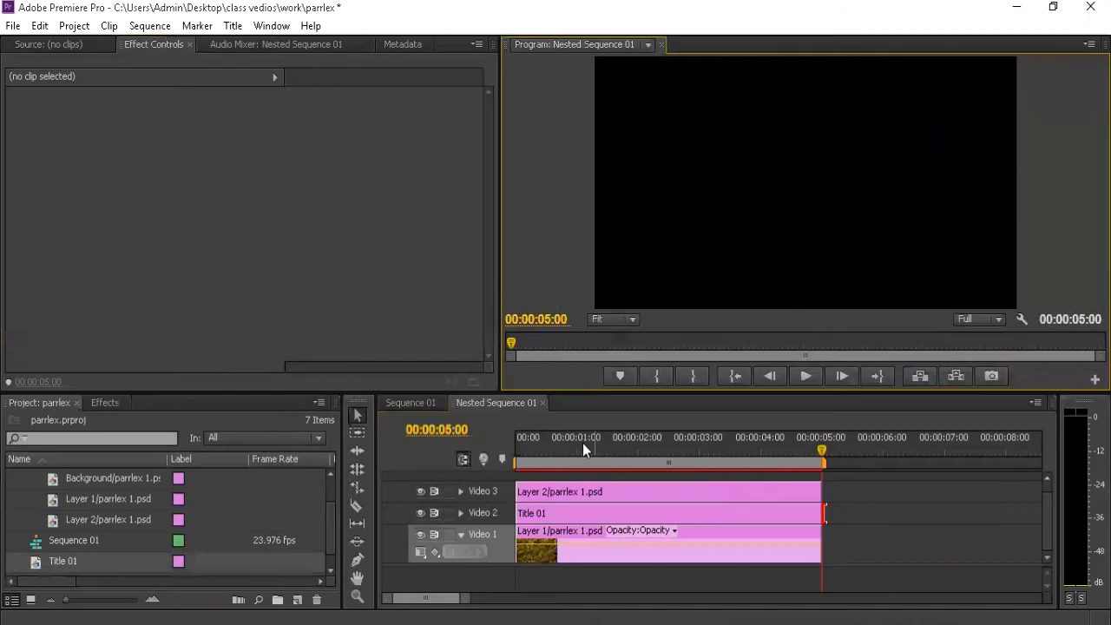
key(Home)
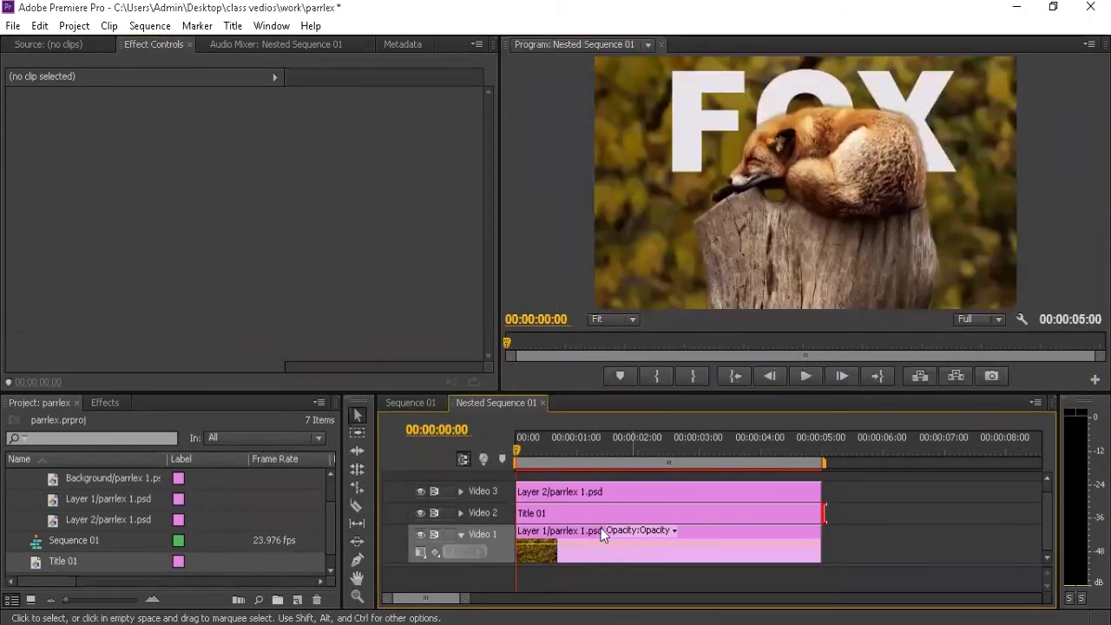
click(599, 528)
click(588, 513)
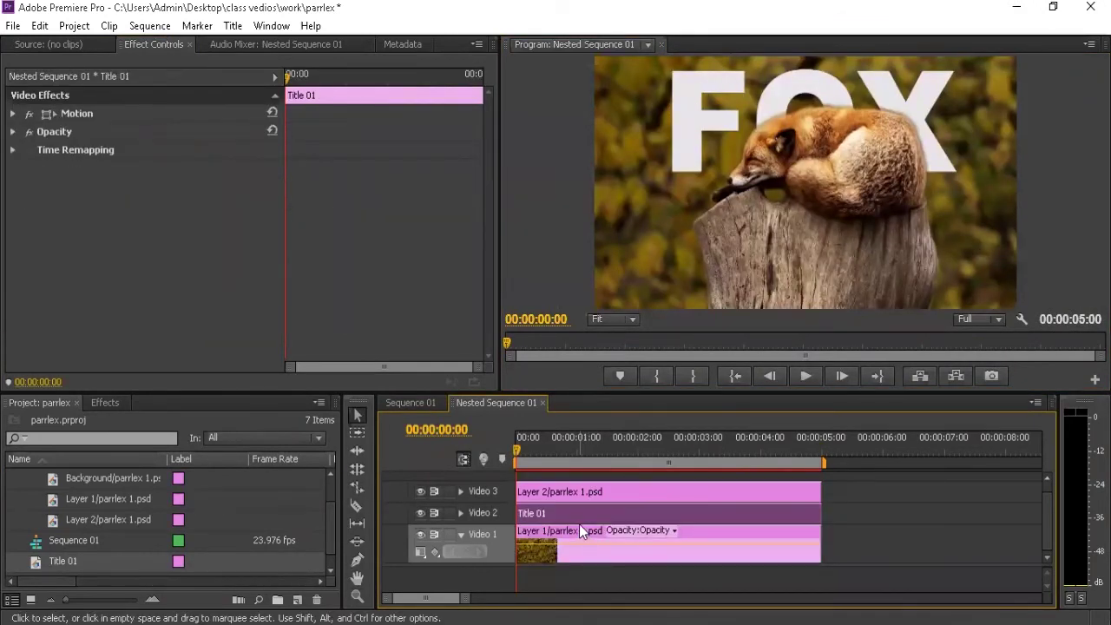
click(15, 114)
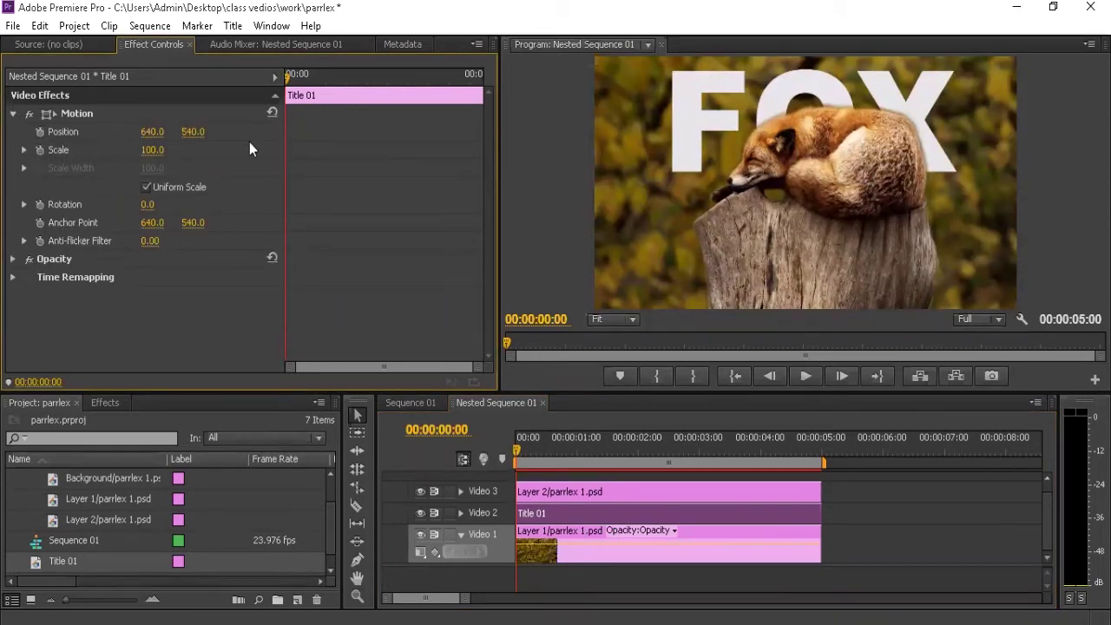
click(39, 132)
- Near 00:00:04:18, set Scale to 105 and Position X to 662, then preview full-screen
click(480, 78)
click(151, 150)
text(105)
key(Return)
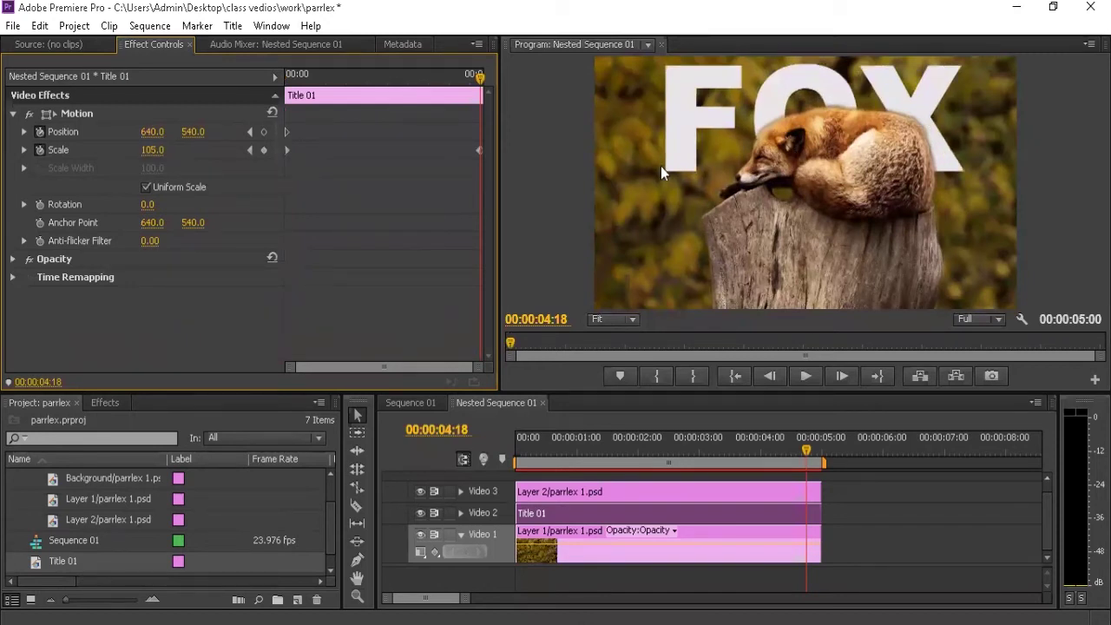
drag(152, 132, 171, 132)
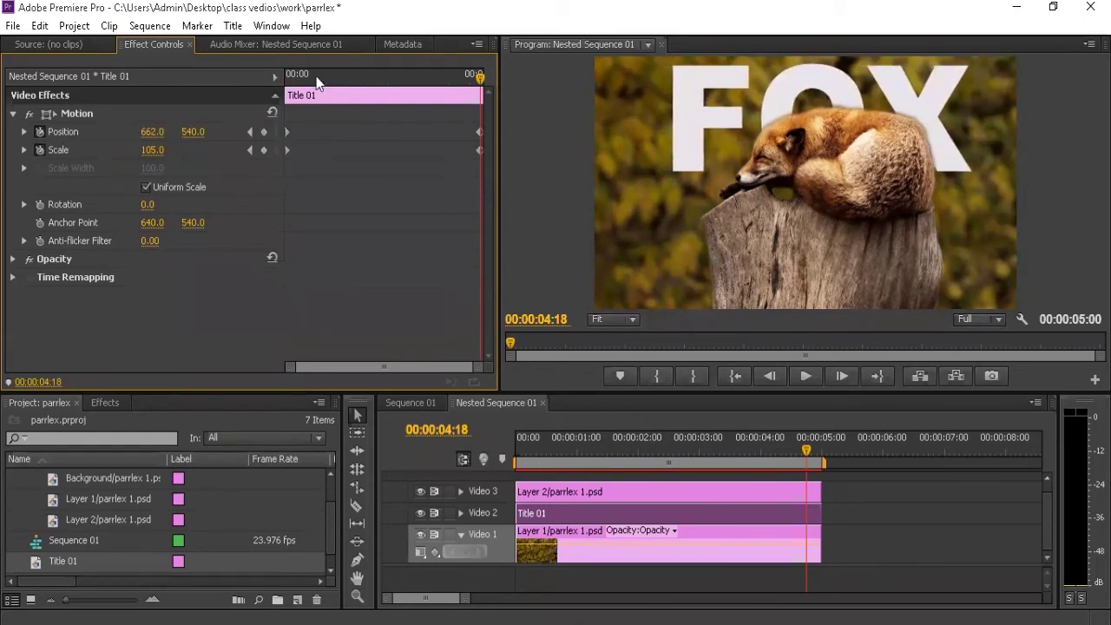
drag(318, 83, 3, 90)
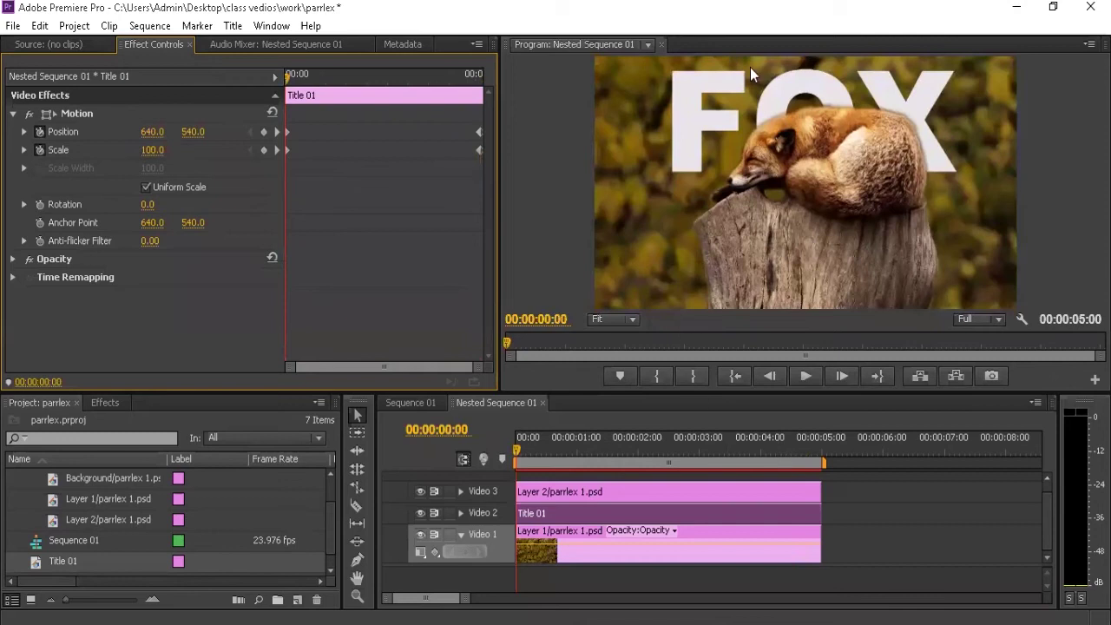
key(grave)
key(space)
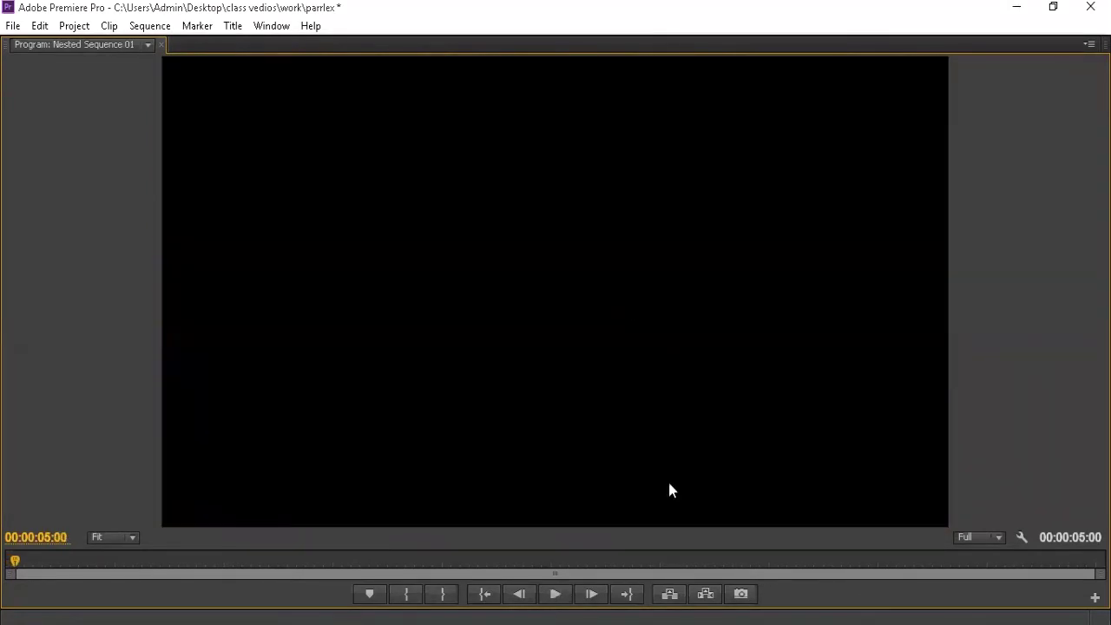
click(20, 565)
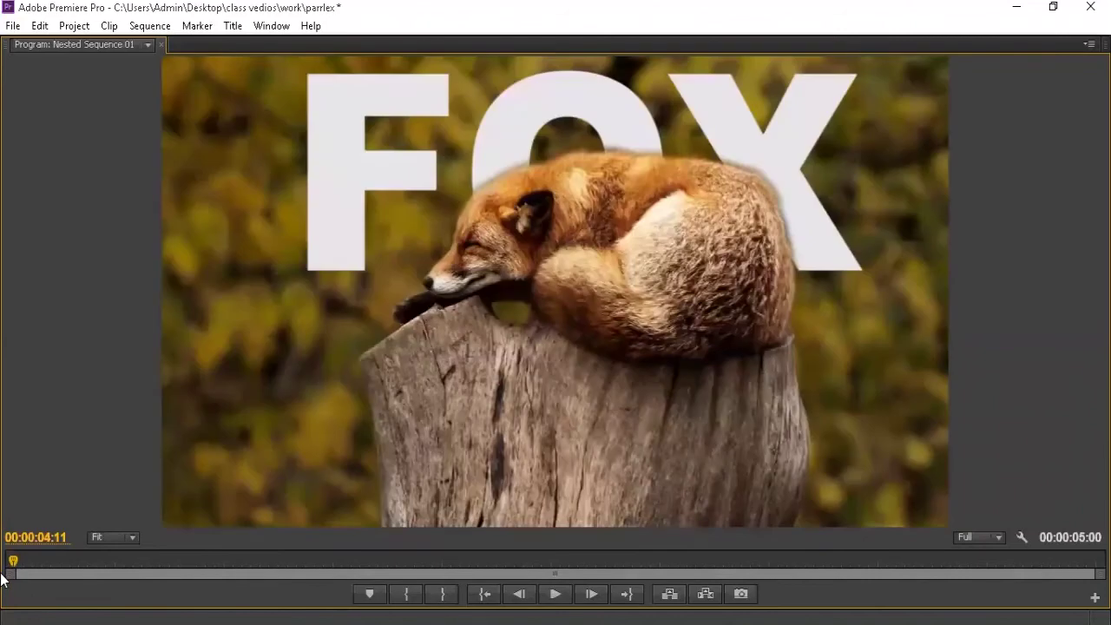
key(space)
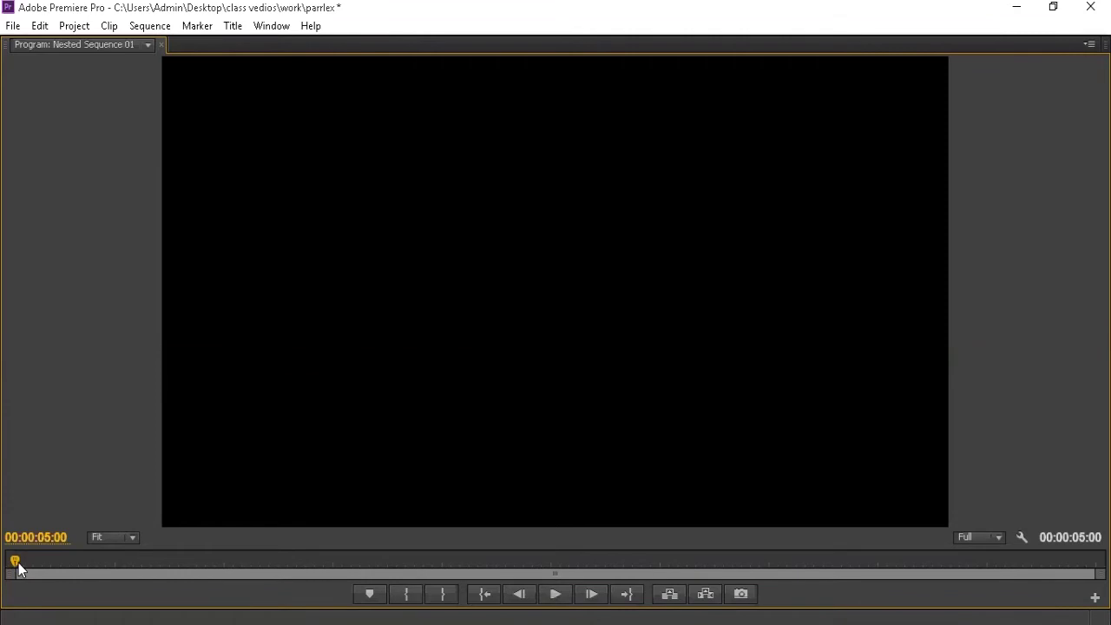
drag(17, 565, 7, 565)
- Replace Black & White with Color Balance (RGB), raising red to 121 and green to 118
key(space)
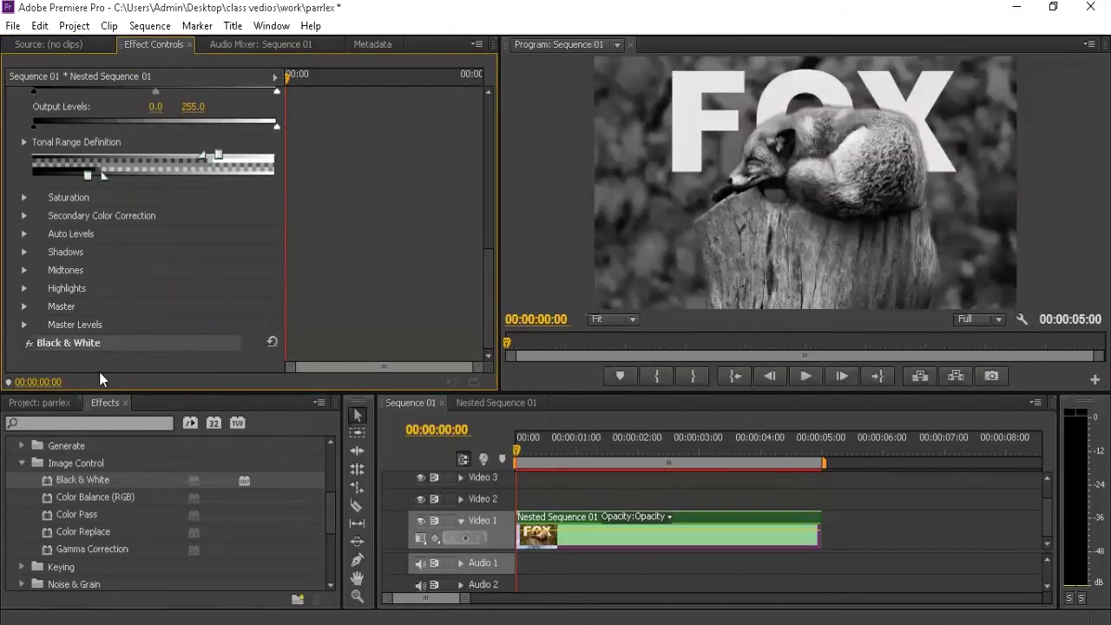
click(56, 344)
key(Delete)
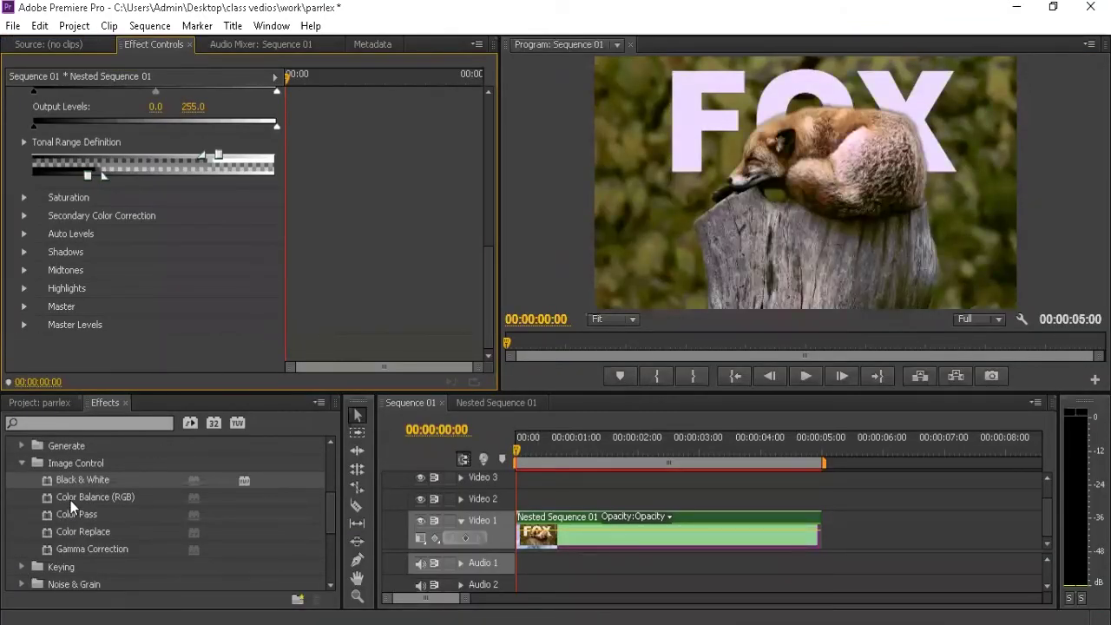
drag(70, 500, 650, 528)
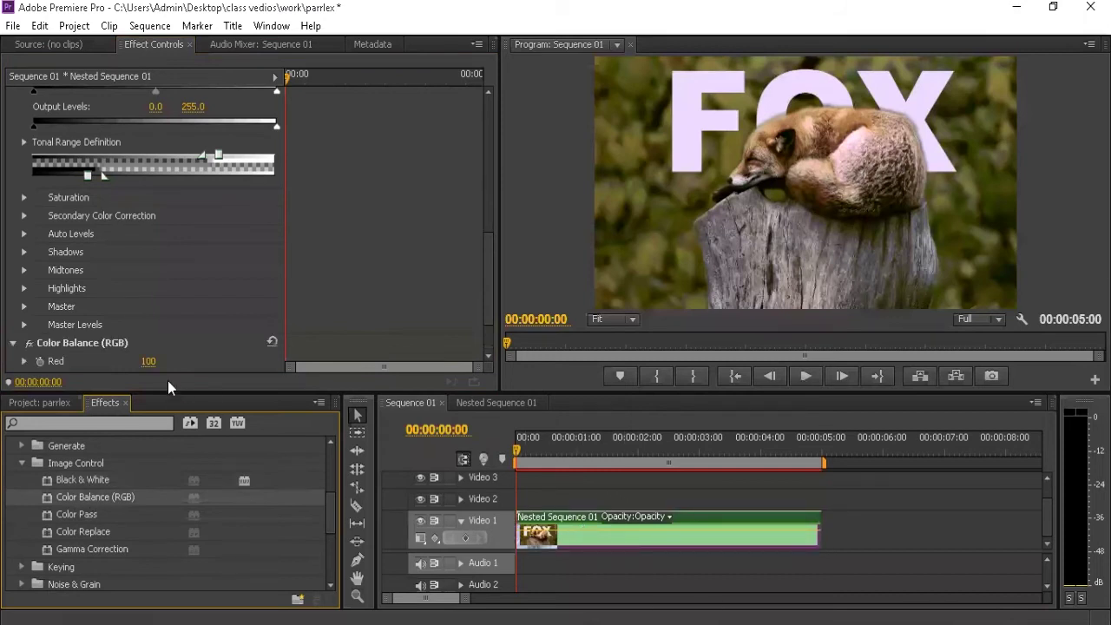
scroll(63, 329, down, 3)
drag(149, 307, 166, 307)
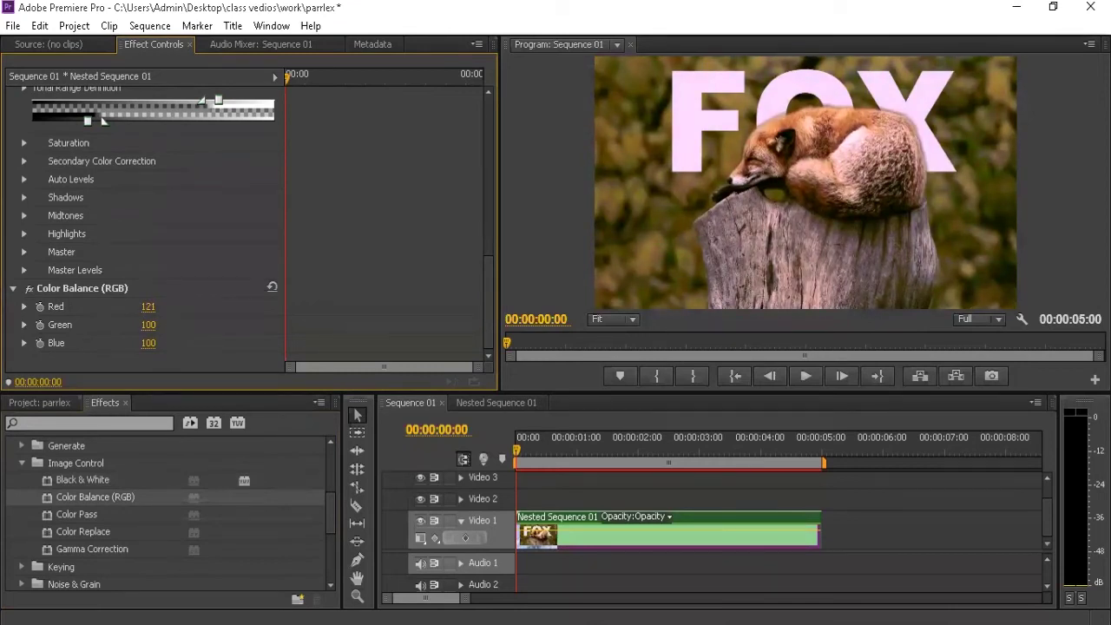
drag(148, 325, 164, 325)
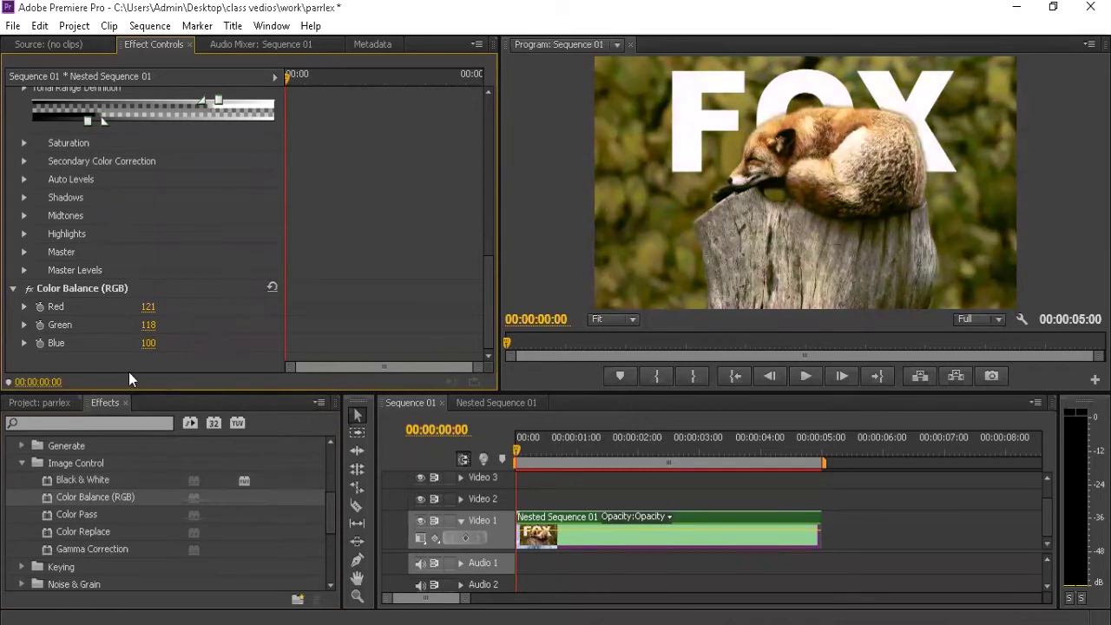
- Add Color Pass to the nested clip and push the red balance higher
drag(77, 514, 541, 519)
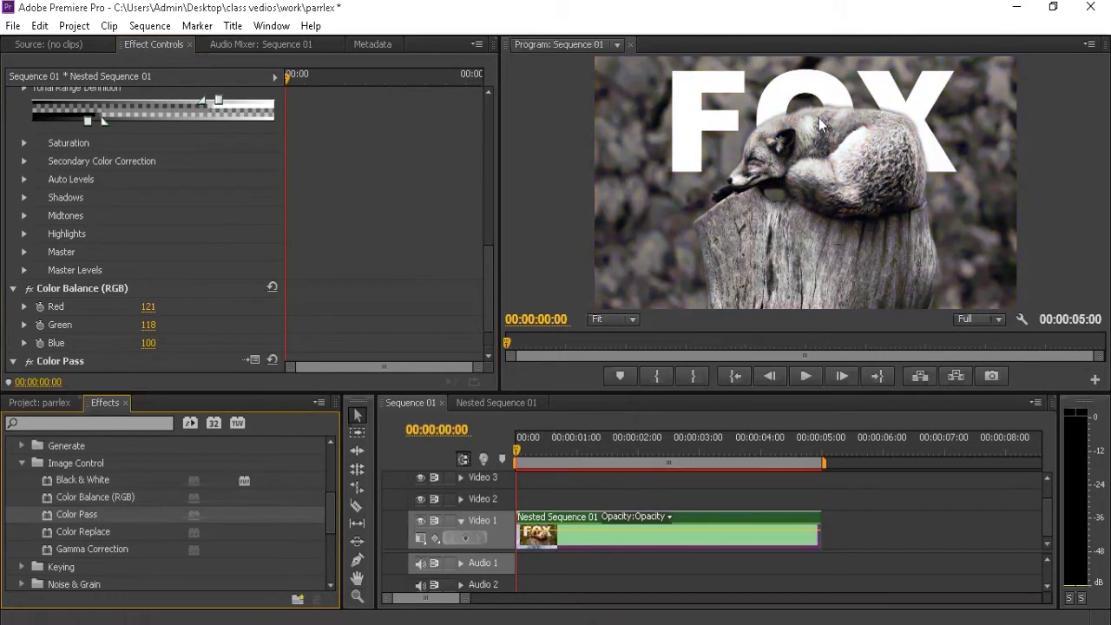
click(148, 312)
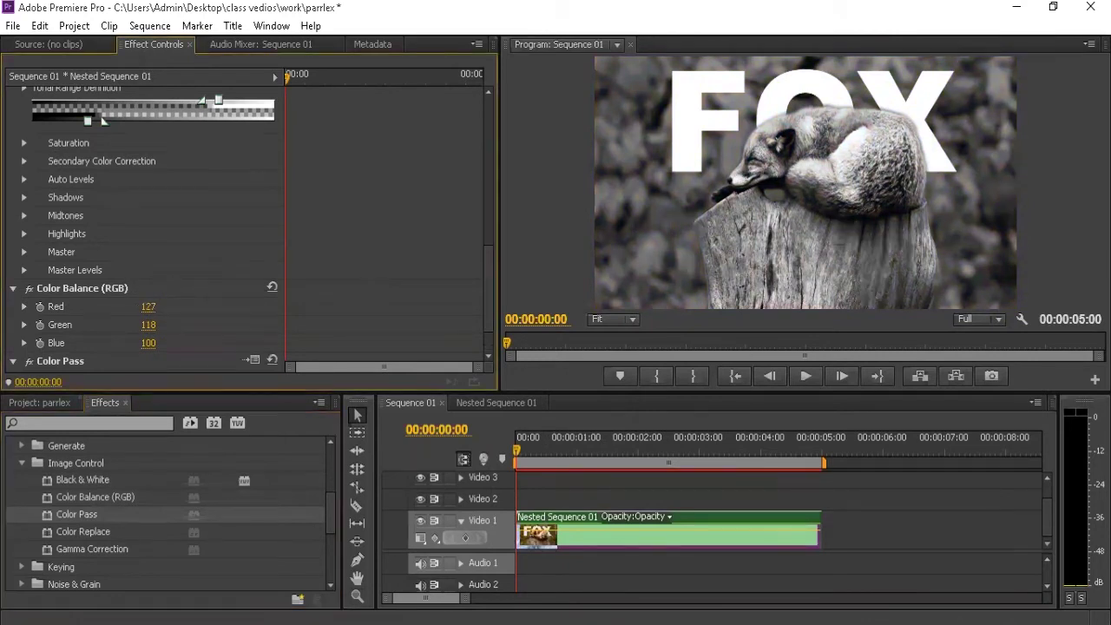
mouse_move(148, 306)
mouse_down()
mouse_move(133, 337)
mouse_move(196, 324)
mouse_move(130, 325)
mouse_move(162, 309)
mouse_move(162, 345)
mouse_up()
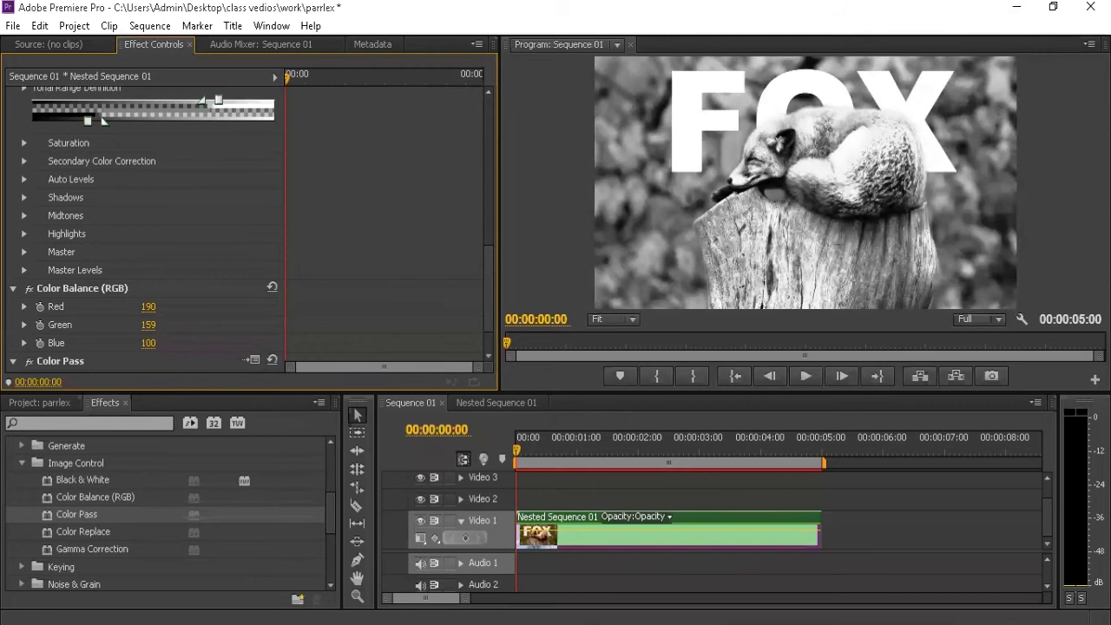
click(96, 289)
- Delete Color Balance (RGB), then add Color Pass again and remove the duplicate
key(Delete)
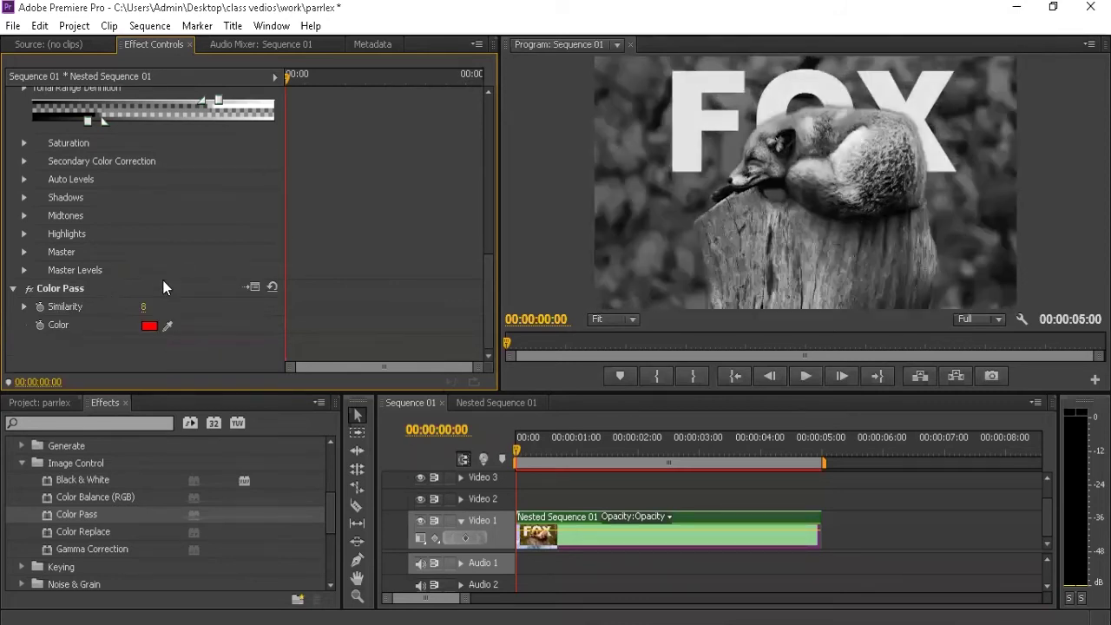
drag(95, 520, 563, 530)
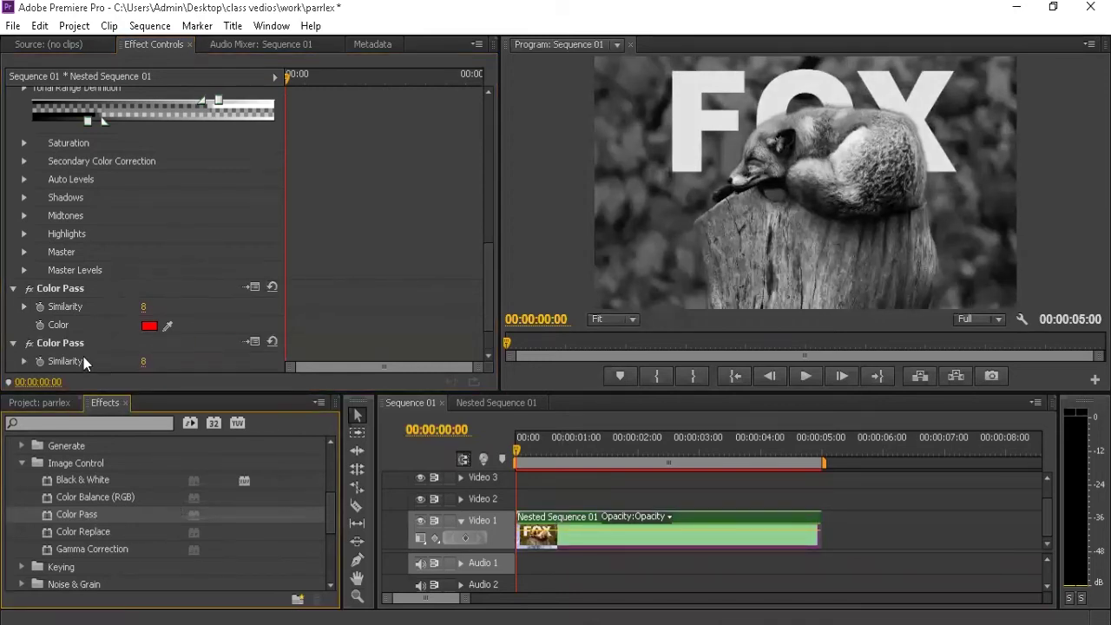
scroll(87, 348, down, 1)
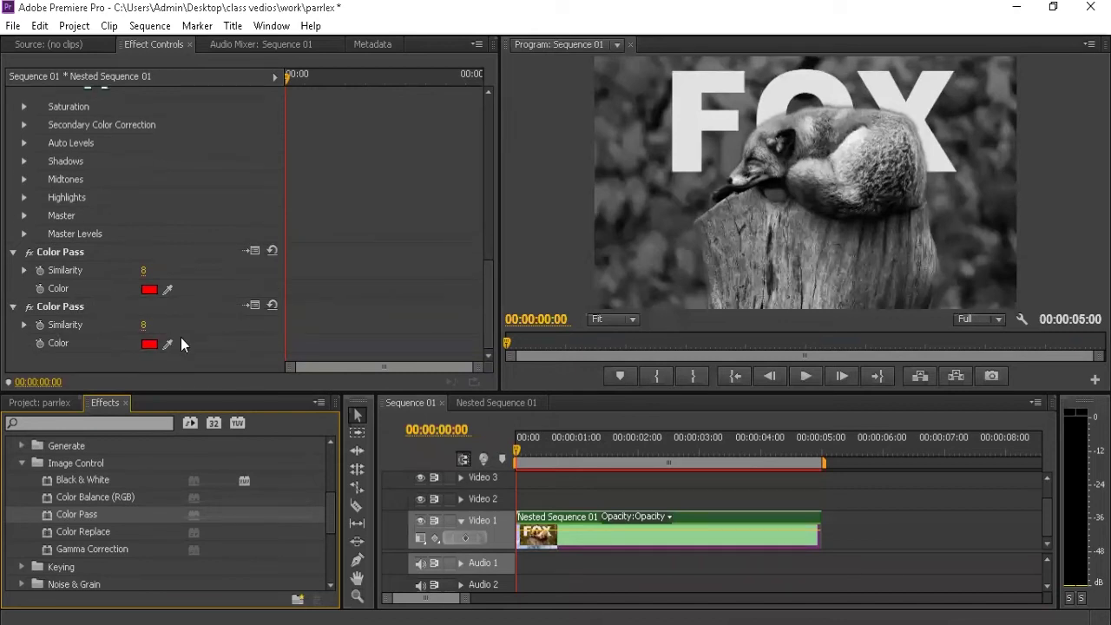
key(Delete)
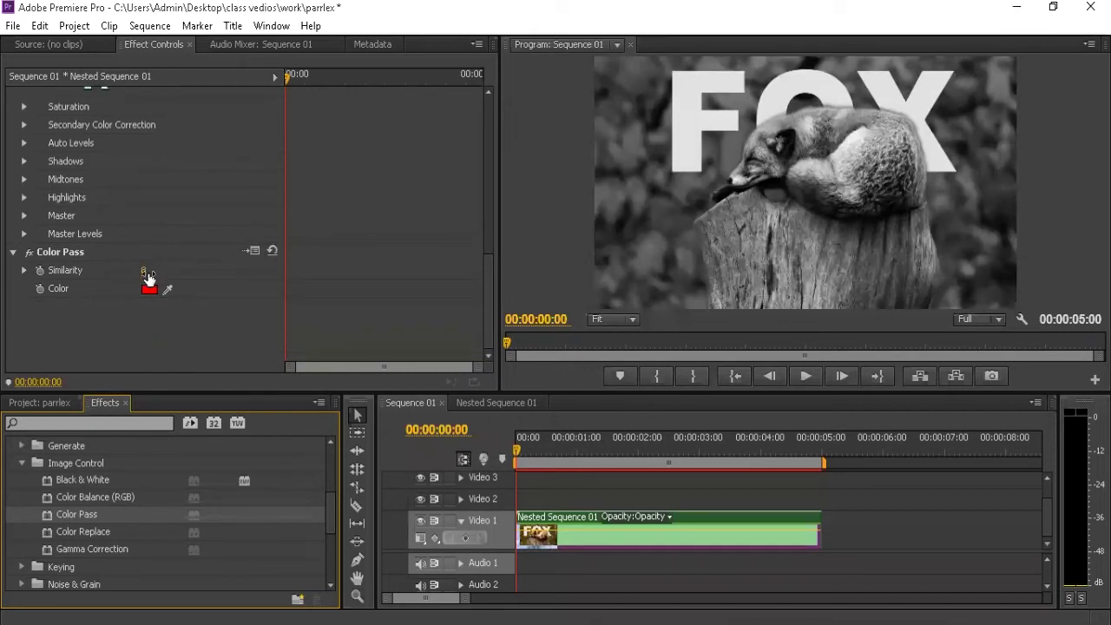
- Sample the fox's fur for Color Pass with Similarity 11, then delete the effect
click(170, 288)
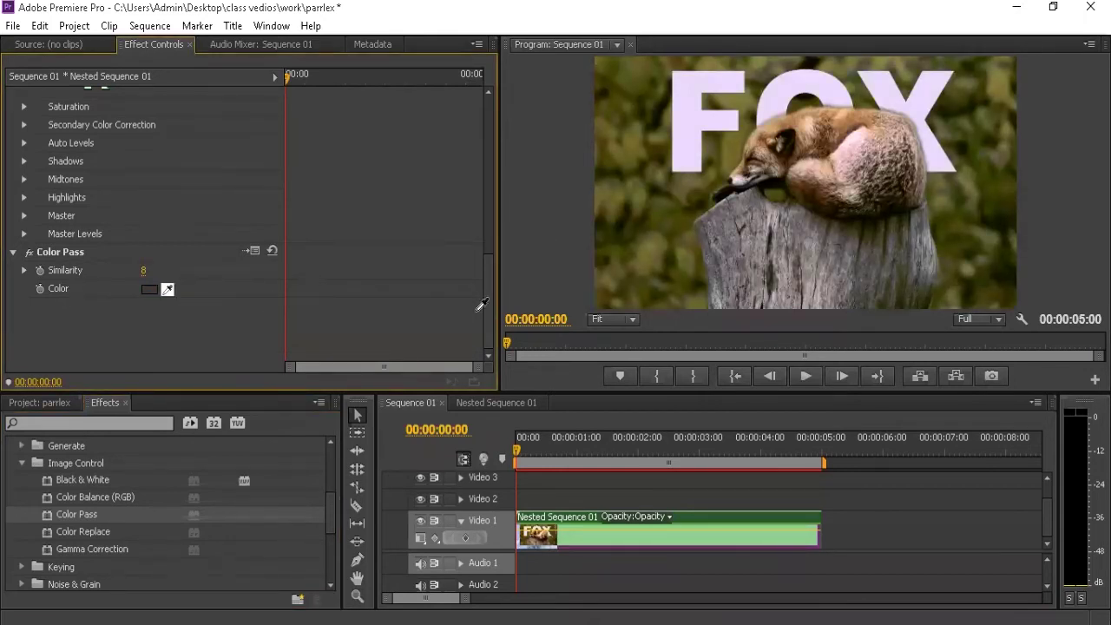
click(649, 240)
mouse_move(143, 270)
mouse_down()
mouse_move(130, 270)
mouse_move(173, 273)
mouse_up()
click(70, 253)
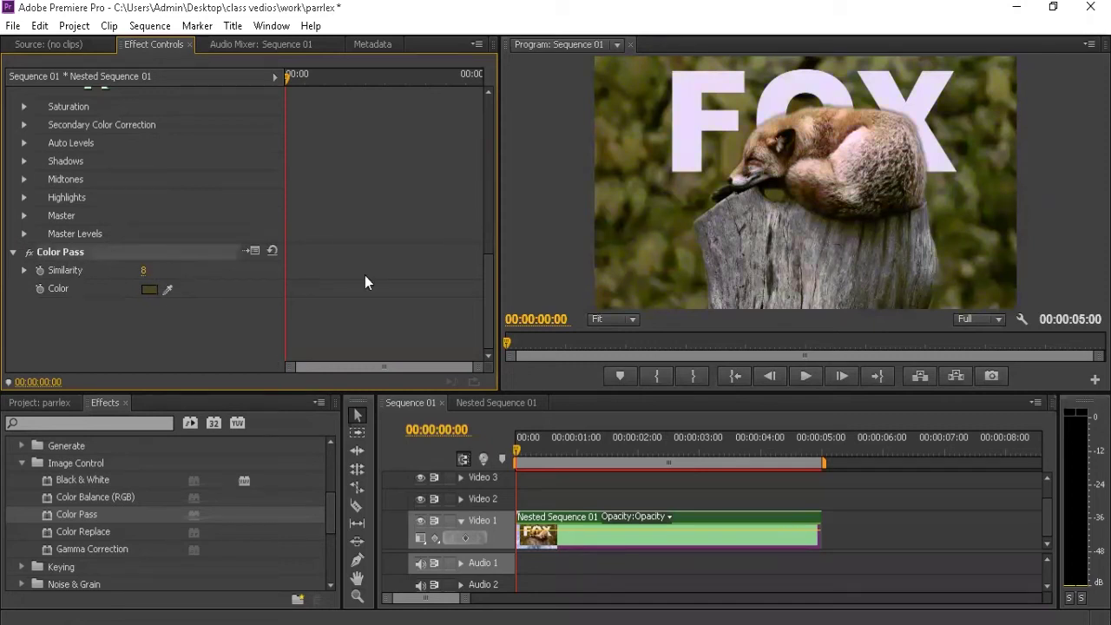
key(Delete)
click(94, 500)
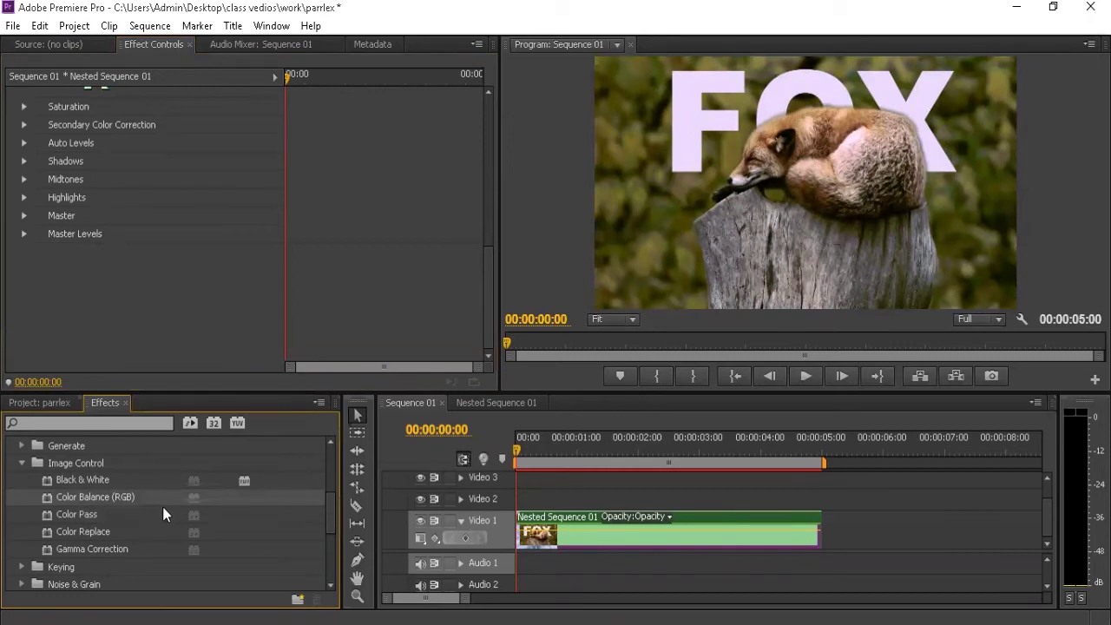
drag(77, 530, 570, 537)
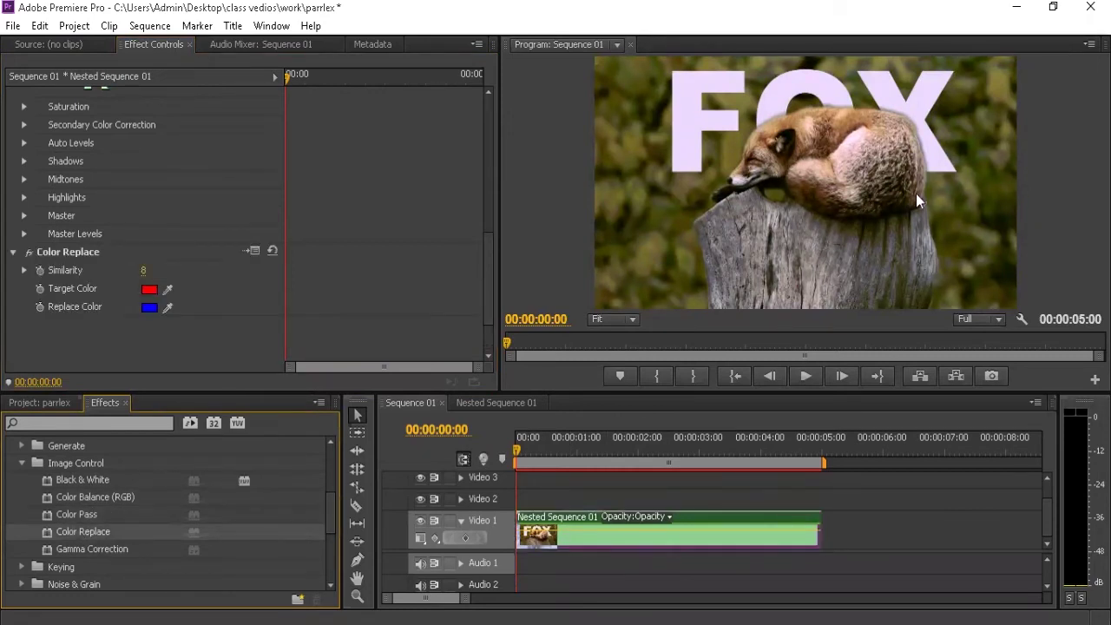
click(168, 288)
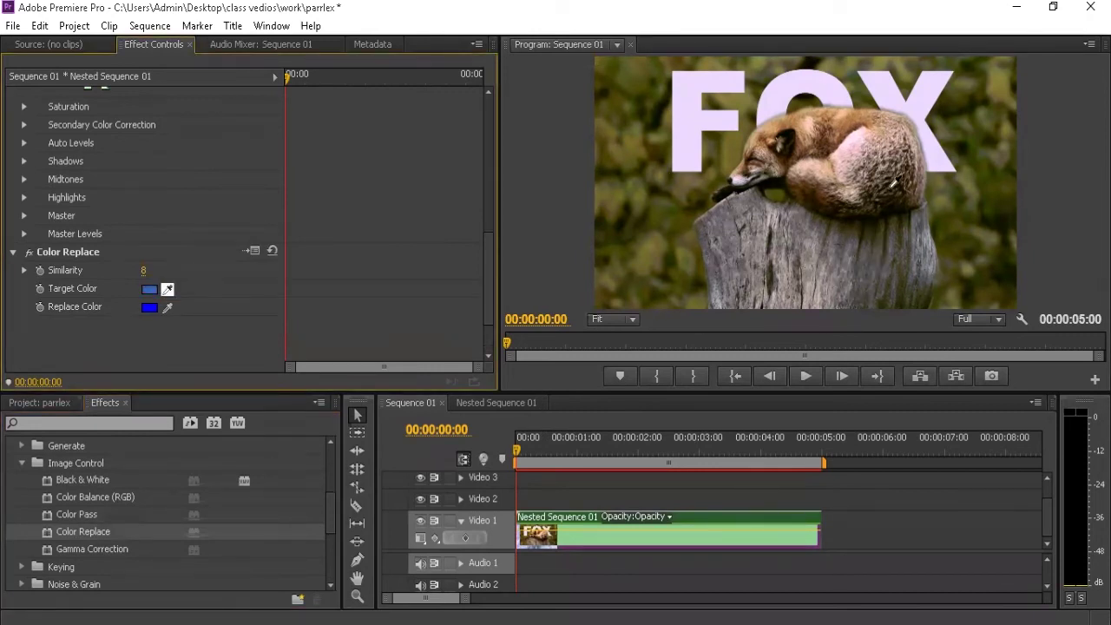
drag(174, 281, 659, 217)
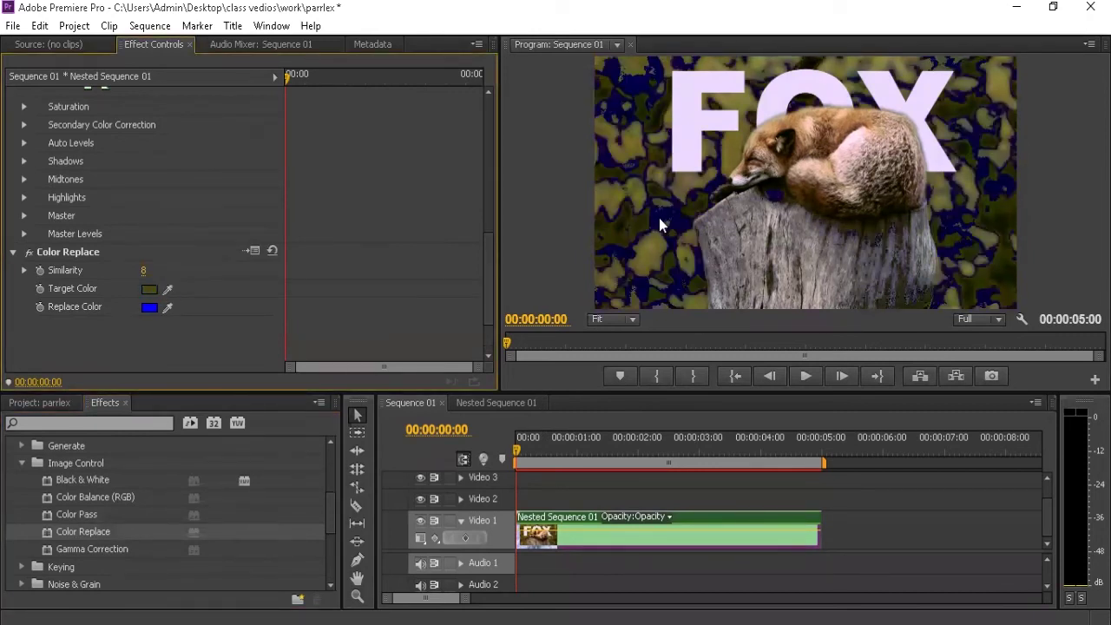
click(151, 308)
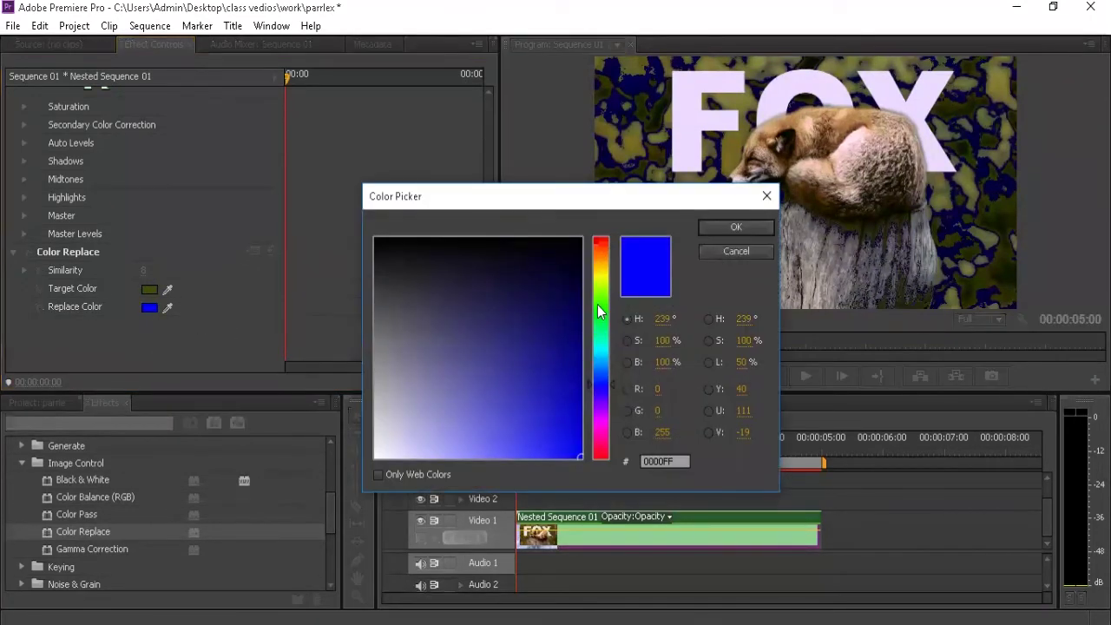
click(597, 299)
drag(577, 384, 576, 423)
click(700, 227)
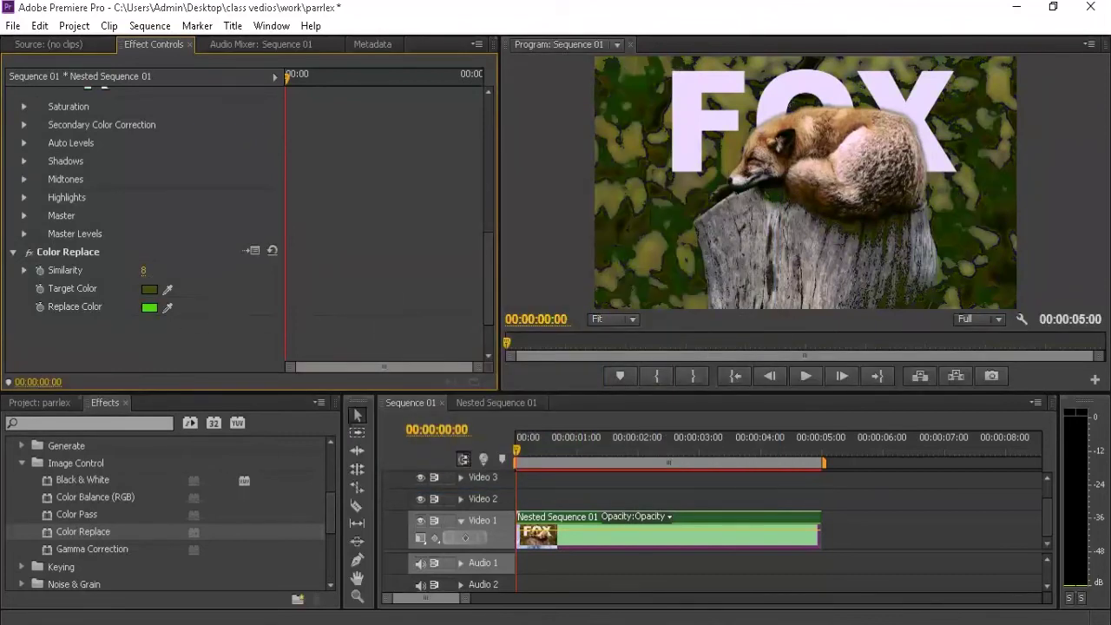
mouse_move(145, 270)
mouse_down()
mouse_move(165, 270)
mouse_move(130, 270)
mouse_up()
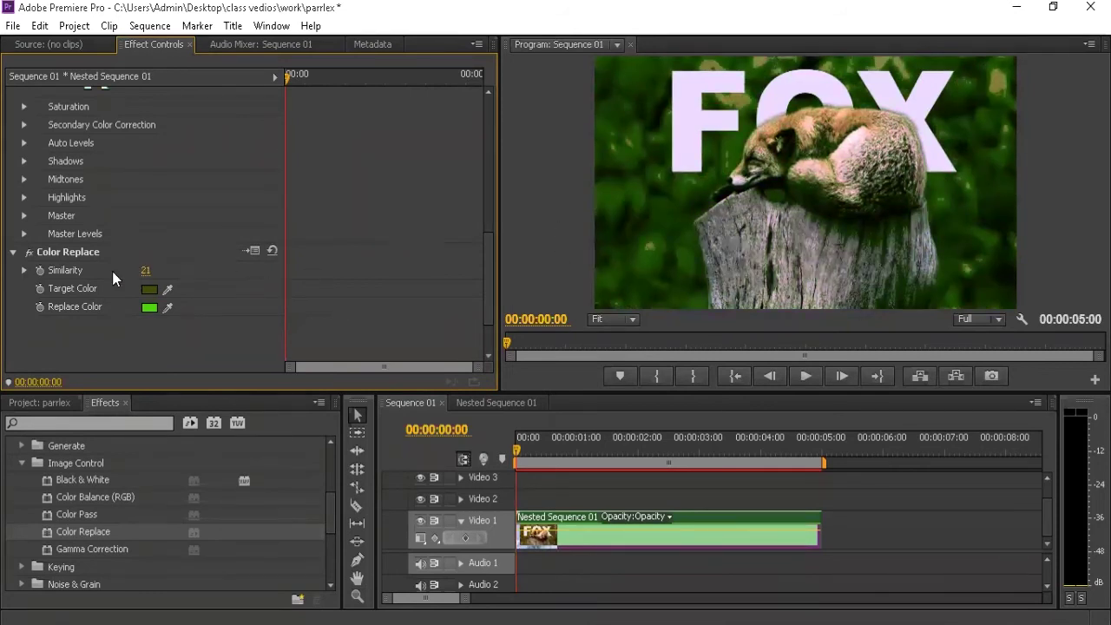
click(87, 253)
key(Delete)
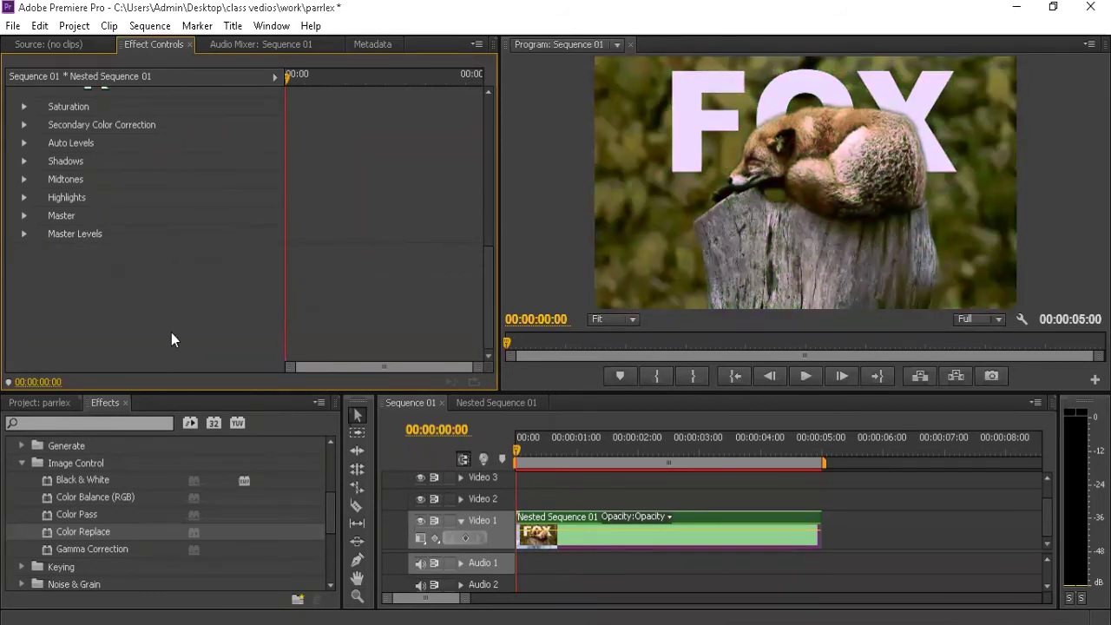
- Try Gamma Correction on the nested clip, adjust Gamma, then delete it
click(105, 550)
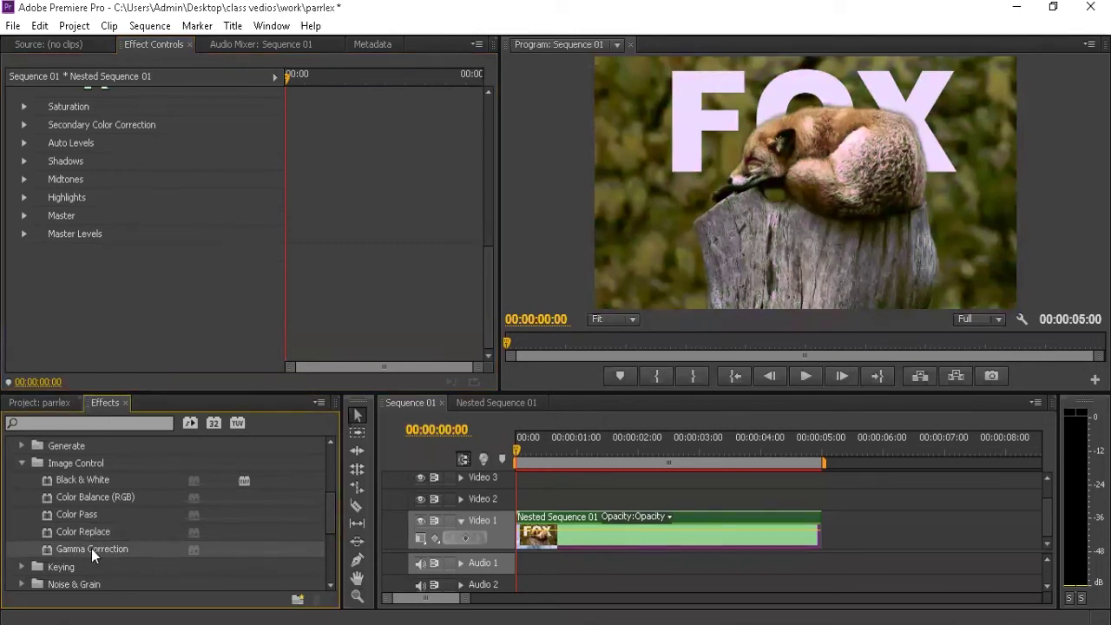
drag(91, 549, 530, 533)
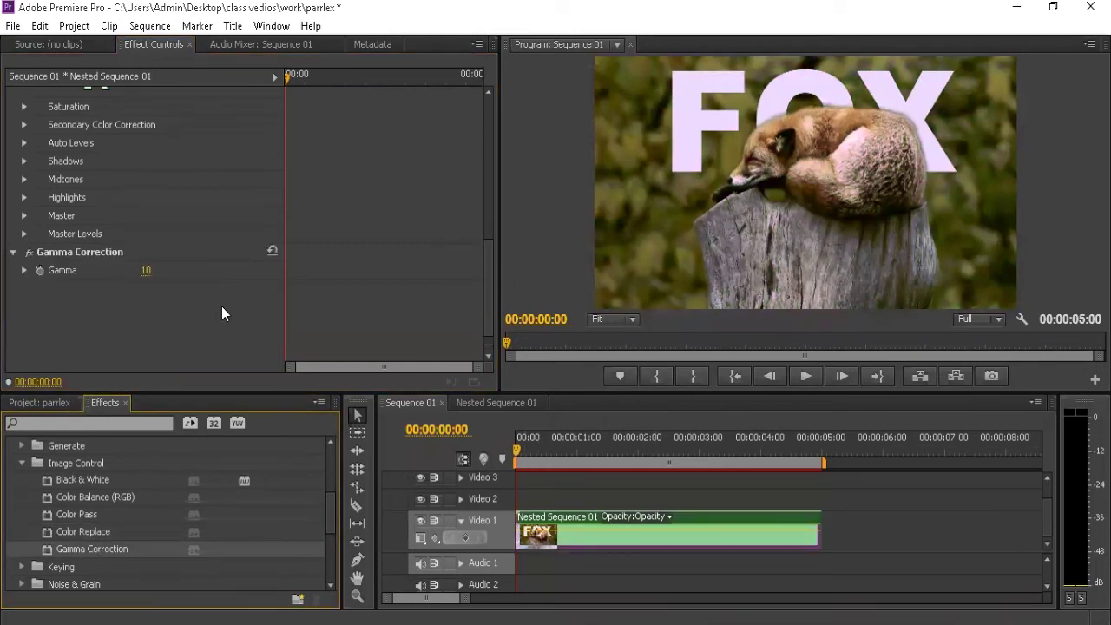
drag(146, 270, 143, 270)
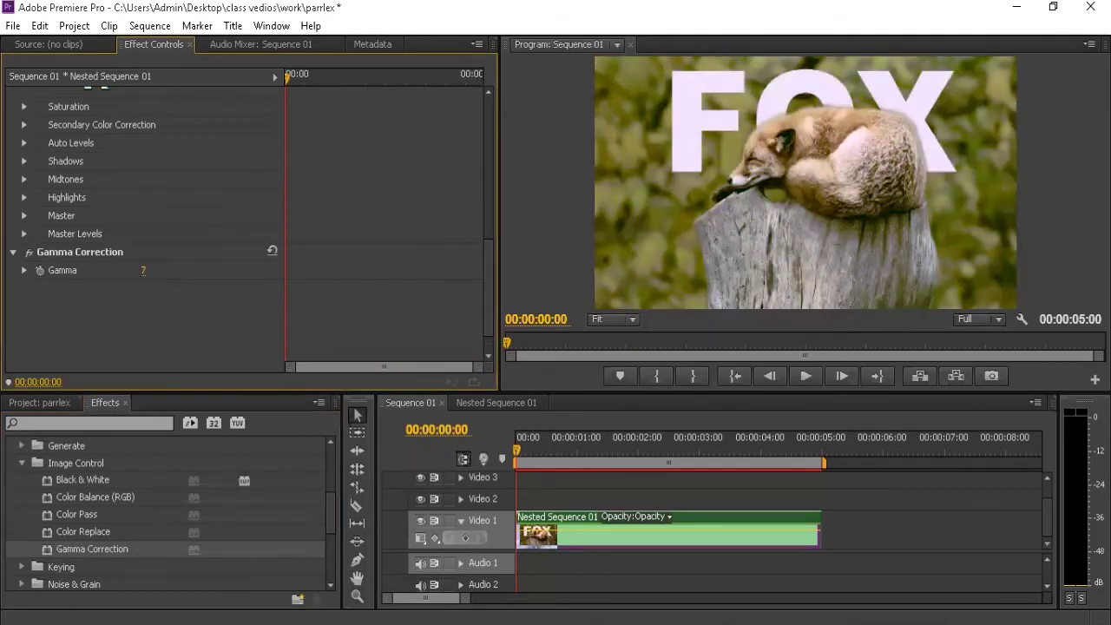
drag(144, 270, 147, 270)
click(117, 252)
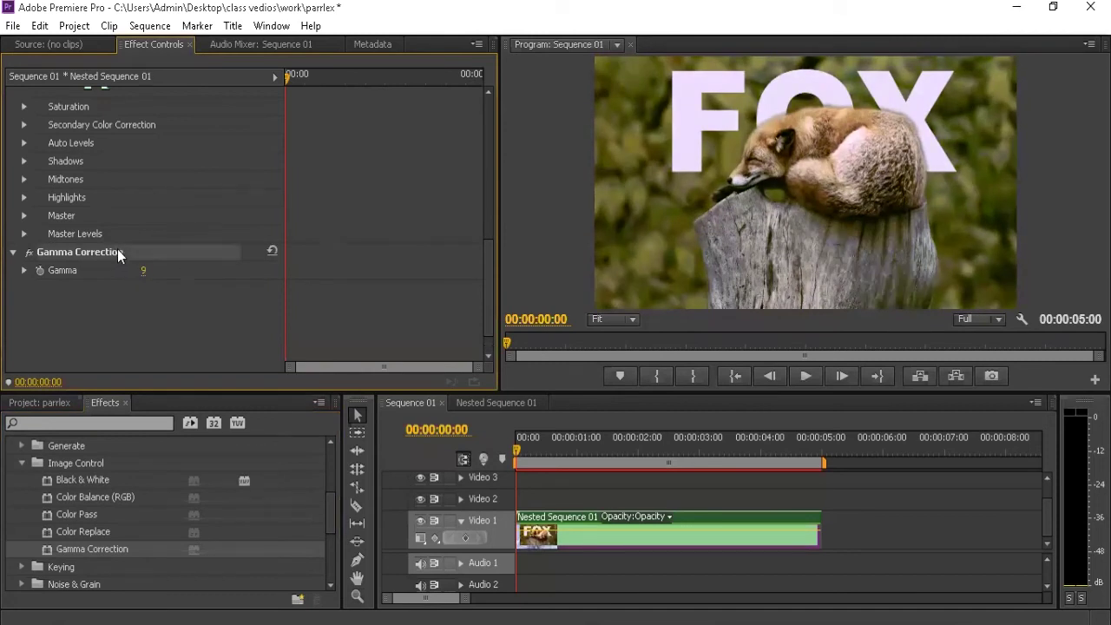
key(Delete)
- Remove the Three-Way Color Corrector from the nested clip
scroll(113, 233, up, 5)
scroll(114, 233, up, 2)
scroll(137, 205, up, 1)
click(129, 232)
key(Delete)
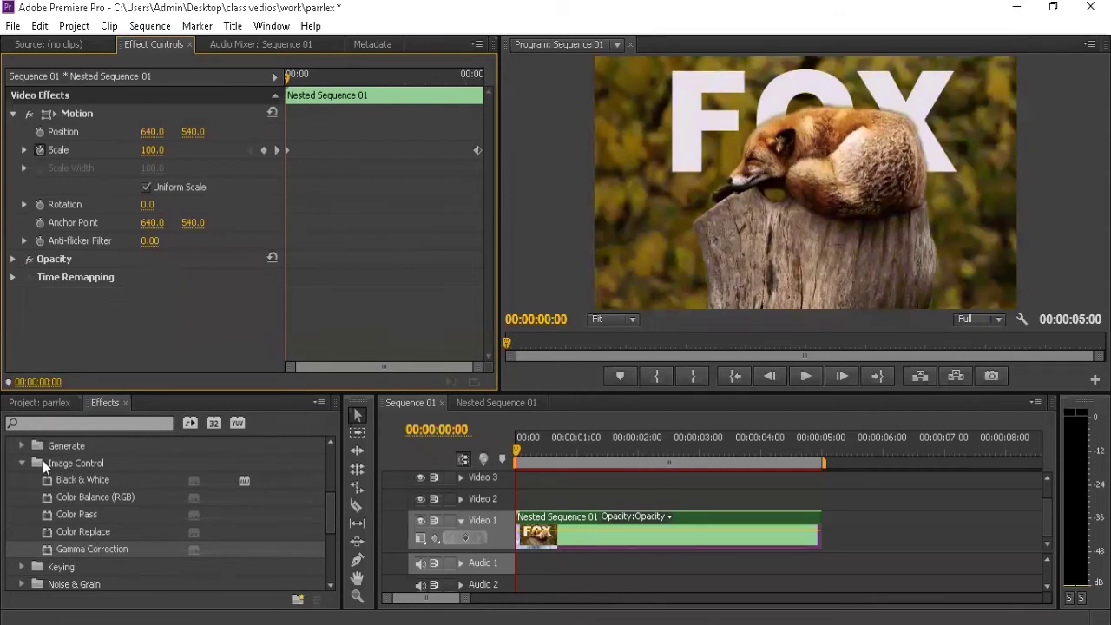
click(245, 482)
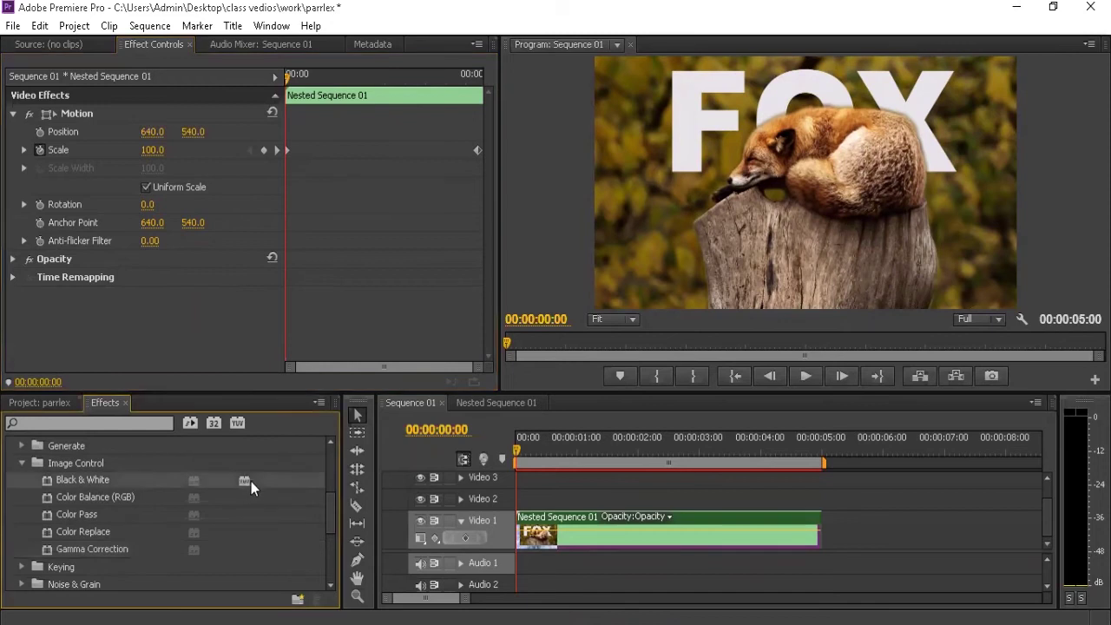
click(23, 462)
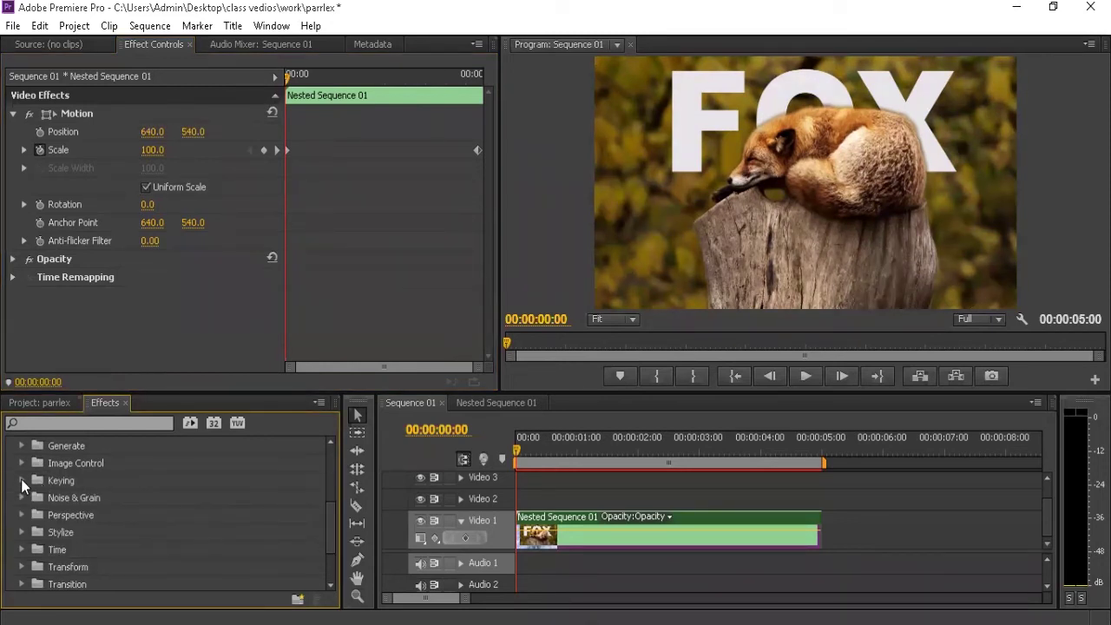
click(20, 480)
click(21, 481)
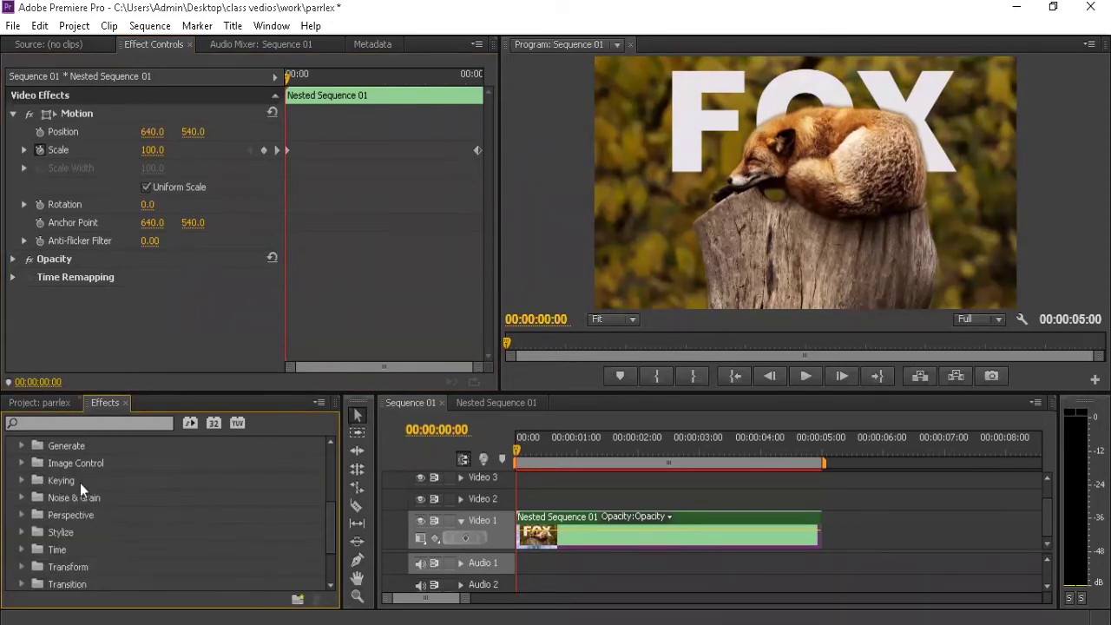
click(20, 480)
scroll(73, 508, down, 1)
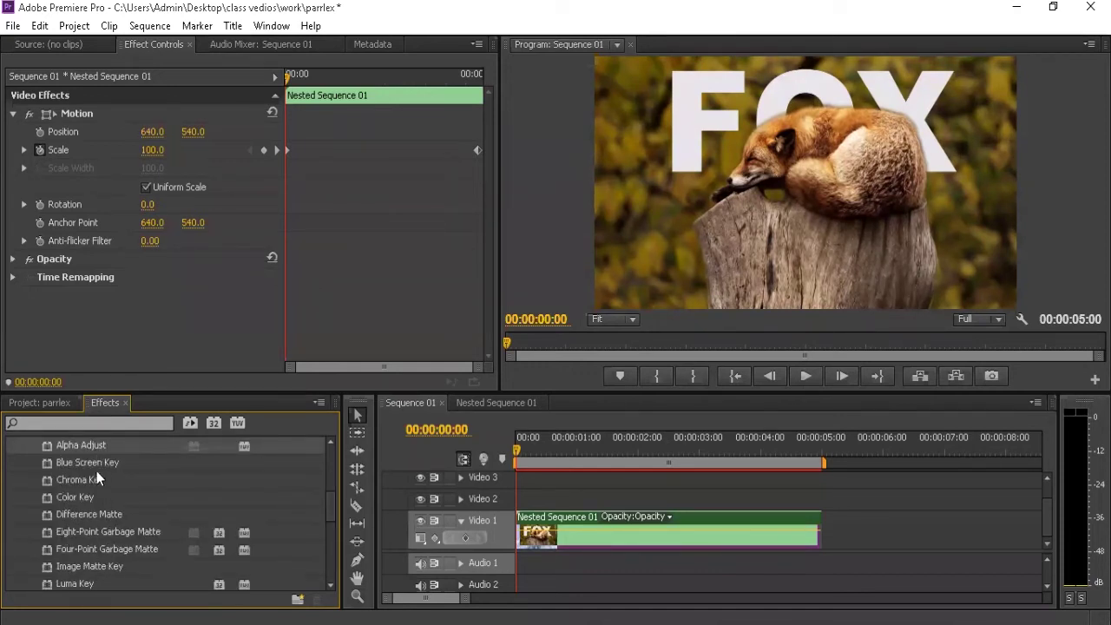
drag(91, 445, 591, 531)
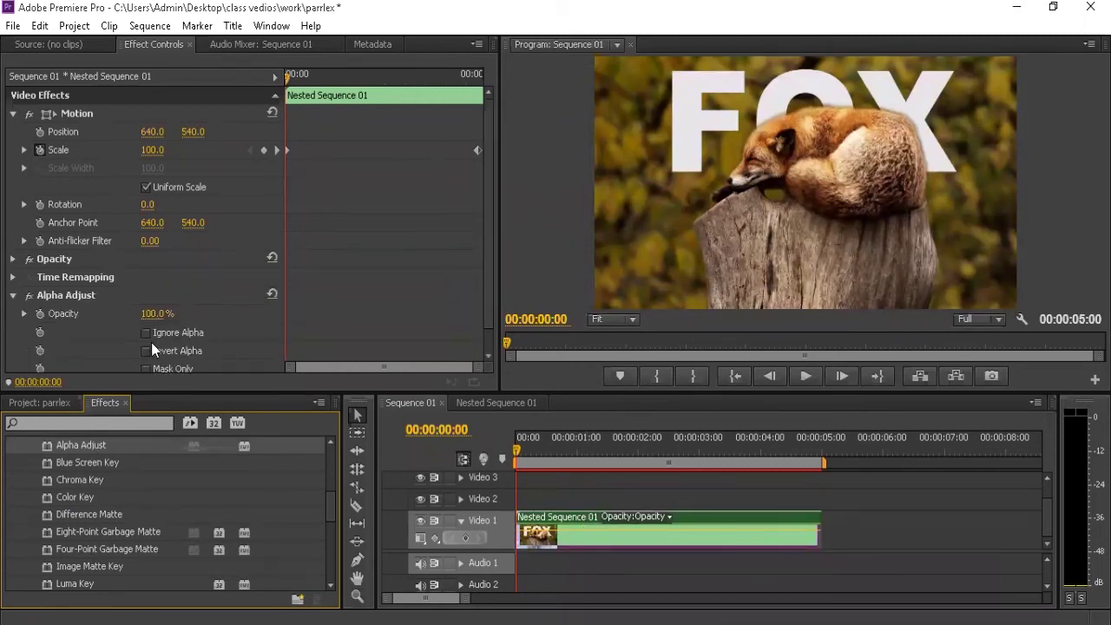
scroll(130, 334, down, 1)
click(148, 308)
click(146, 307)
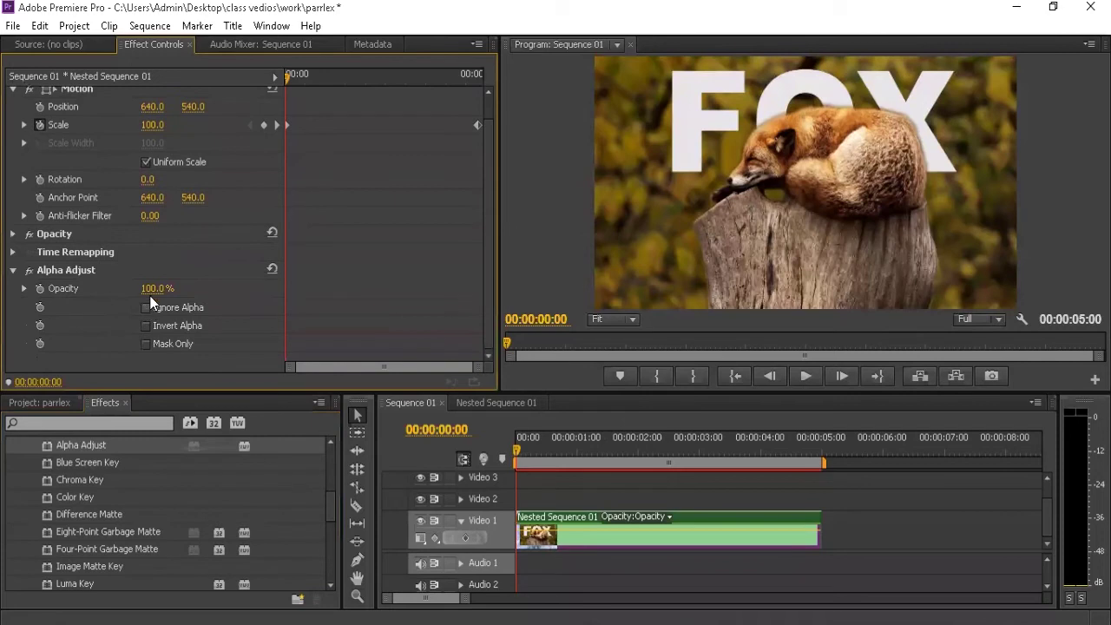
drag(152, 288, 157, 288)
click(146, 325)
click(146, 325)
click(146, 344)
click(146, 344)
drag(162, 289, 138, 289)
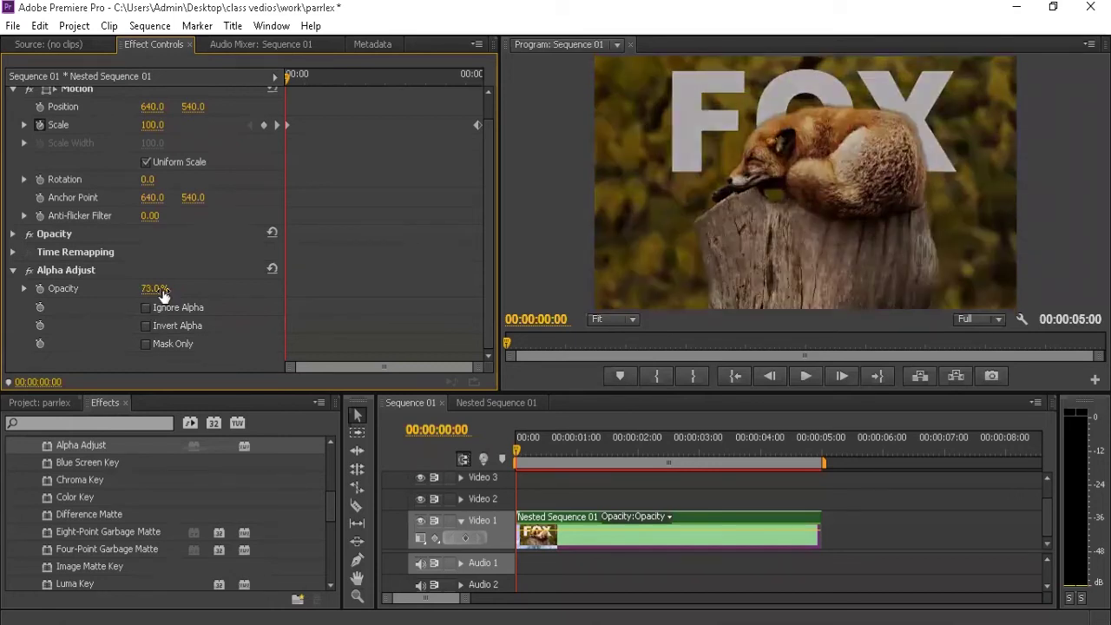
click(87, 272)
key(Delete)
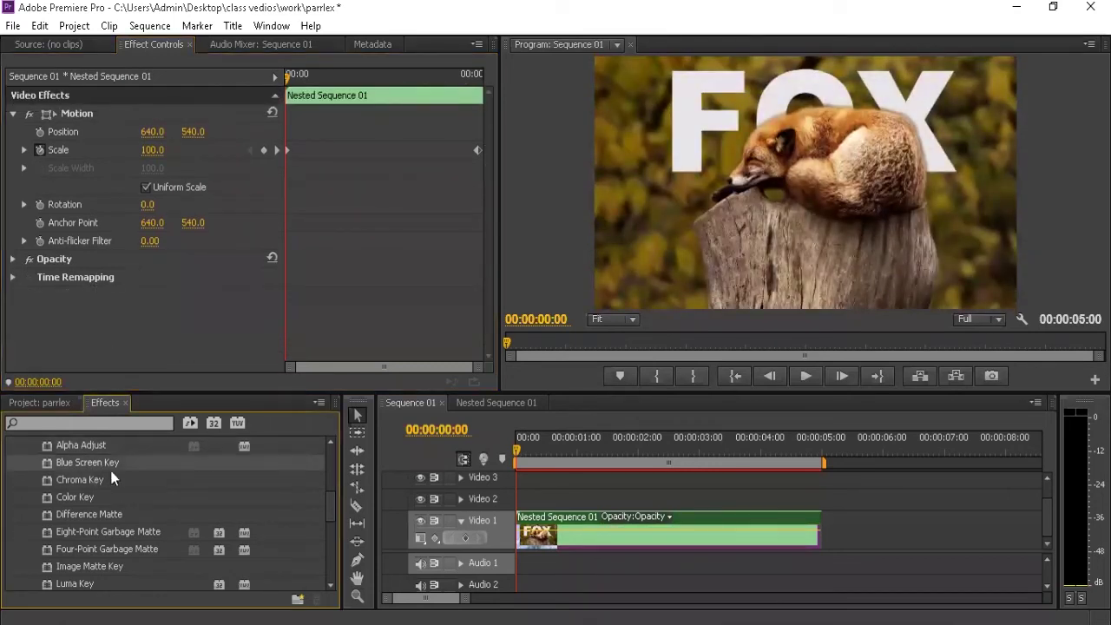
drag(101, 464, 596, 526)
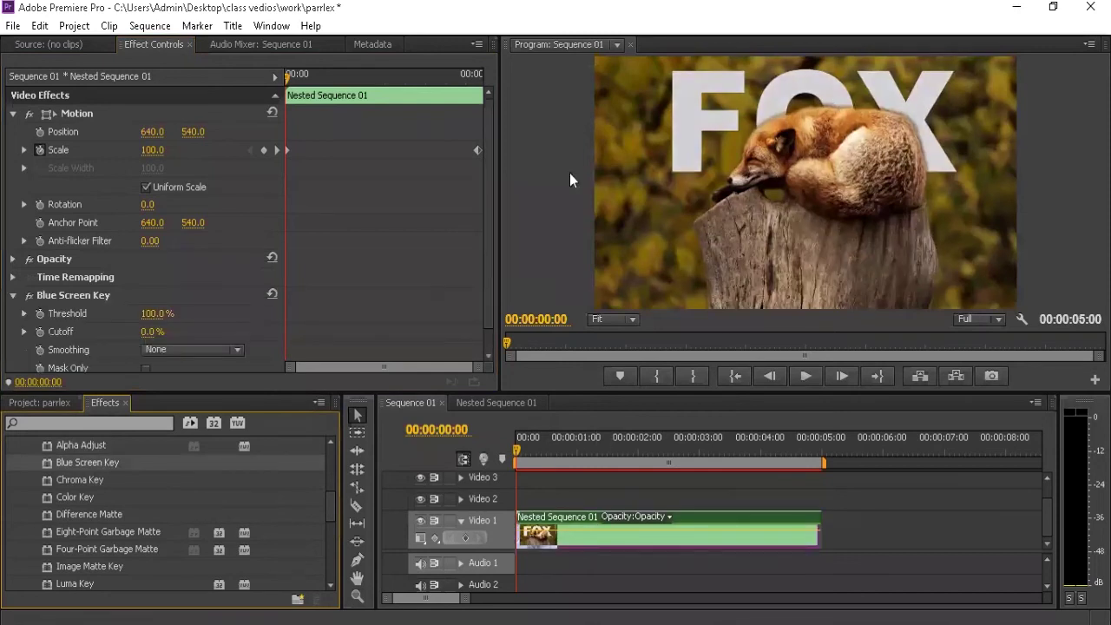
click(88, 292)
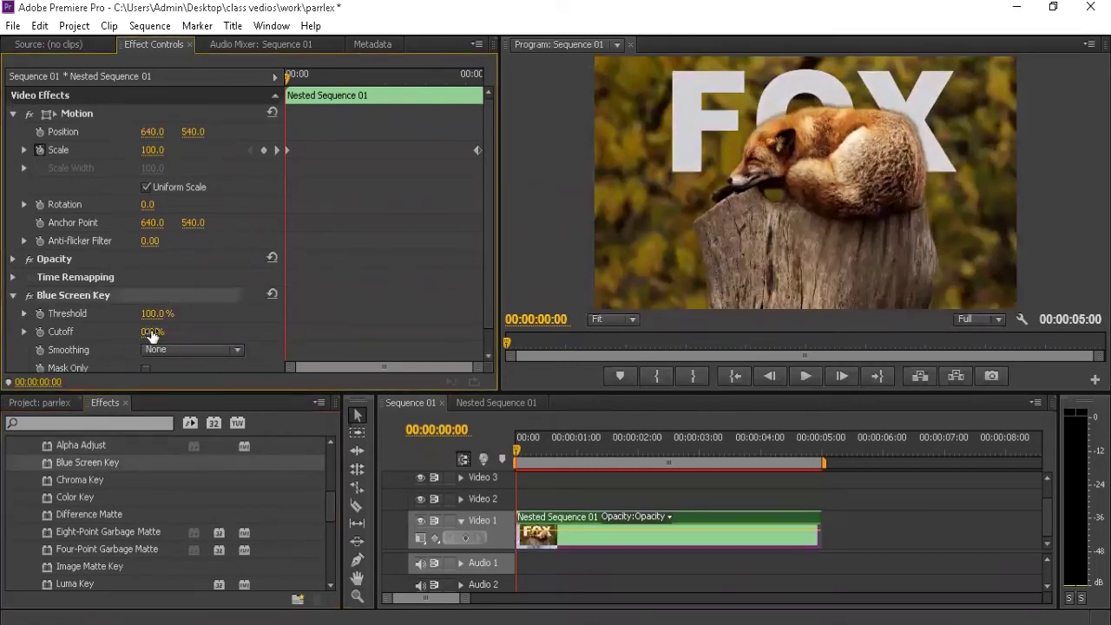
drag(150, 332, 93, 310)
key(Delete)
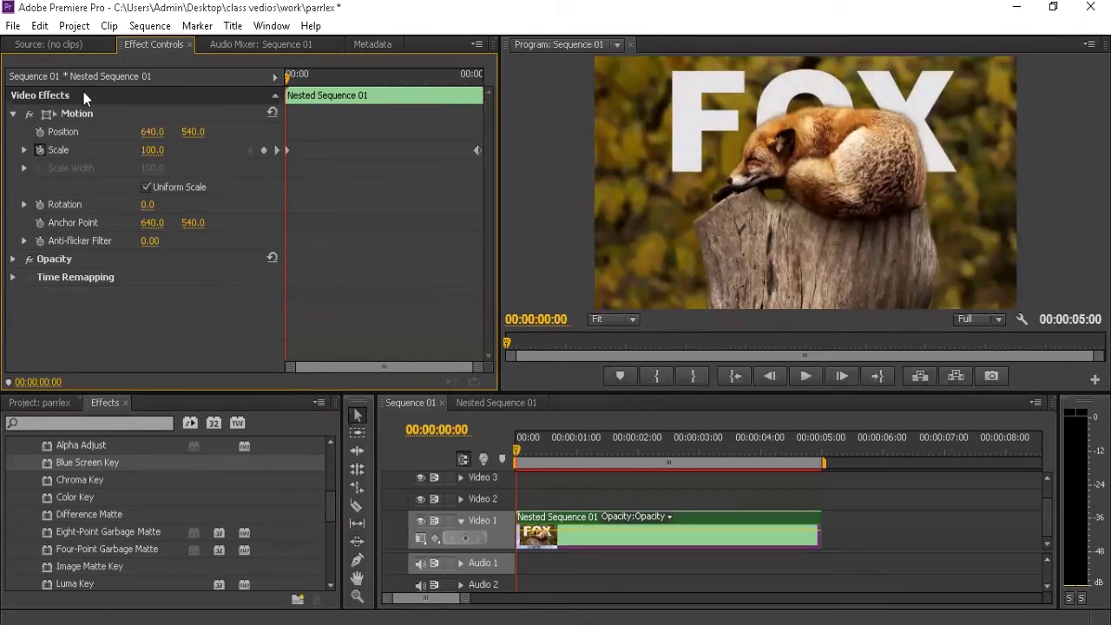
key(shift+2)
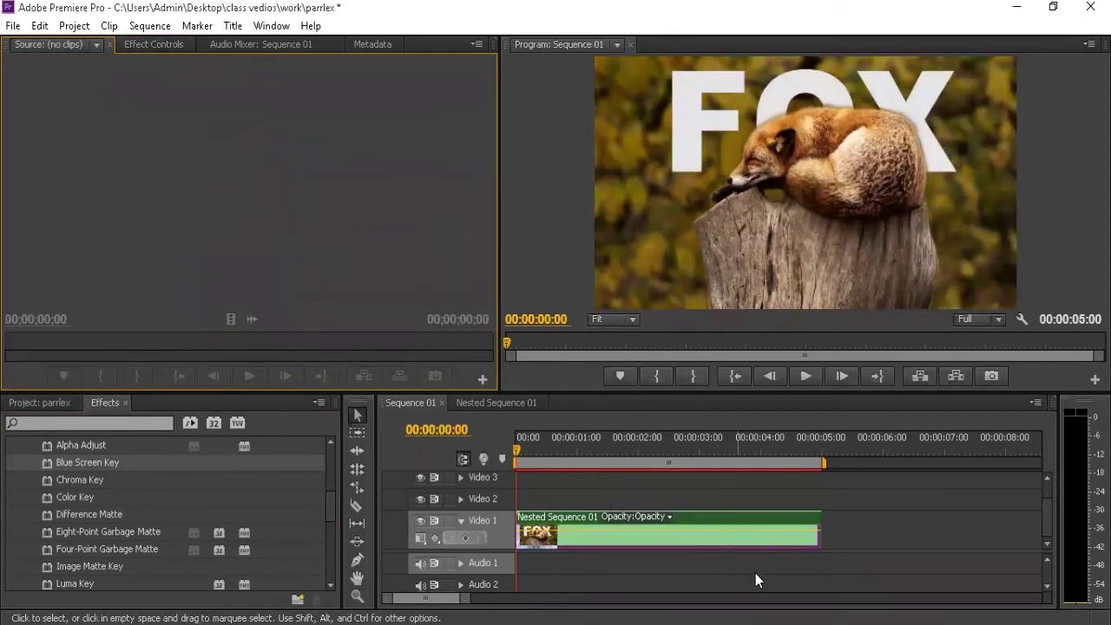
- Begin a new project via File > New > Project, discarding unsaved changes to parrlex
click(13, 25)
mouse_move(48, 42)
click(303, 47)
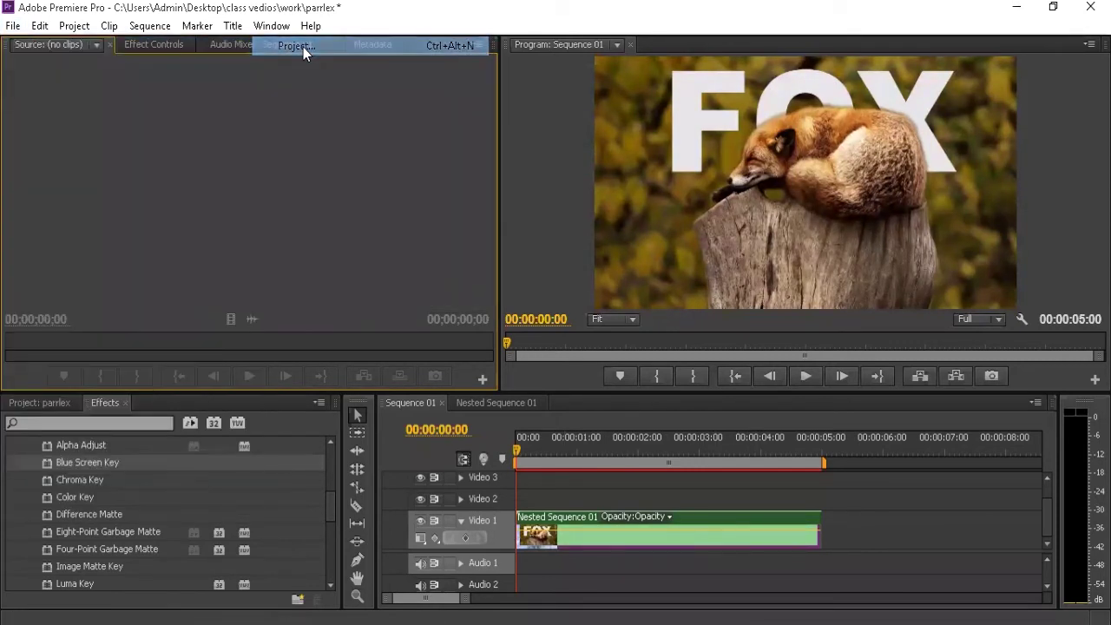
click(540, 327)
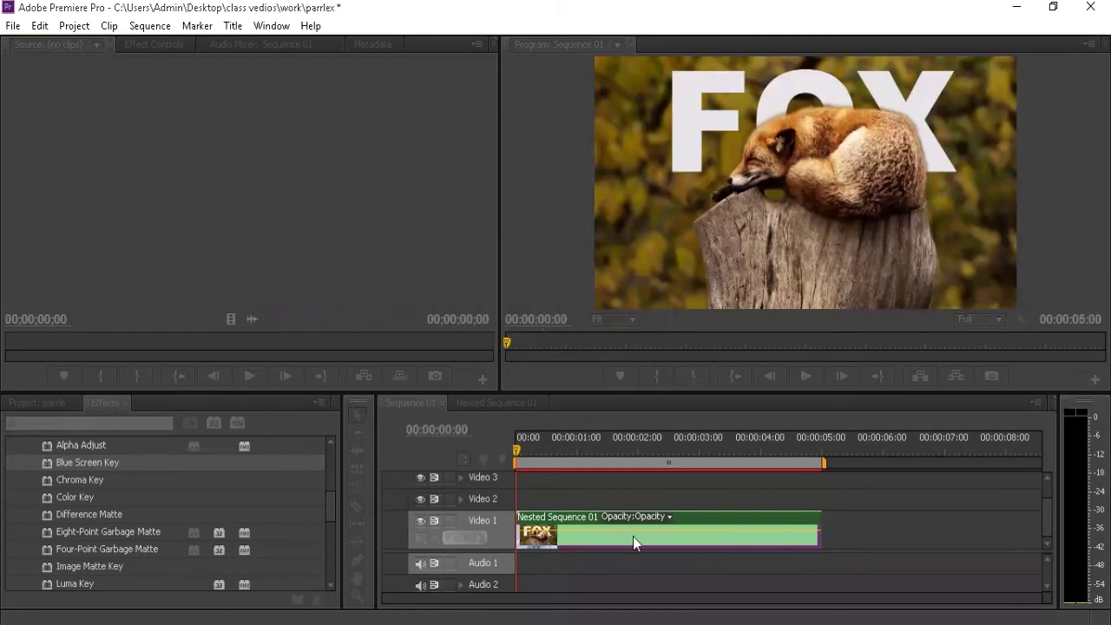
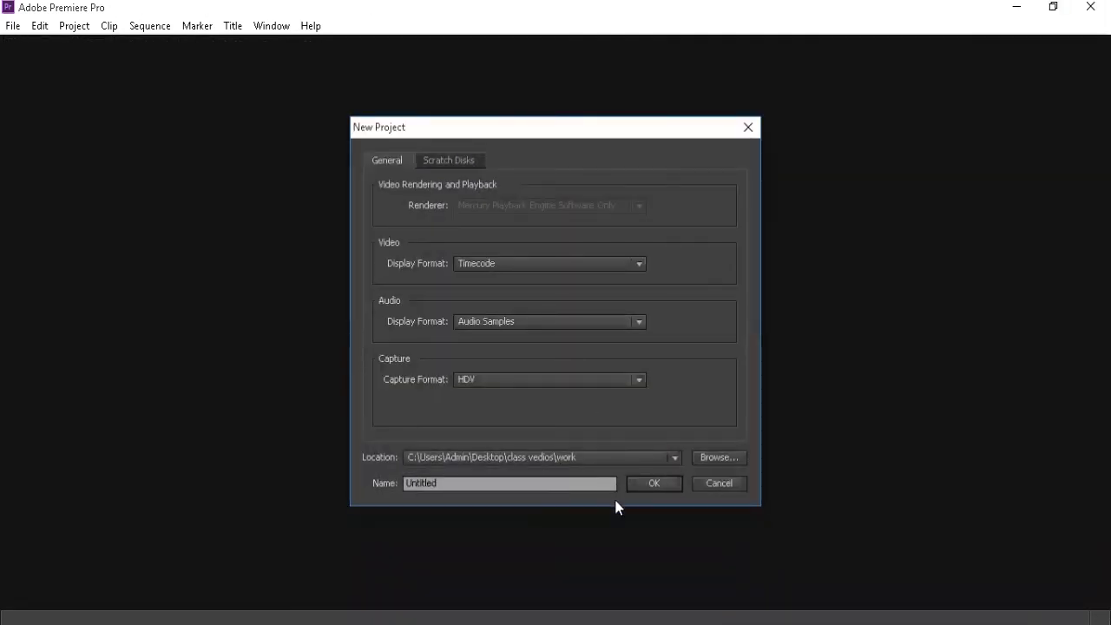
- Name the project 'Untitleds' and accept Sequence 01 with the DVCPROHD 1080p24 preset
click(612, 489)
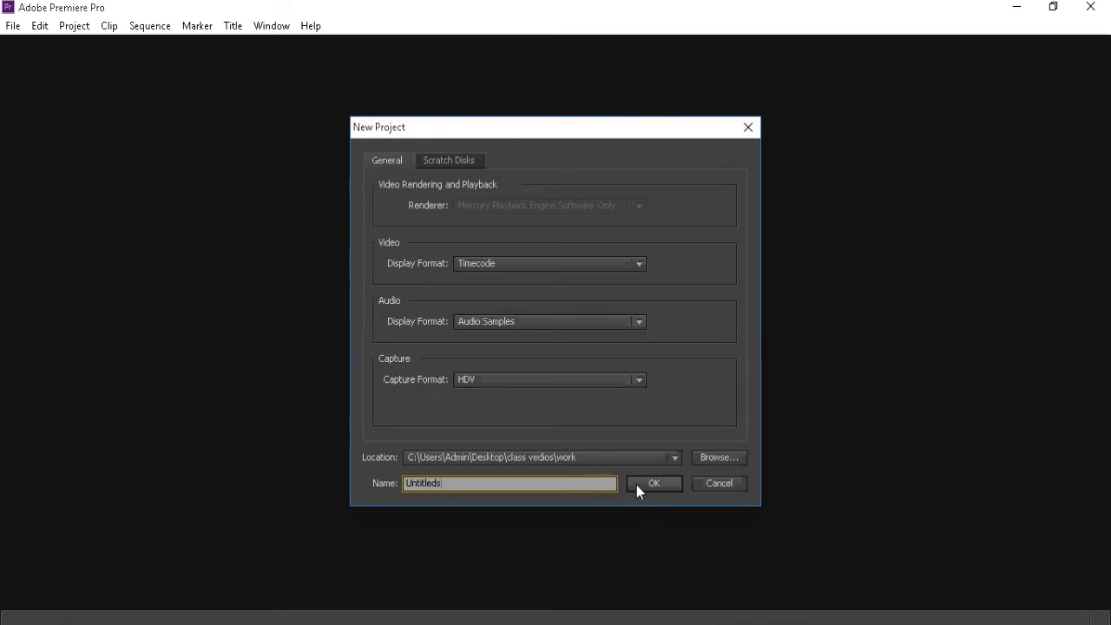
click(638, 484)
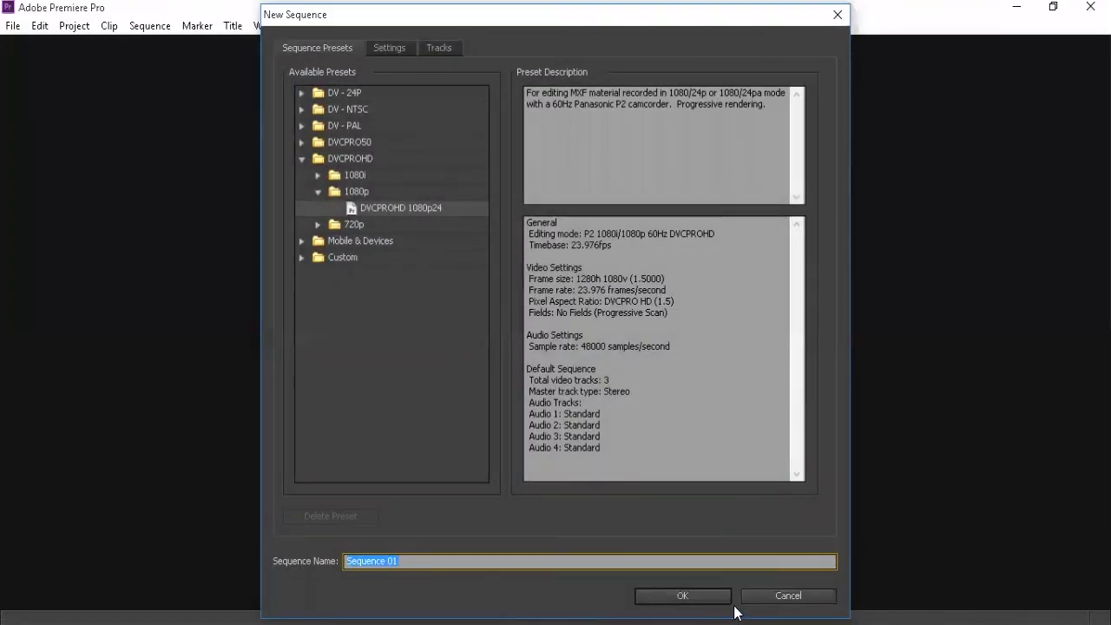
click(705, 597)
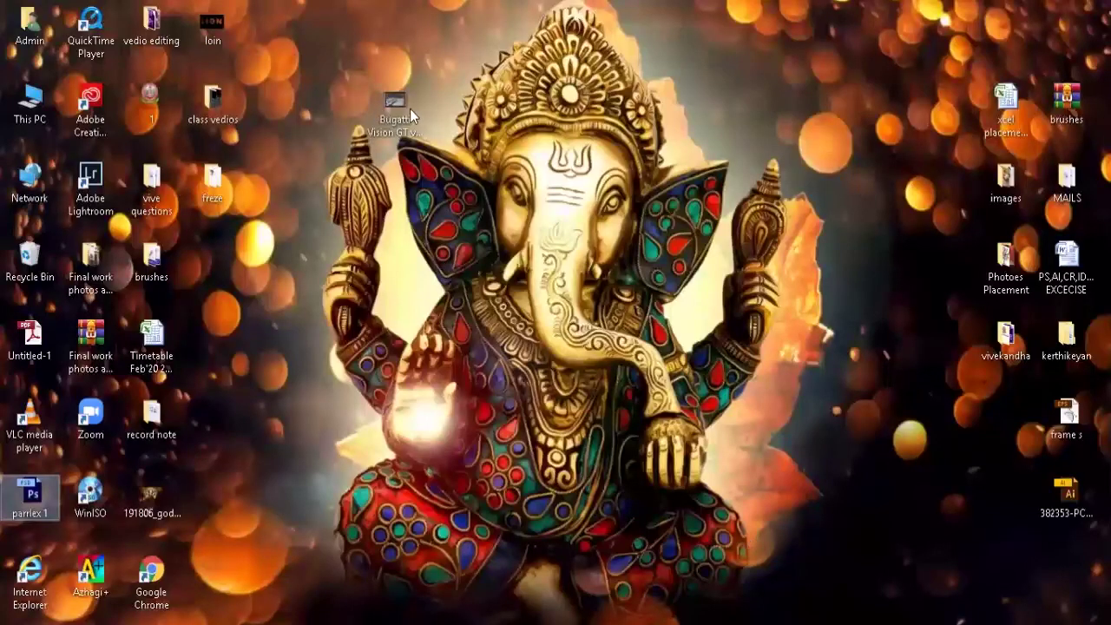
- Select the Bugatti race video file on the desktop
click(401, 111)
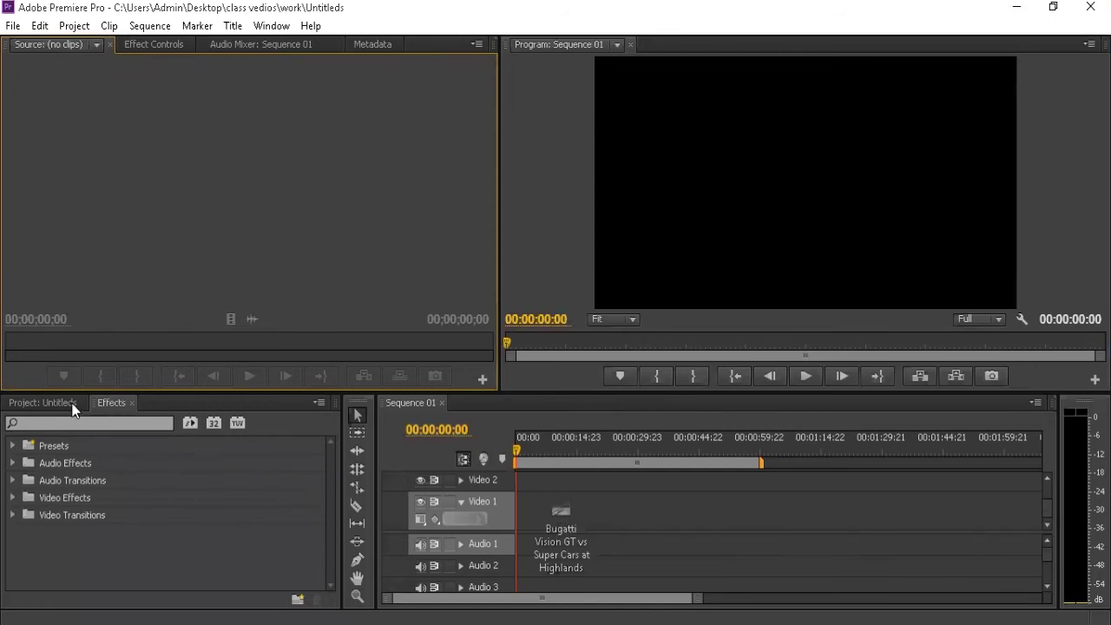
- Drop the Bugatti clip on the timeline, match the sequence settings, and place it at 00:00 on Video 1
drag(73, 409, 735, 545)
click(583, 348)
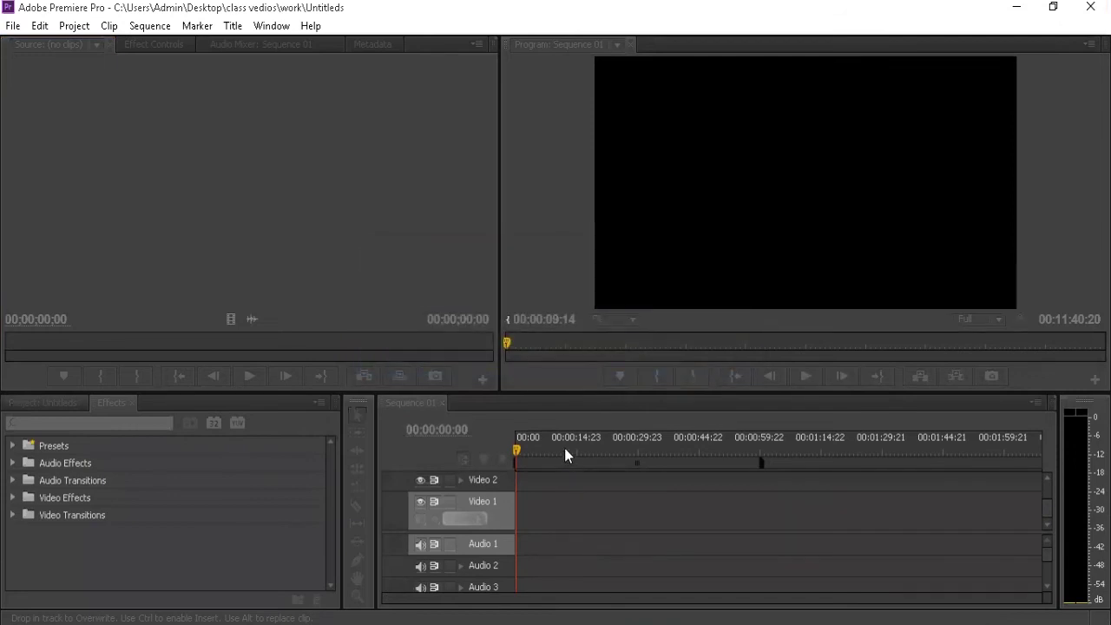
mouse_move(272, 445)
mouse_down()
mouse_move(618, 495)
mouse_move(625, 519)
mouse_up()
click(650, 450)
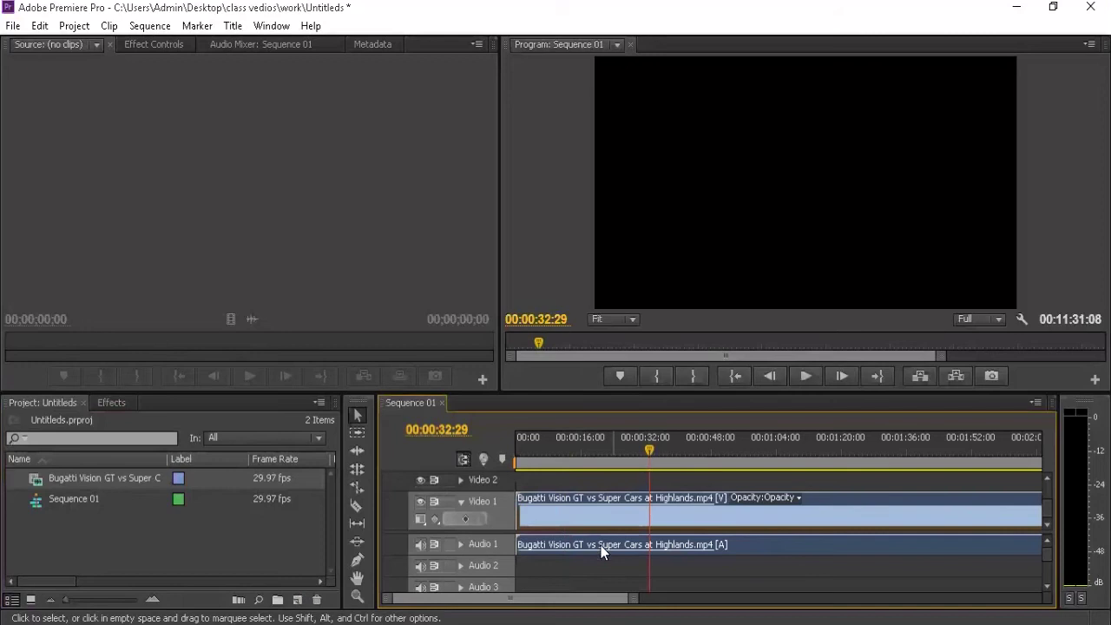
- Expand Effects > Video Effects > Keying and select Blue Screen Key
click(111, 402)
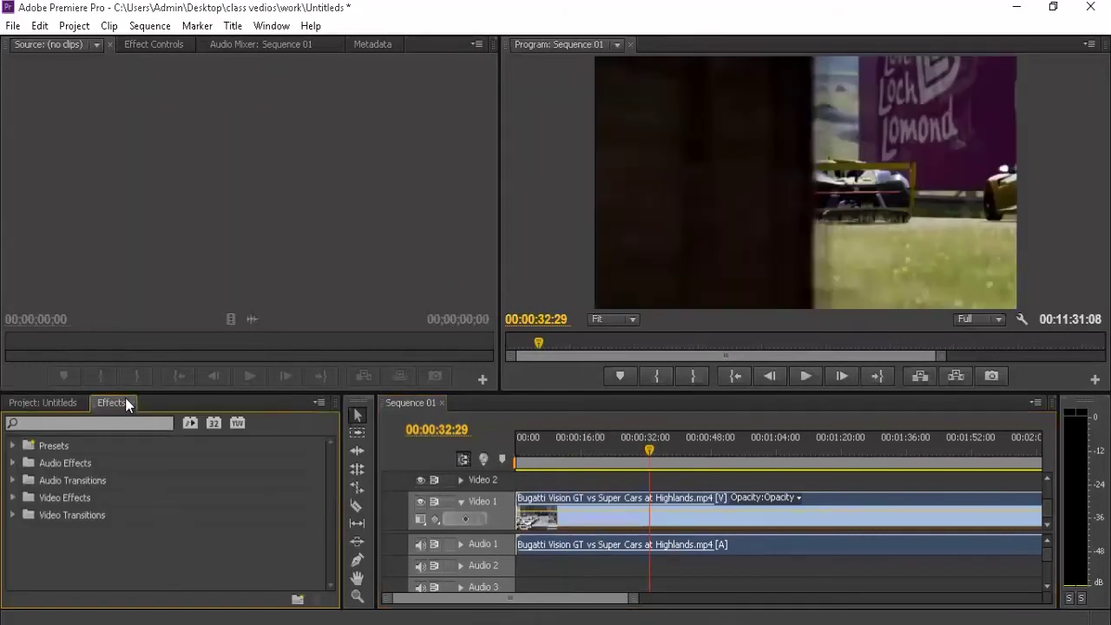
click(13, 498)
scroll(39, 548, down, 3)
scroll(45, 549, down, 2)
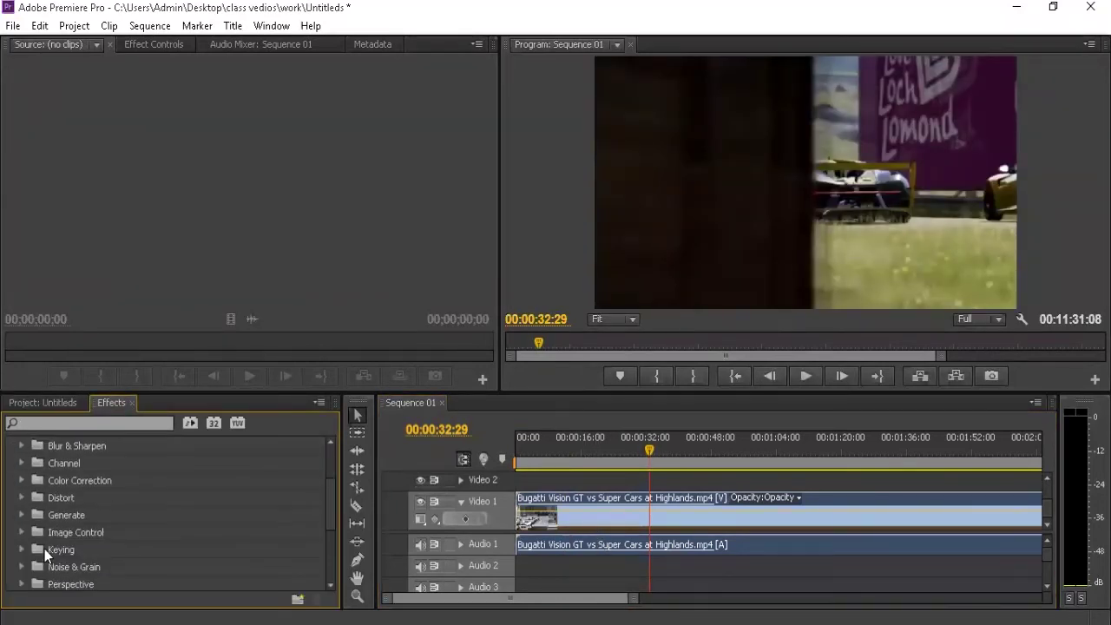
scroll(19, 563, down, 3)
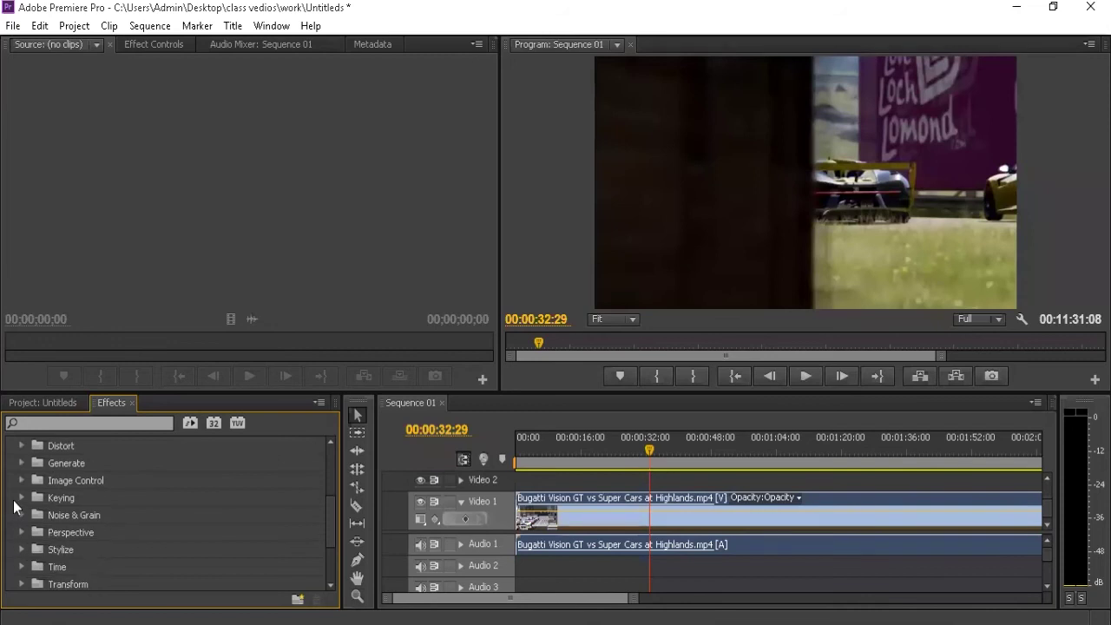
click(22, 498)
click(70, 530)
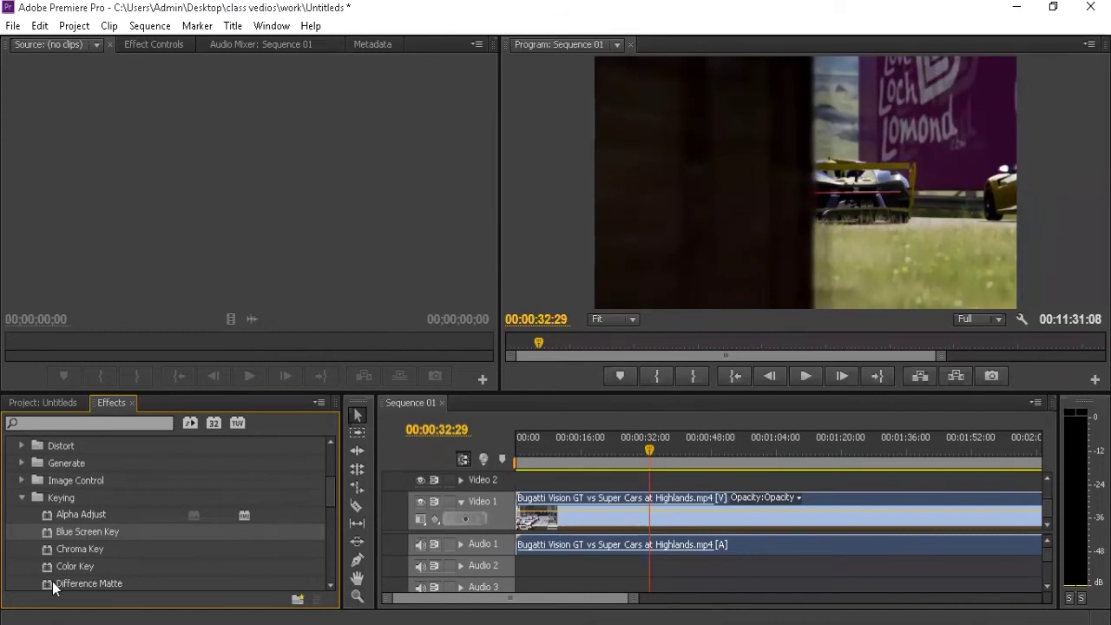
scroll(104, 537, down, 2)
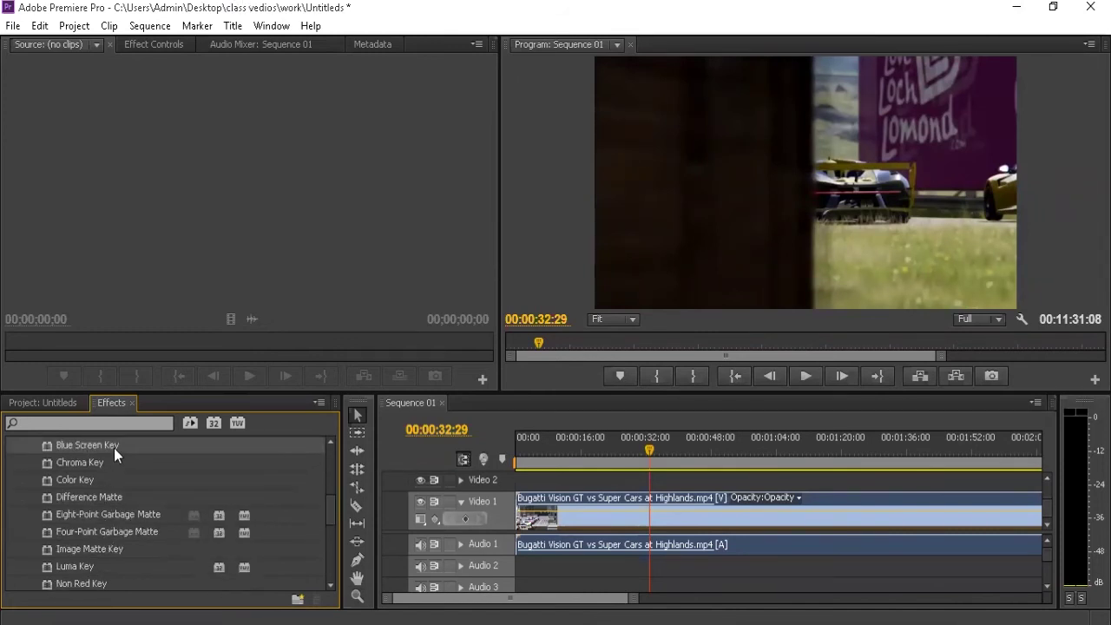
scroll(98, 487, up, 1)
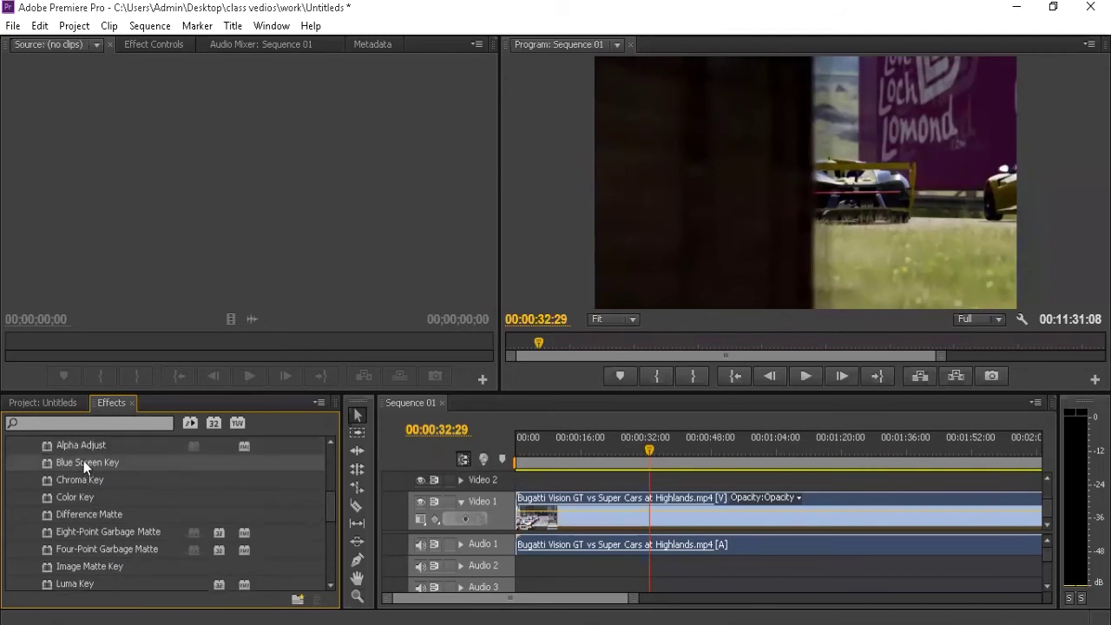
- Move the playhead through the clip to 00:01:08:16
click(818, 441)
click(780, 443)
click(769, 444)
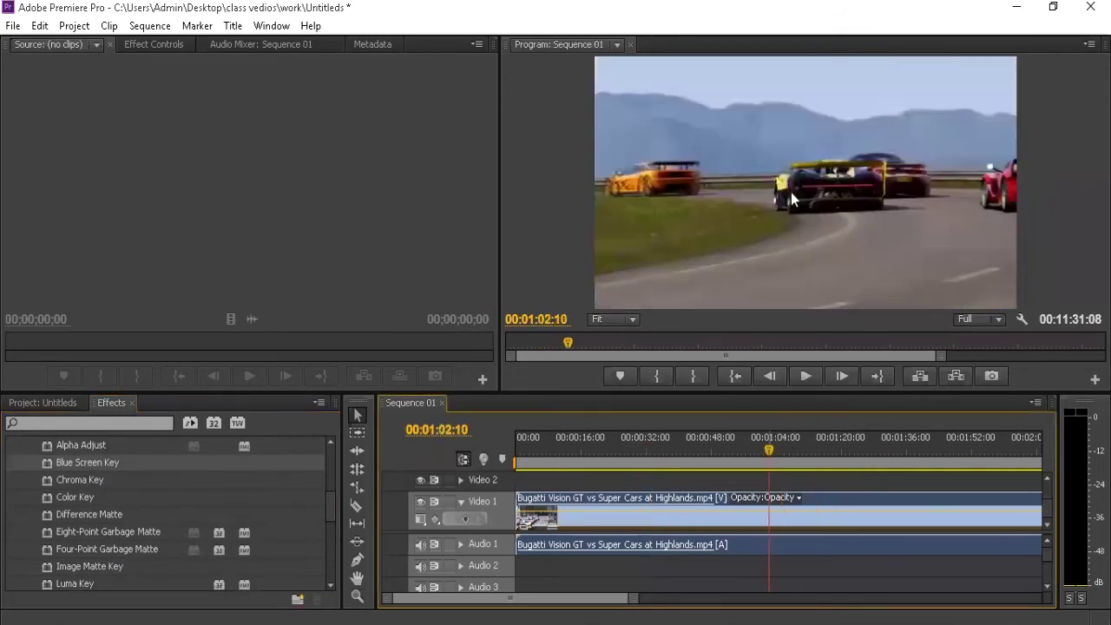
drag(771, 443, 778, 443)
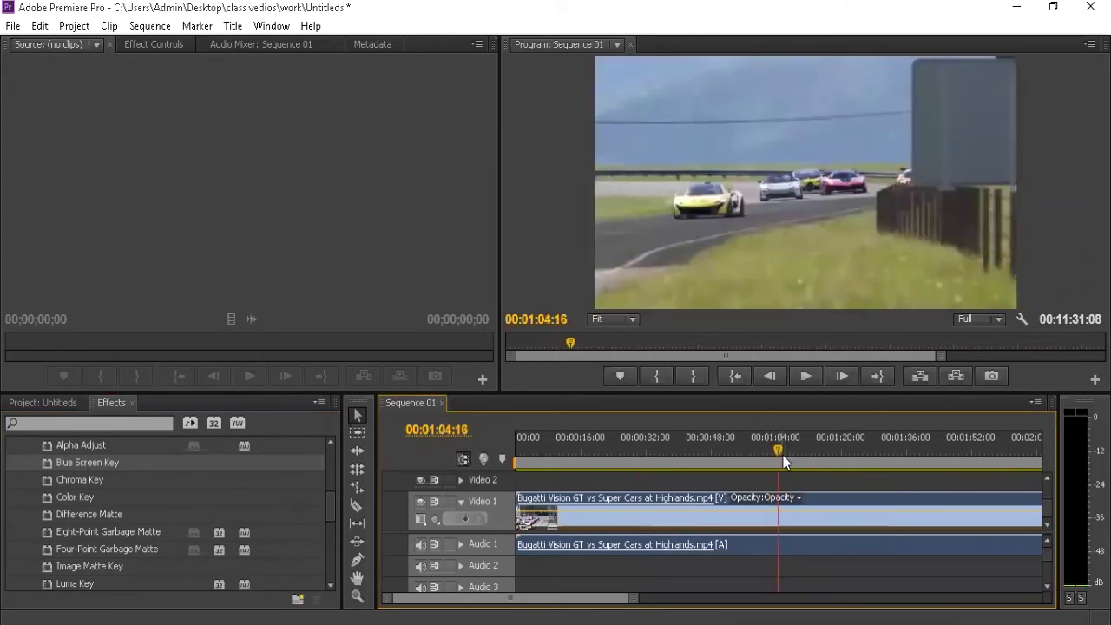
click(797, 450)
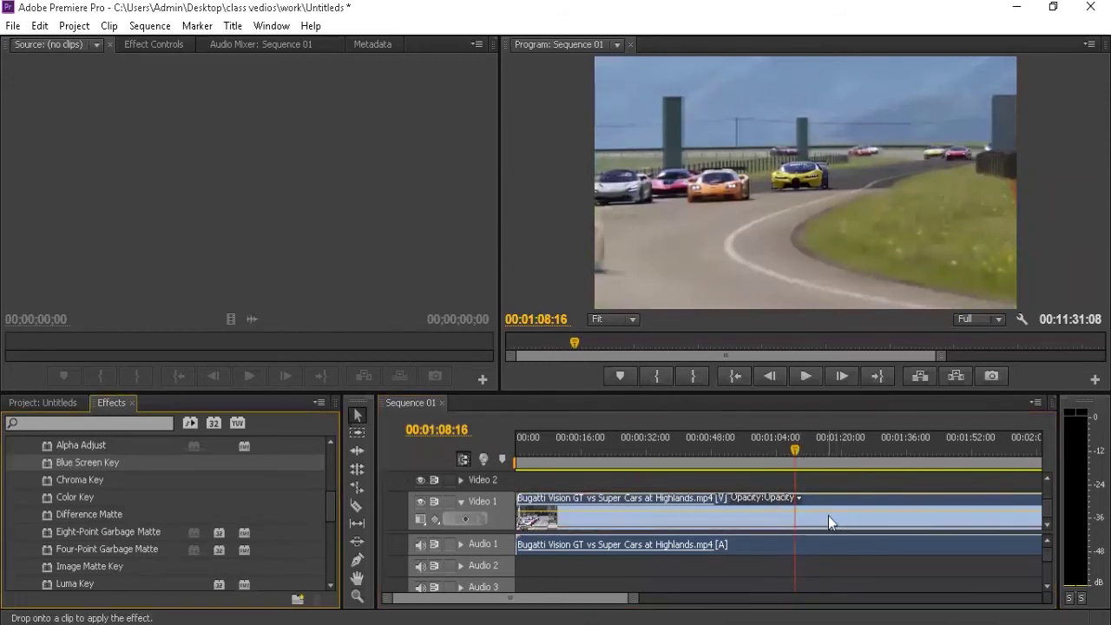
- Apply Blue Screen Key with Threshold 65%, adjusted Cutoff and High Smoothing, then delete it
drag(71, 462, 828, 515)
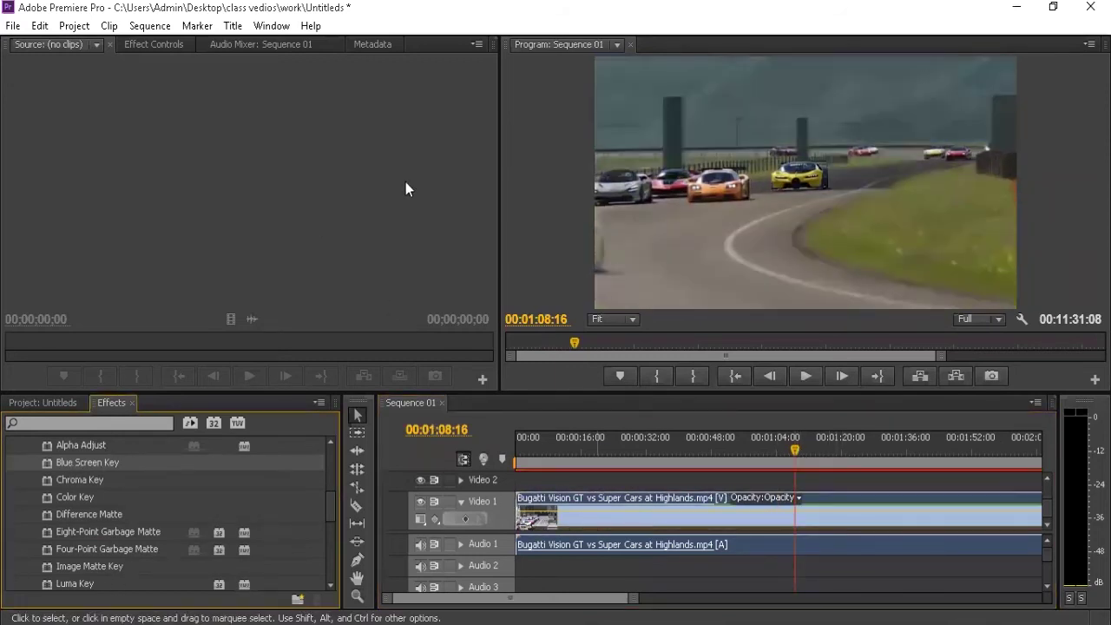
click(132, 44)
click(155, 186)
text(65)
key(Return)
mouse_move(150, 186)
mouse_down()
mouse_move(174, 186)
mouse_move(170, 204)
mouse_move(143, 204)
mouse_up()
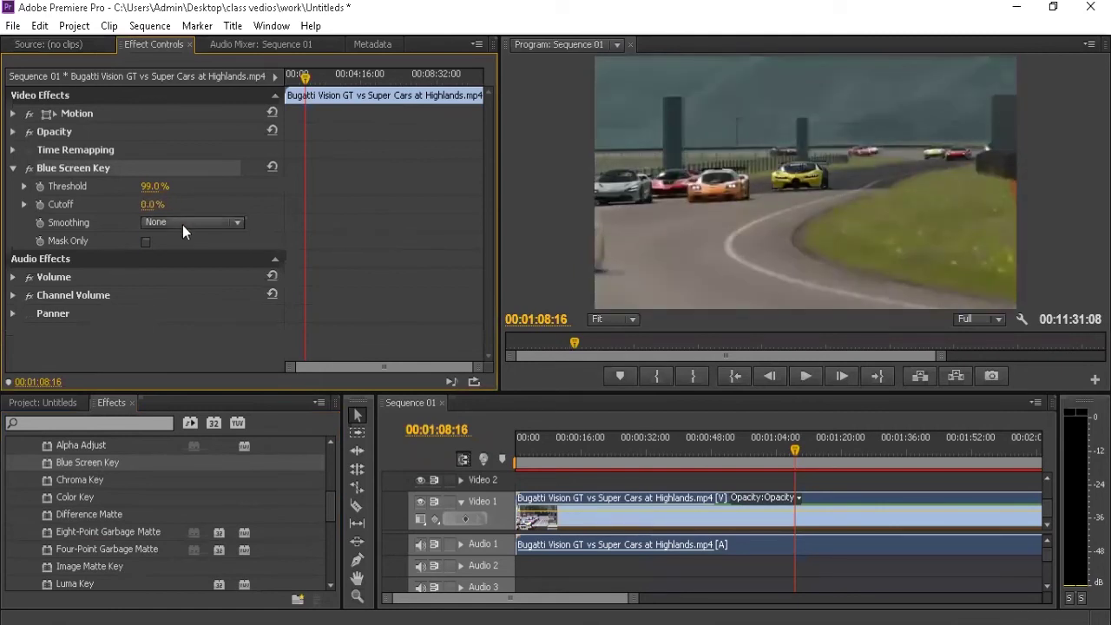
click(182, 223)
click(187, 280)
key(Delete)
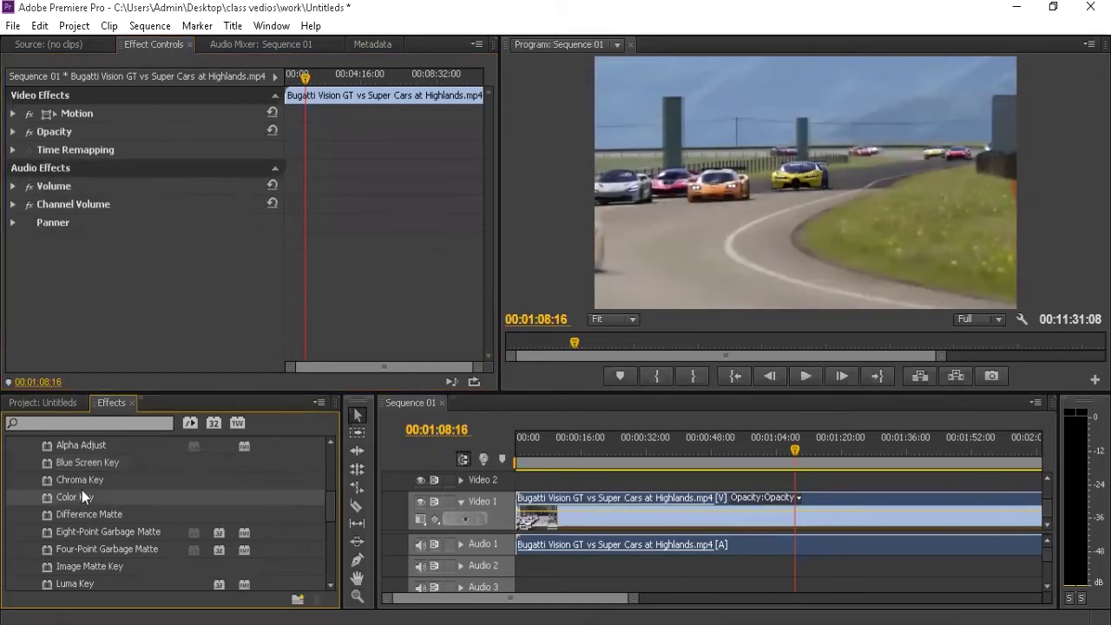
- Apply Color Key to the clip, raise Color Tolerance to key out the sky, then undo it to 0
mouse_move(86, 497)
mouse_down()
mouse_move(603, 326)
mouse_move(145, 211)
mouse_move(823, 124)
mouse_up()
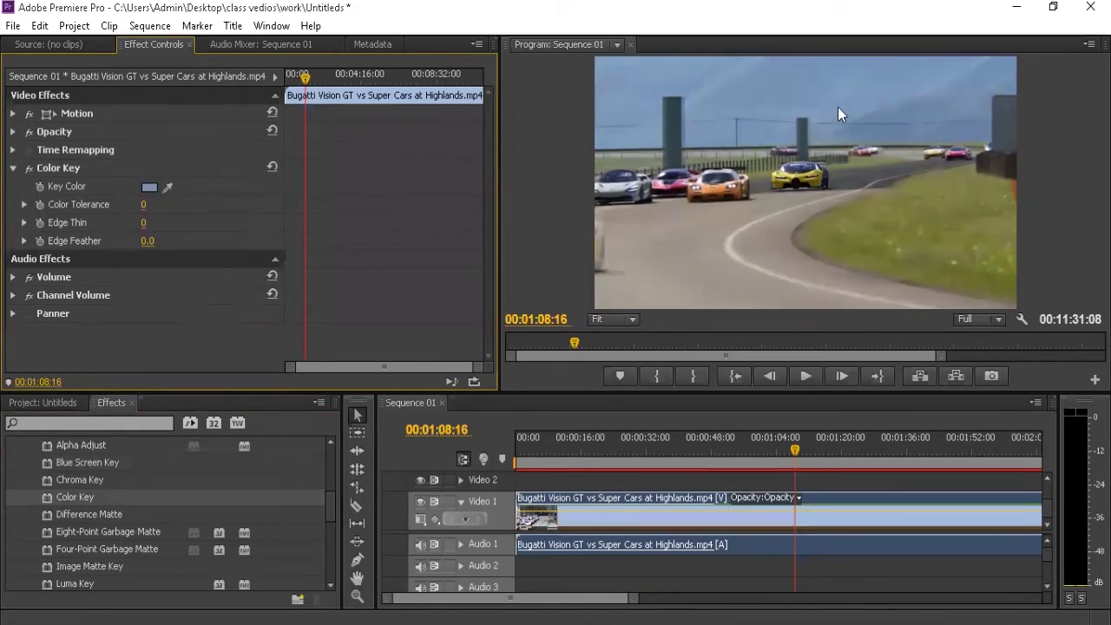
drag(145, 204, 187, 204)
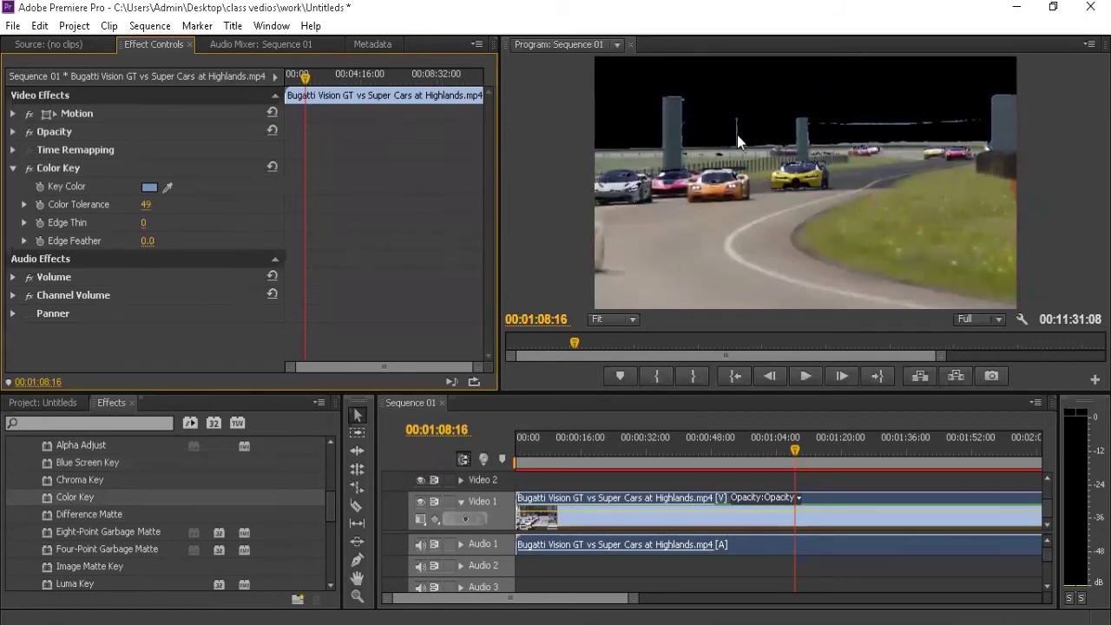
key(ctrl+z)
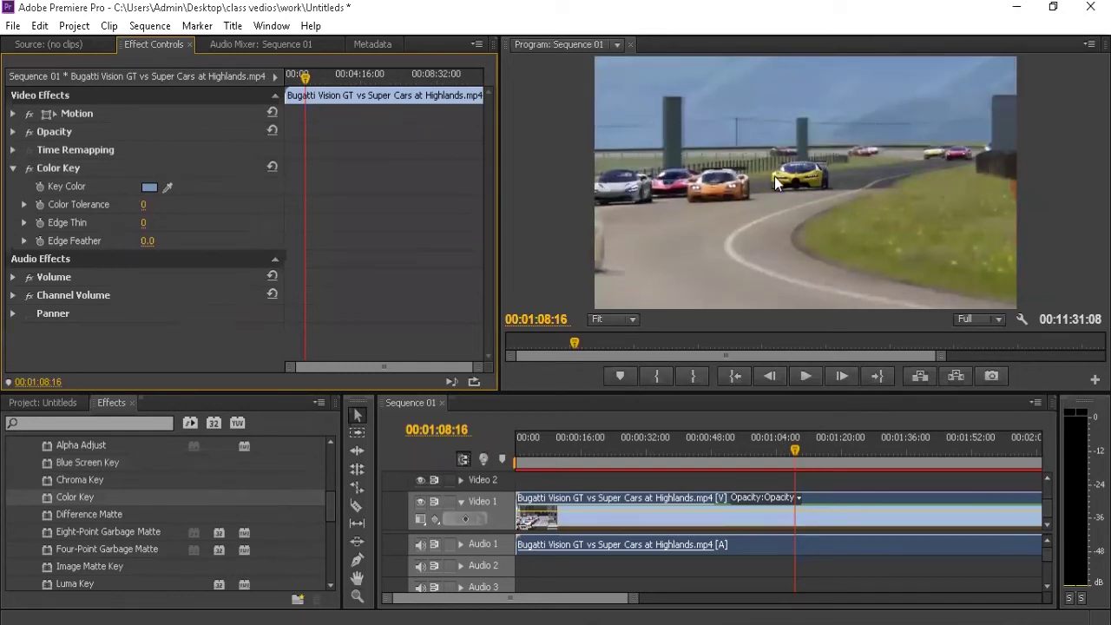
- Razor the clip at two playhead points and move the short piece to about 00:00:54 on Video 2
key(c)
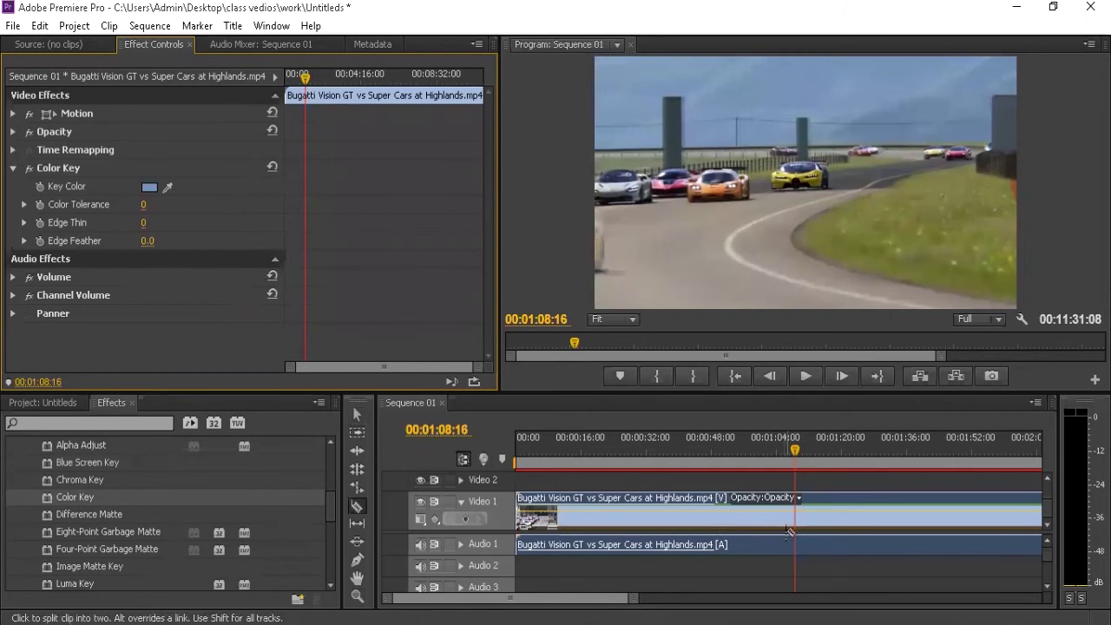
click(794, 518)
key(space)
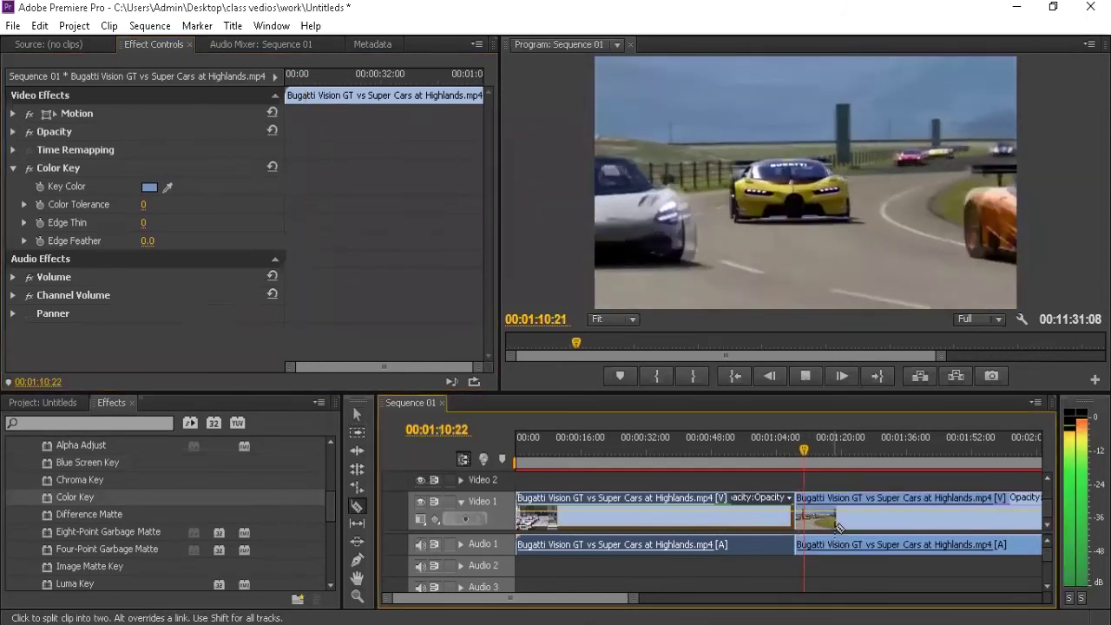
key(space)
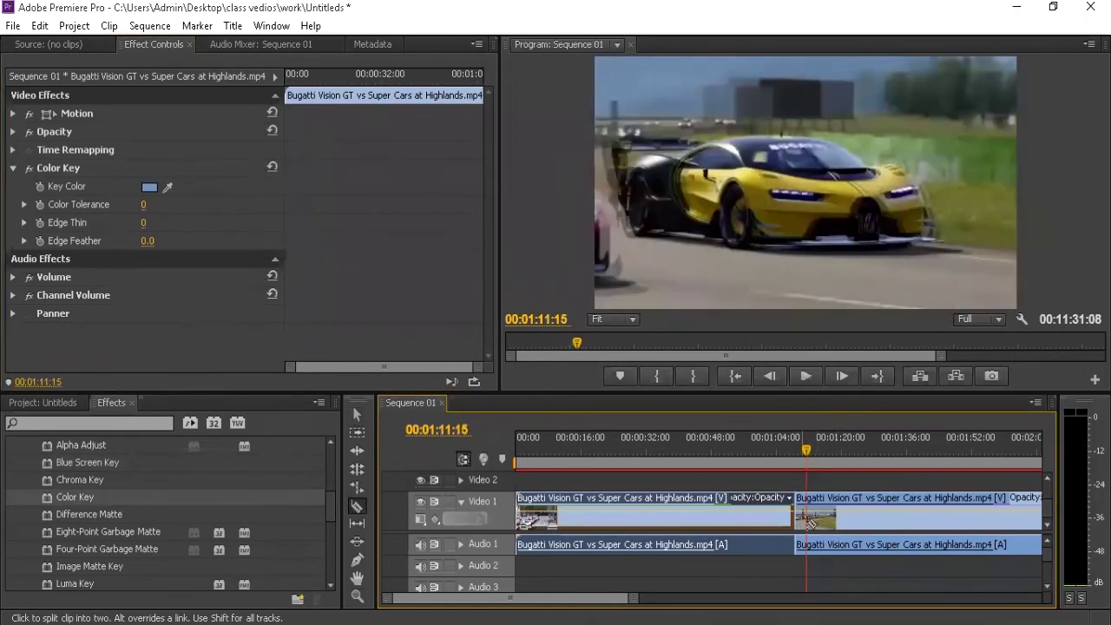
click(808, 521)
key(v)
mouse_move(801, 514)
mouse_down()
mouse_move(778, 481)
mouse_move(745, 482)
mouse_move(741, 455)
mouse_up()
click(739, 455)
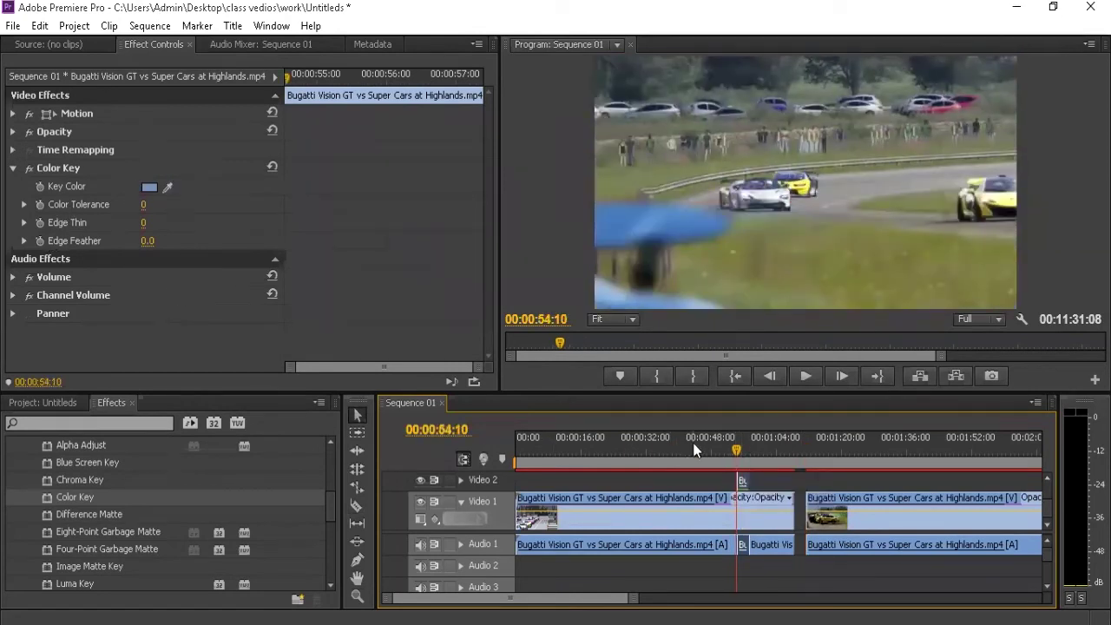
- Resample the Key Color from the sky, set Color Tolerance to 57, and preview playback around 00:00:54
click(739, 446)
click(167, 187)
drag(155, 210, 205, 211)
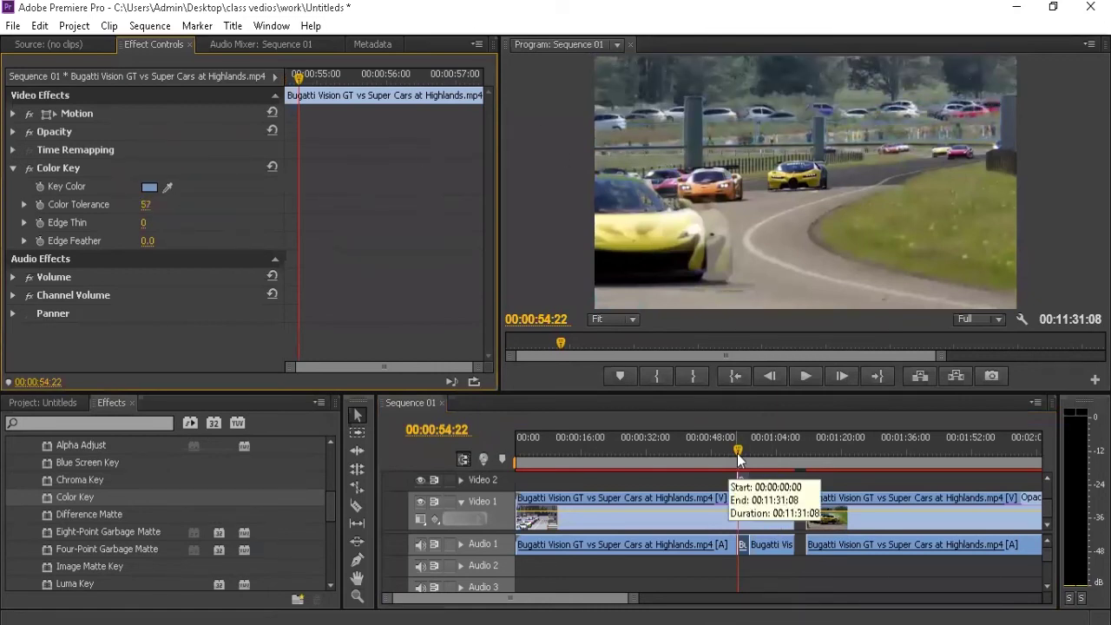
click(735, 442)
key(space)
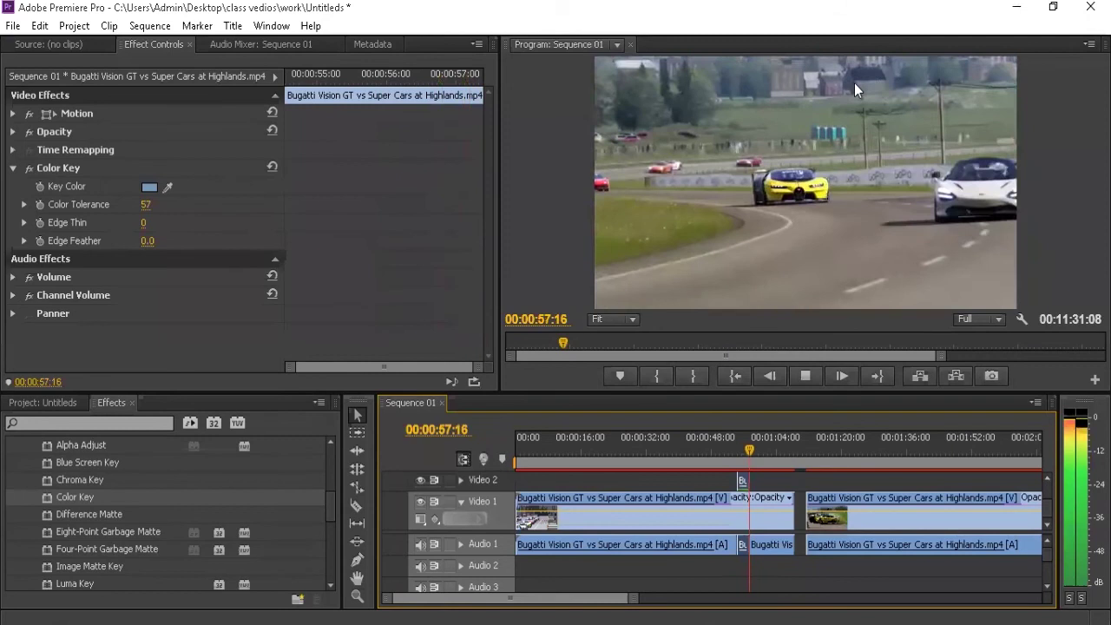
key(space)
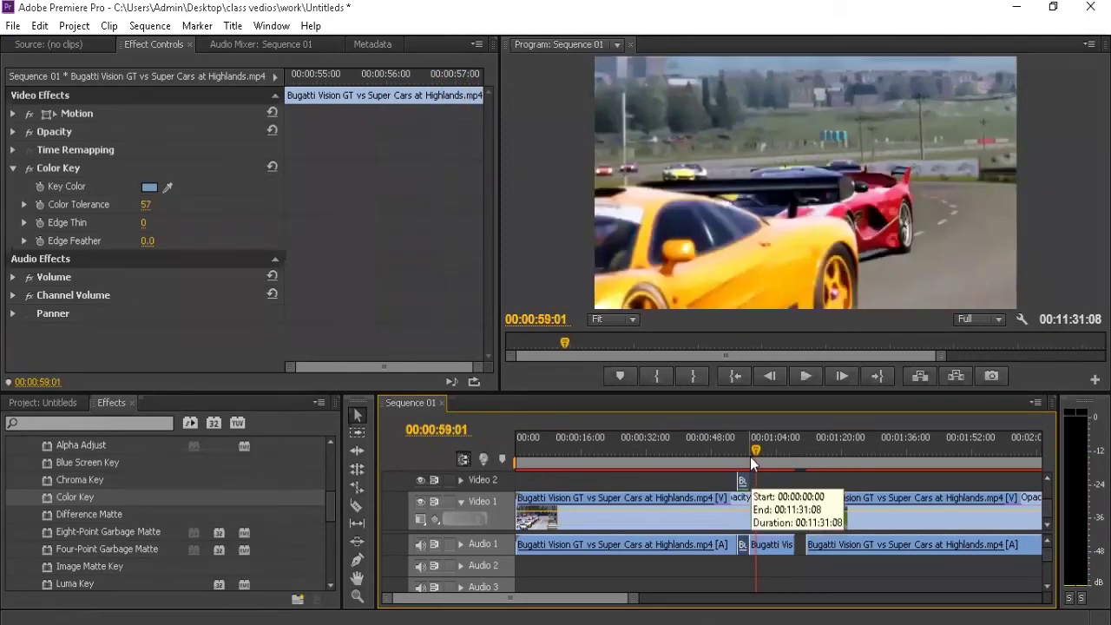
drag(745, 456, 739, 455)
key(space)
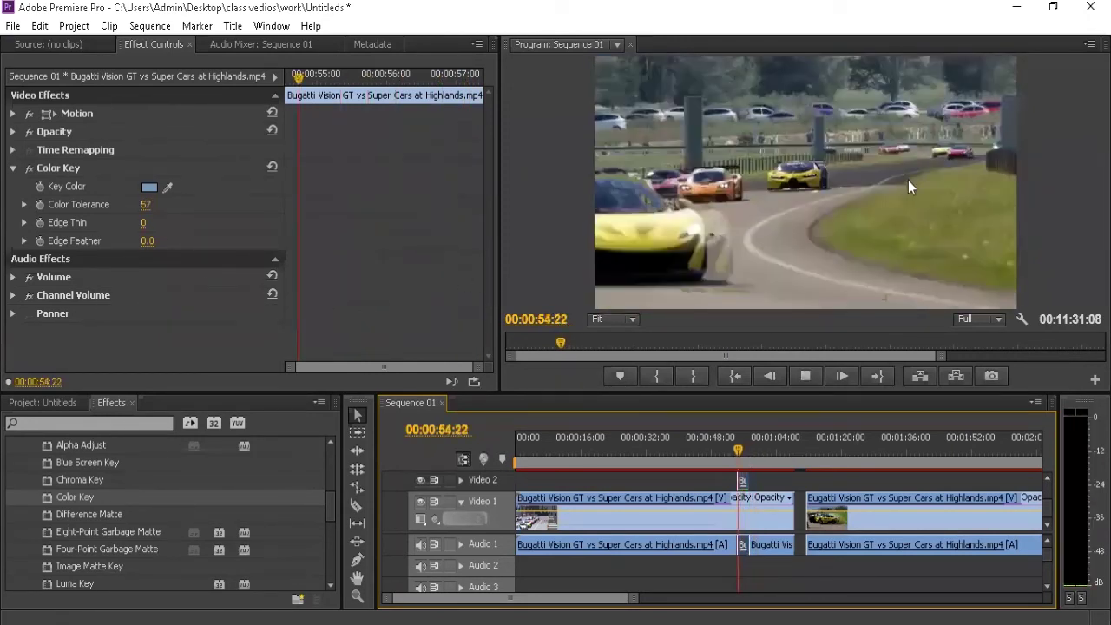
key(space)
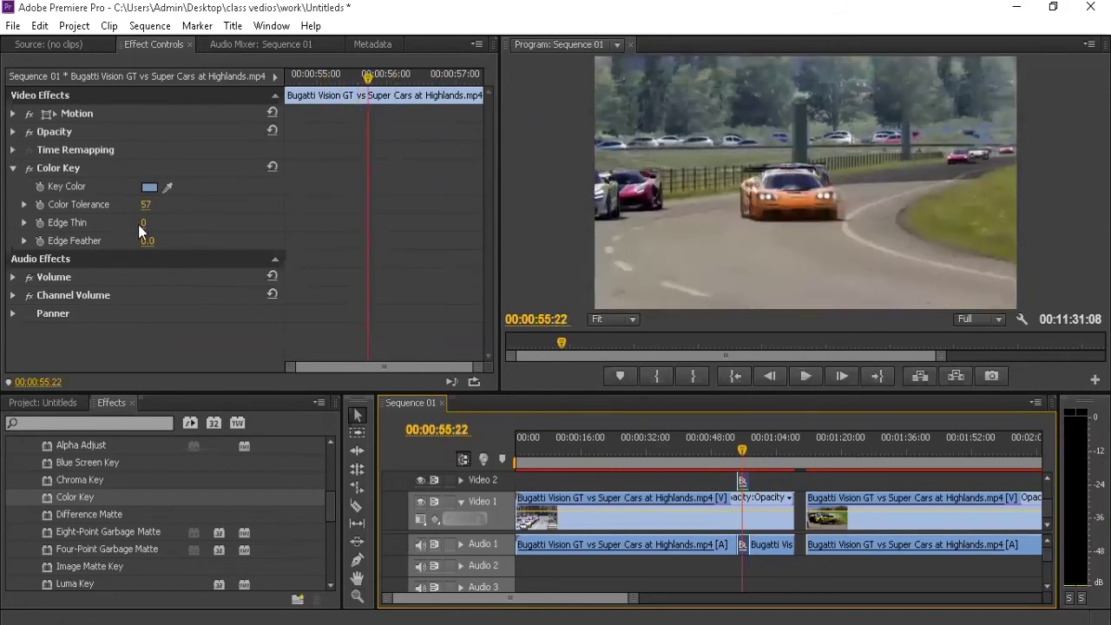
- Set the Color Key Edge Thin to -1 and Edge Feather to 59.8
drag(143, 223, 139, 223)
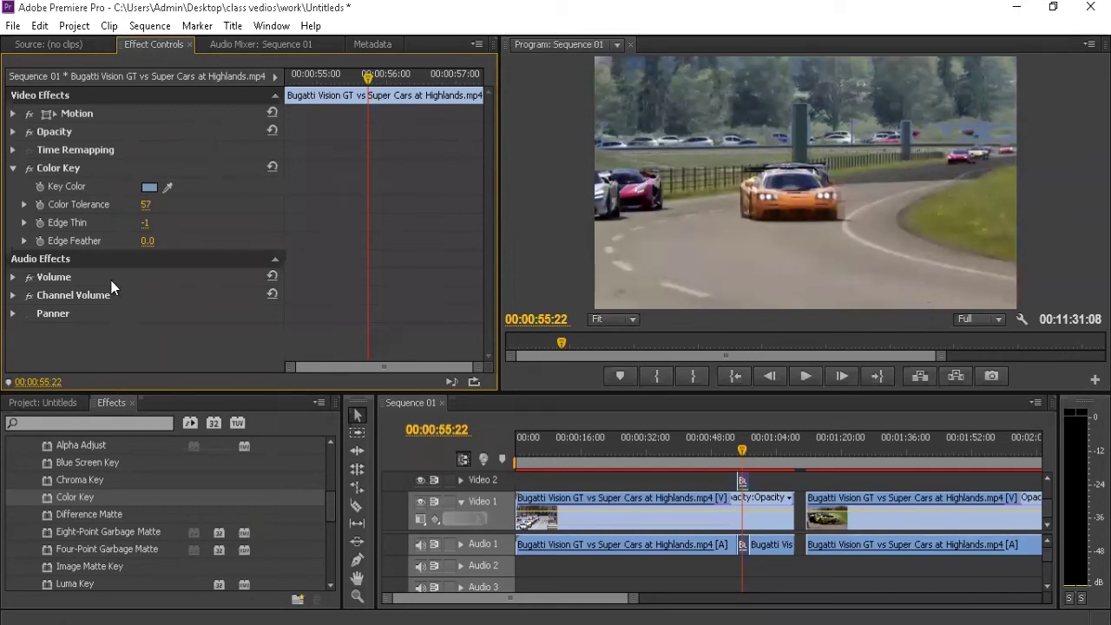
drag(147, 242, 174, 240)
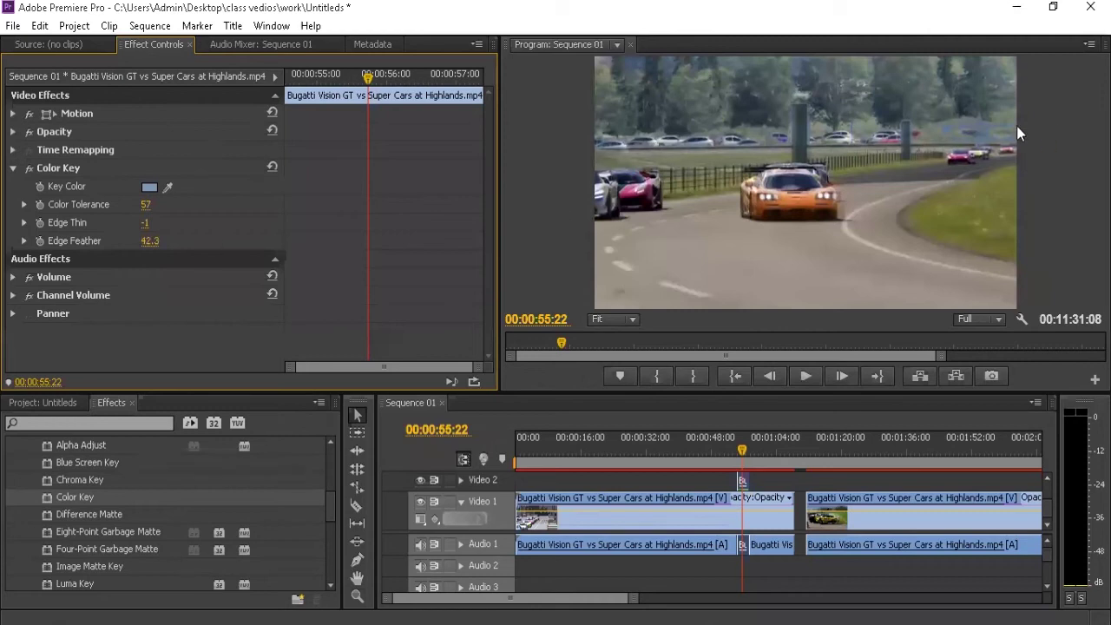
drag(148, 242, 156, 241)
- Play the keyed clip in the maximized Program monitor, then select Difference Matte and the Color Key effect
click(737, 443)
key(space)
key(grave)
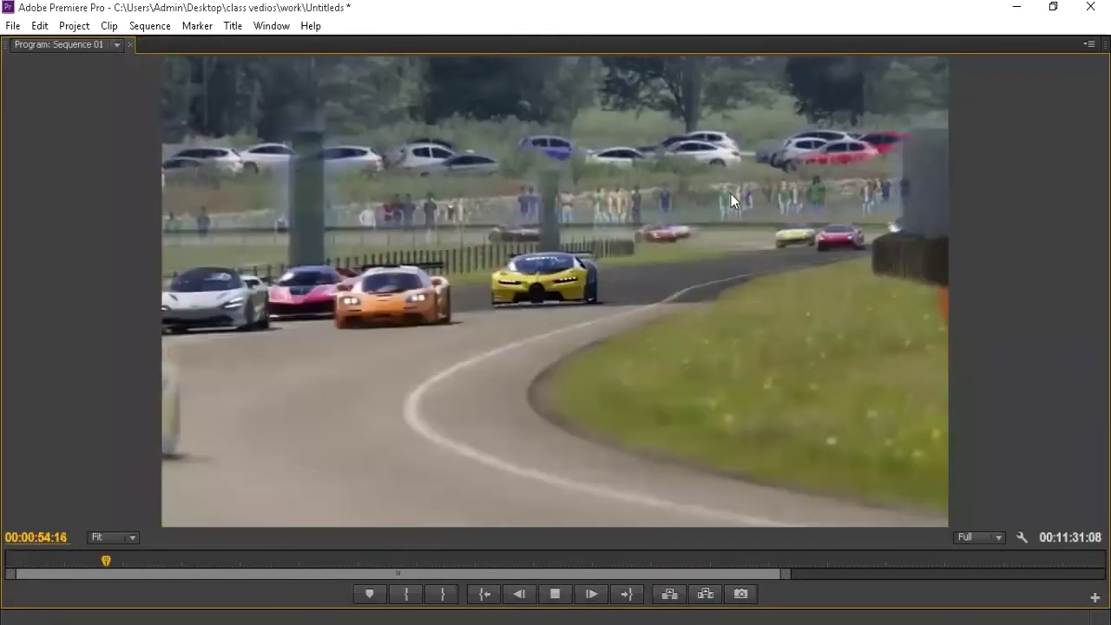
key(space)
key(grave)
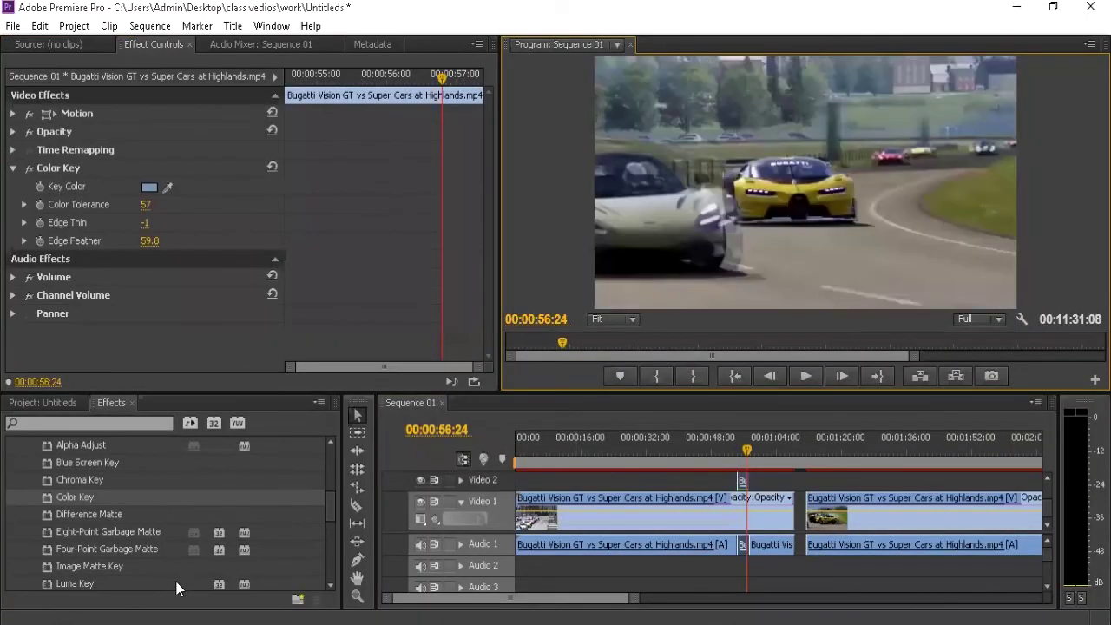
click(103, 514)
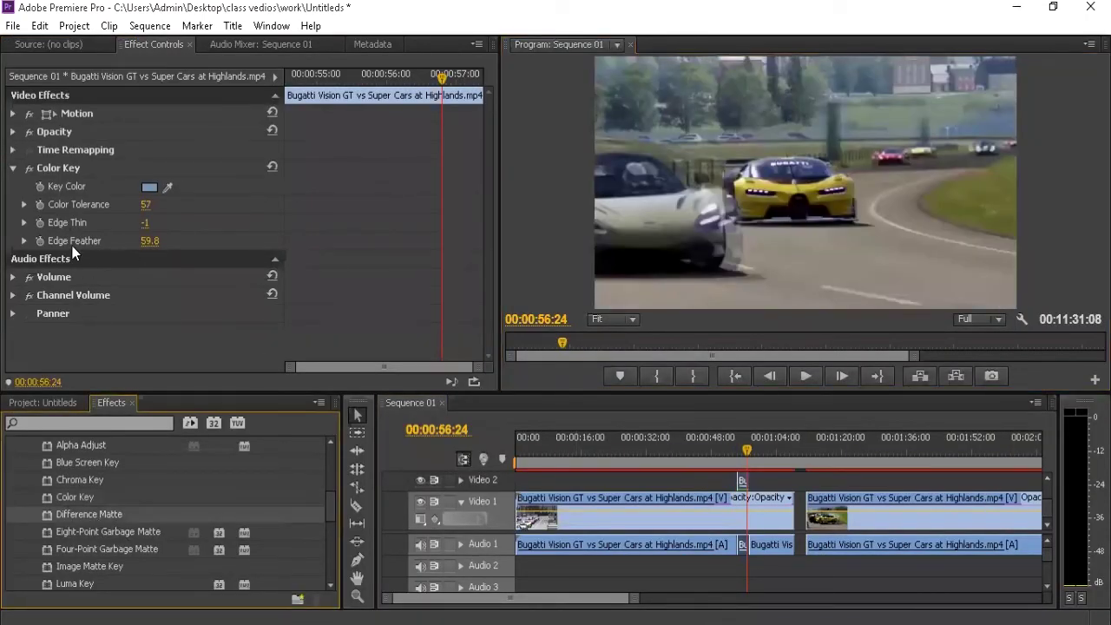
click(86, 165)
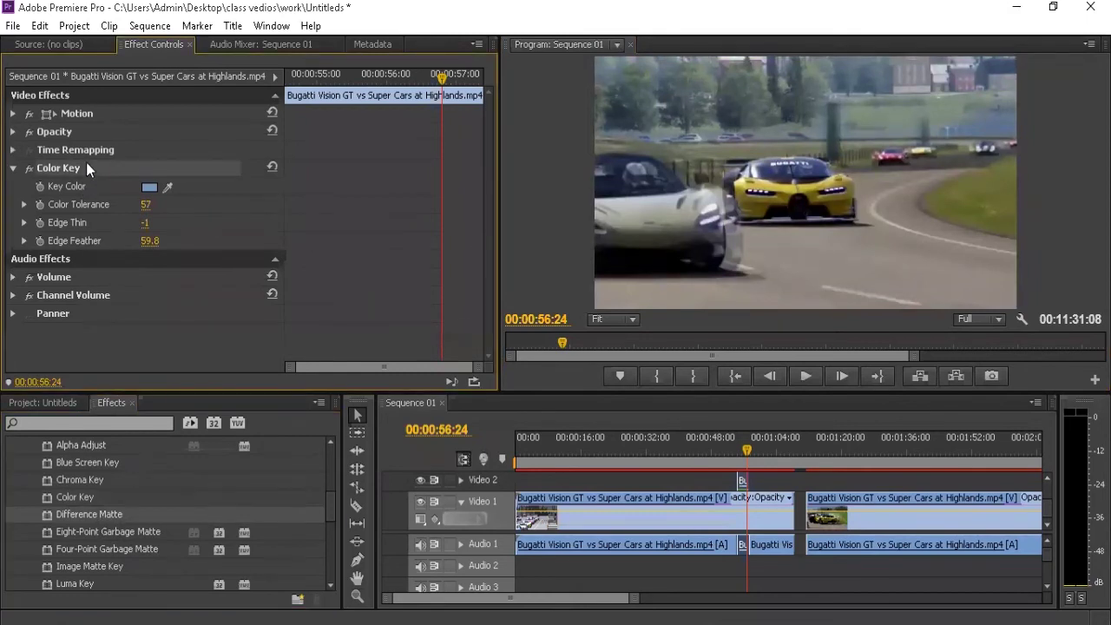
- Delete the Color Key and apply Difference Matte to the clip, viewing Source Only
key(Delete)
drag(97, 516, 743, 478)
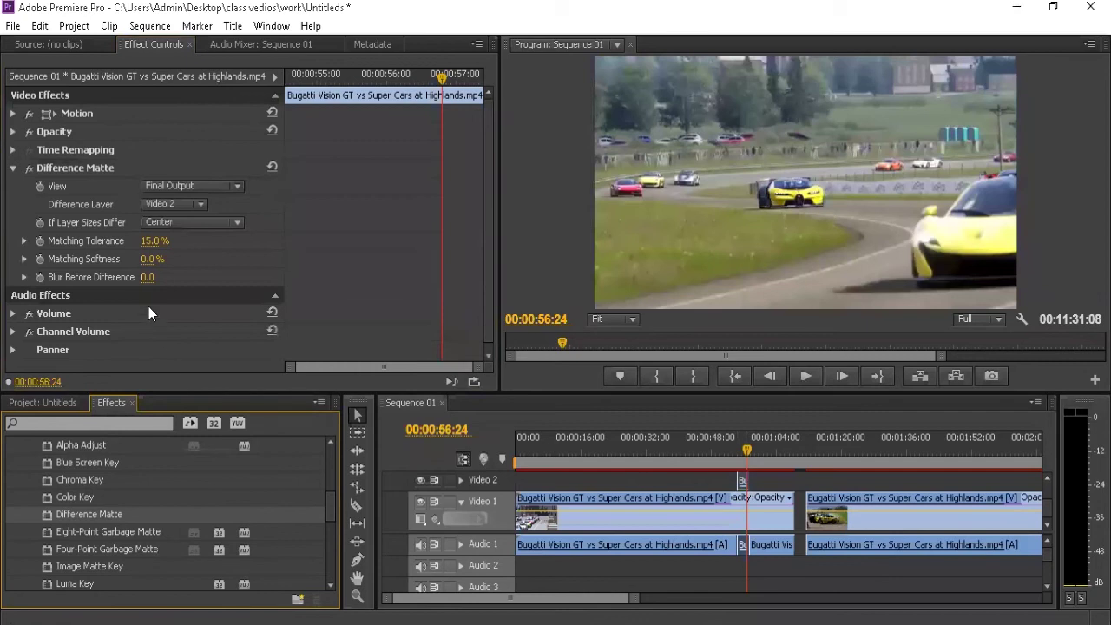
click(186, 186)
click(211, 225)
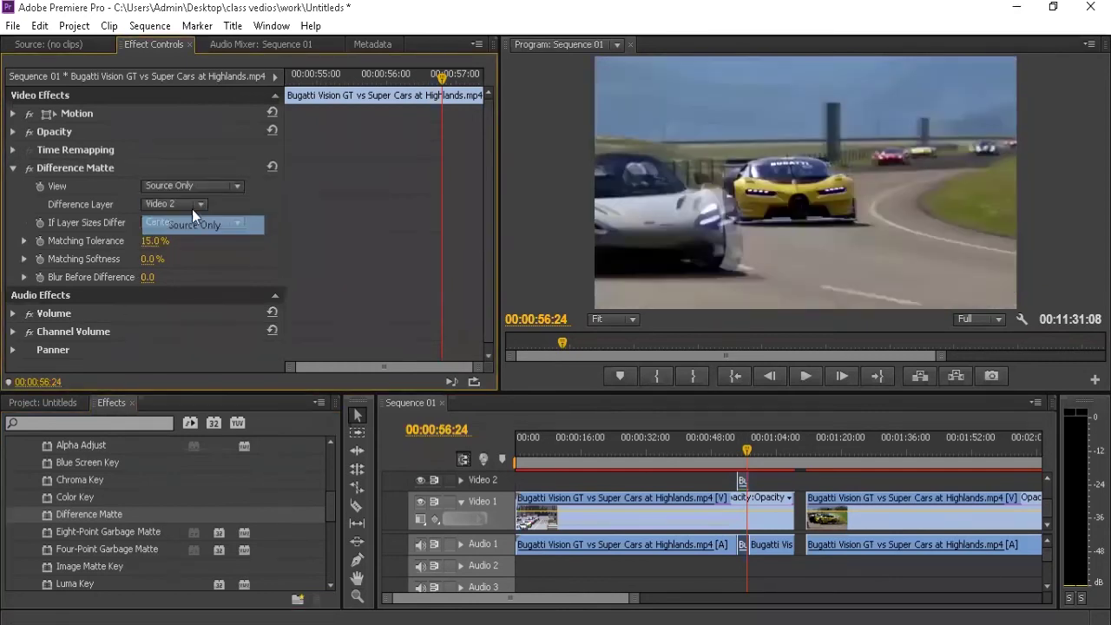
- Cycle the Difference Matte View among Final Output, Source Only and Matte Only
click(221, 187)
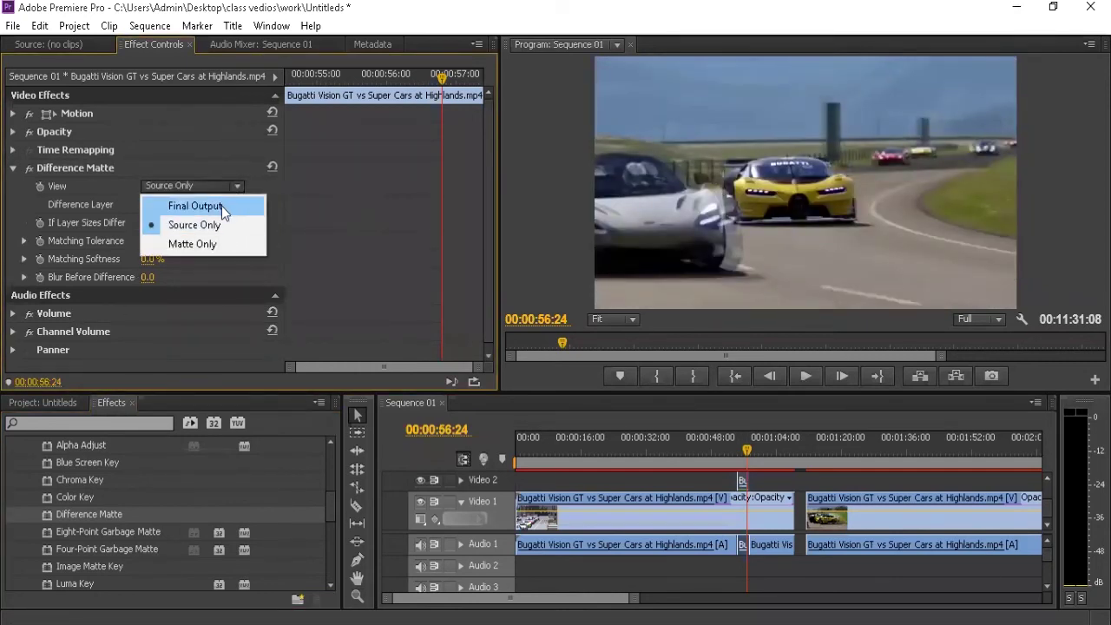
click(222, 205)
click(222, 188)
click(216, 224)
click(216, 188)
click(218, 246)
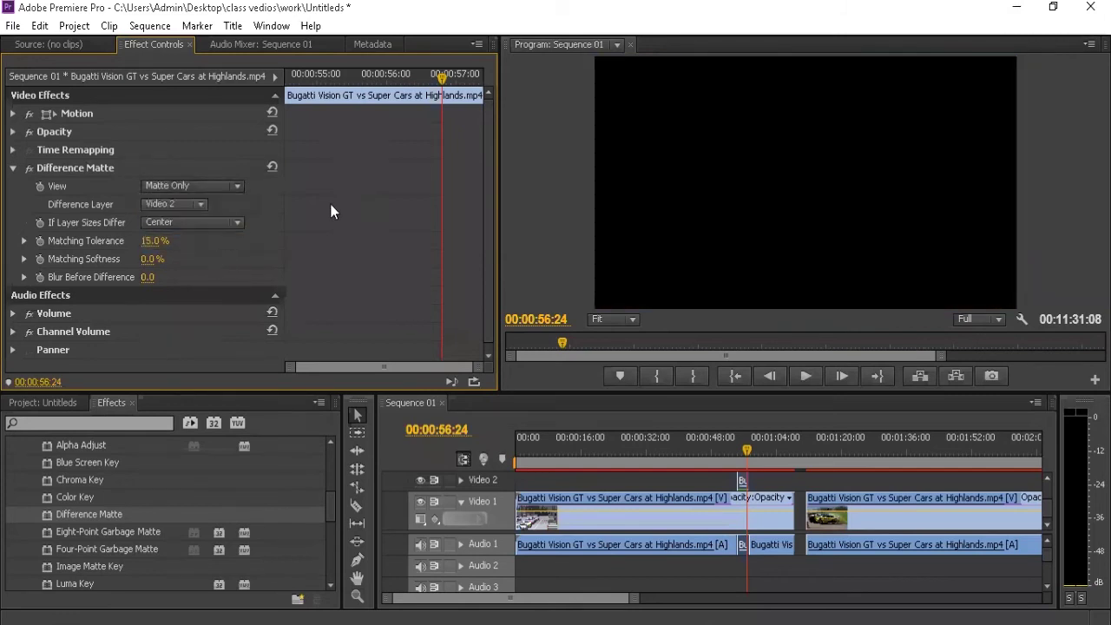
click(236, 186)
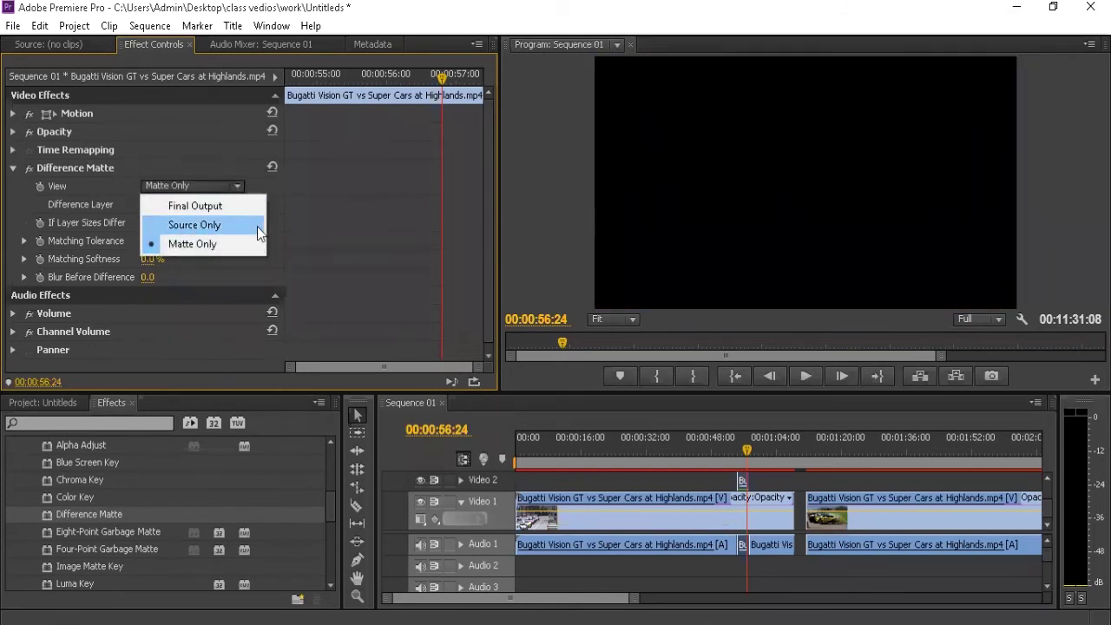
click(255, 229)
- At 55:16, set View to Final Output and raise Matching Tolerance to 40%
click(742, 453)
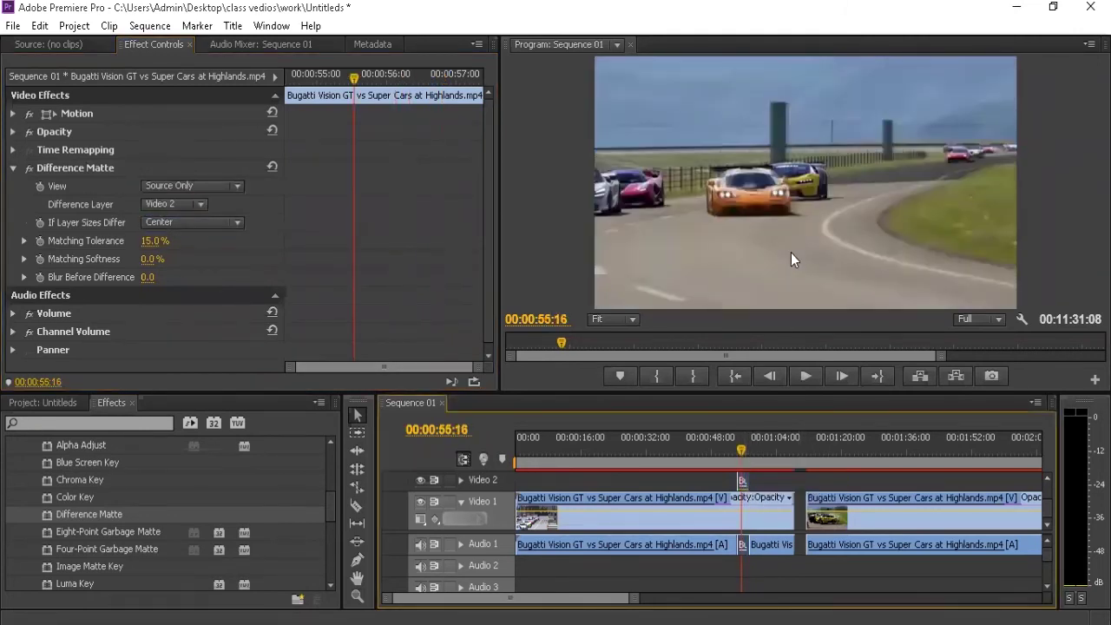
click(237, 186)
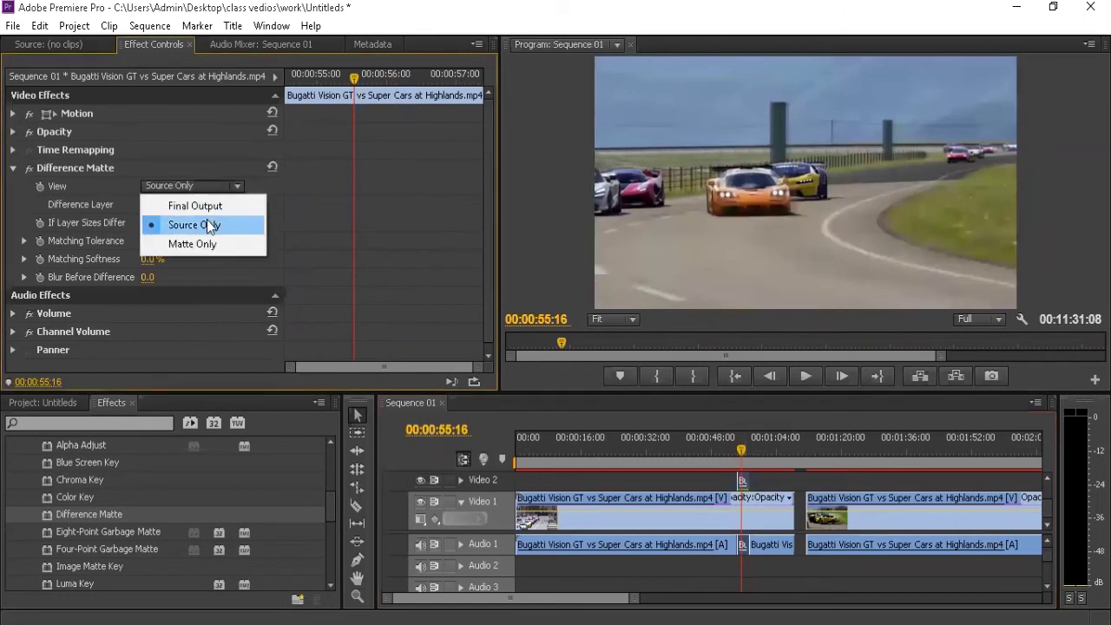
click(200, 204)
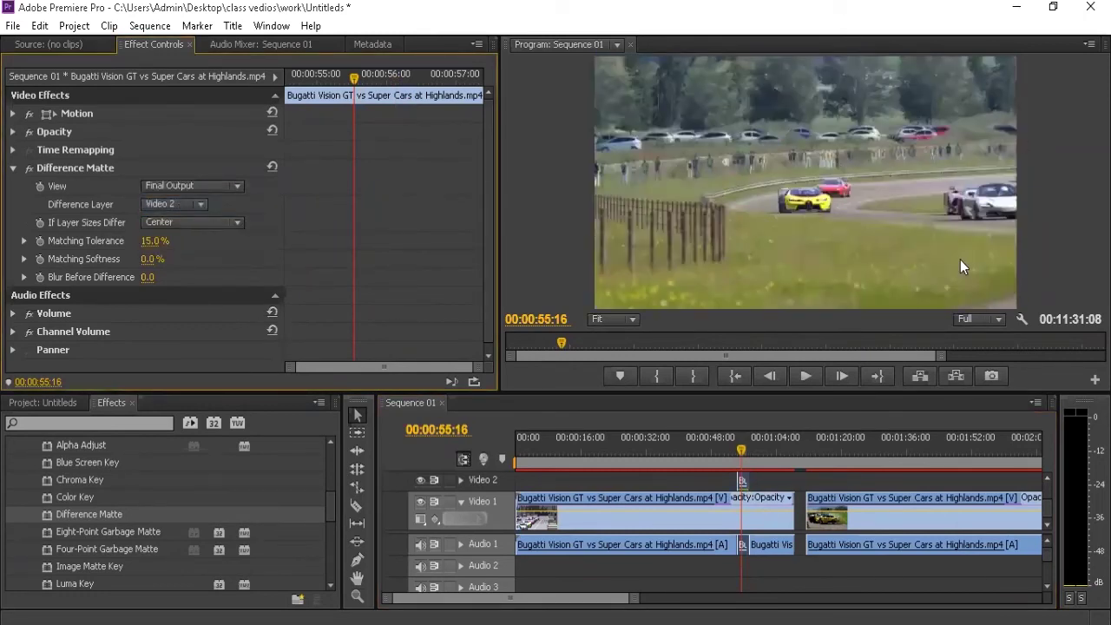
drag(155, 240, 211, 241)
- Set Difference Layer to Video 3, centre differing sizes, Matching Tolerance and Softness 100%, Blur 1.0
click(174, 205)
click(178, 246)
click(181, 223)
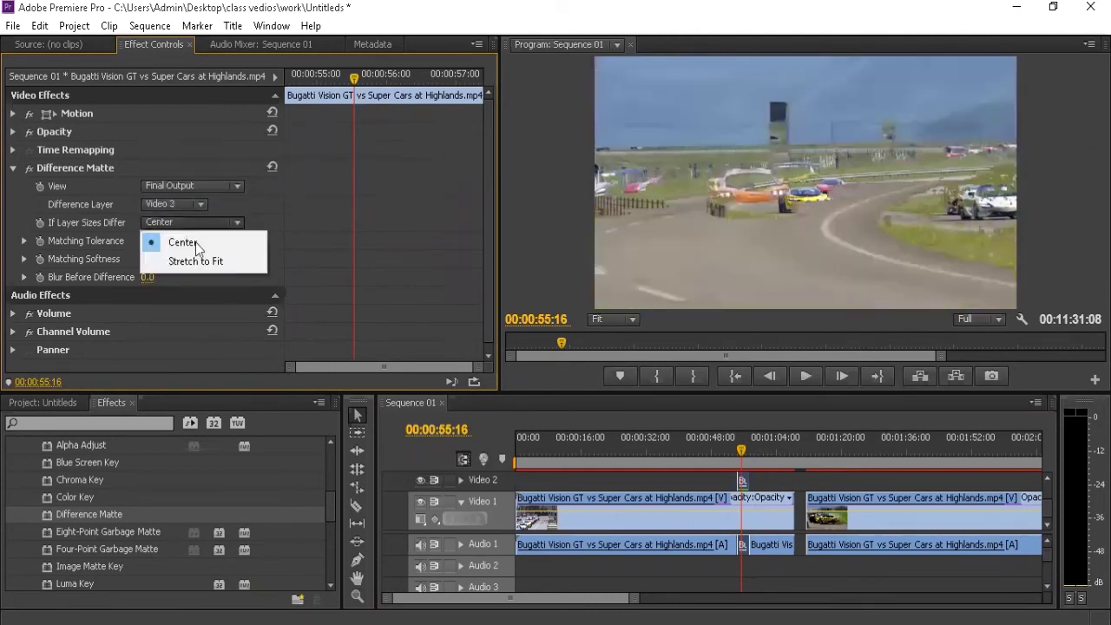
click(244, 199)
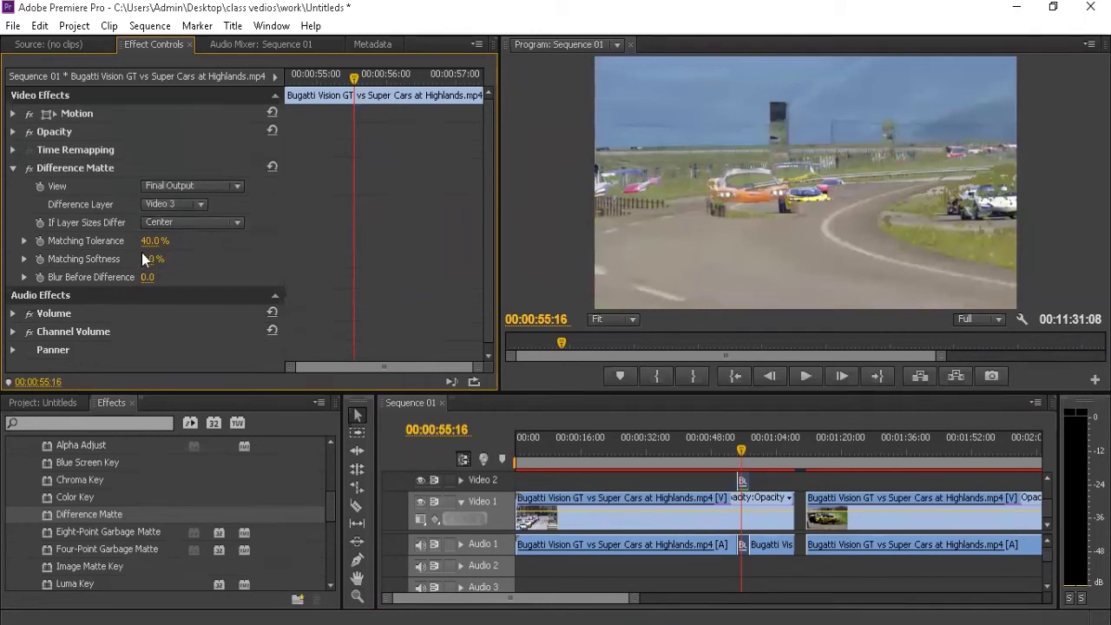
mouse_move(150, 241)
mouse_down()
mouse_move(208, 240)
mouse_move(130, 241)
mouse_move(208, 241)
mouse_up()
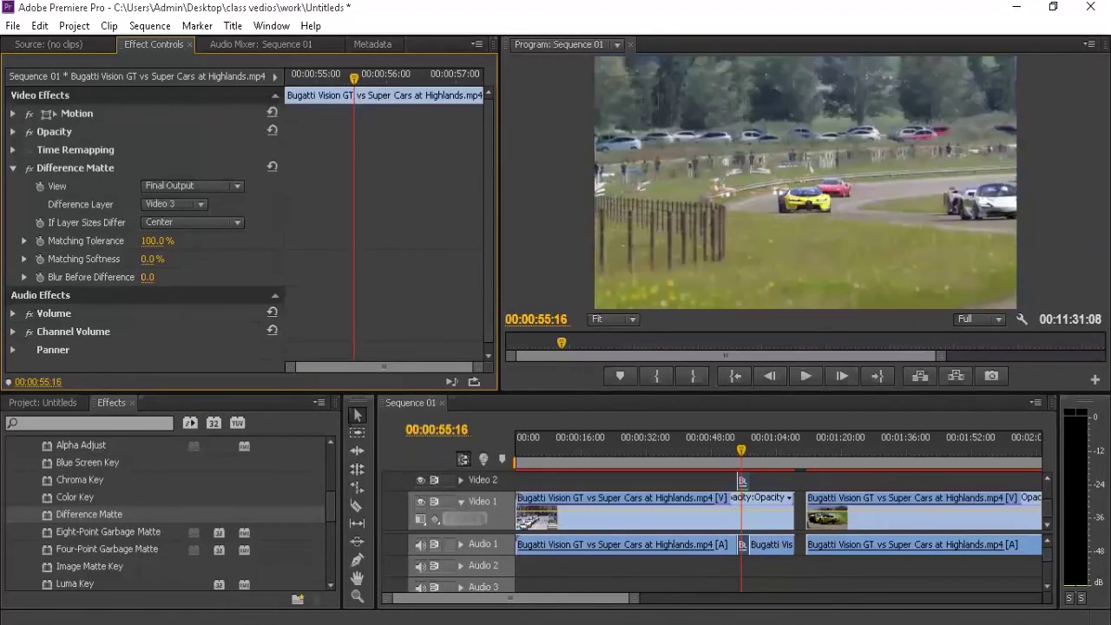
mouse_move(153, 258)
mouse_down()
mouse_move(208, 258)
mouse_move(105, 241)
mouse_move(200, 242)
mouse_up()
drag(147, 277, 150, 277)
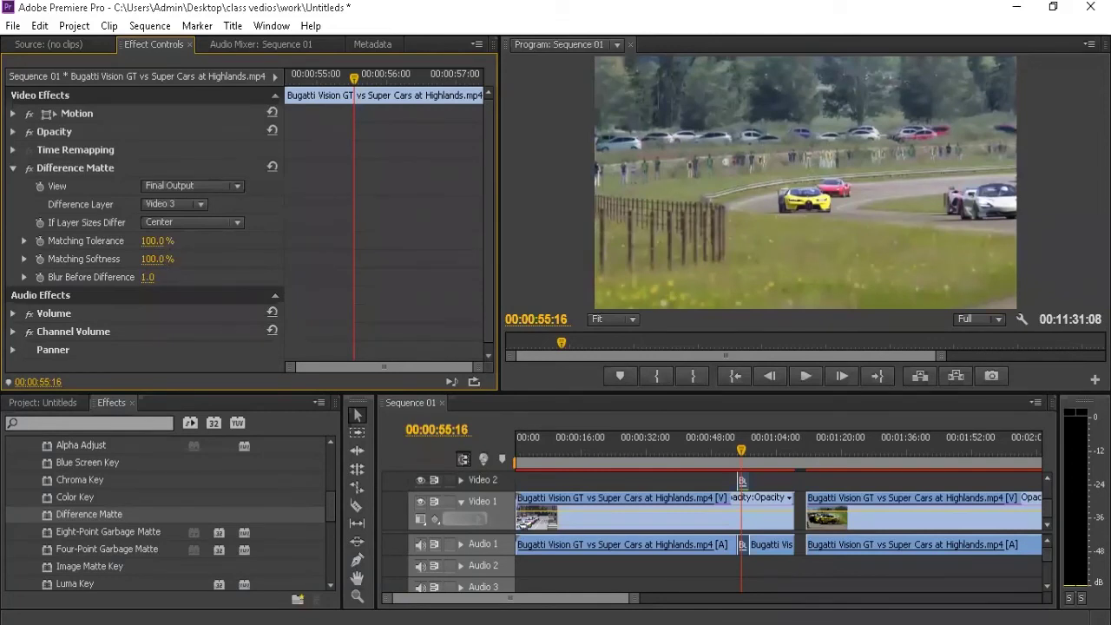
- Delete the Difference Matte and apply Image Matte Key from the Keying effects
click(78, 168)
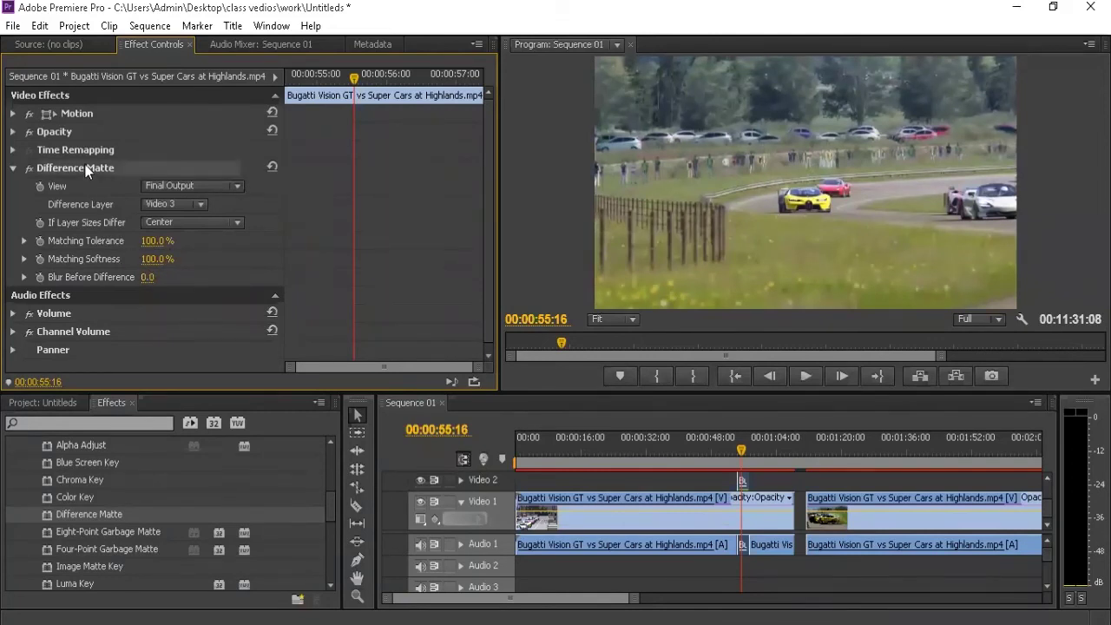
key(Delete)
scroll(93, 506, down, 3)
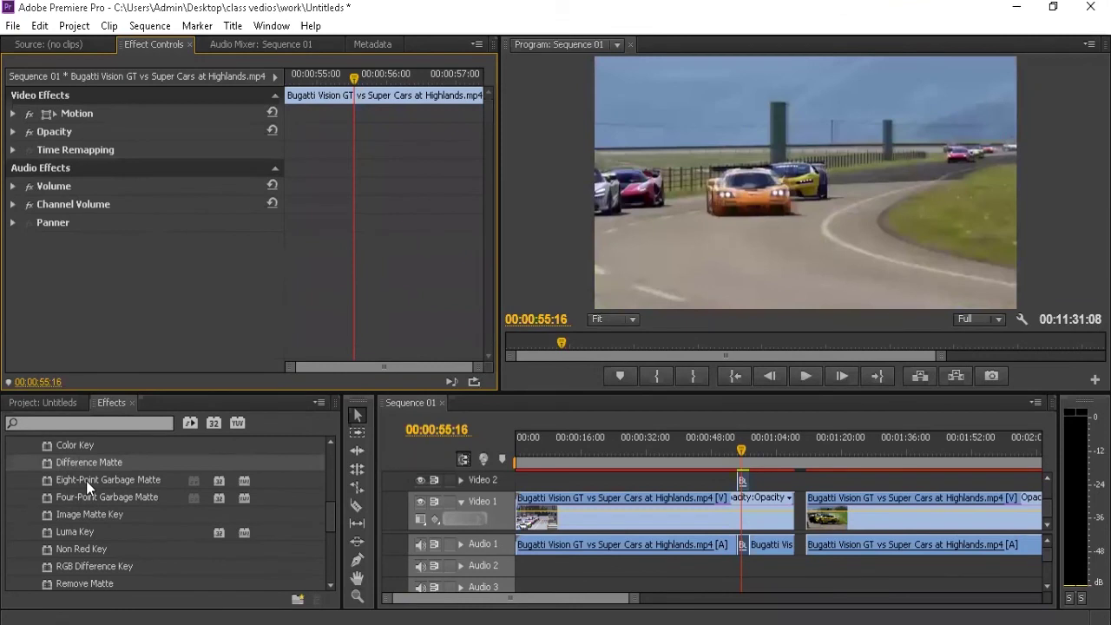
click(86, 482)
click(90, 502)
click(95, 521)
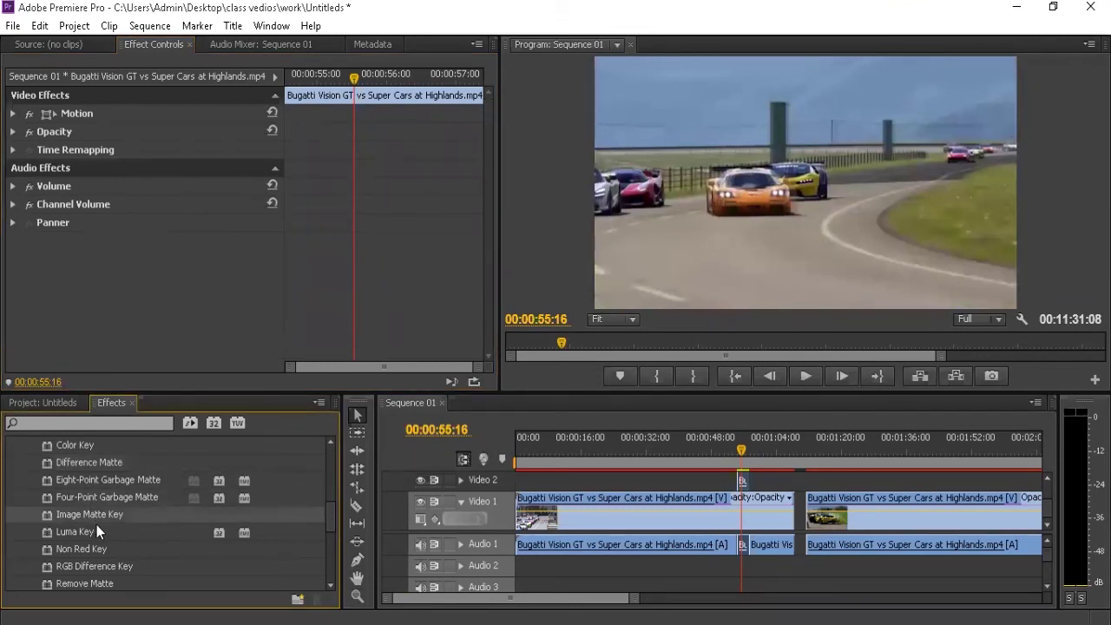
drag(93, 513, 740, 482)
- Set Image Matte Key's Composite using to Matte Luma, then delete the effect
click(181, 185)
click(182, 183)
click(183, 184)
click(154, 209)
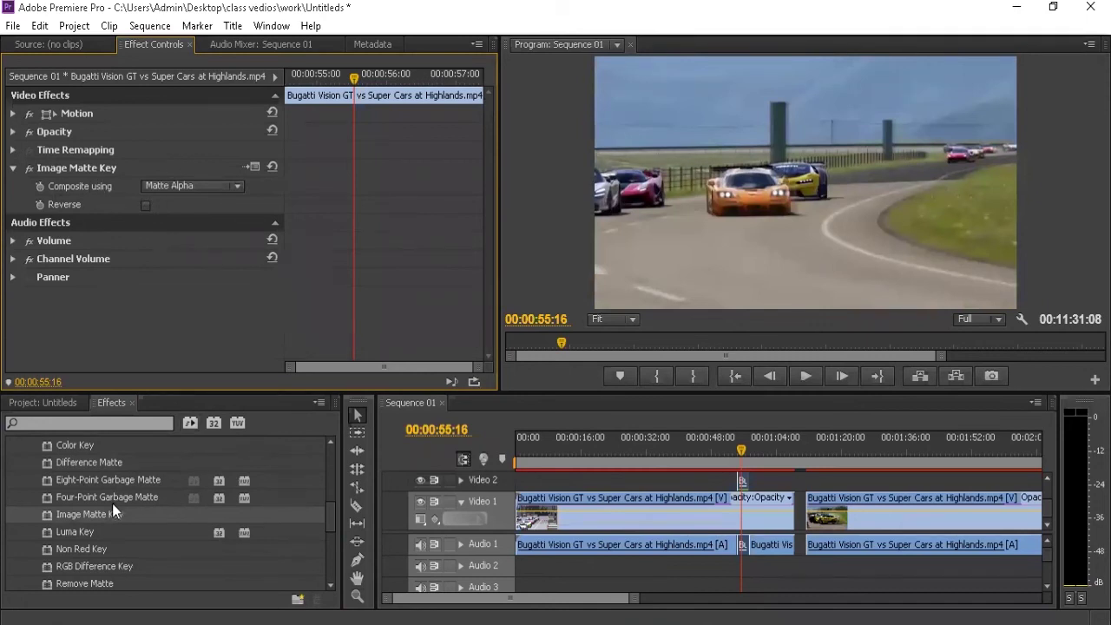
click(160, 188)
click(211, 224)
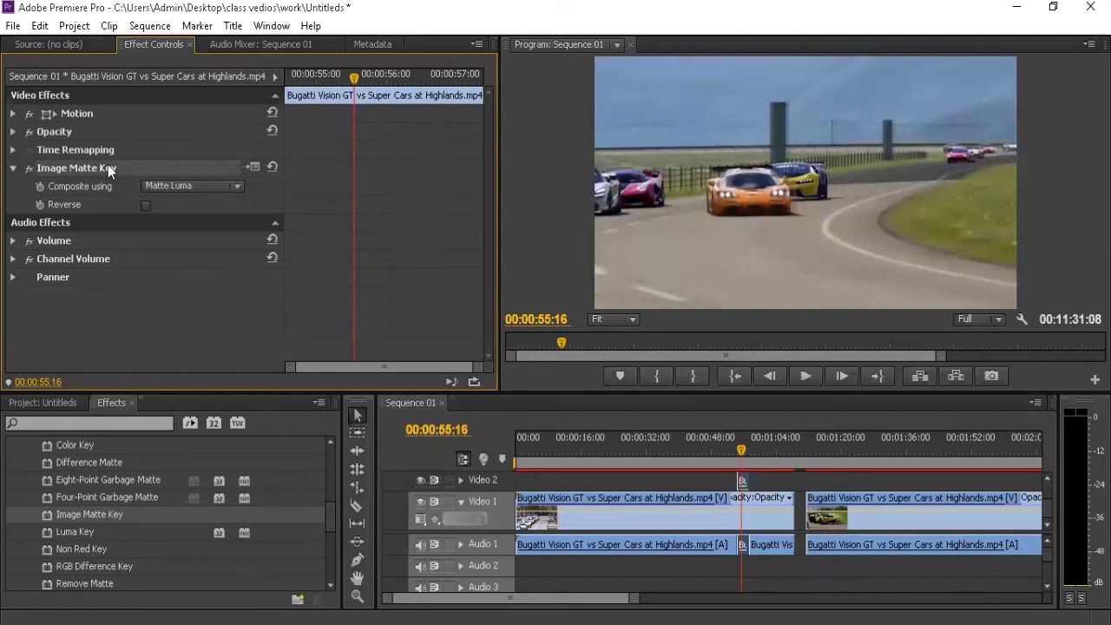
key(Delete)
- Apply the Luma Key effect to the race-car clip
click(97, 532)
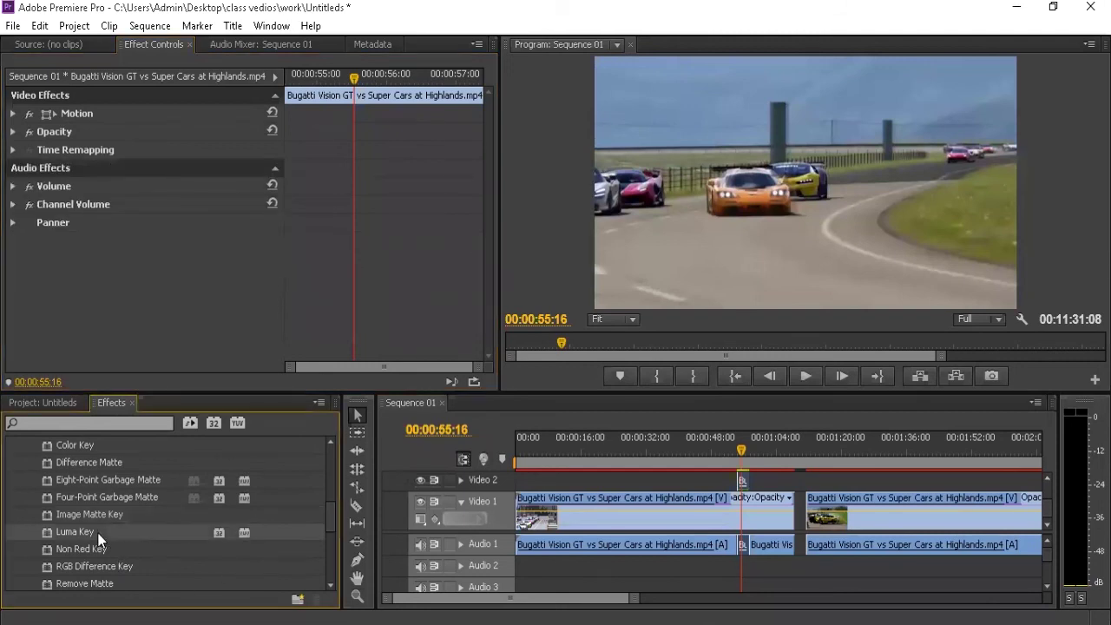
scroll(86, 536, down, 1)
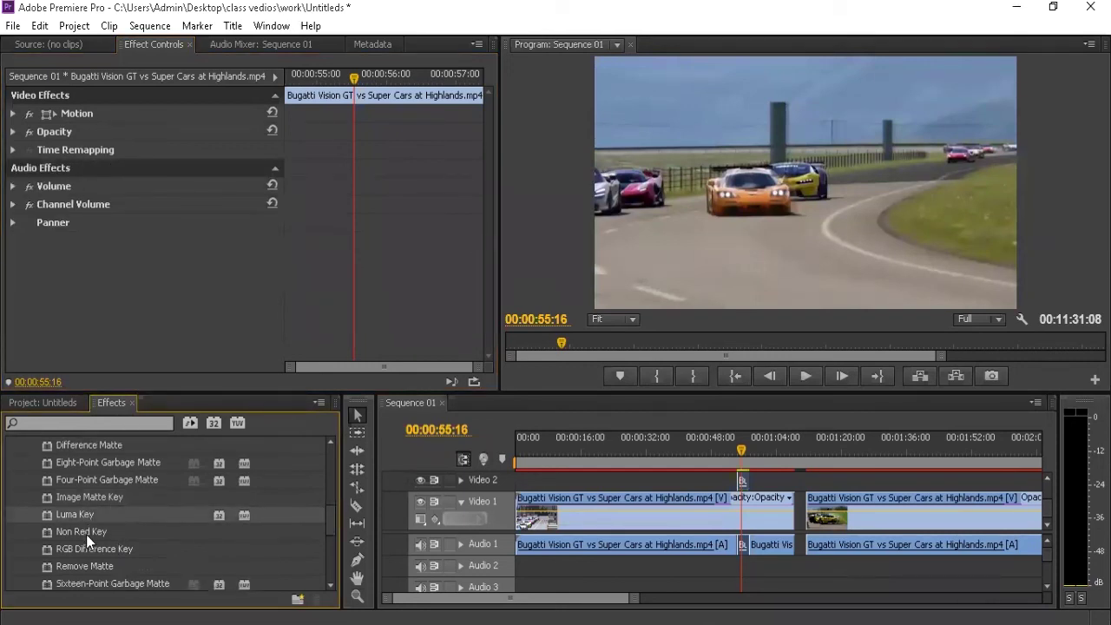
scroll(77, 495, down, 2)
scroll(105, 478, up, 2)
drag(86, 510, 742, 479)
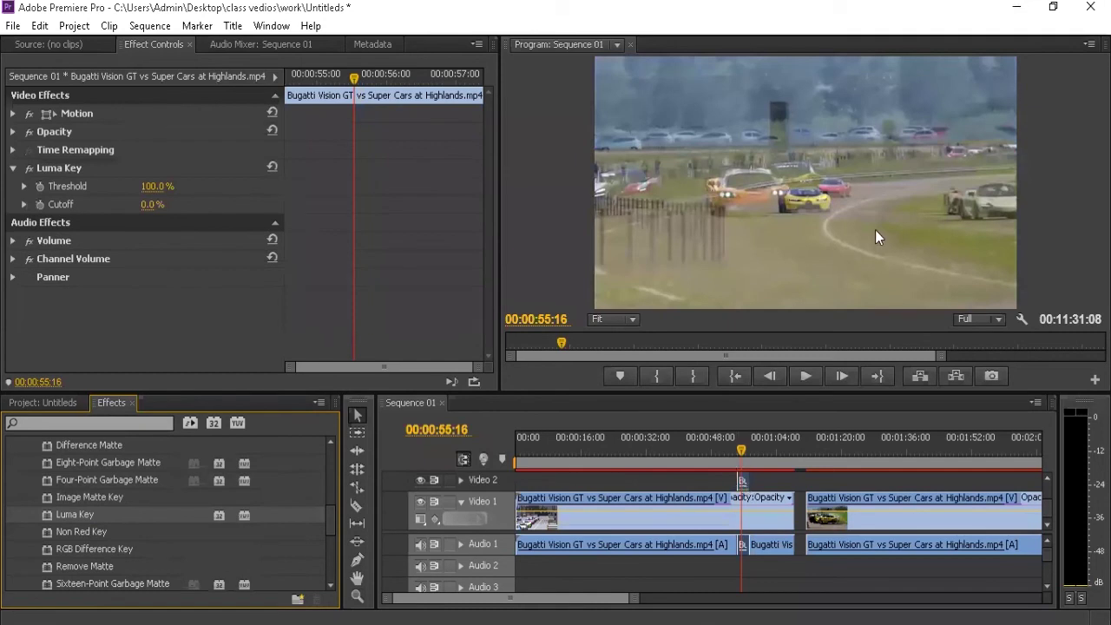
- Test Luma Key Cutoff at 94%, undo it, and set Threshold to 0% at 00:00:54:16
click(154, 186)
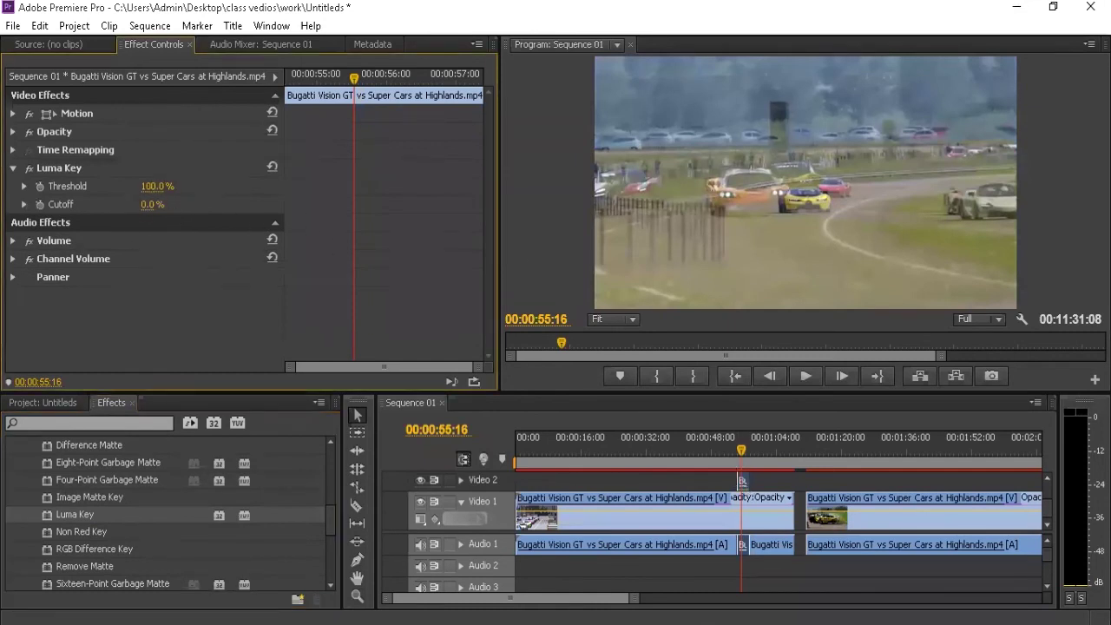
drag(152, 204, 232, 204)
key(ctrl+z)
click(738, 448)
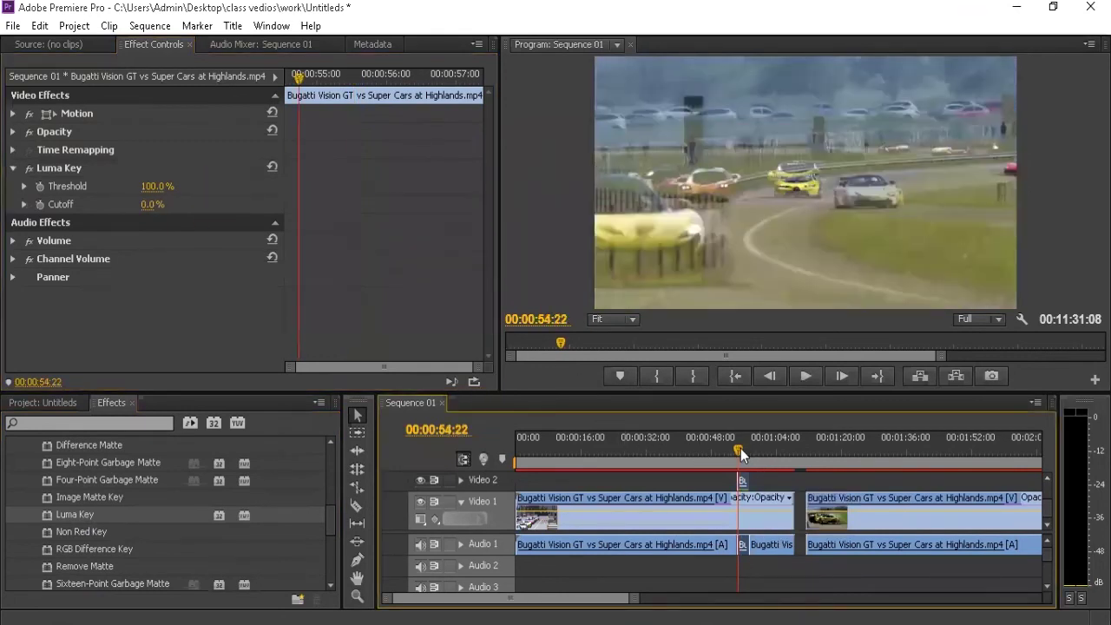
click(144, 203)
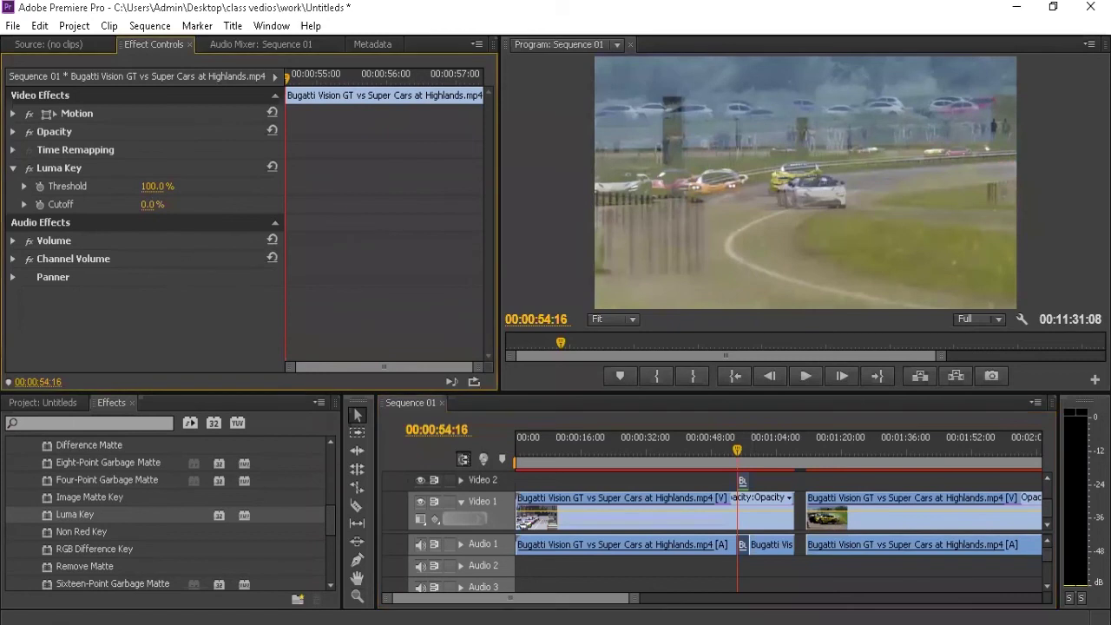
key(ctrl+z)
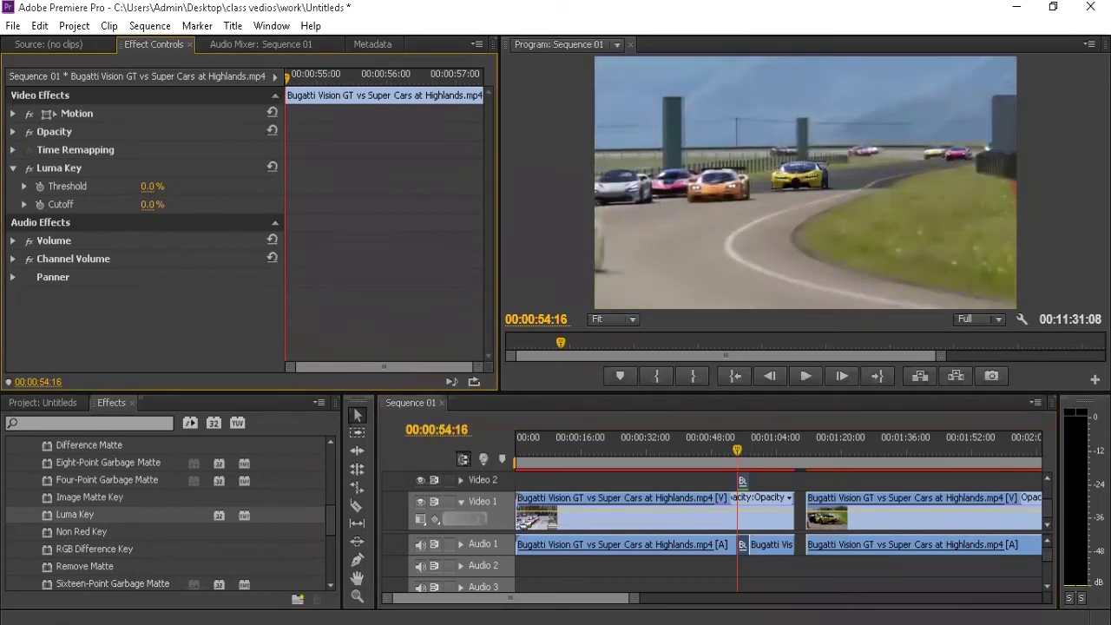
- Test Threshold and Cutoff at 100%, undo both to 0%, and move to 00:00:54:26
drag(152, 186, 224, 186)
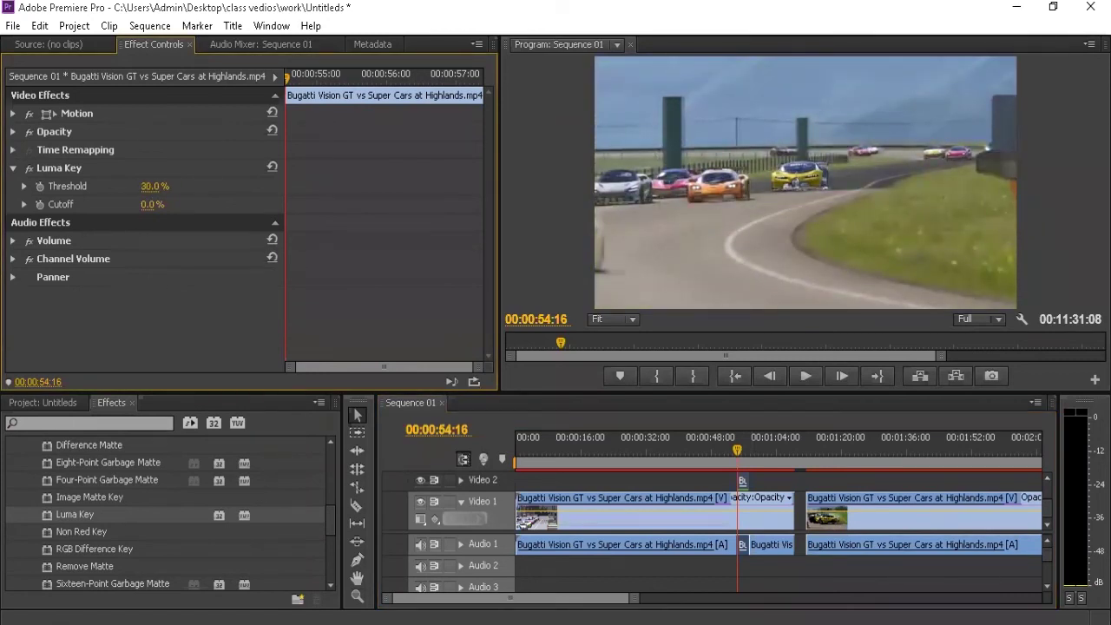
key(ctrl+z)
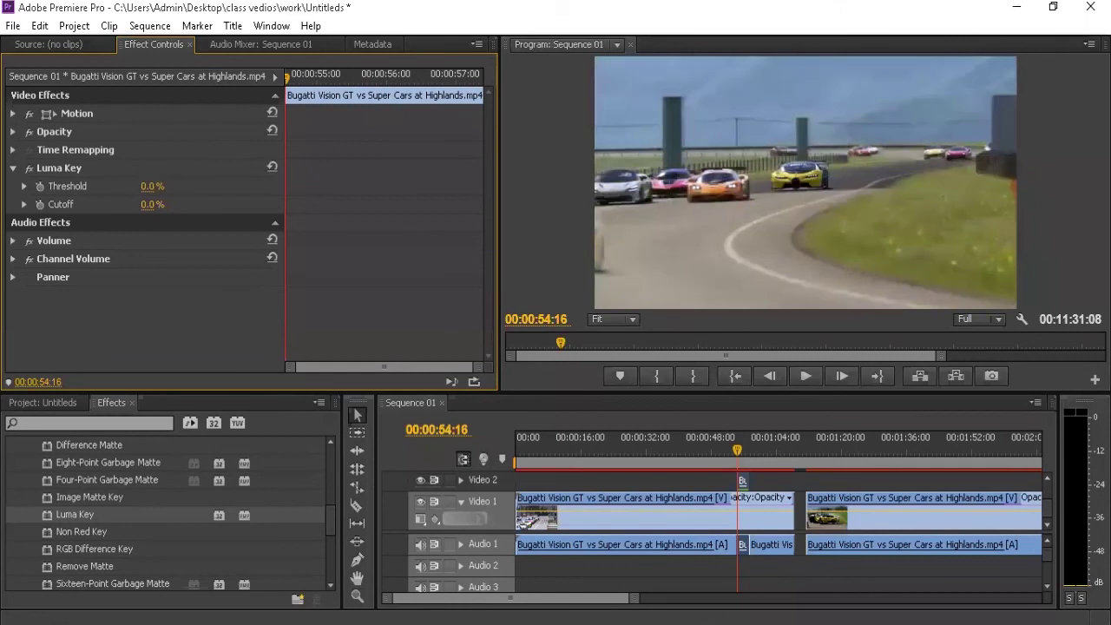
drag(144, 205, 231, 205)
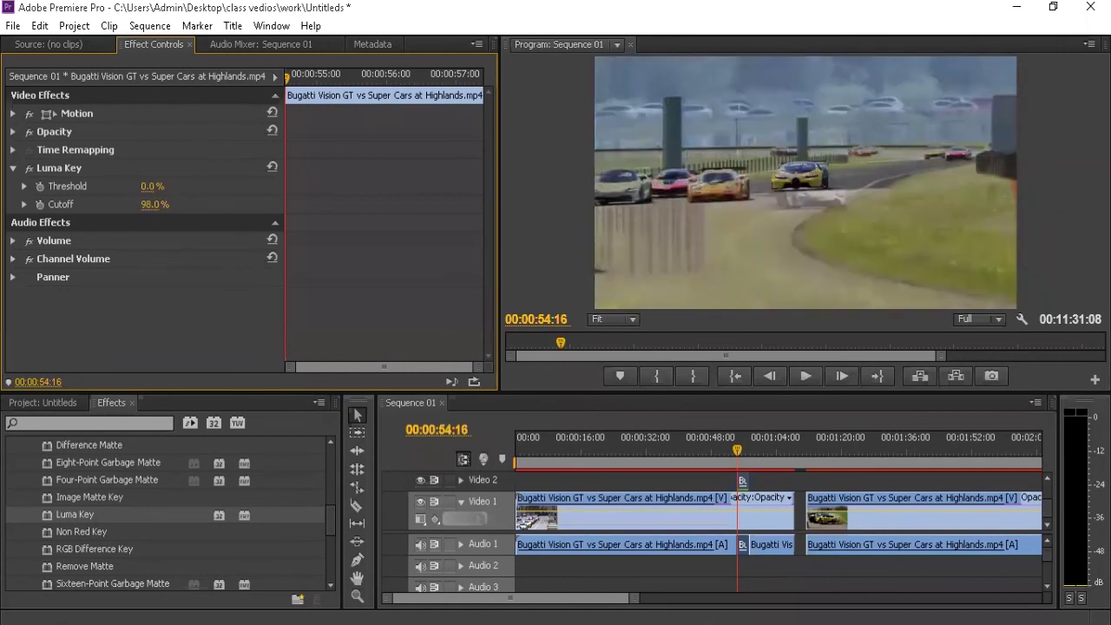
key(ctrl+z)
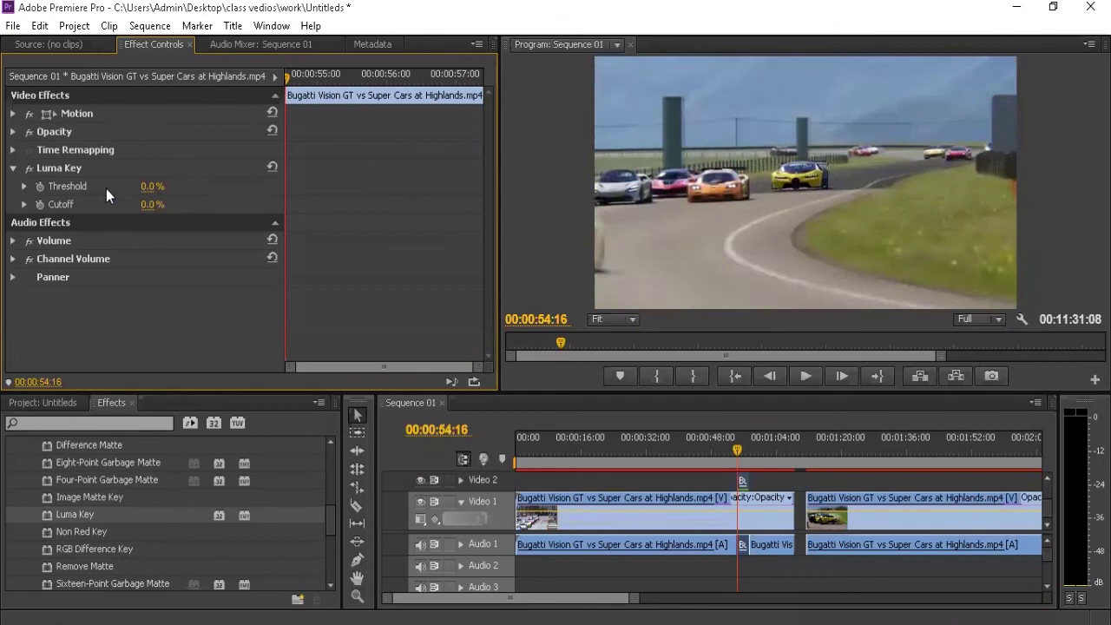
click(39, 186)
- Keyframe Luma Key Threshold and Cutoff at 100% and play back the keyed race-car footage
click(40, 204)
click(308, 76)
drag(149, 185, 124, 189)
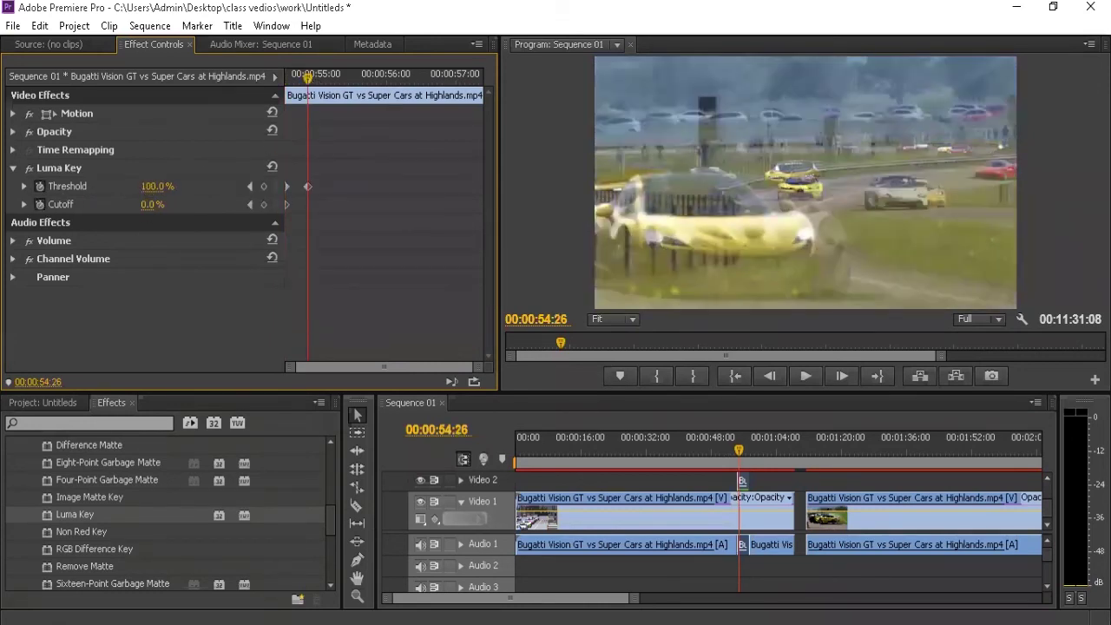
drag(153, 204, 259, 174)
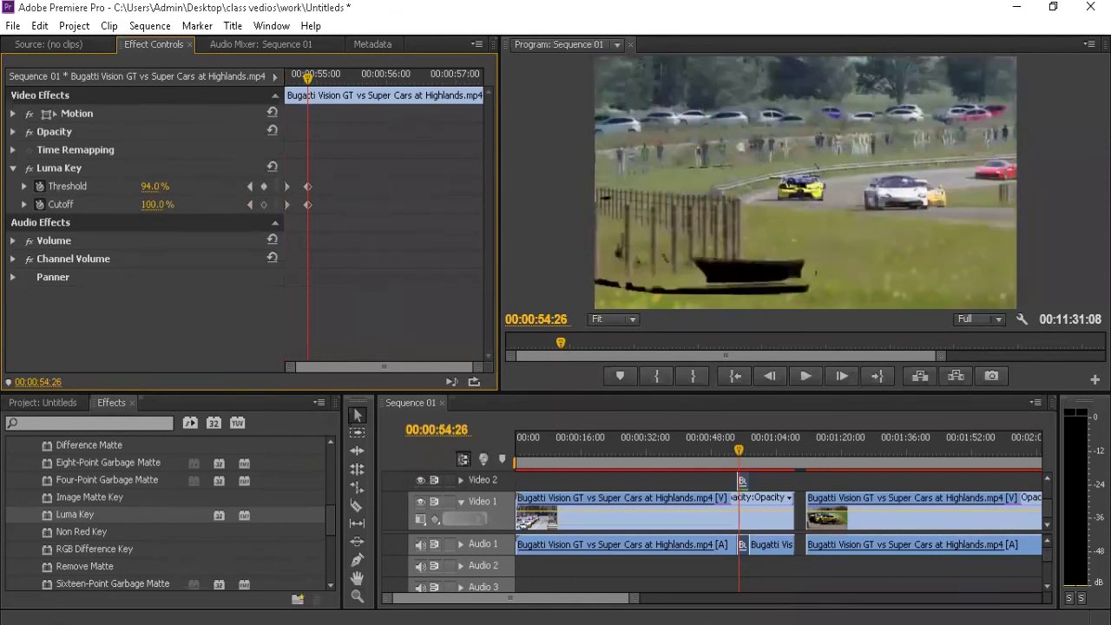
drag(157, 186, 238, 157)
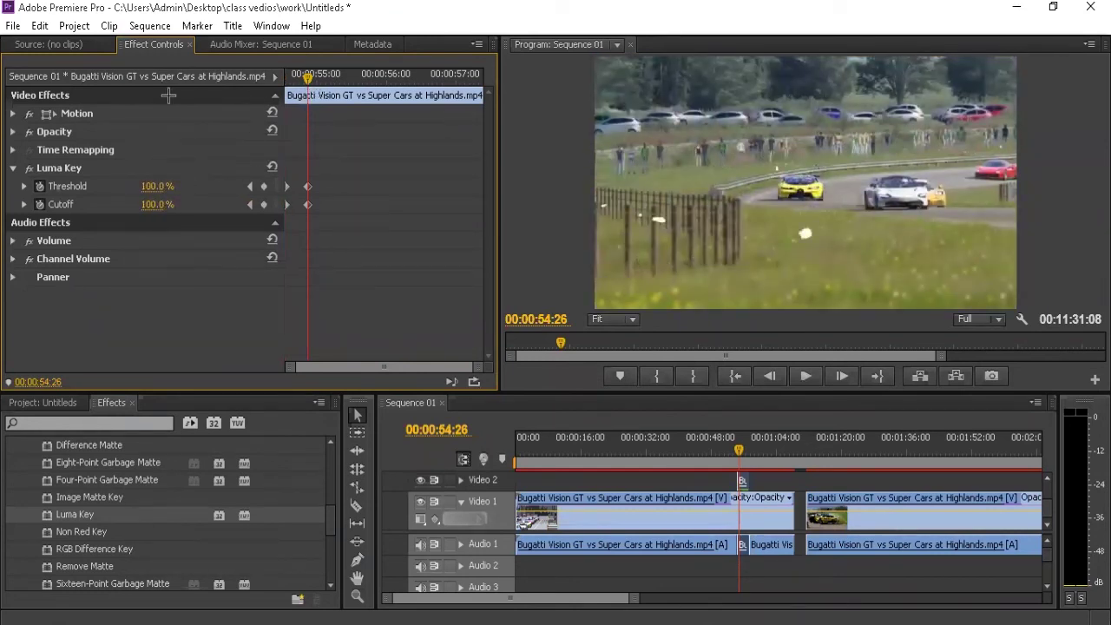
key(space)
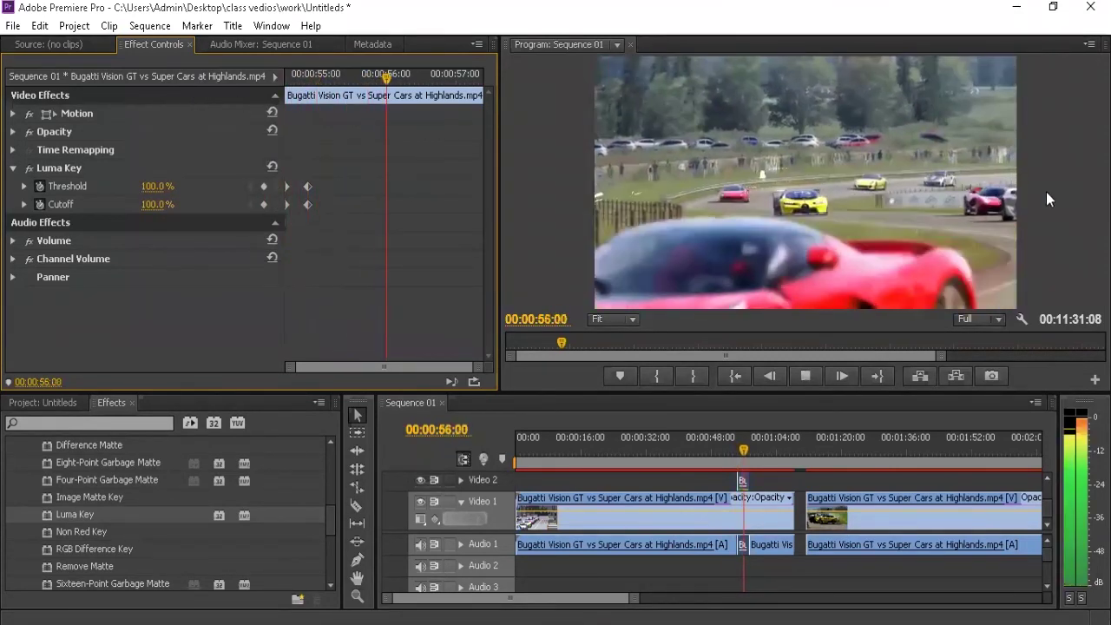
key(space)
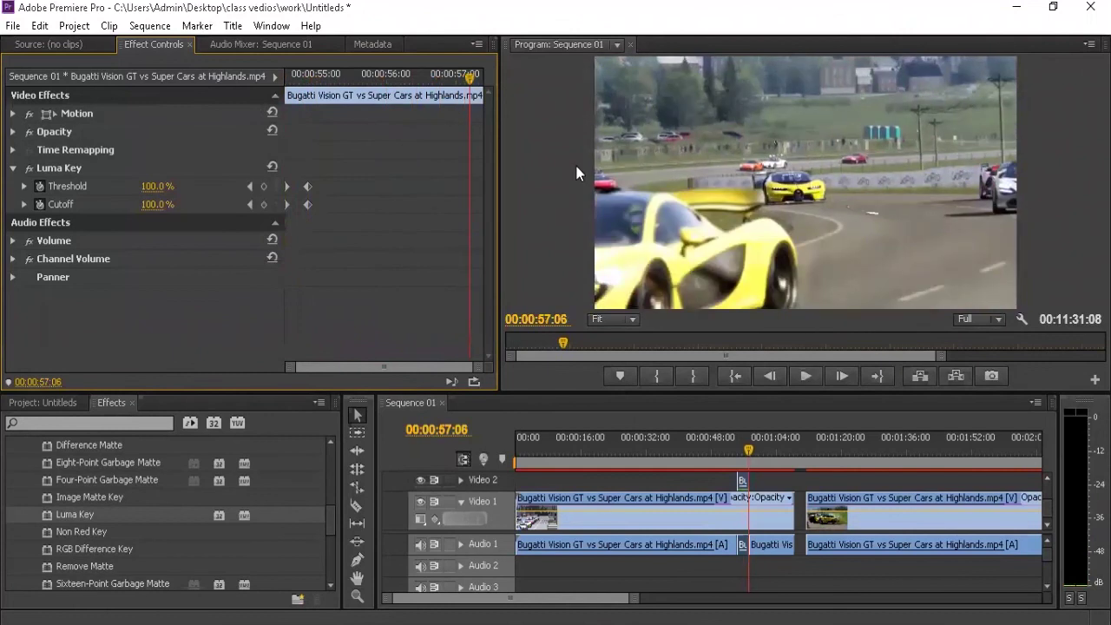
- Apply Non Red Key to the race-car clip and delete the Luma Key
click(71, 167)
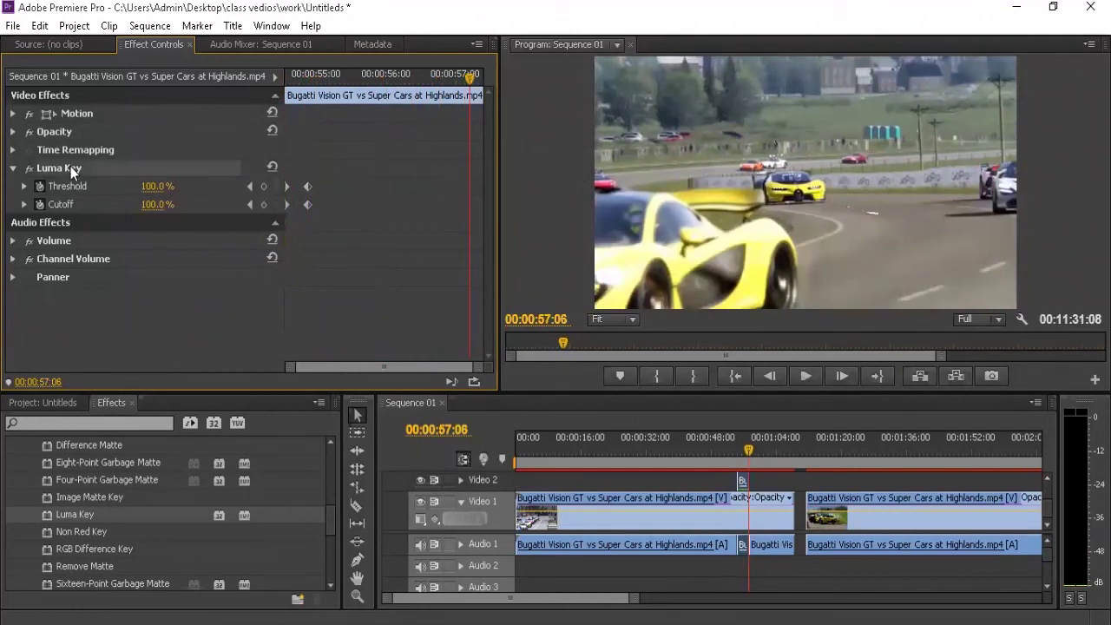
drag(87, 531, 740, 482)
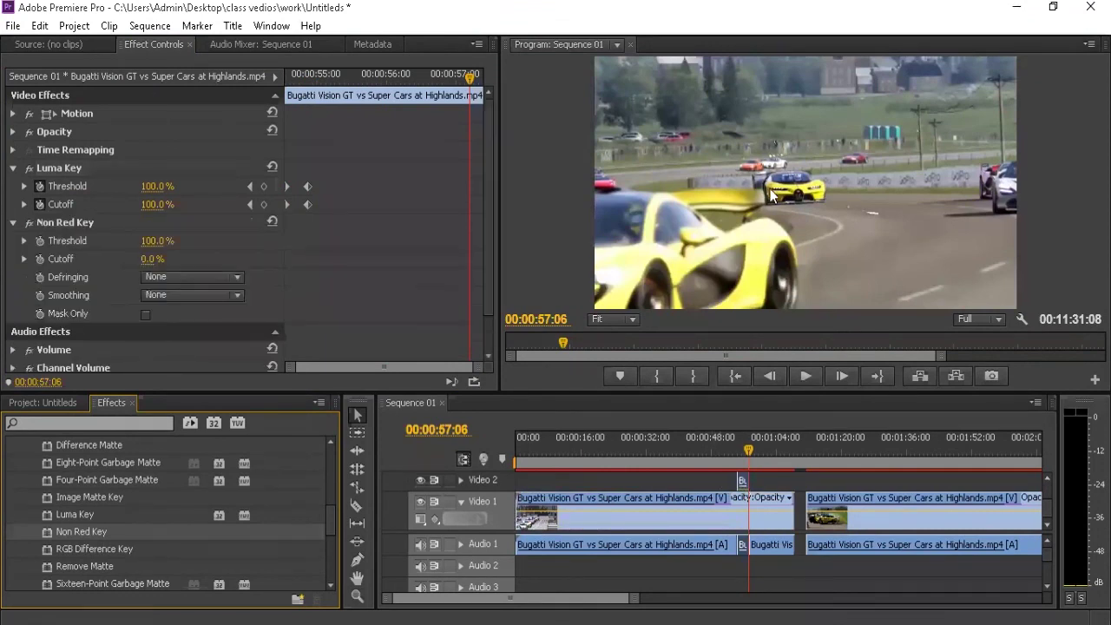
click(63, 164)
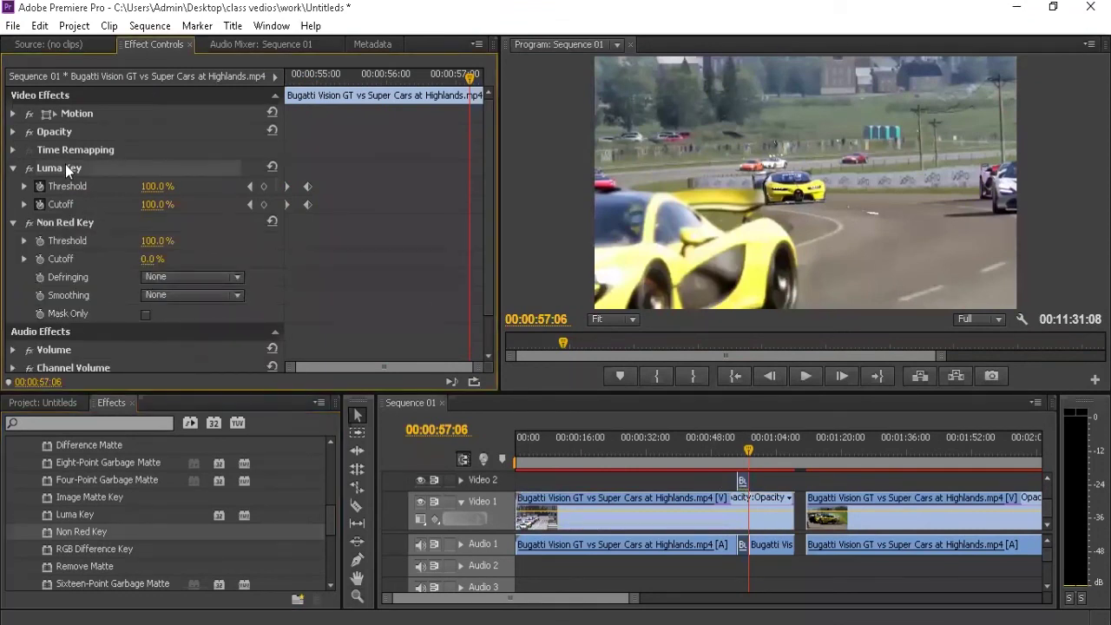
key(Delete)
- Try Non Red Key Defringing as Green, Blue, then Green again, and set Smoothing to Low
click(86, 172)
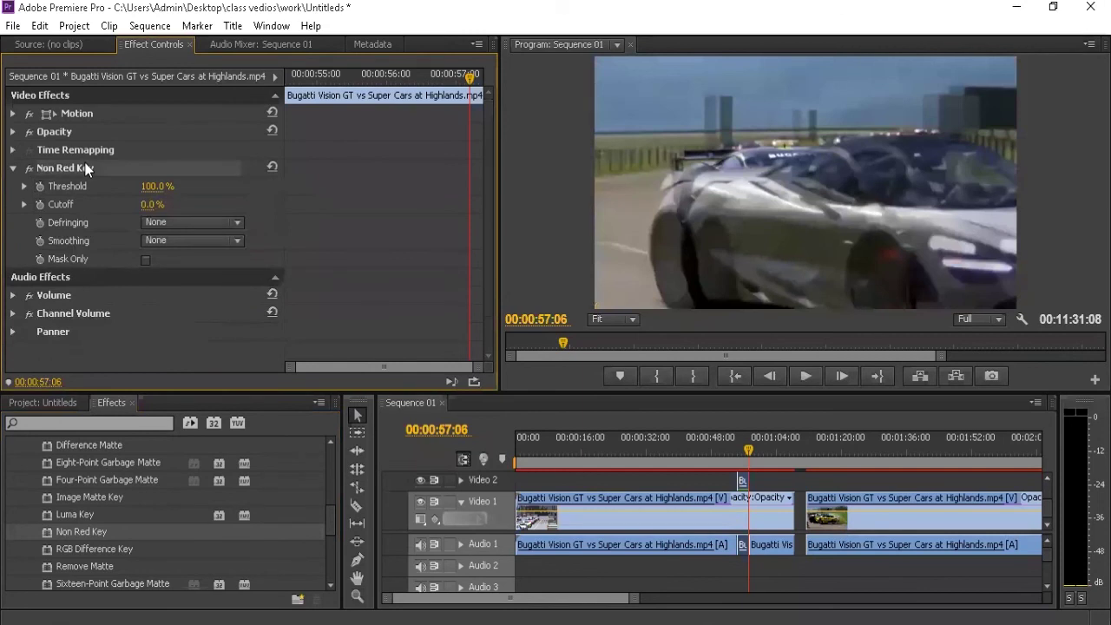
click(176, 221)
click(188, 256)
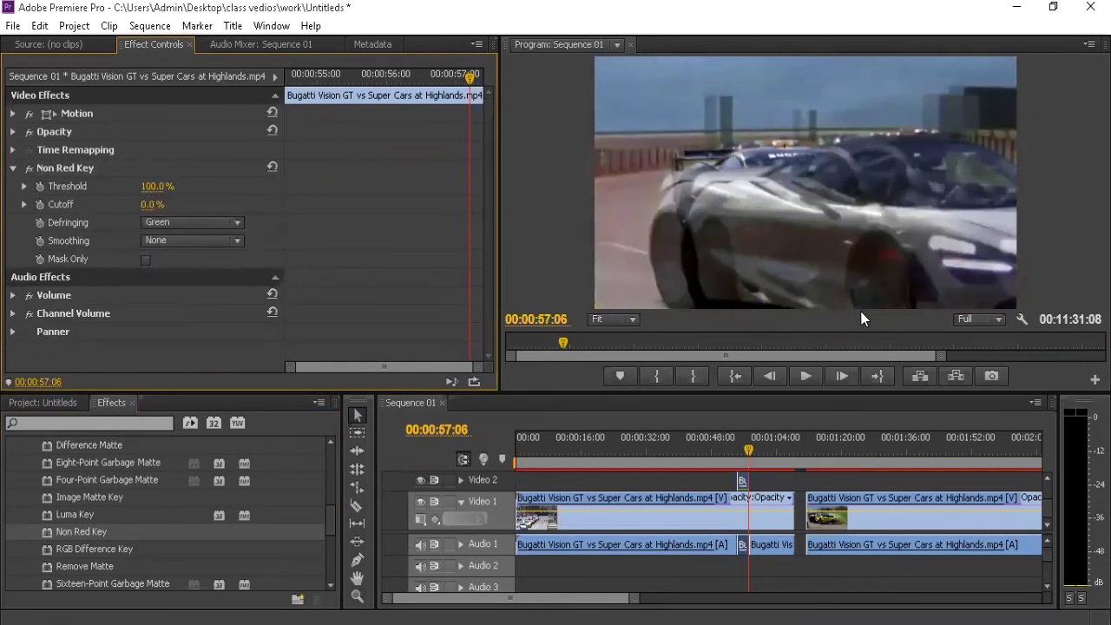
click(741, 444)
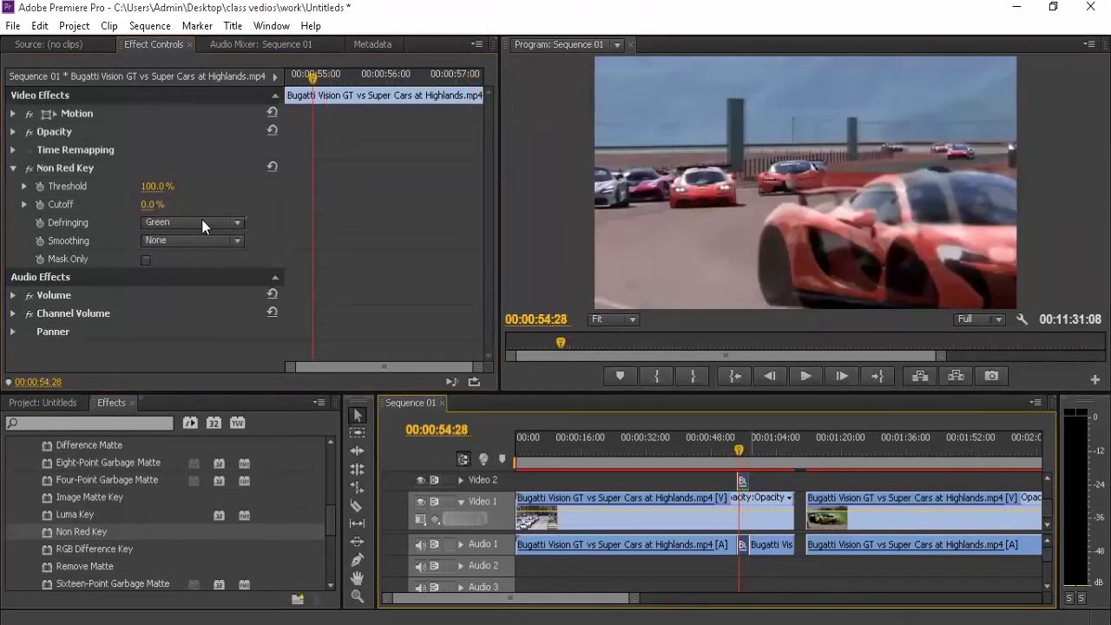
click(204, 223)
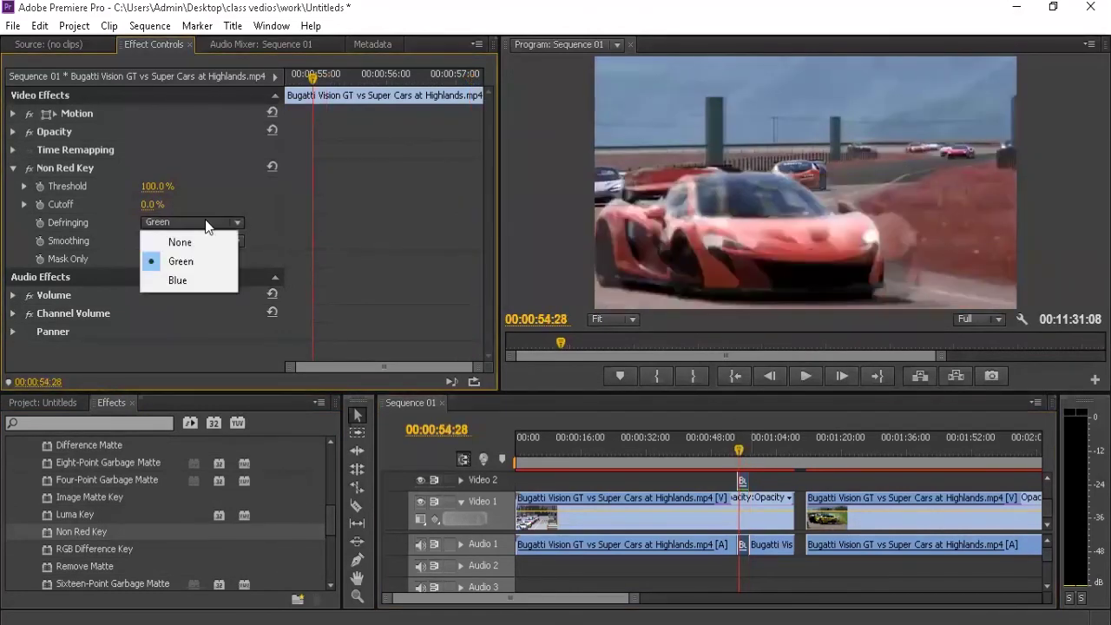
click(216, 282)
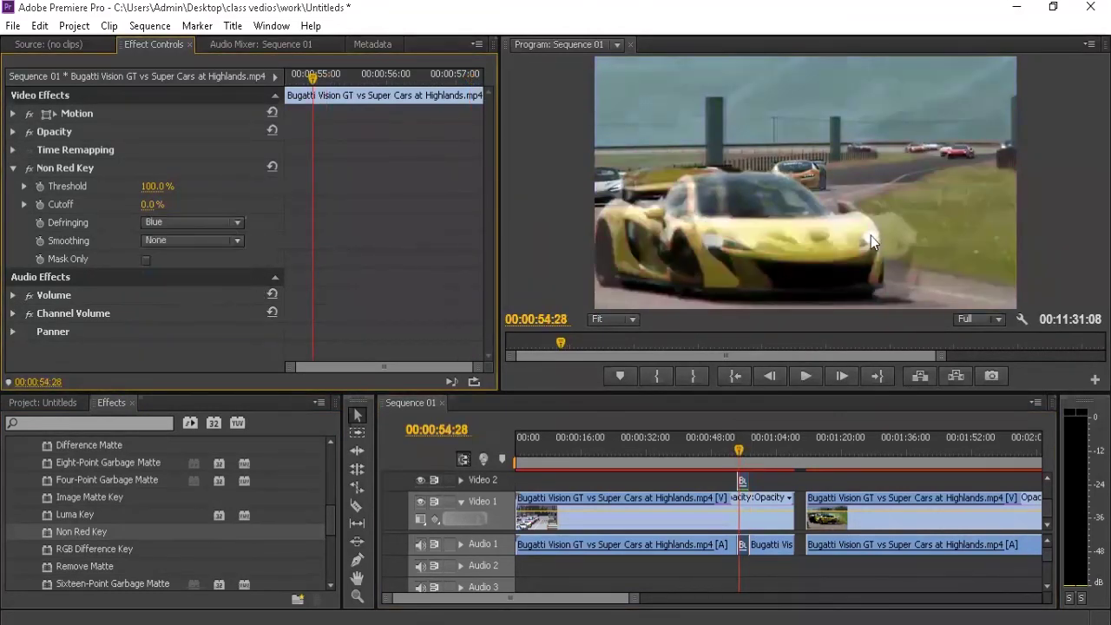
click(152, 224)
click(180, 261)
click(189, 240)
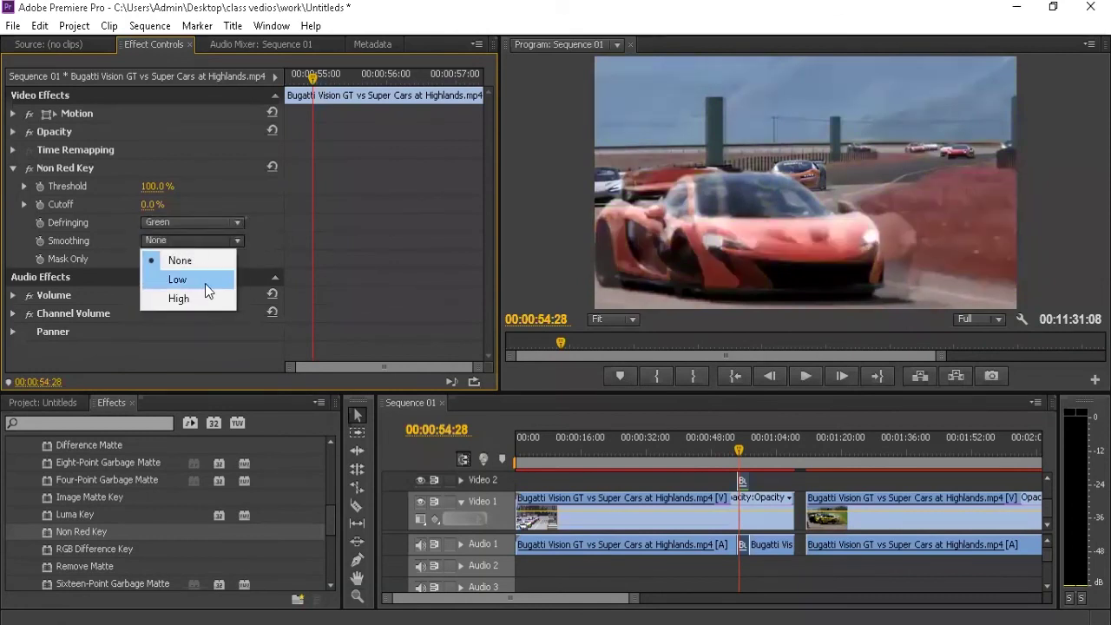
click(209, 291)
- Test Non Red Key Threshold at 0%, restore it to 100%, and set Cutoff to 100%
click(158, 186)
text(0)
key(Return)
key(ctrl+z)
click(149, 204)
text(100)
key(Return)
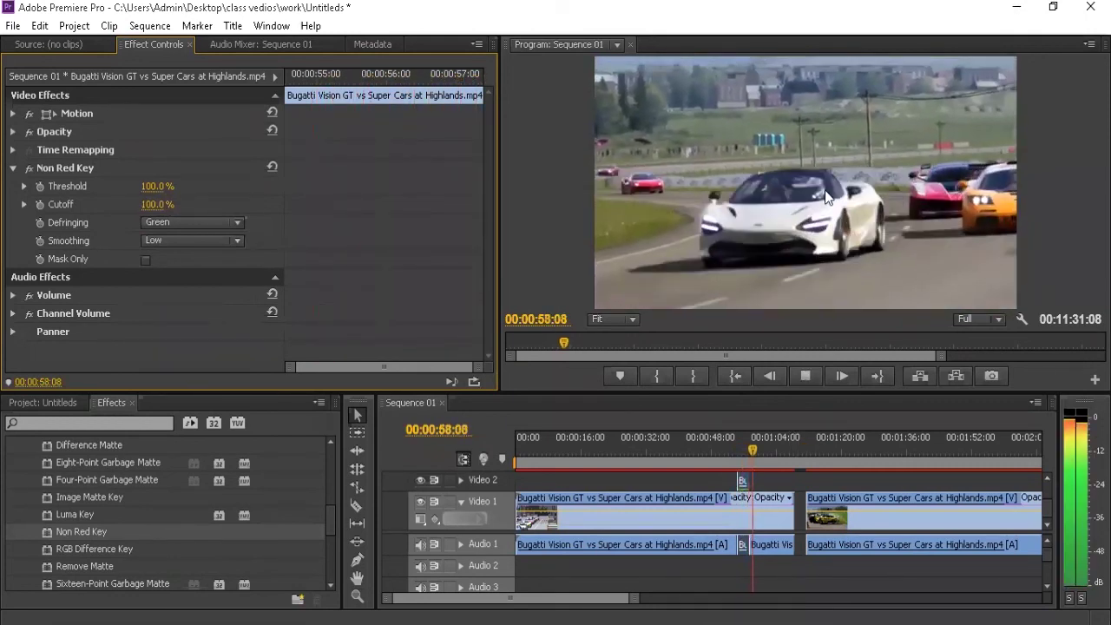
- Preview the keyed clip from 00:00:54:22 and select the Non Red Key effect
key(space)
click(739, 443)
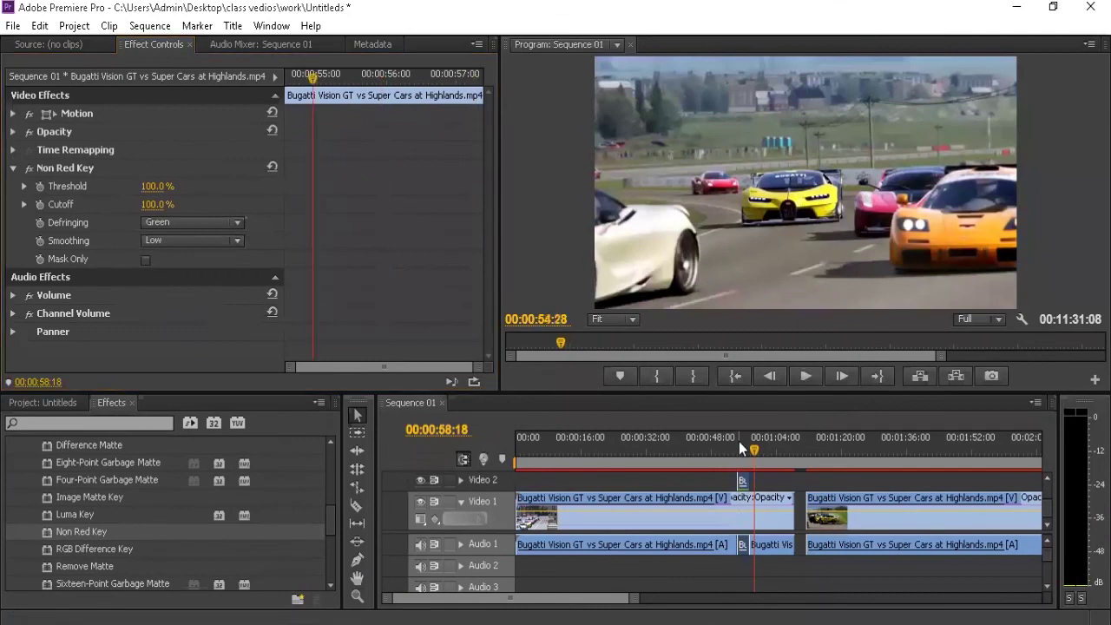
key(space)
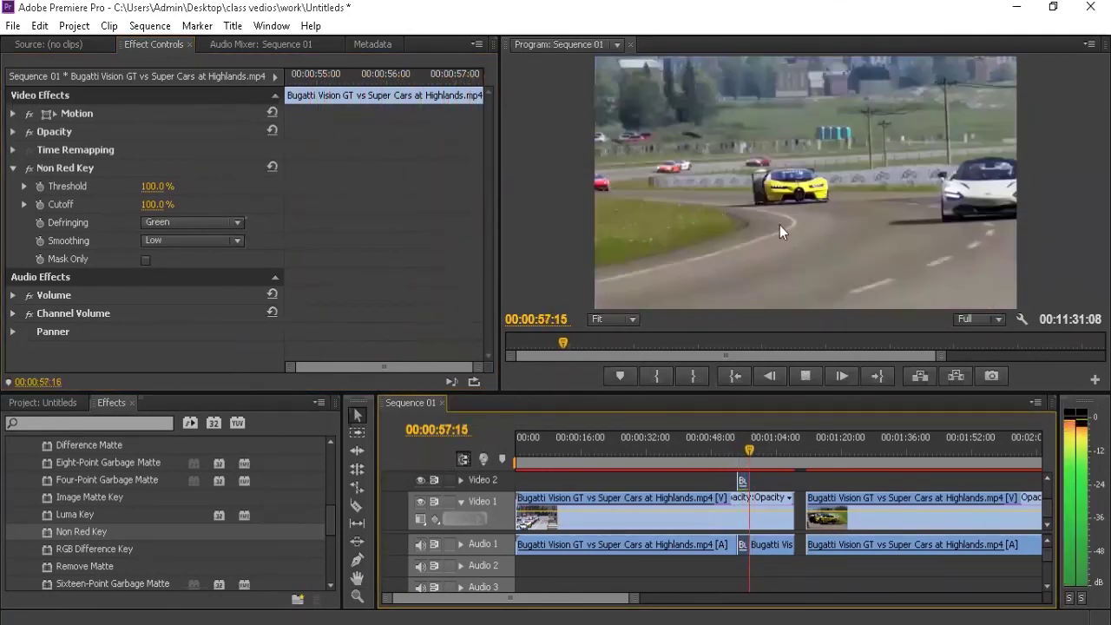
click(67, 167)
- Replace Non Red Key with RGB Difference Key keyed to peach, Similarity 100%, Smoothing High
key(Delete)
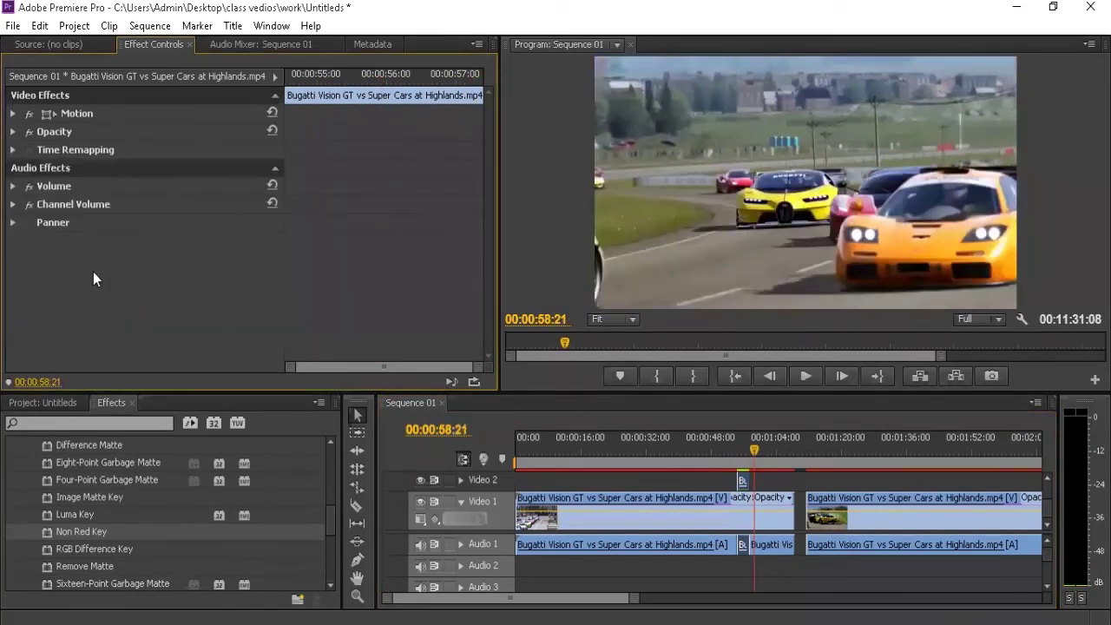
drag(84, 552, 744, 480)
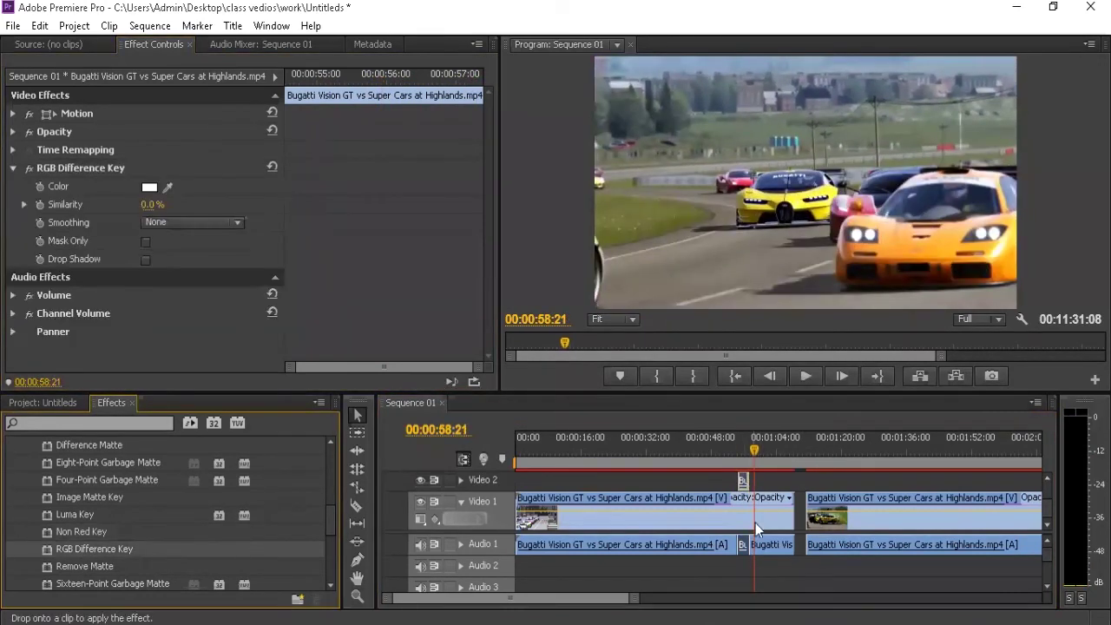
click(167, 186)
click(870, 243)
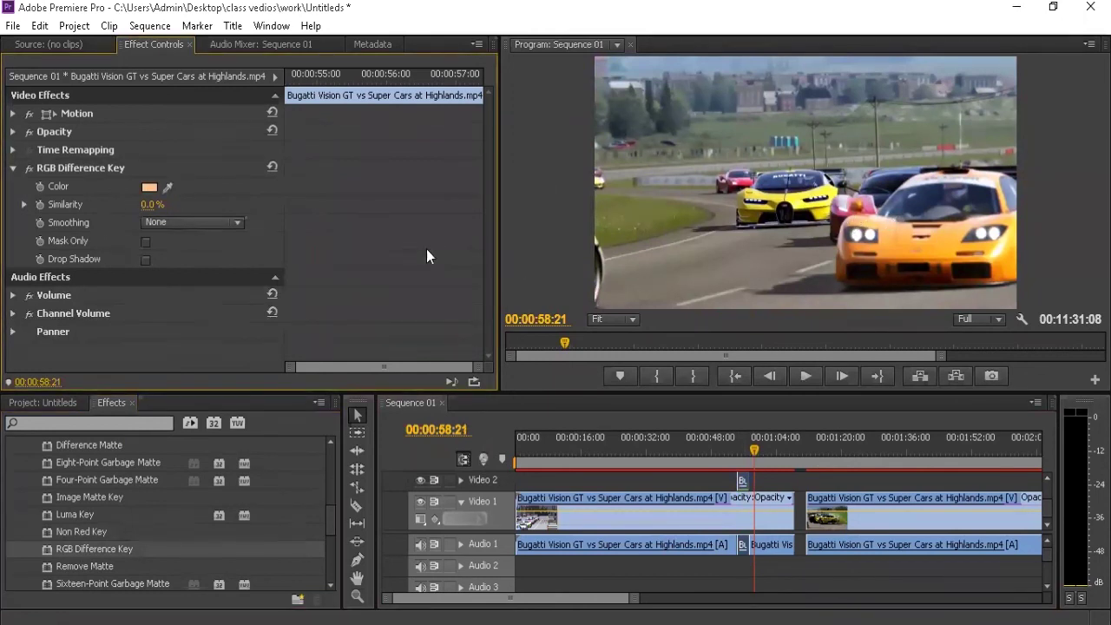
drag(153, 204, 240, 205)
click(153, 223)
click(161, 282)
- Review the key at 00:00:55:10, delete the RGB Difference Key, and scrub the clip
click(739, 449)
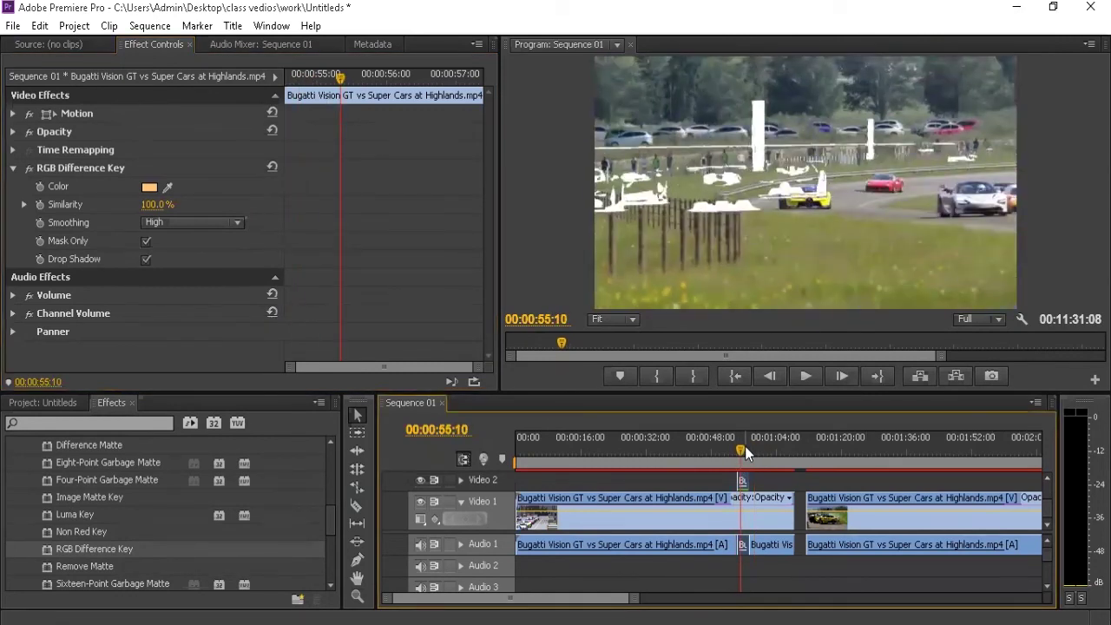
click(70, 168)
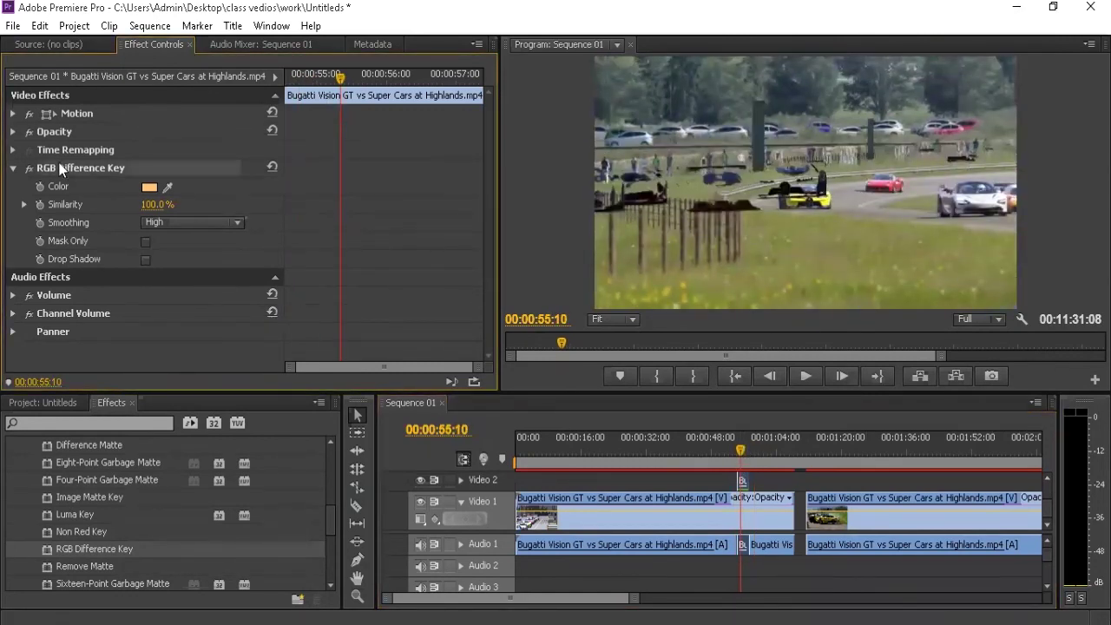
key(Delete)
click(778, 499)
drag(764, 449, 743, 447)
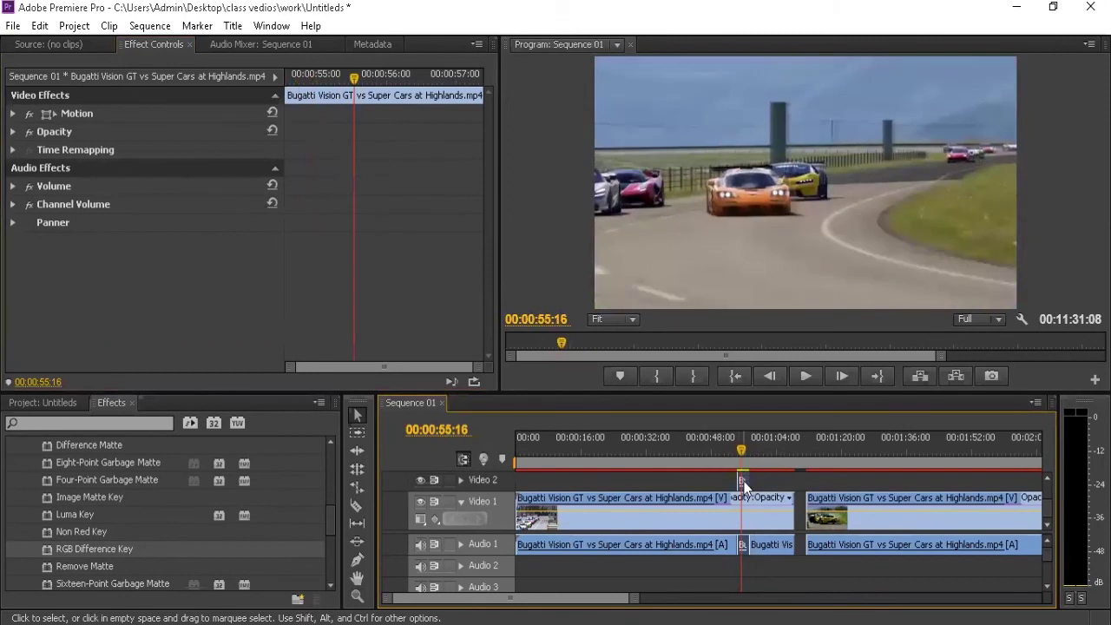
- Reapply RGB Difference Key with a sampled colour, trying Similarity 100%, 53%, 0%, and Smoothing Low
drag(84, 552, 745, 512)
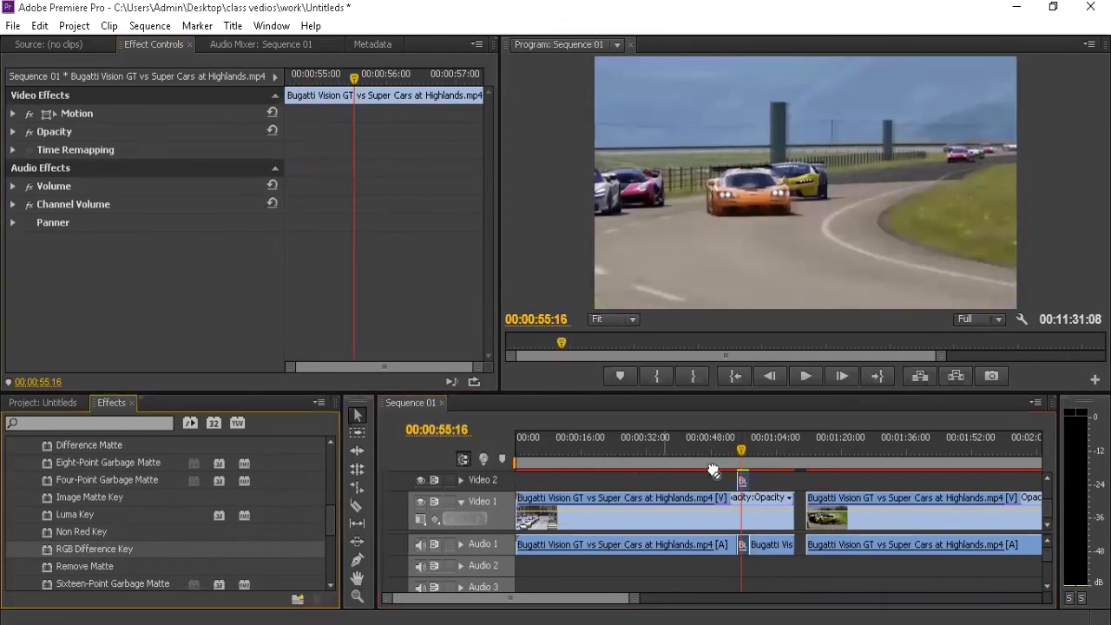
drag(168, 187, 809, 173)
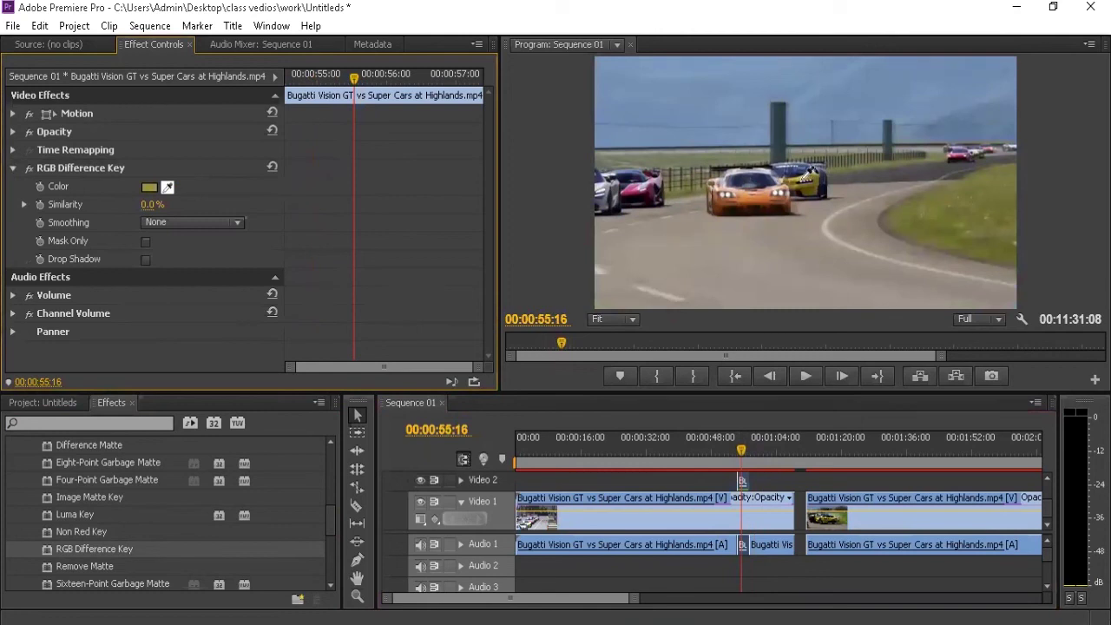
drag(152, 212, 239, 213)
drag(156, 205, 113, 204)
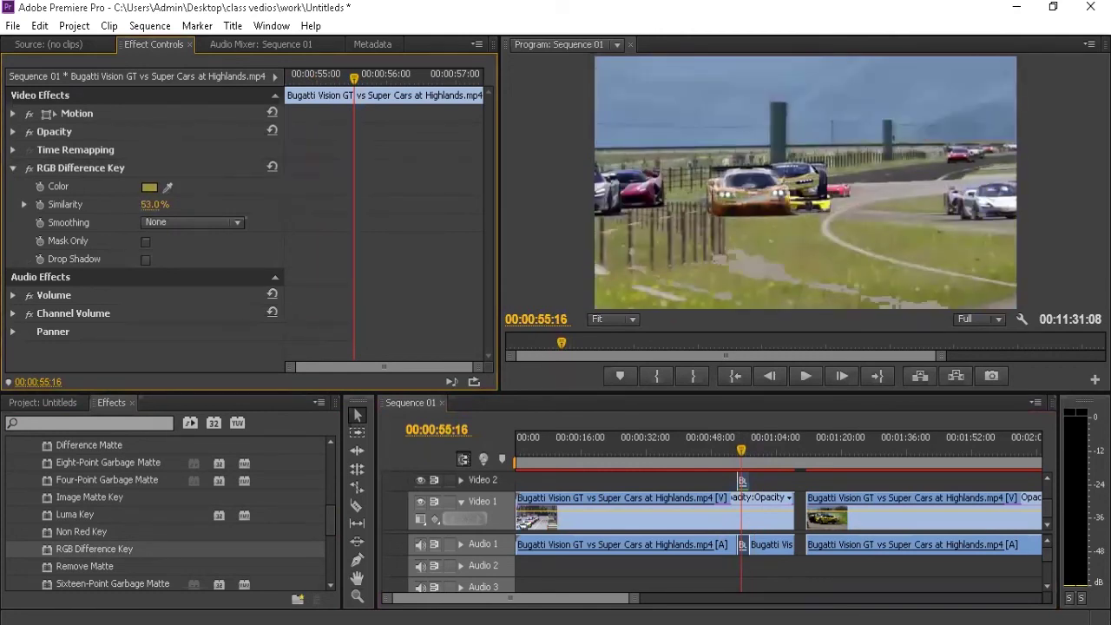
drag(153, 205, 174, 234)
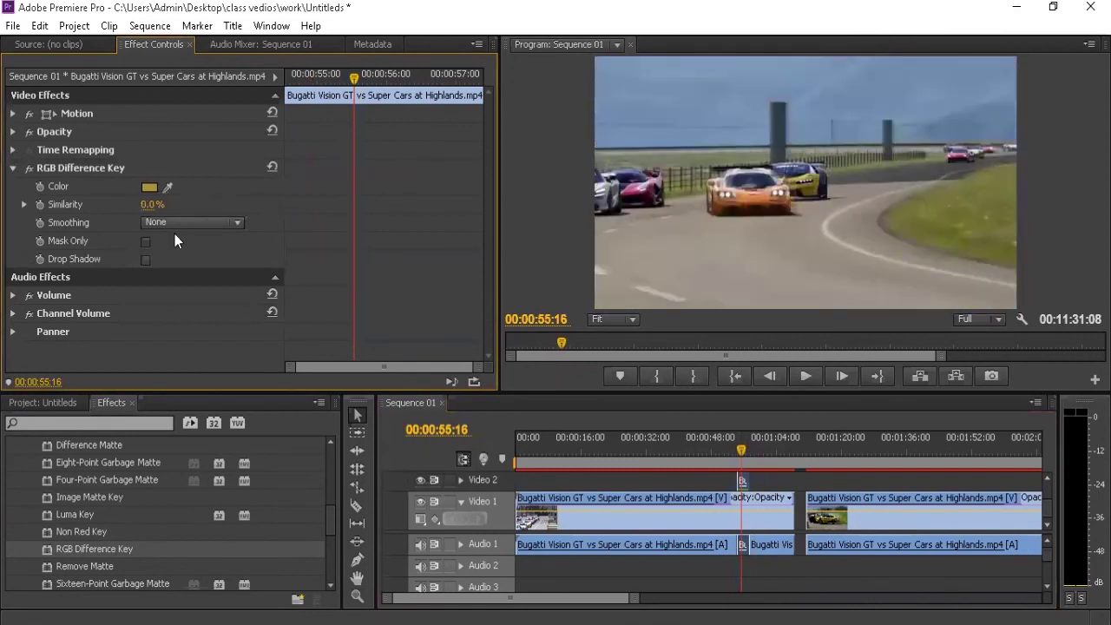
click(157, 224)
click(171, 260)
- Toggle Mask Only and Drop Shadow, scrub around 00:00:56:08, adjust Similarity, then delete the effect
click(146, 242)
click(146, 258)
drag(353, 78, 565, 92)
drag(156, 204, 143, 204)
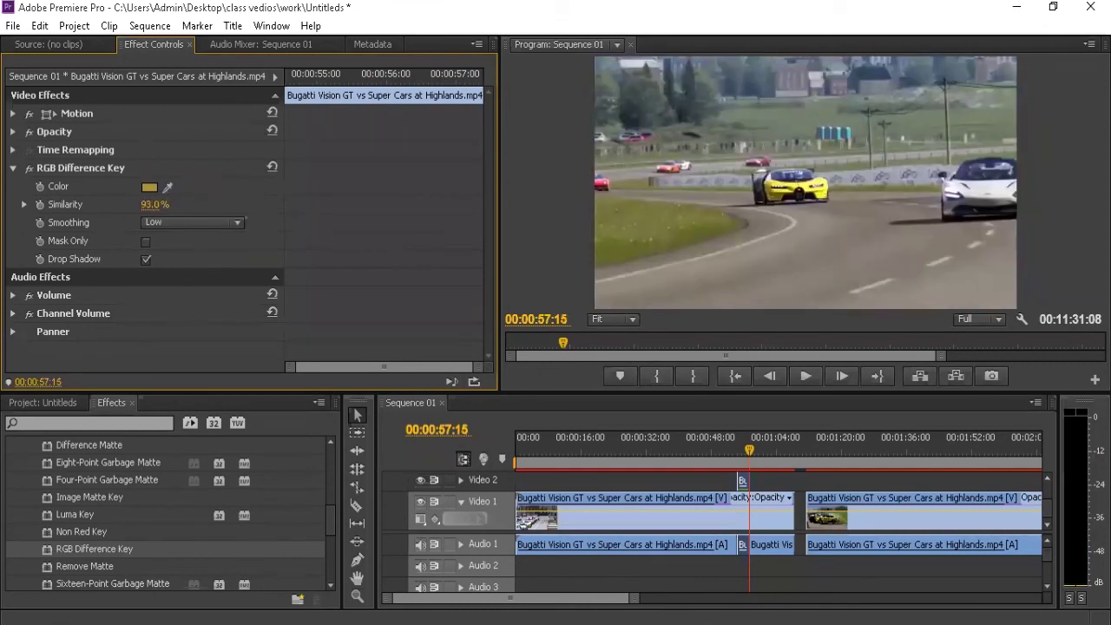
click(55, 169)
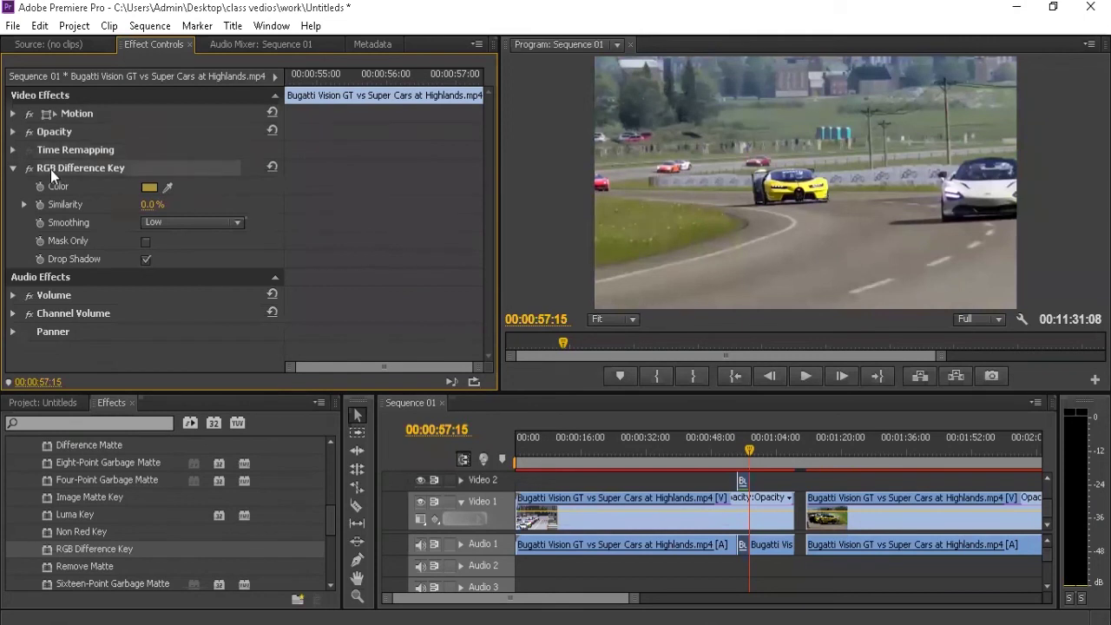
key(Delete)
click(113, 565)
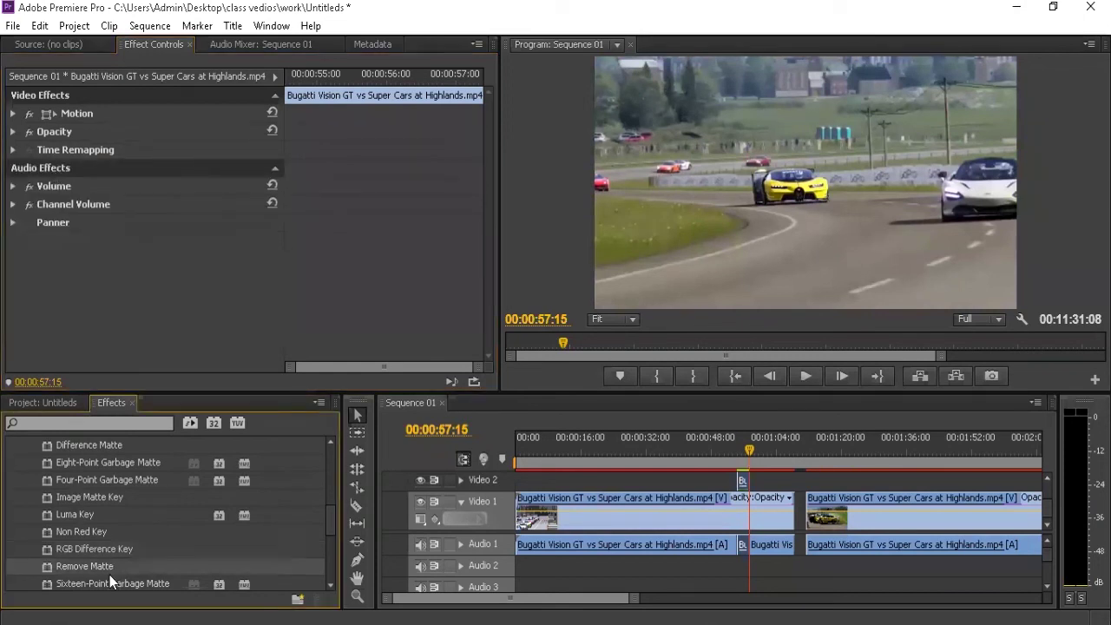
- Apply Remove Matte at 00:00:56:04, switch Matte Type to Black and back to White, then delete it
scroll(109, 569, down, 1)
drag(91, 511, 743, 480)
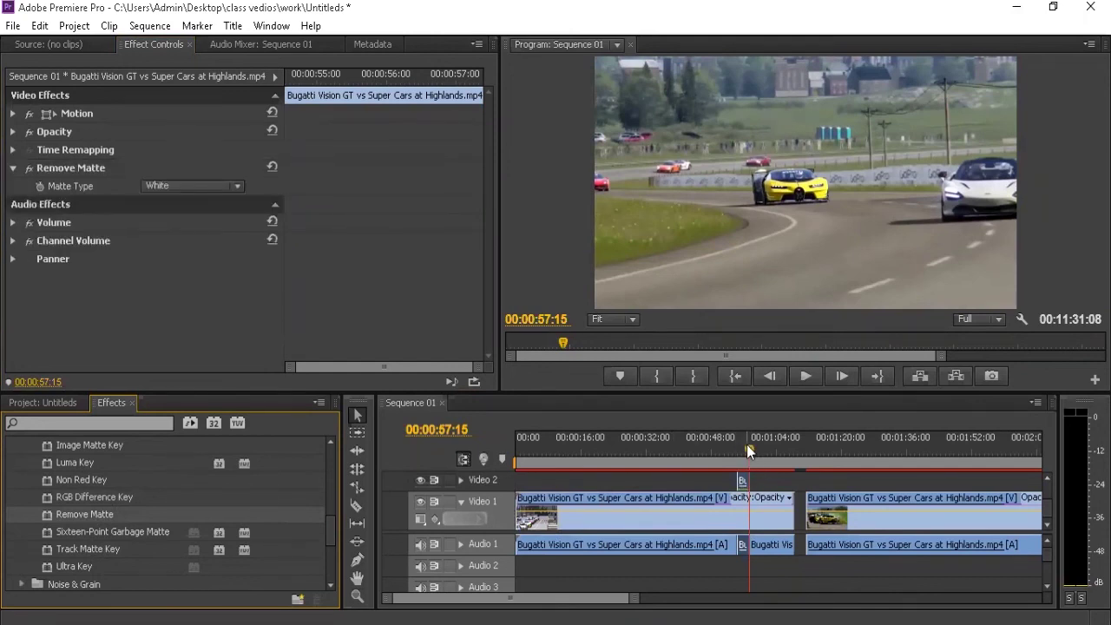
click(743, 451)
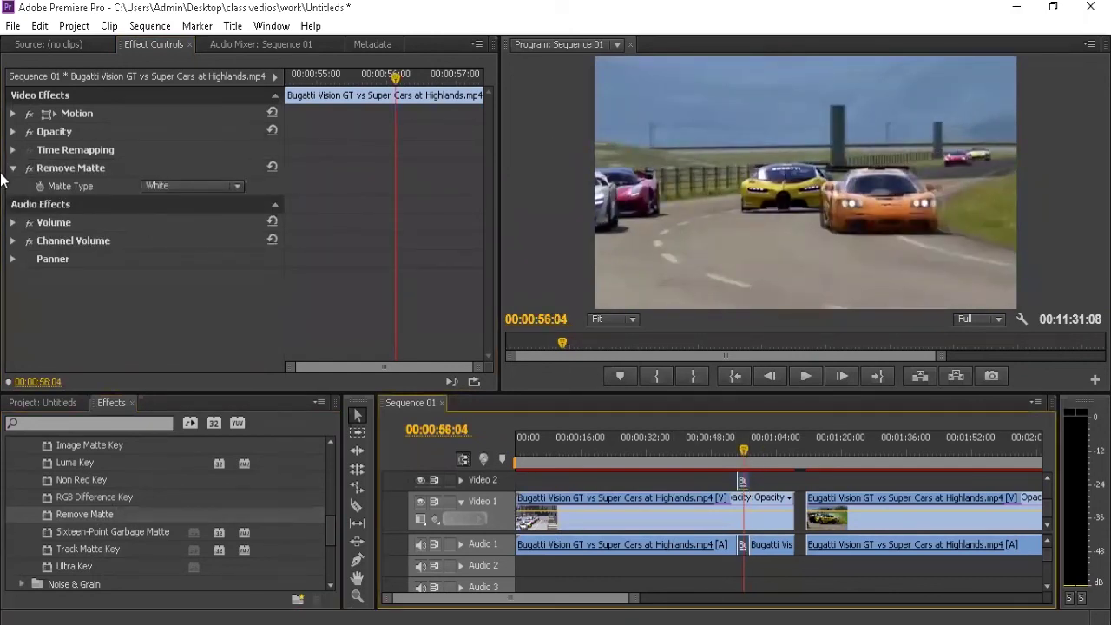
click(191, 188)
click(193, 223)
click(174, 188)
click(179, 205)
click(78, 168)
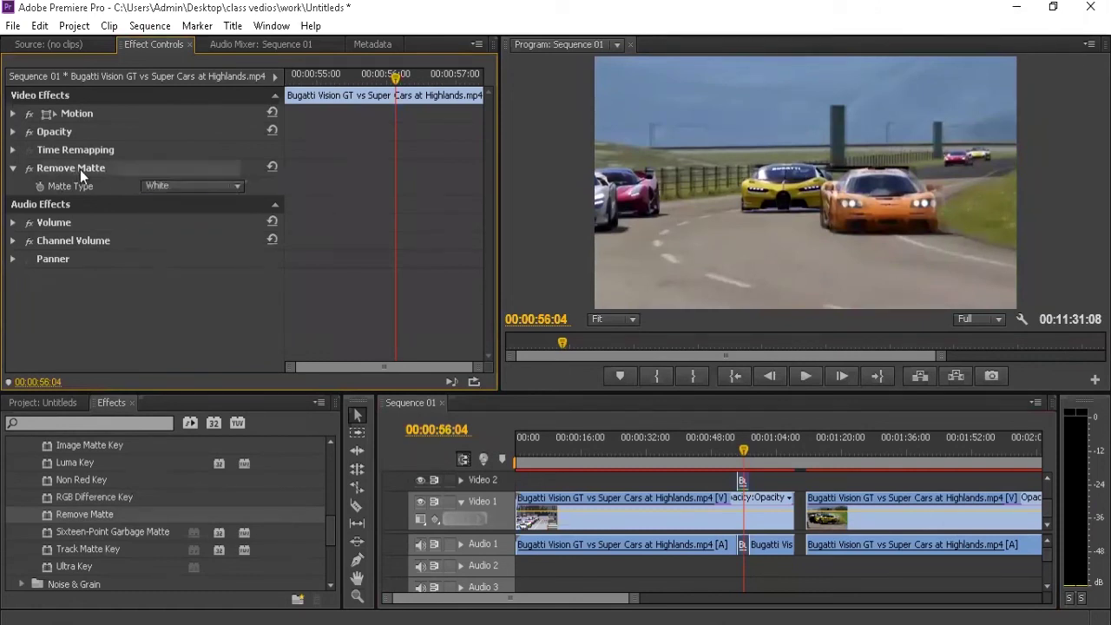
key(Delete)
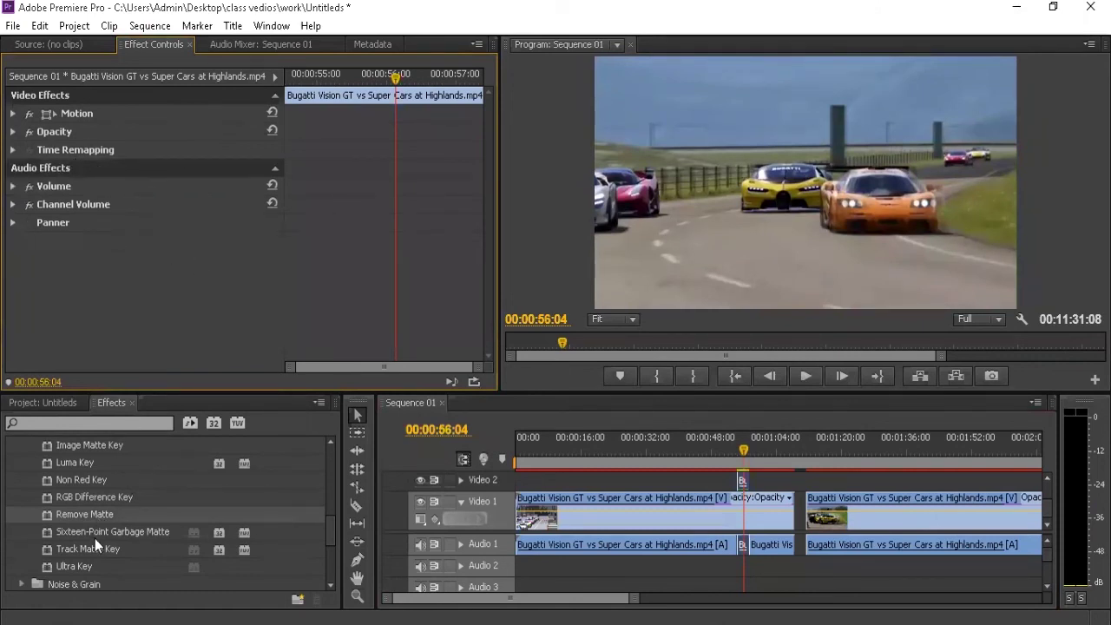
- Browse the Keying effects: Sixteen-Point Garbage Matte, Track Matte Key and Ultra Key
click(96, 535)
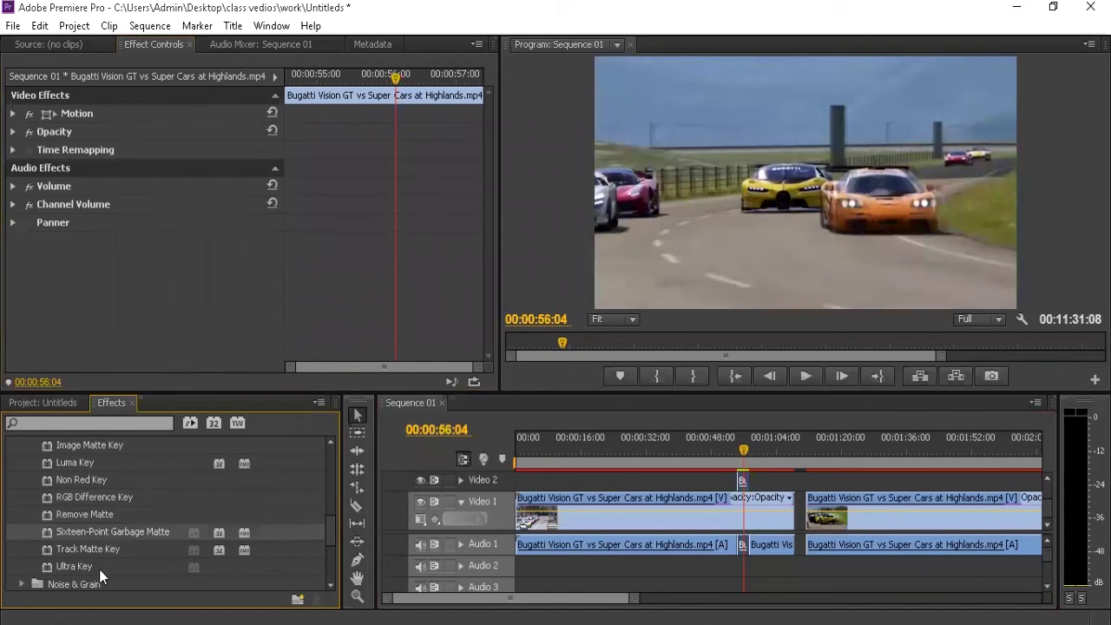
click(107, 549)
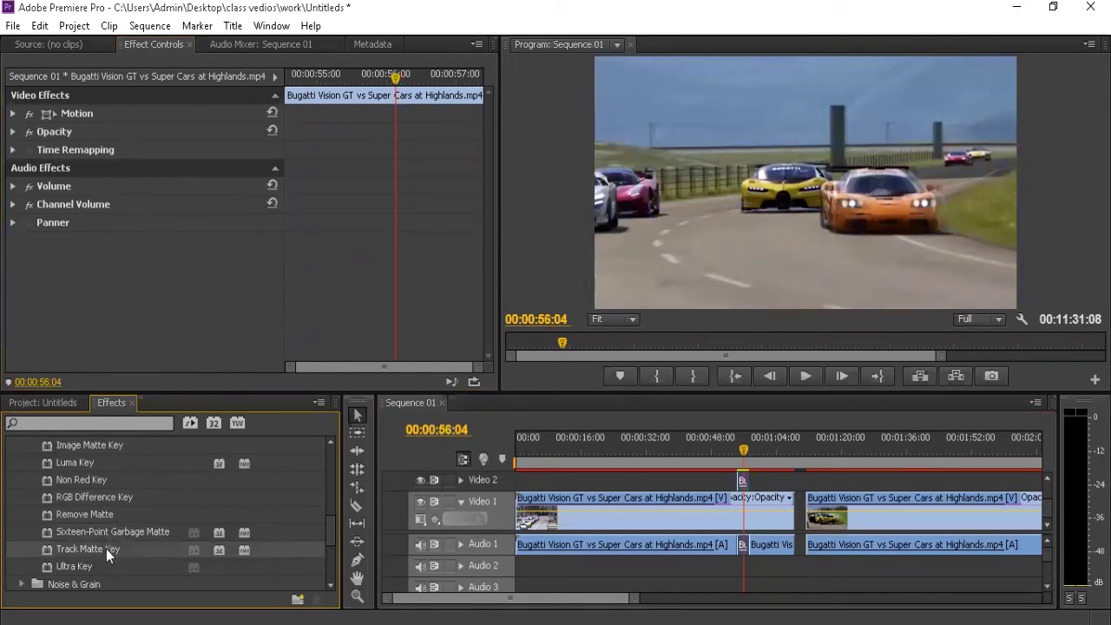
click(87, 567)
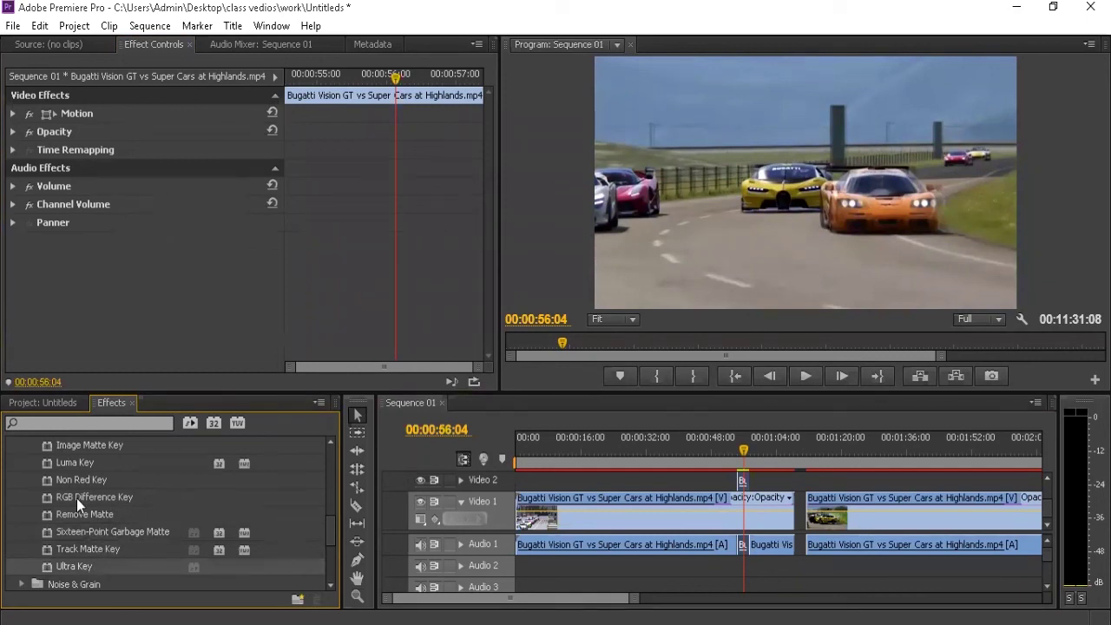
scroll(98, 492, down, 2)
scroll(101, 490, up, 3)
scroll(63, 464, up, 2)
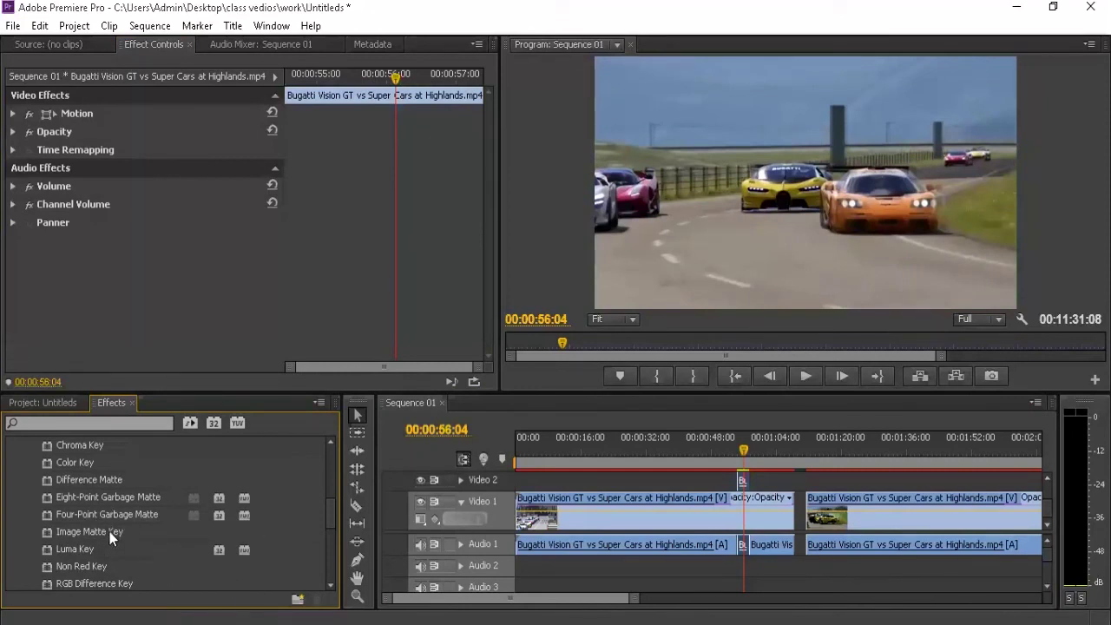
scroll(73, 496, up, 1)
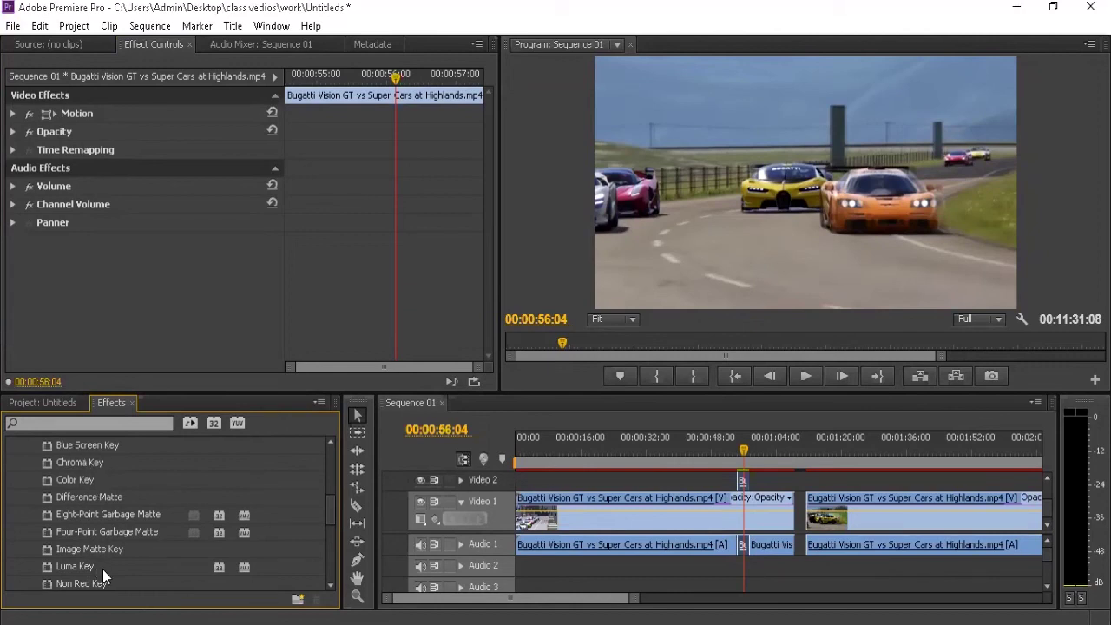
scroll(102, 570, down, 3)
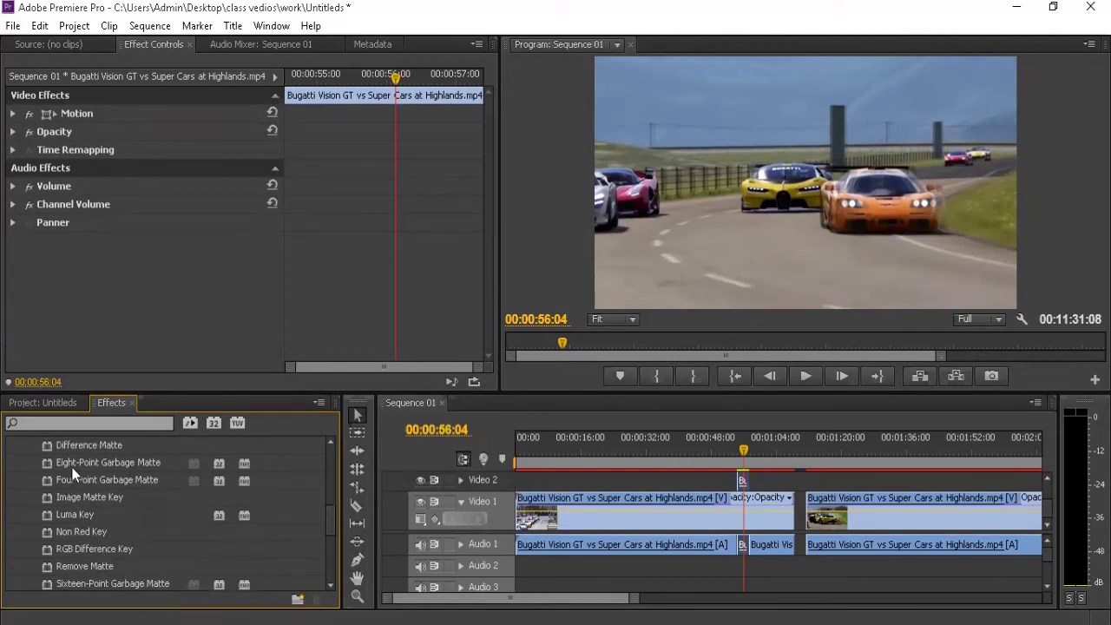
scroll(107, 563, down, 3)
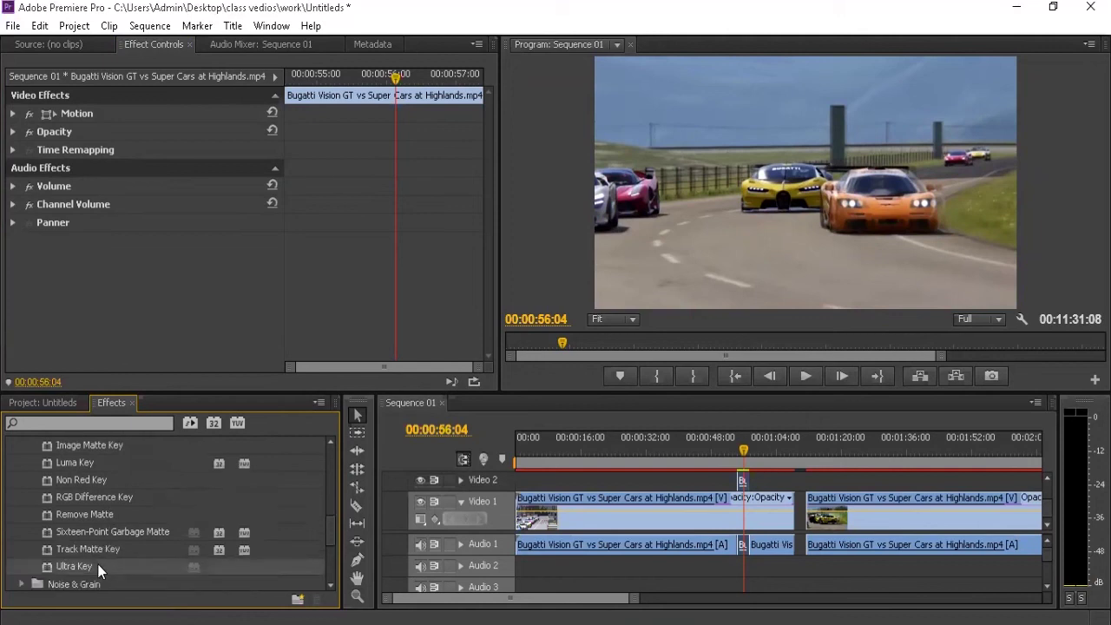
scroll(106, 498, down, 3)
scroll(91, 487, down, 3)
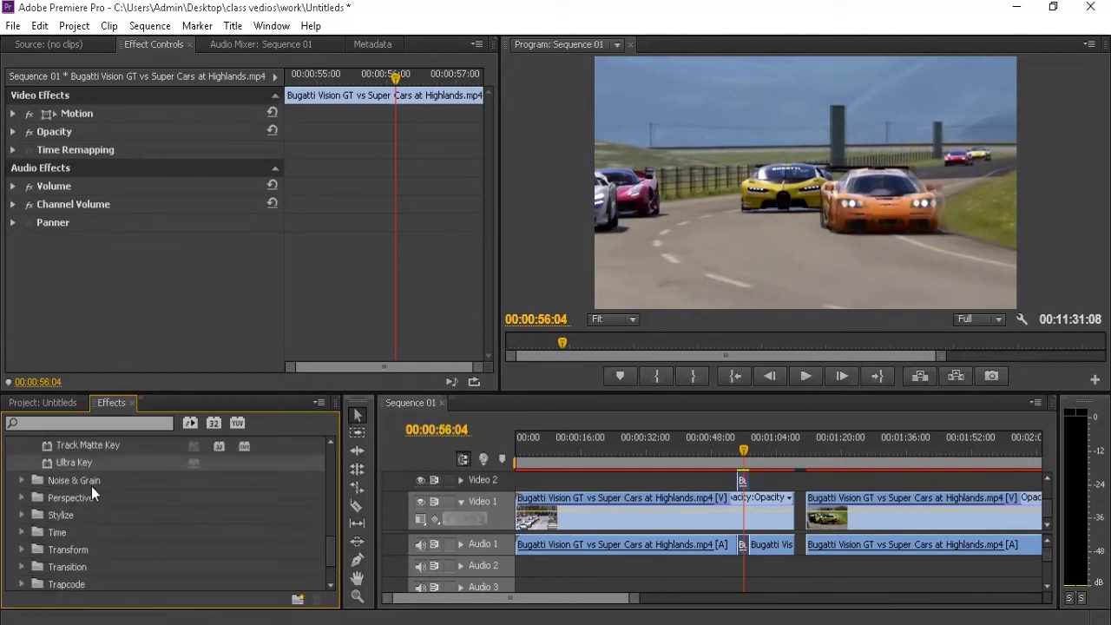